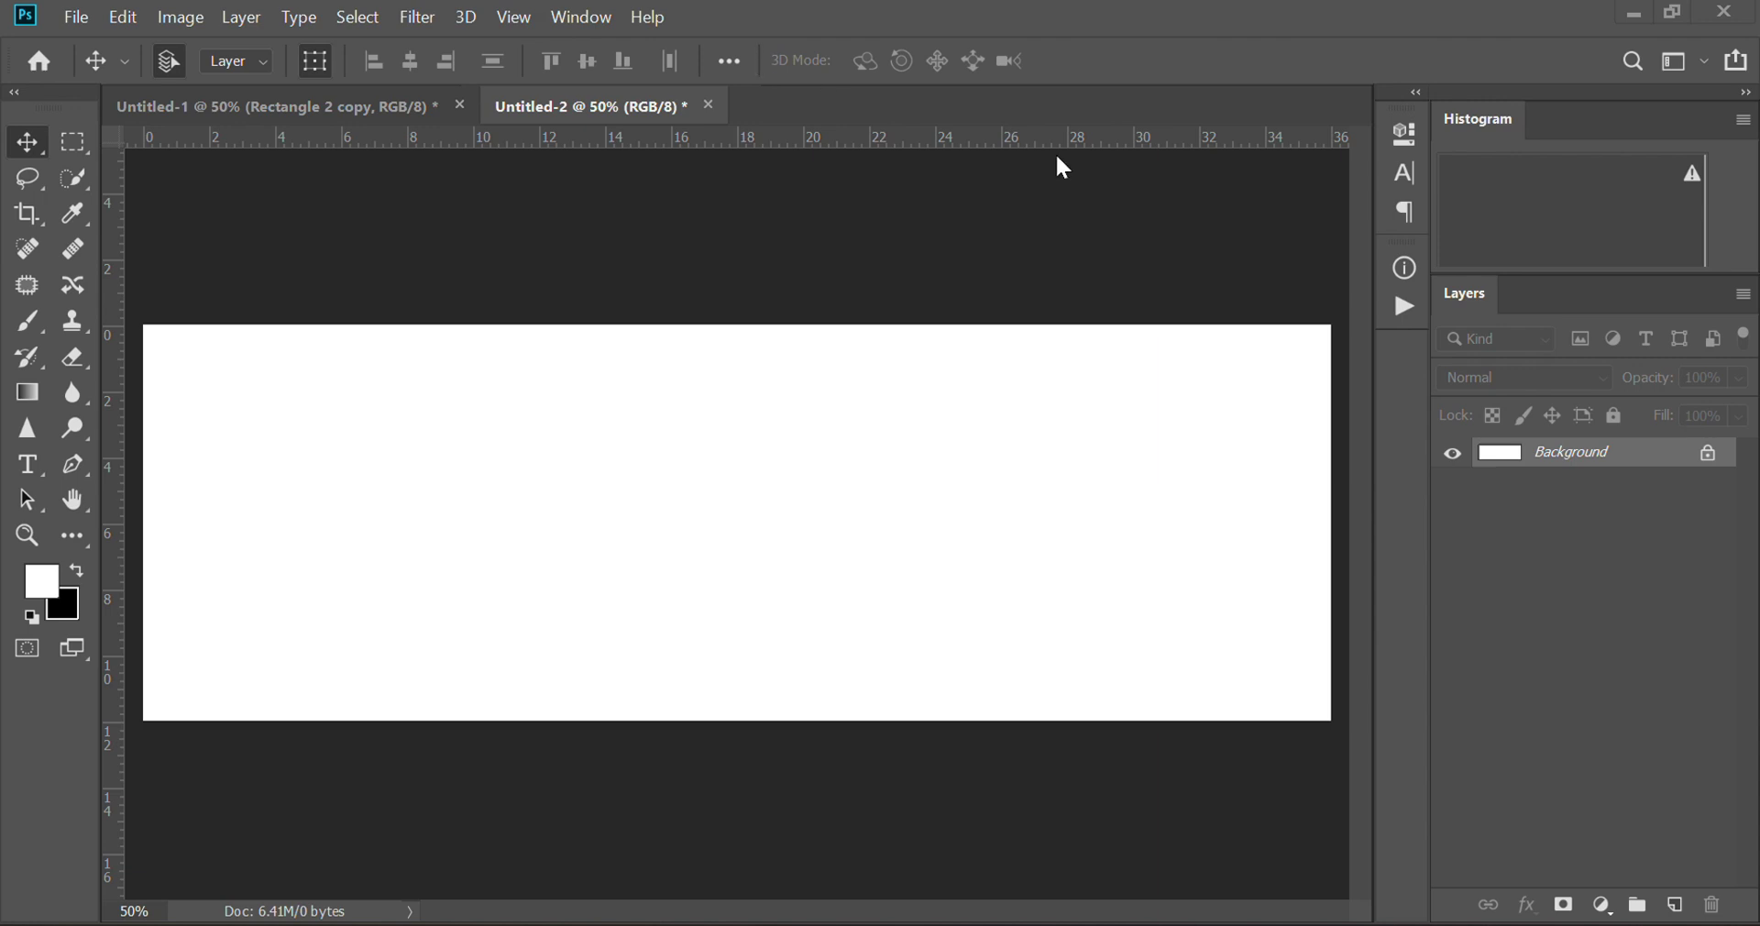
Step: Add the Guide action's layout guides plus an extra vertical guide at about 9 in
{"action": "left_click", "coordinate": [1406, 306]}
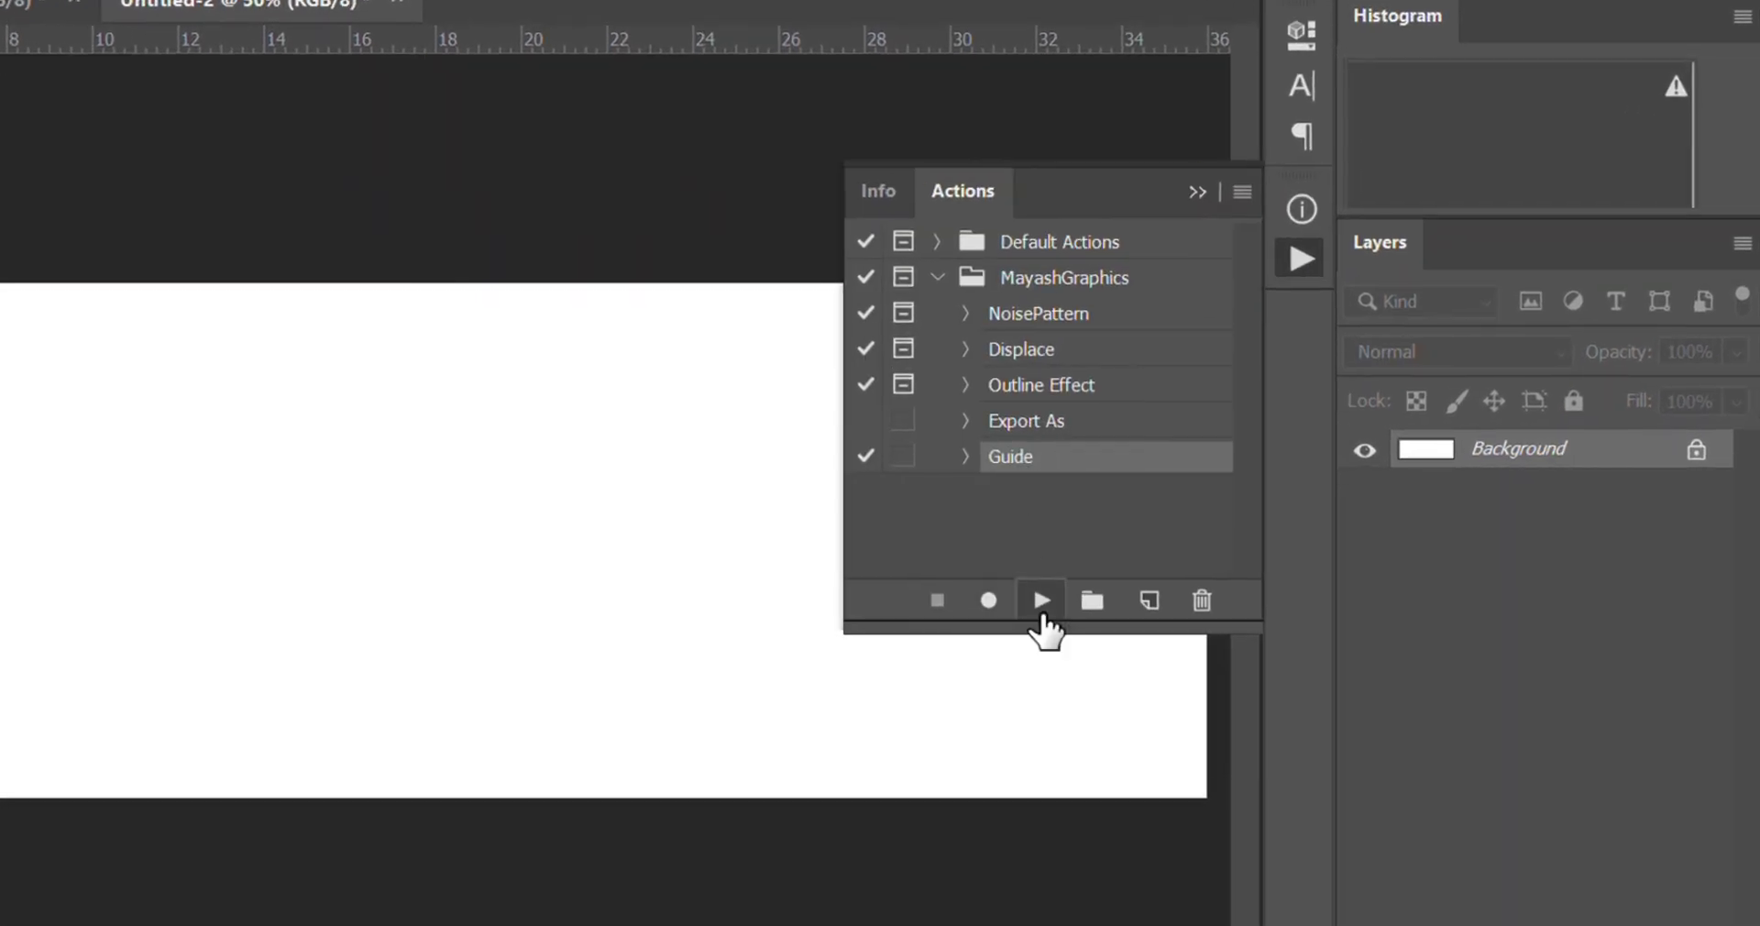
{"action": "left_click", "coordinate": [1042, 605]}
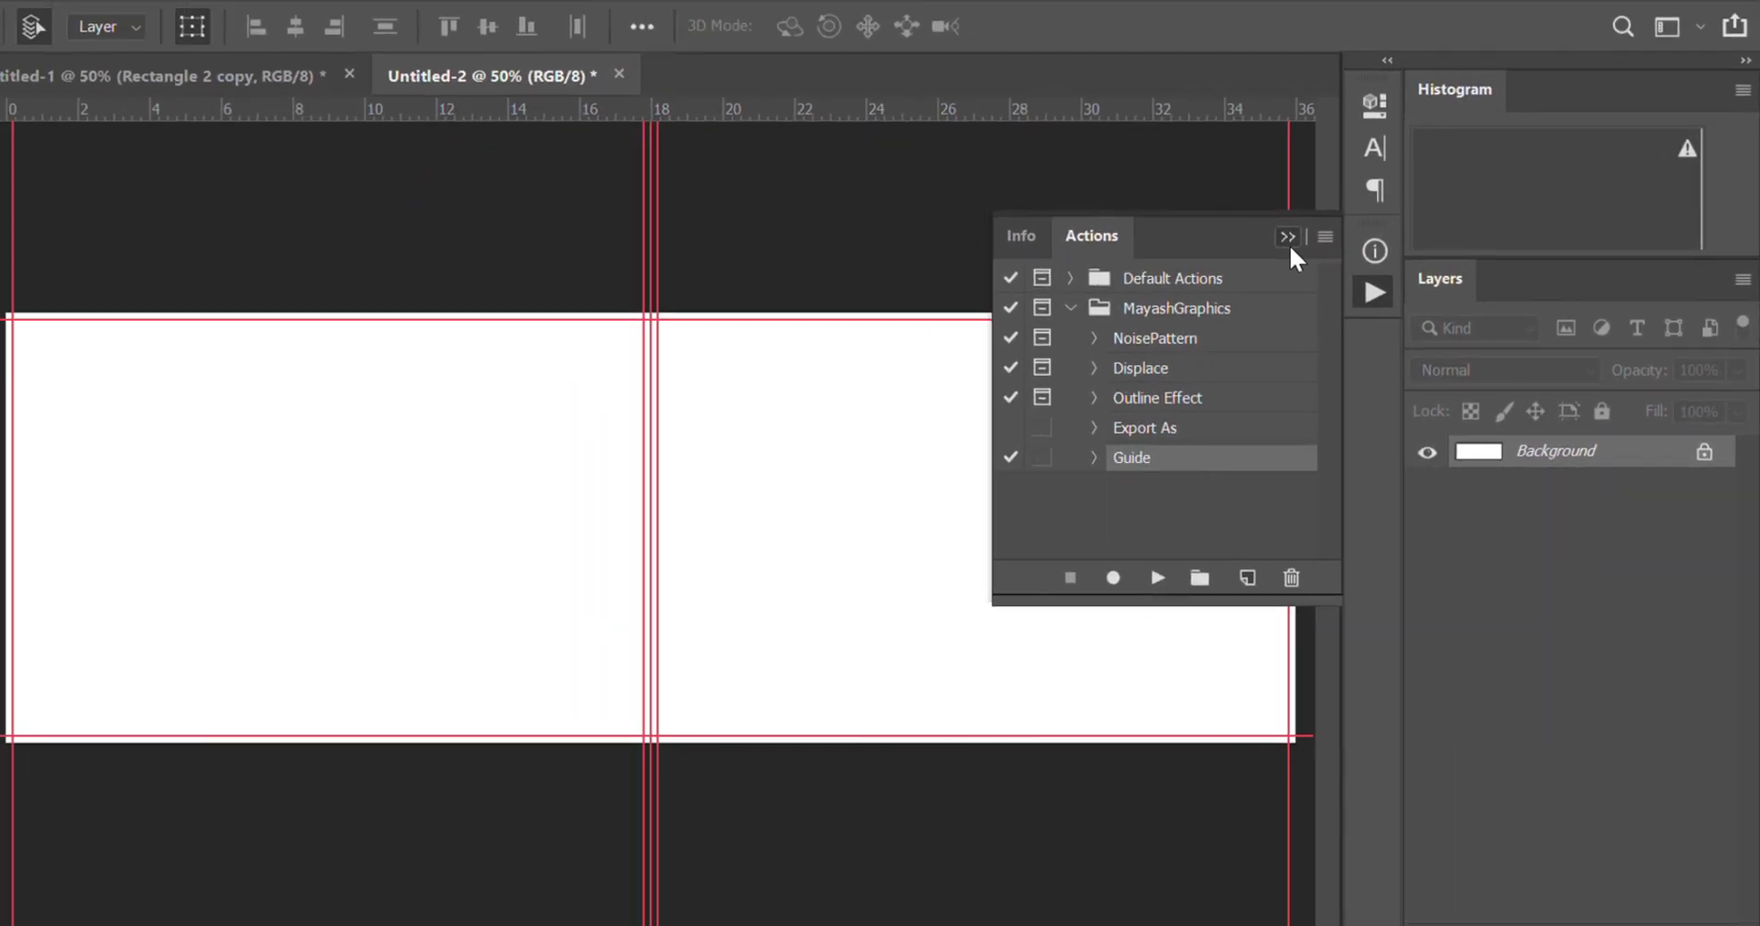
{"action": "left_click", "coordinate": [1197, 192]}
{"action": "left_click_drag", "start_coordinate": [110, 548], "coordinate": [441, 555]}
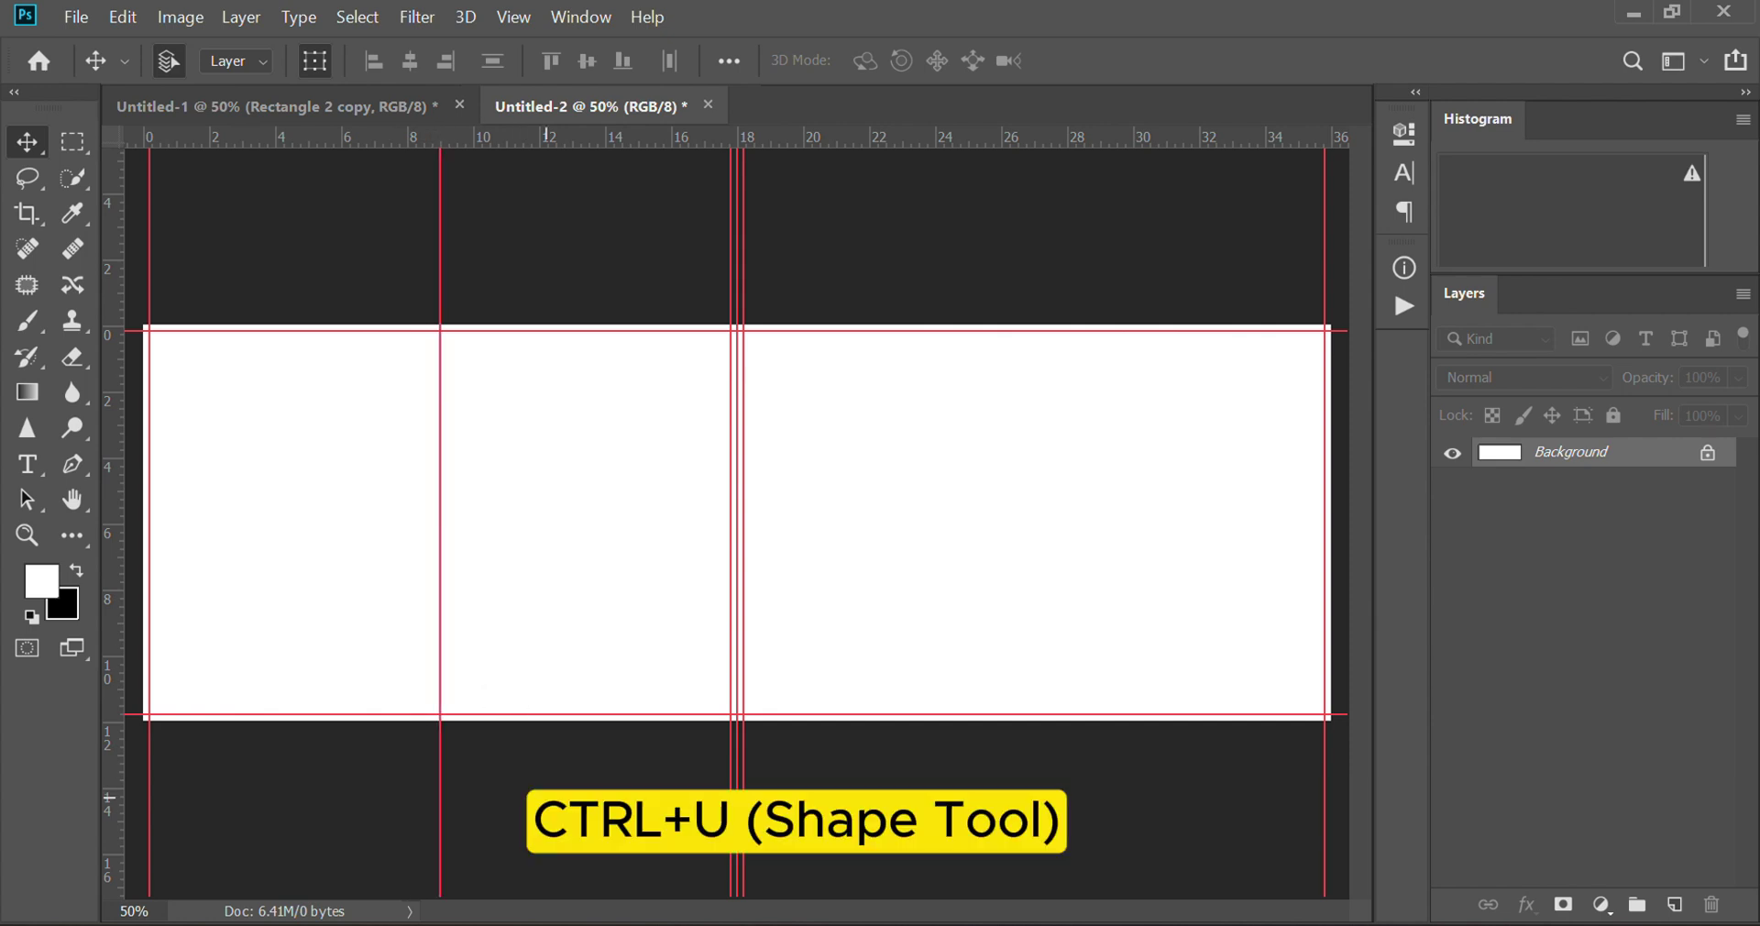
Step: Draw a tall grey rectangle between the 9 in guide and the centre guide
{"action": "key", "text": "ctrl+u"}
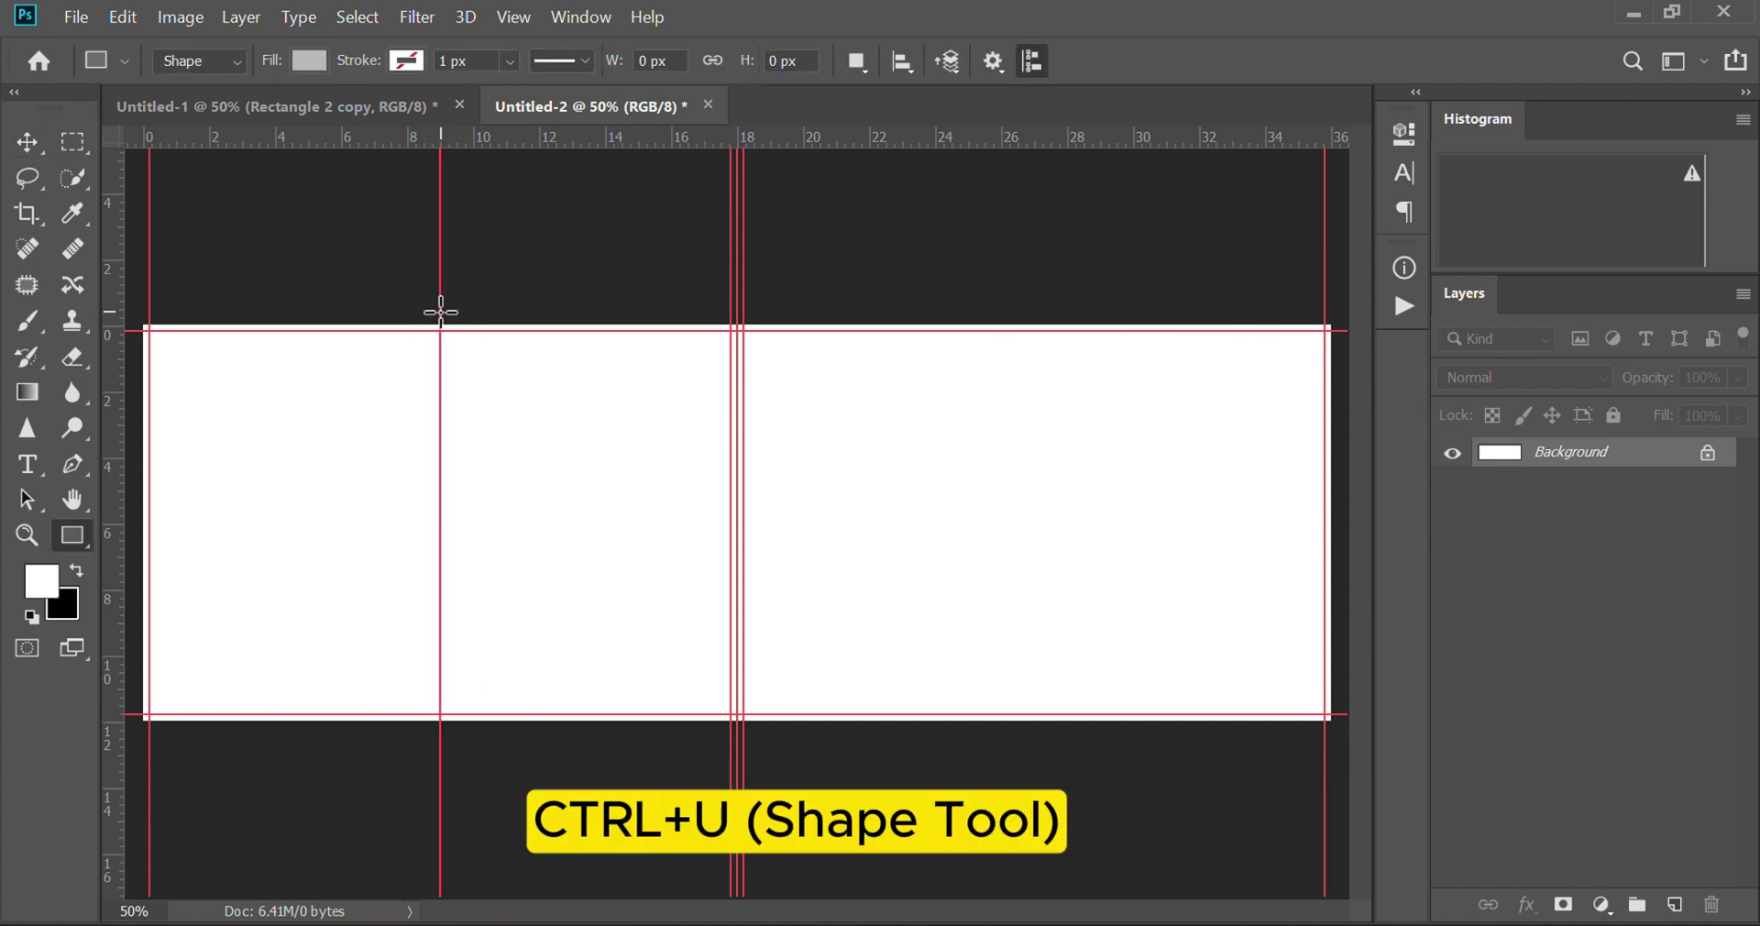
{"action": "left_click", "coordinate": [453, 61]}
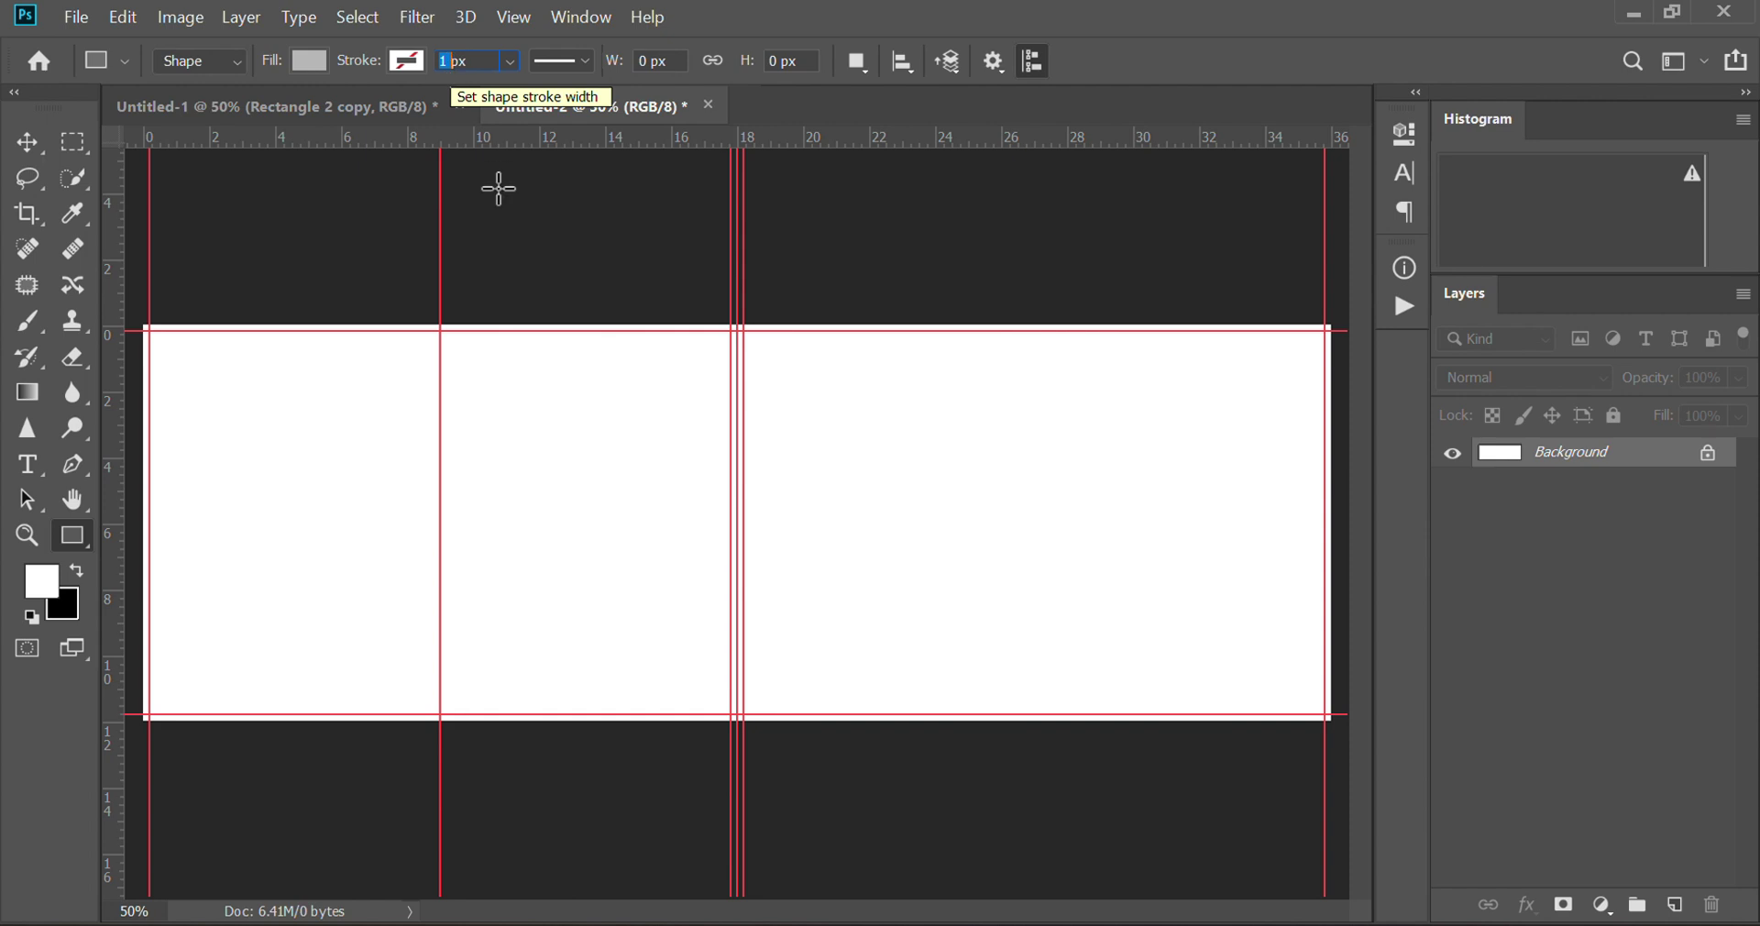
{"action": "left_click_drag", "start_coordinate": [441, 310], "coordinate": [737, 766]}
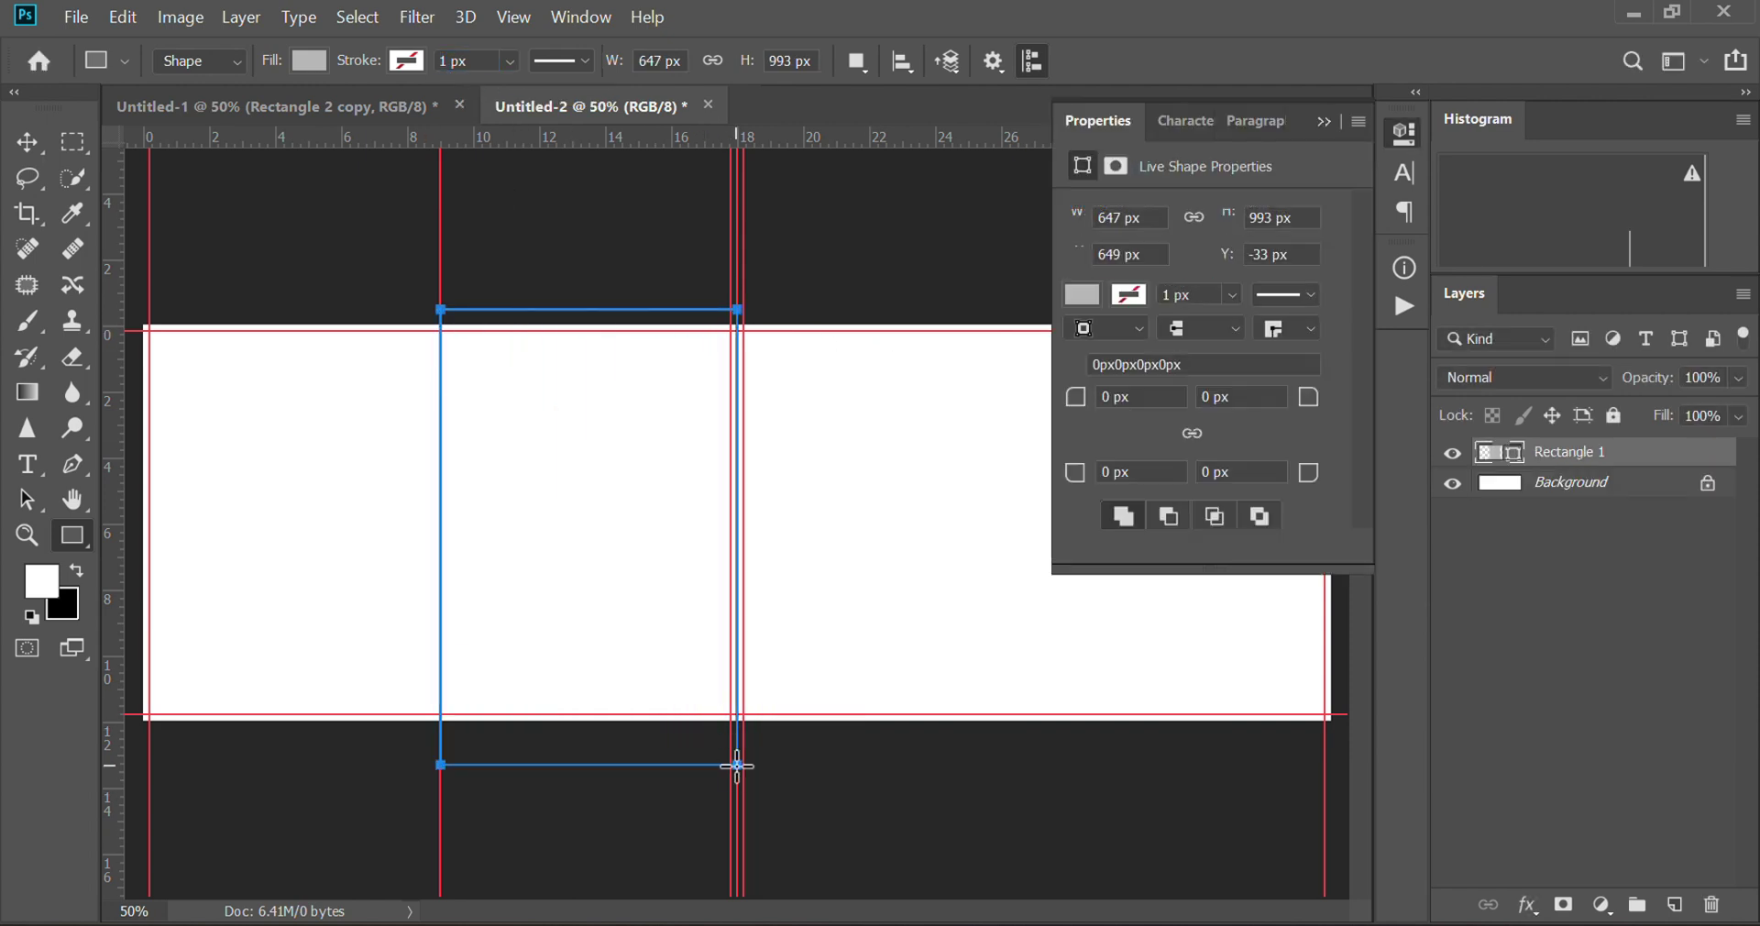
{"action": "key", "text": "Return"}
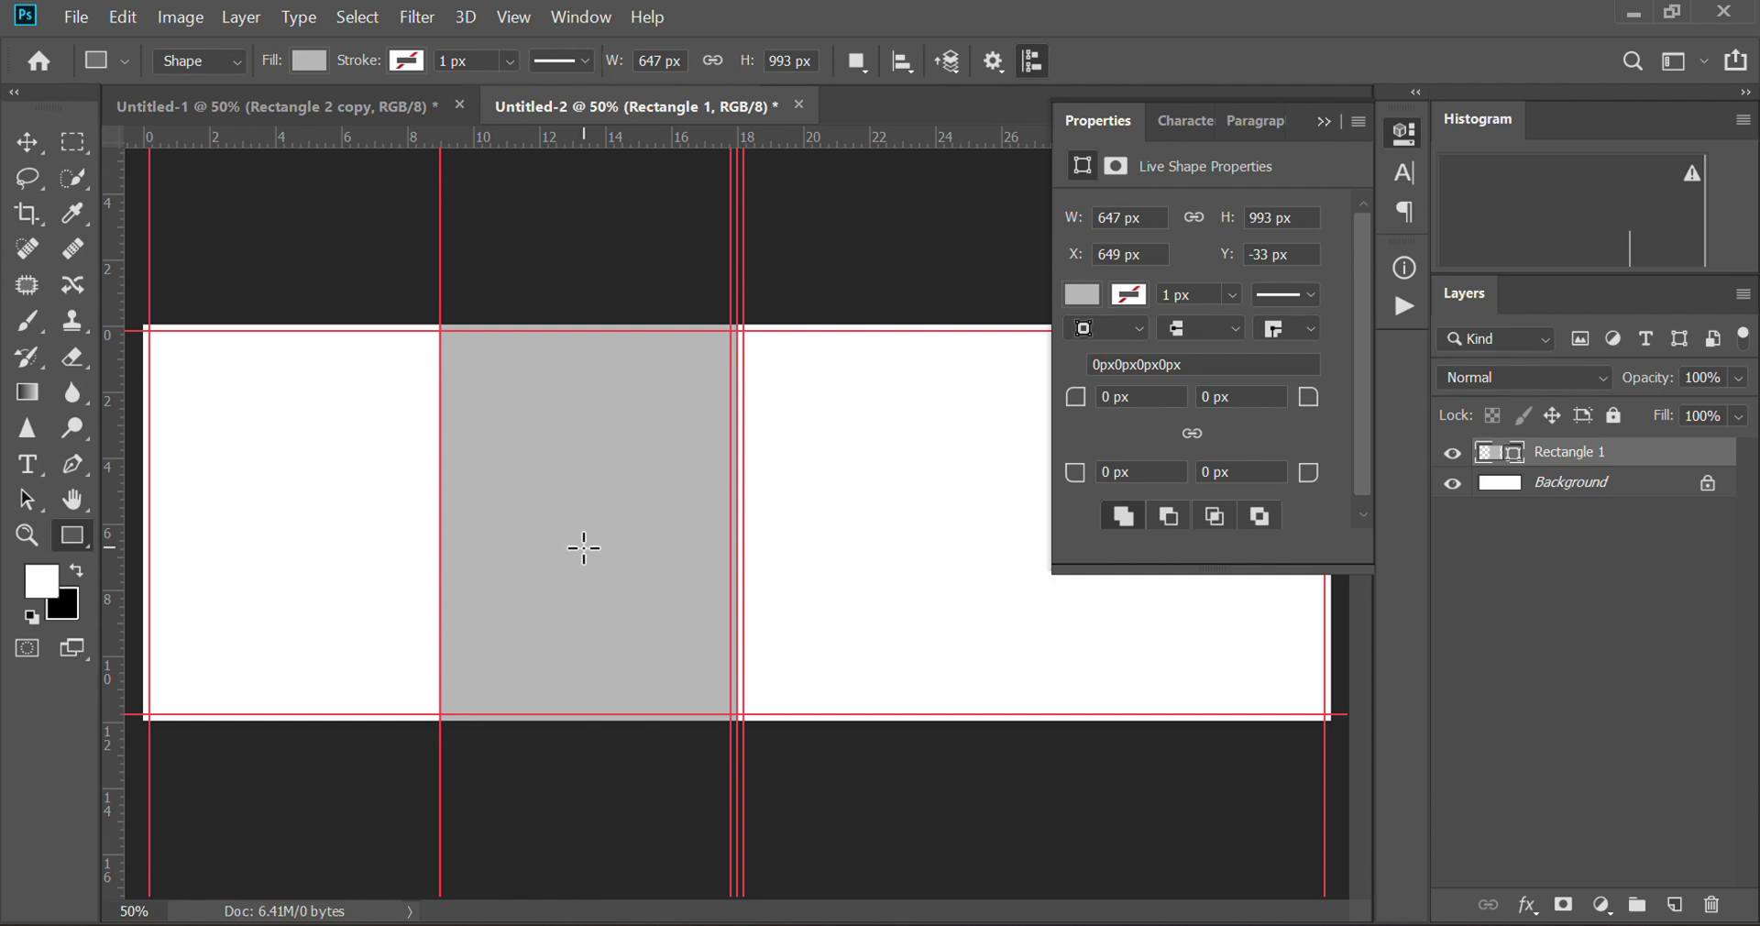
Step: Duplicate the rectangle to the spread's left edge, leaving a thin white gap
{"action": "key", "text": "v"}
{"action": "left_click_drag", "start_coordinate": [554, 525], "coordinate": [275, 528]}
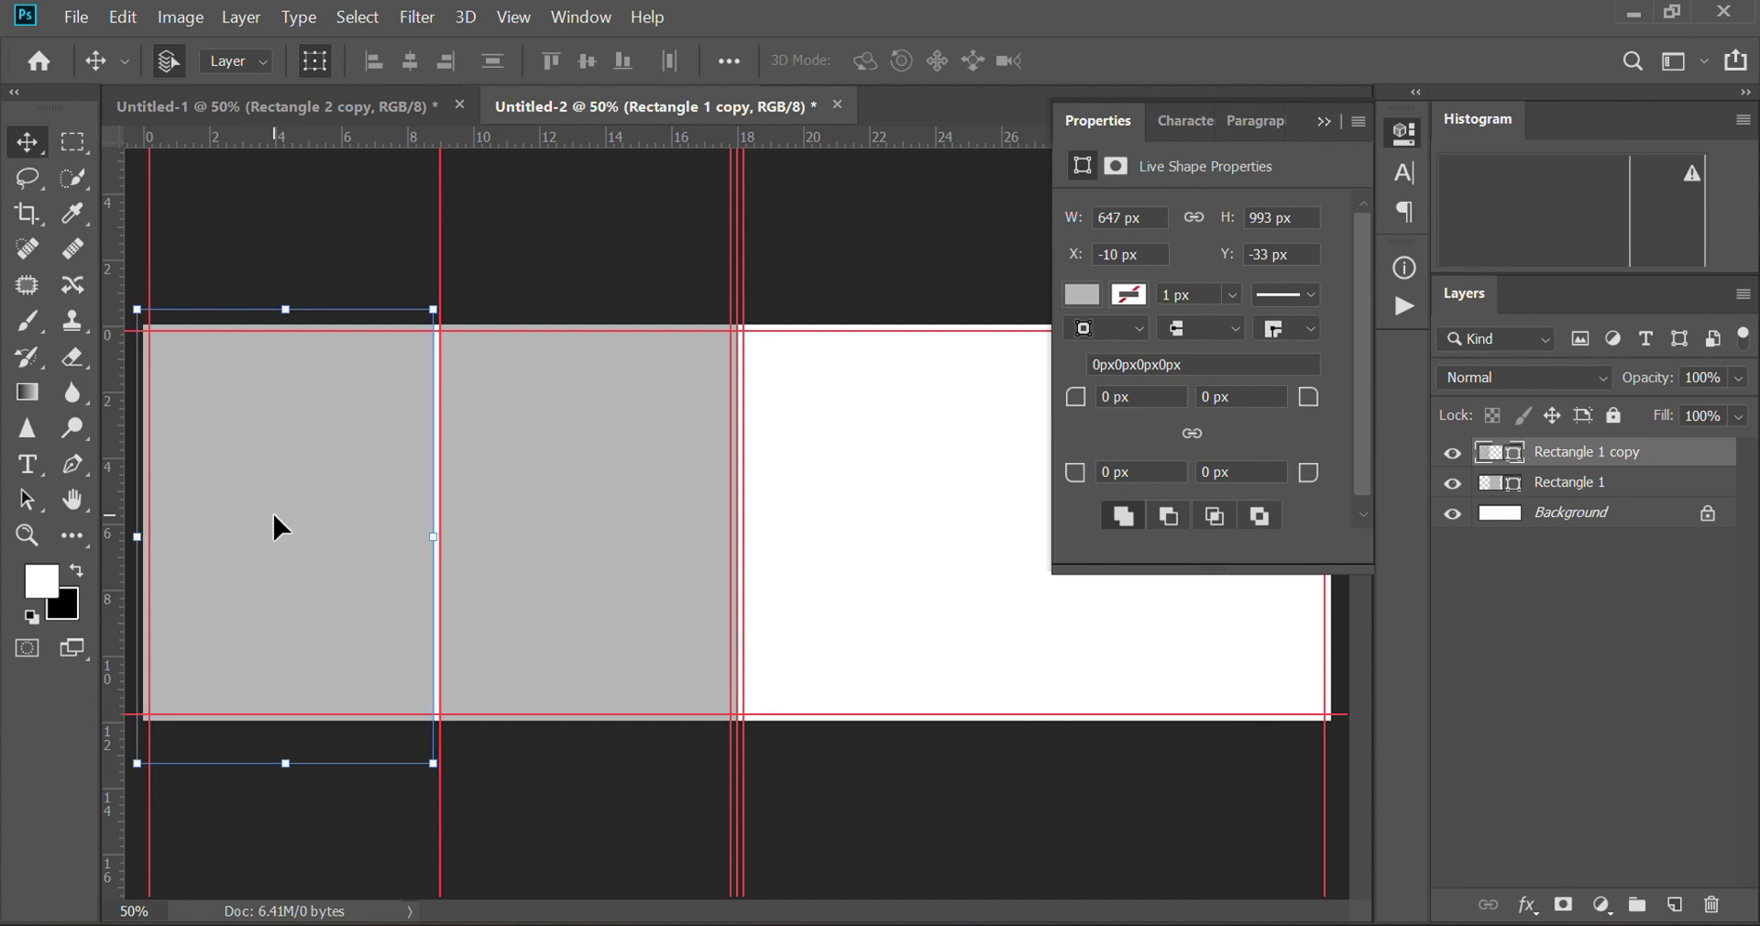
{"action": "key", "text": "Left"}
{"action": "key", "text": "Left"}
{"action": "key", "text": "Left"}
{"action": "key", "text": "Left"}
{"action": "key", "text": "Left"}
{"action": "key", "text": "Left"}
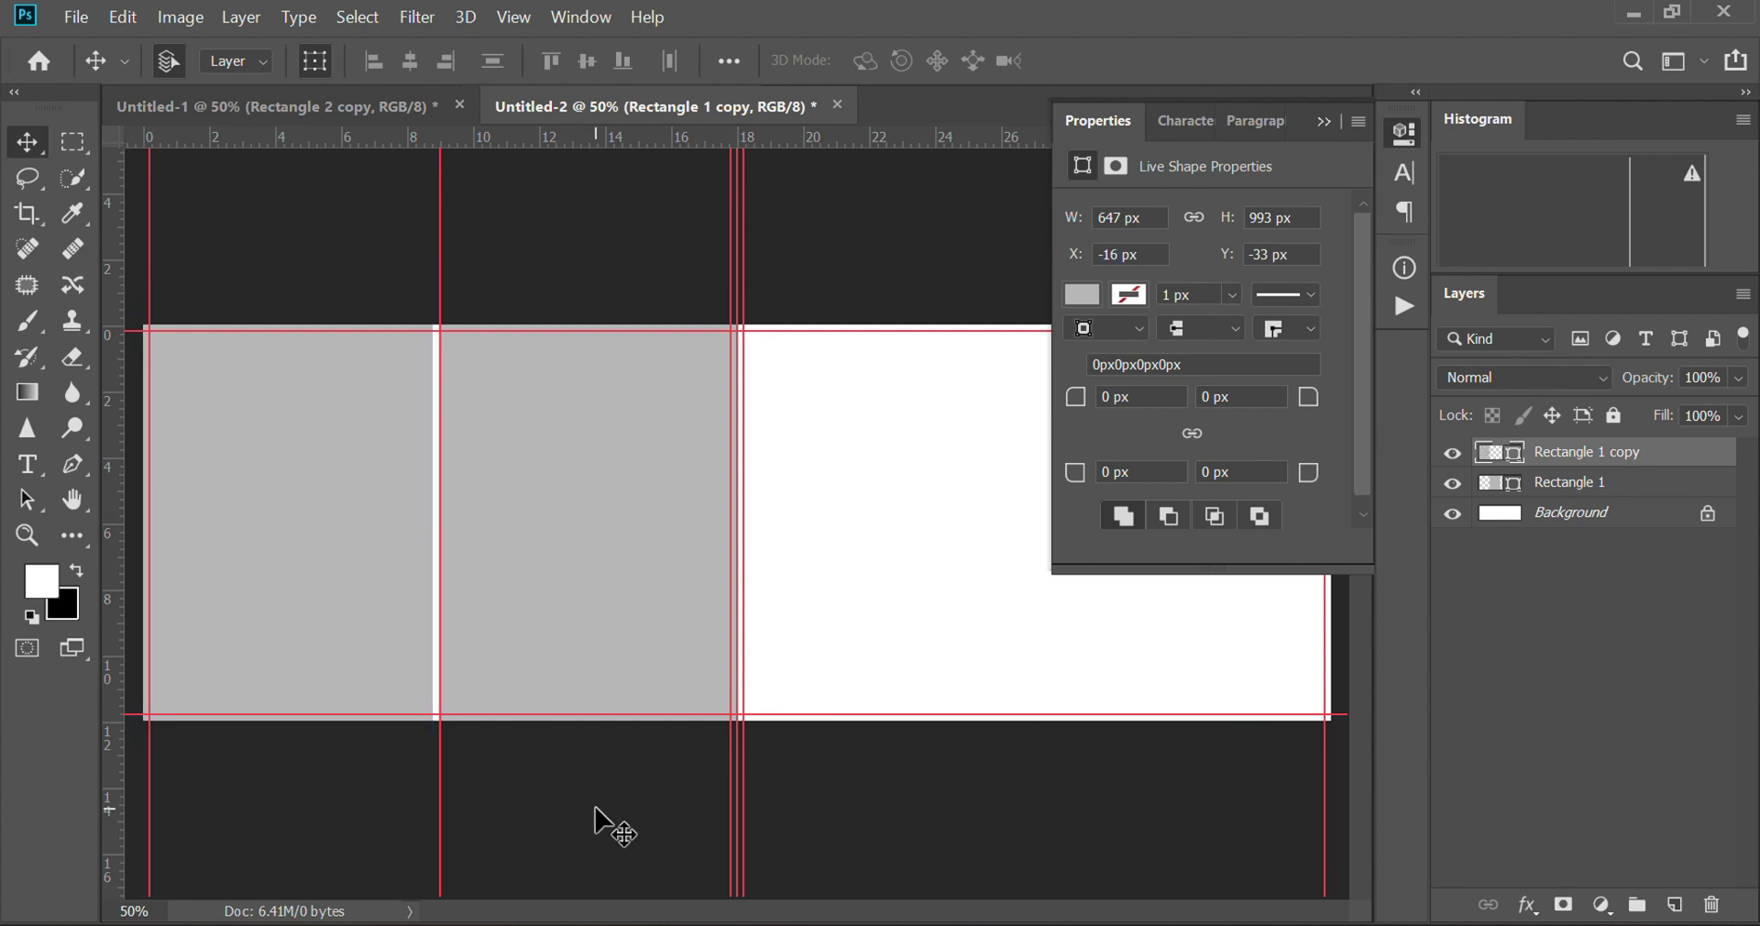
{"action": "left_click", "coordinate": [597, 810]}
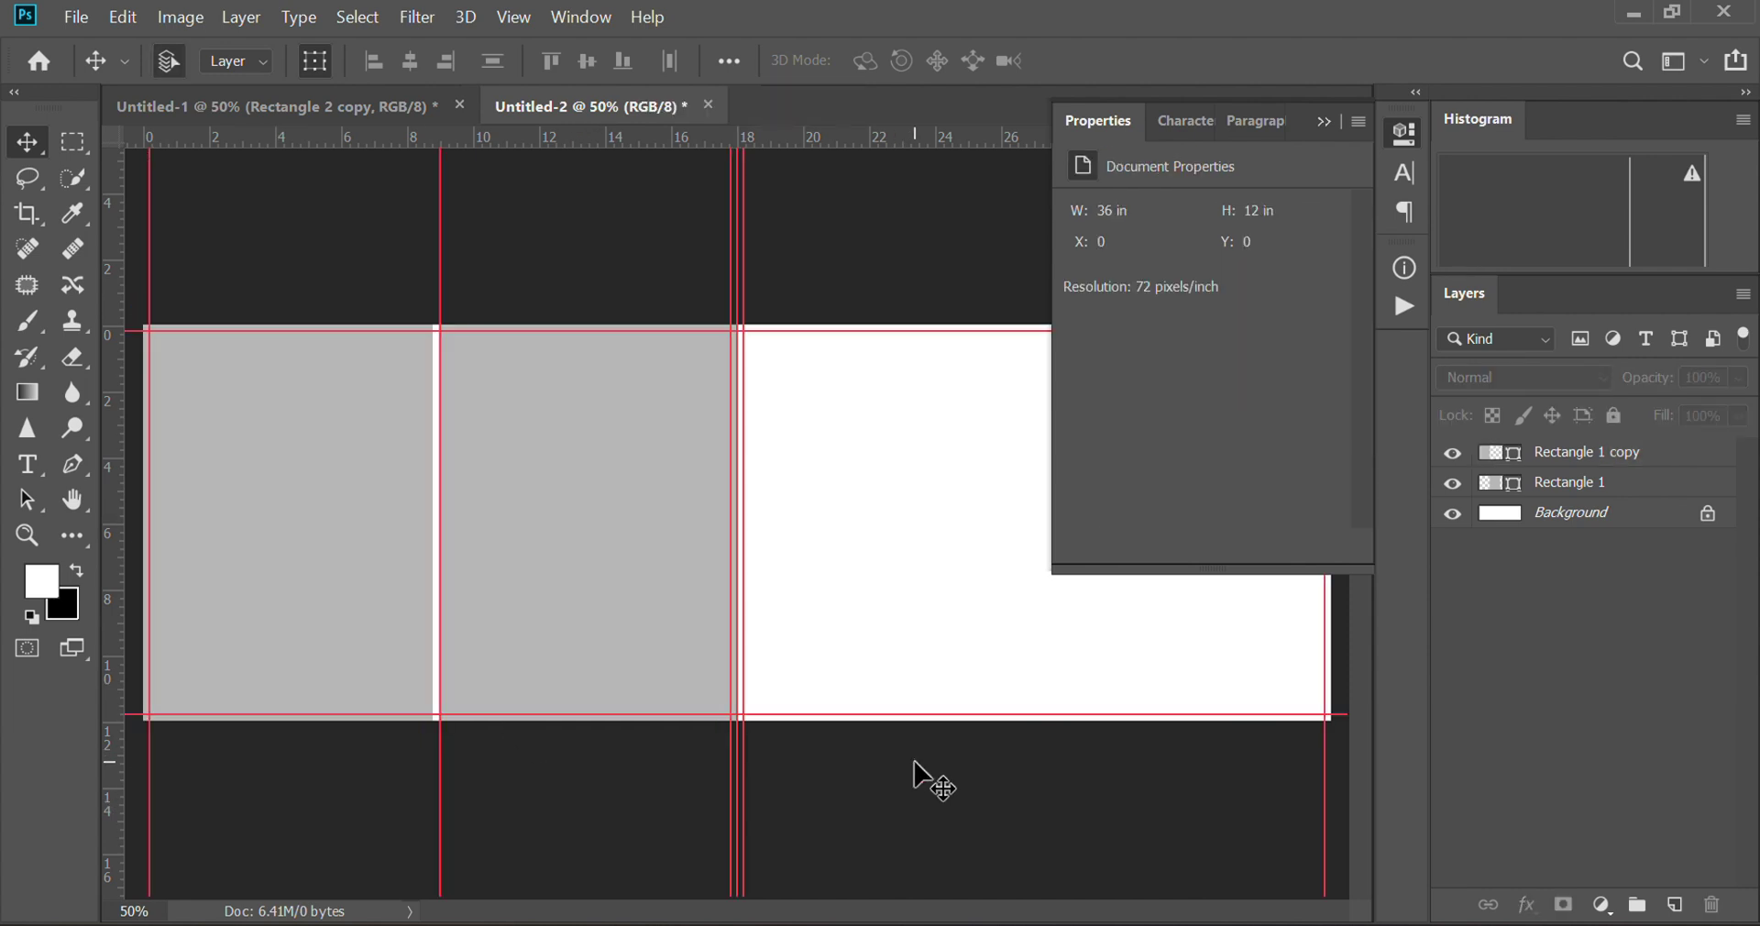
Step: Set the Rectangle tool's outline colour to white
{"action": "scroll", "coordinate": [994, 797], "scroll_direction": "up", "scroll_amount": 1}
{"action": "scroll", "coordinate": [979, 789], "scroll_direction": "right", "scroll_amount": 2}
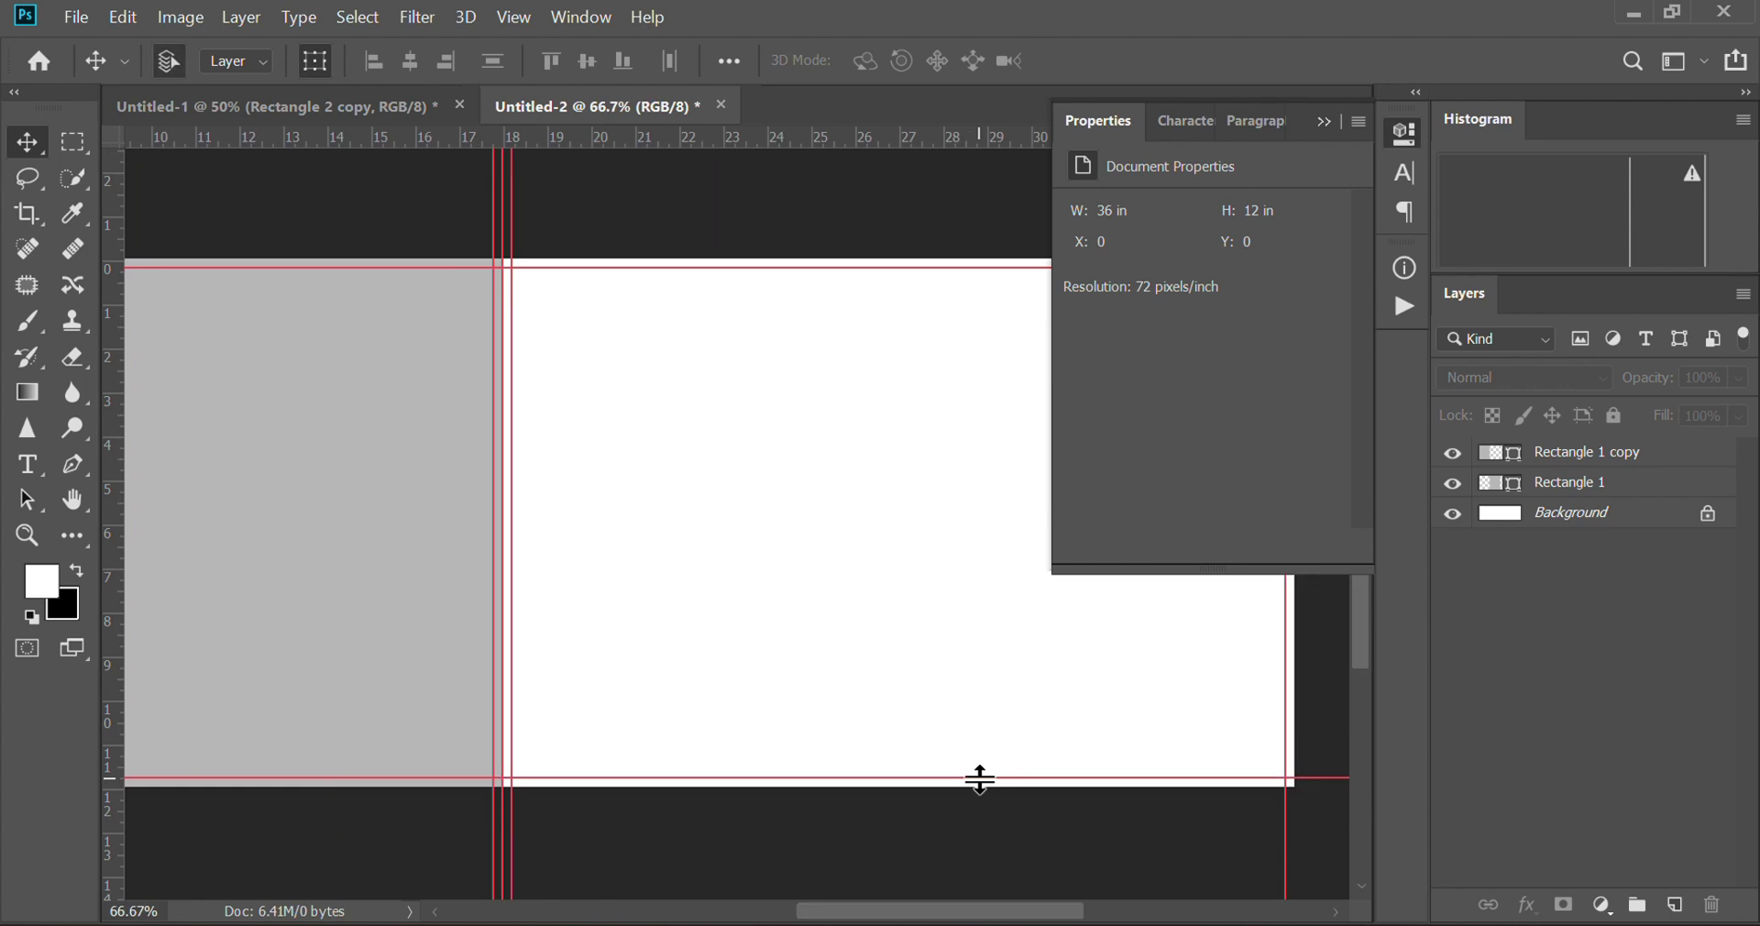
{"action": "scroll", "coordinate": [980, 779], "scroll_direction": "right", "scroll_amount": 2}
{"action": "scroll", "coordinate": [979, 779], "scroll_direction": "right", "scroll_amount": 1}
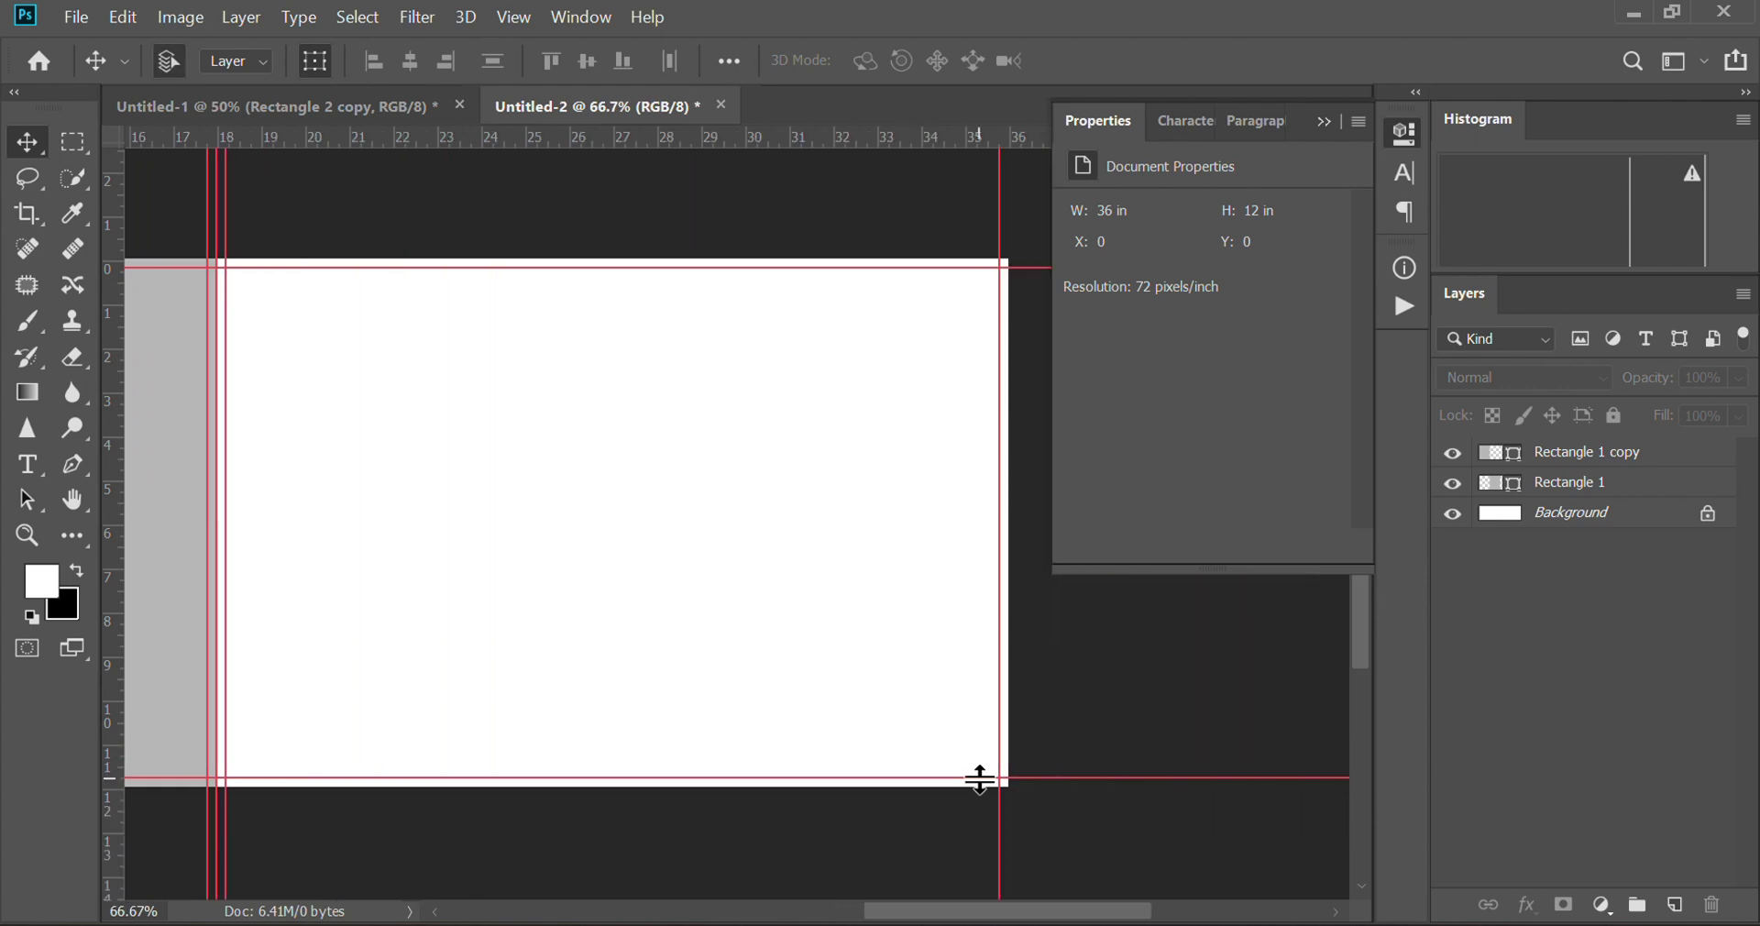
{"action": "key", "text": "u"}
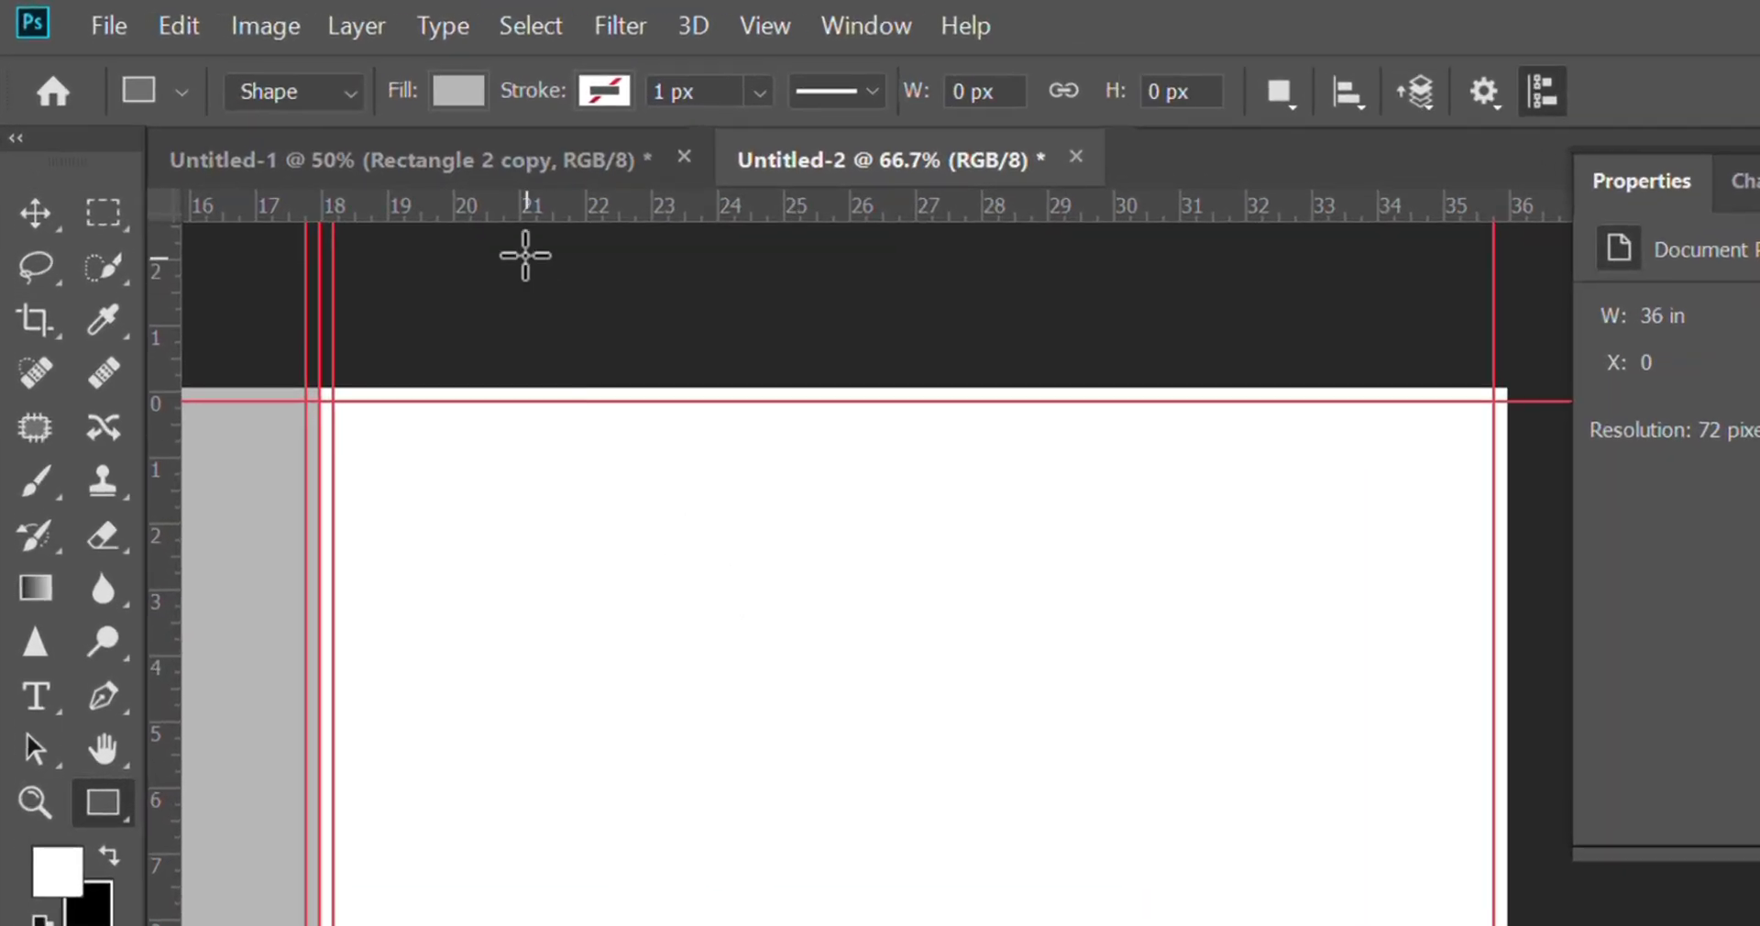
{"action": "left_click", "coordinate": [601, 88]}
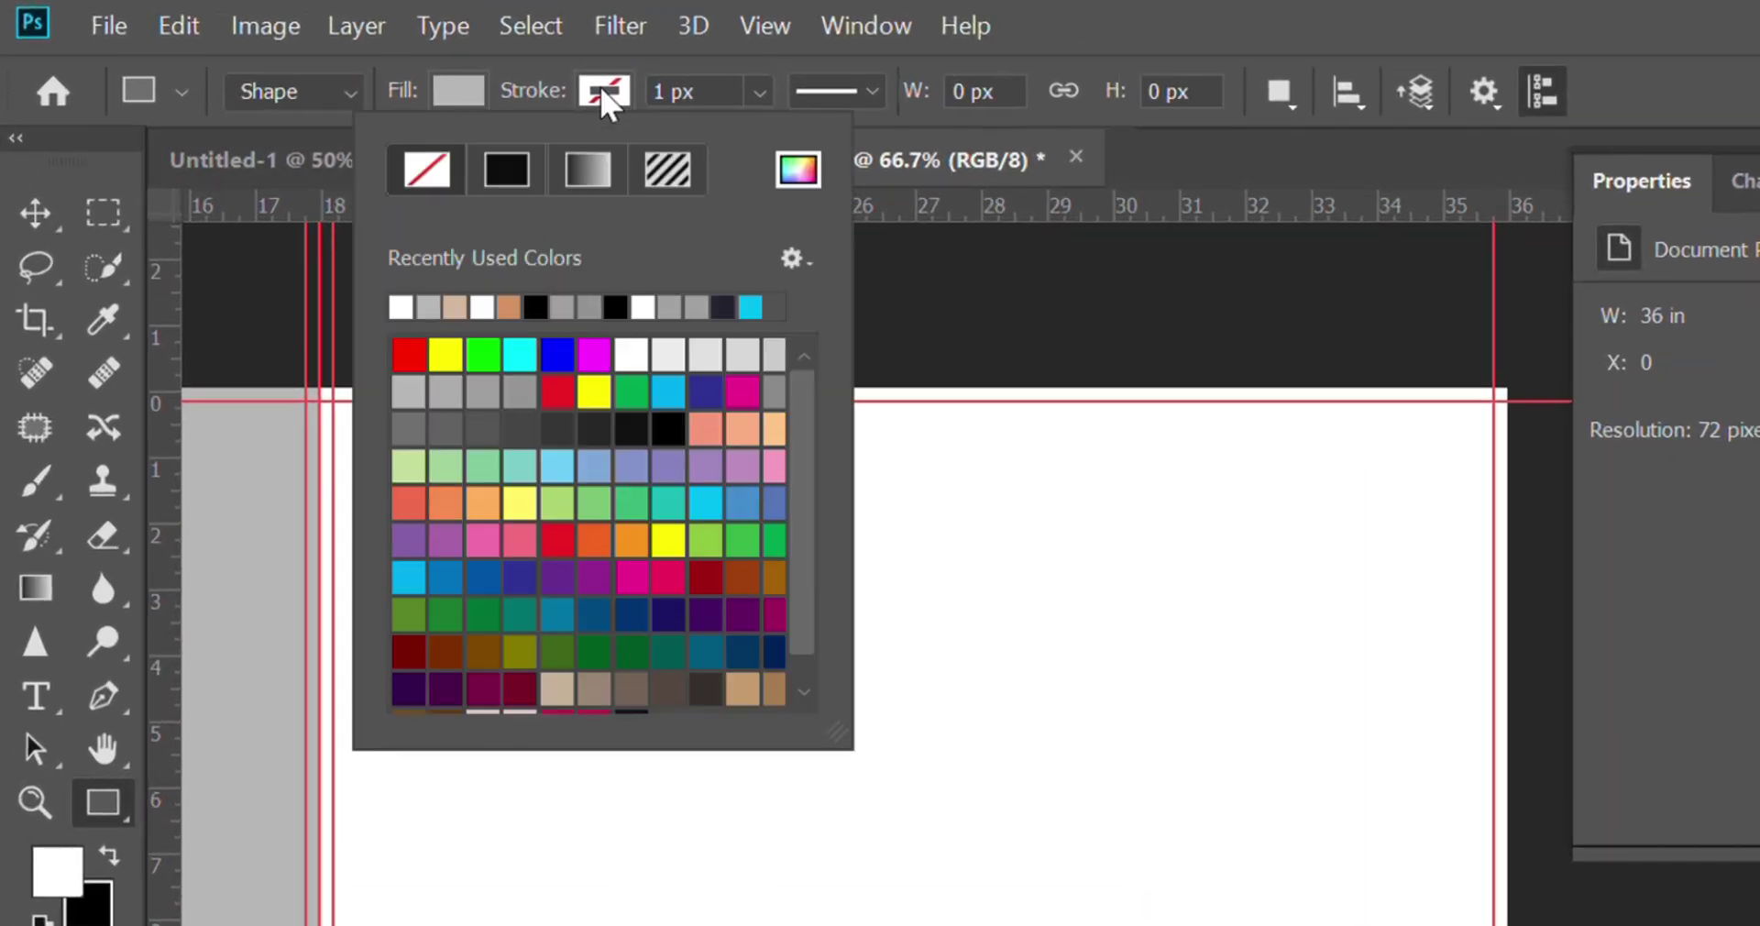
{"action": "left_click", "coordinate": [405, 308]}
{"action": "left_click", "coordinate": [664, 89]}
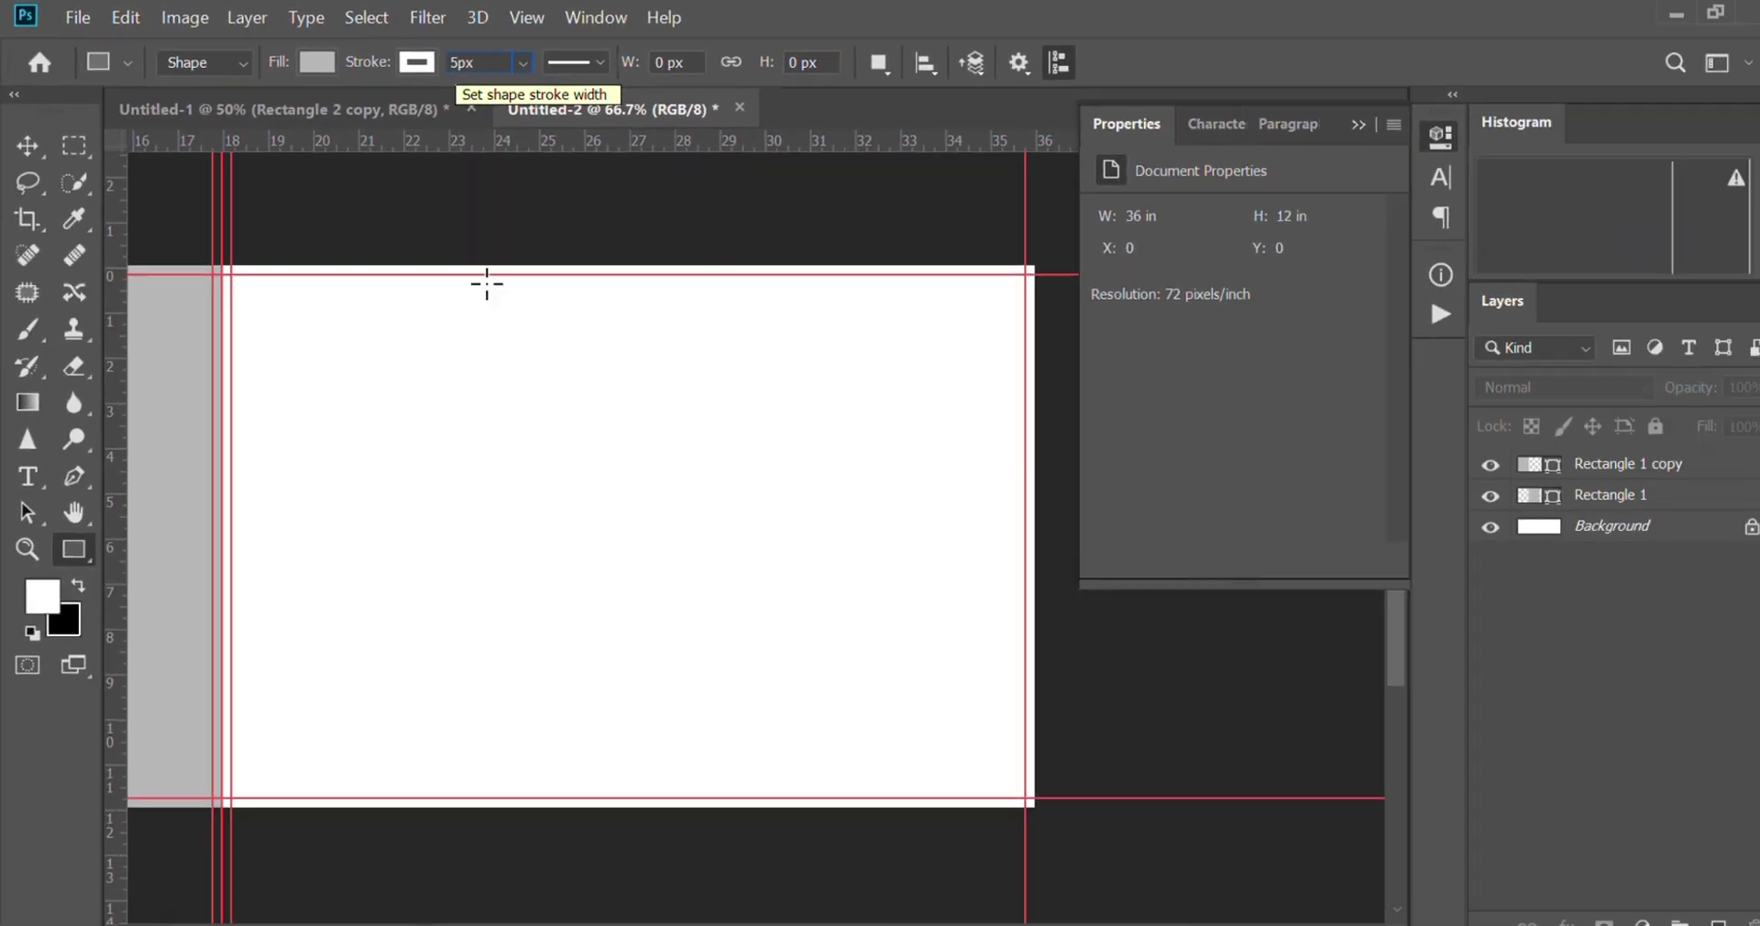
Step: Create a 700 by 300 px rectangle on the right half
{"action": "left_click", "coordinate": [652, 448]}
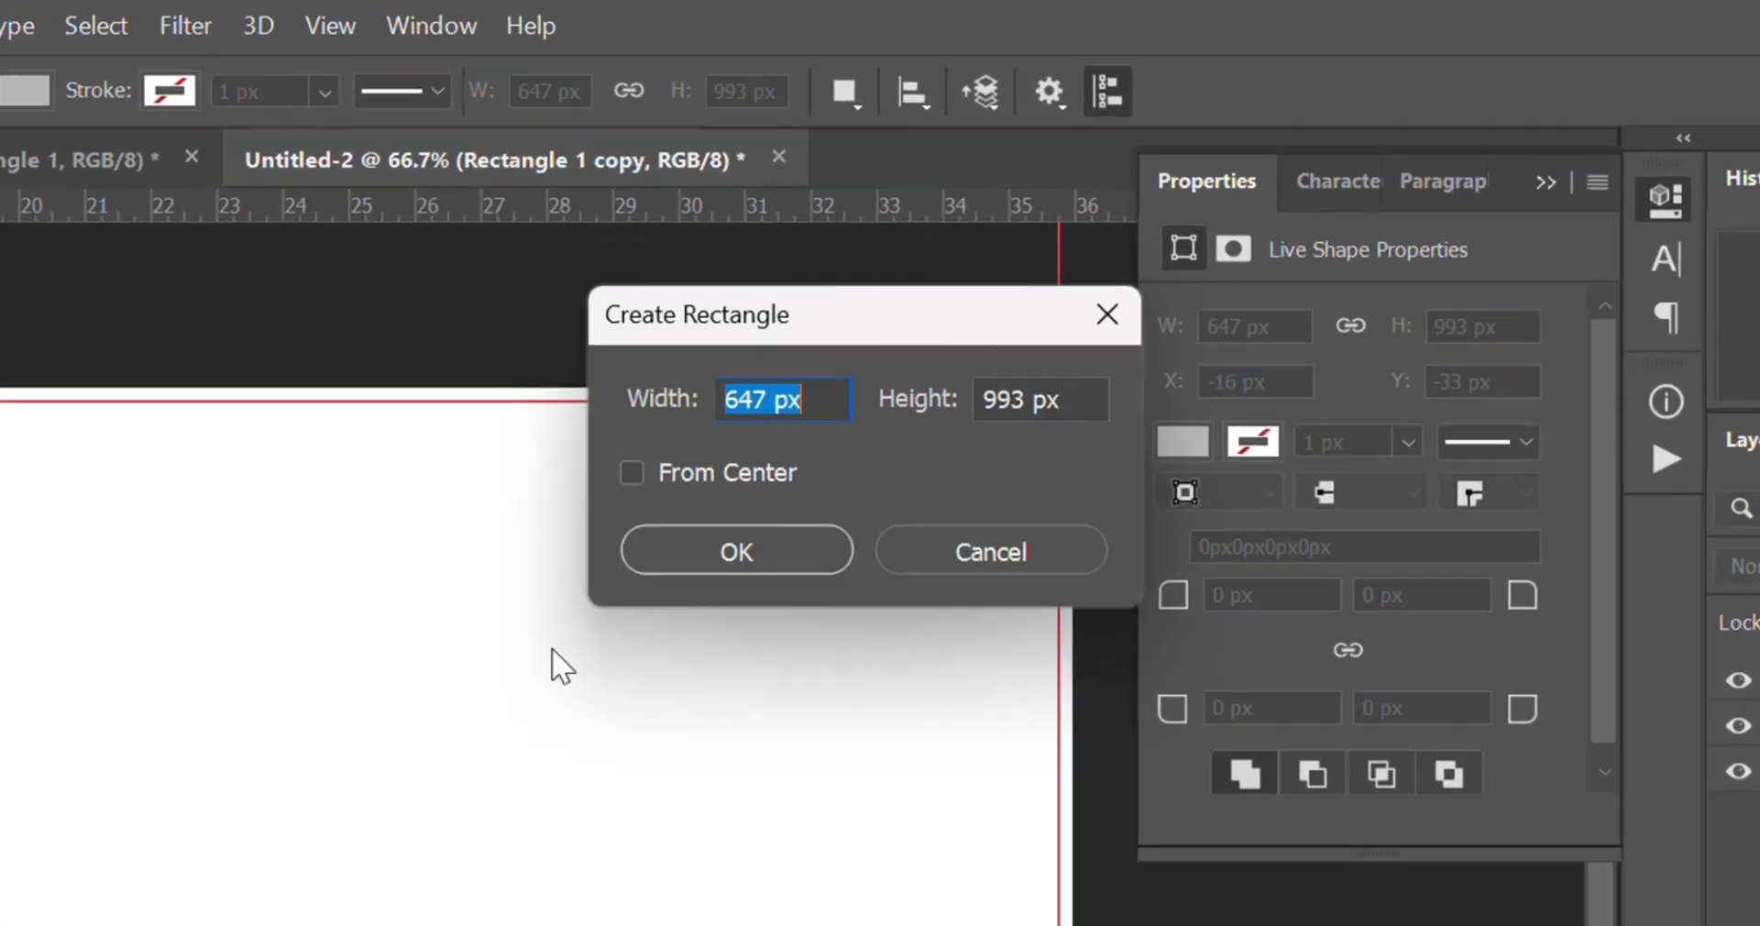
{"action": "type", "text": "700"}
{"action": "double_click", "coordinate": [1021, 399]}
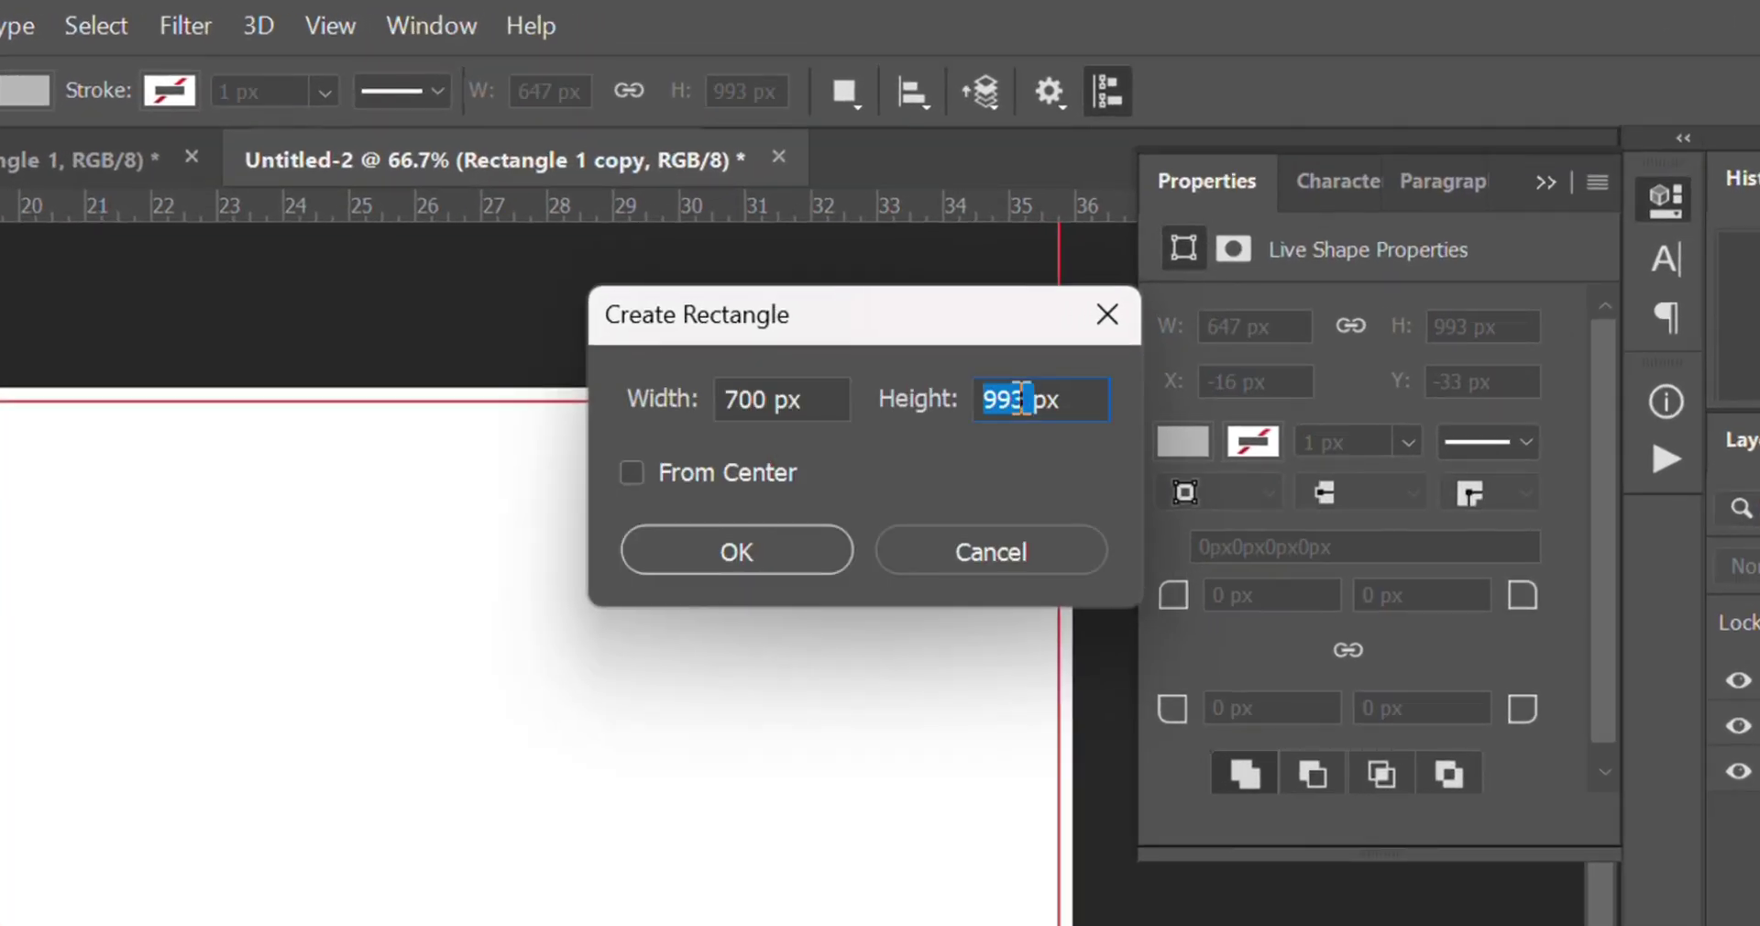
{"action": "type", "text": "300"}
{"action": "key", "text": "Return"}
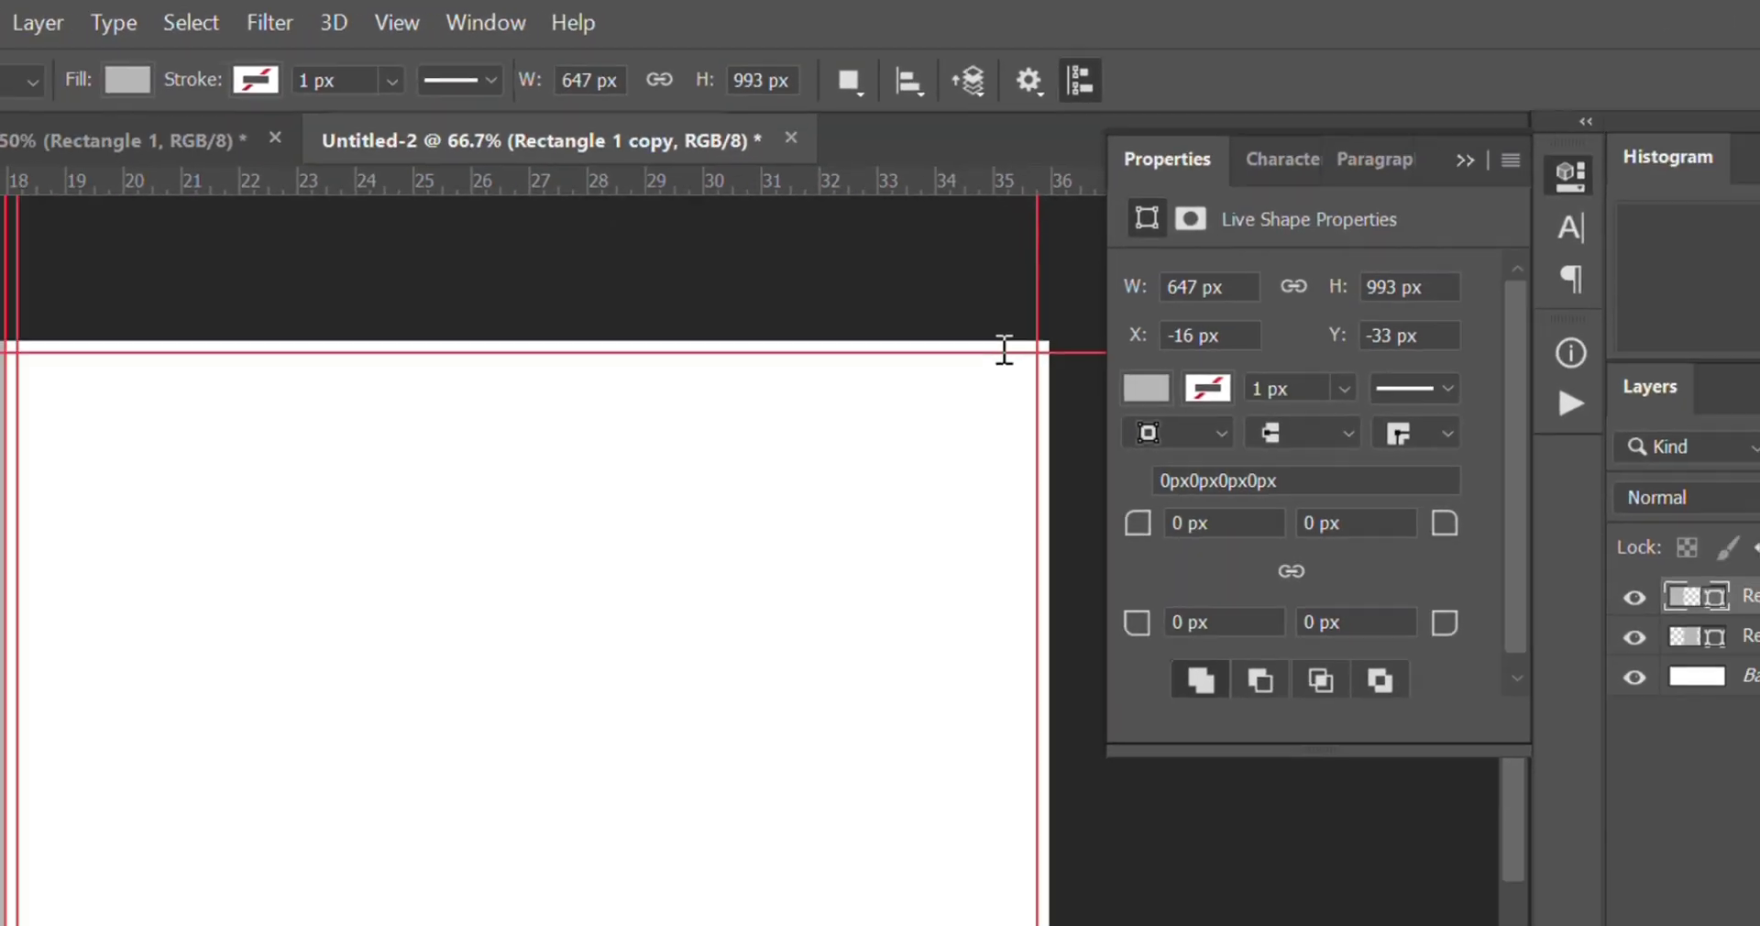
Step: Move the rectangle to the top edge and place copies in the middle and bottom brick rows
{"action": "left_click_drag", "start_coordinate": [856, 519], "coordinate": [806, 348]}
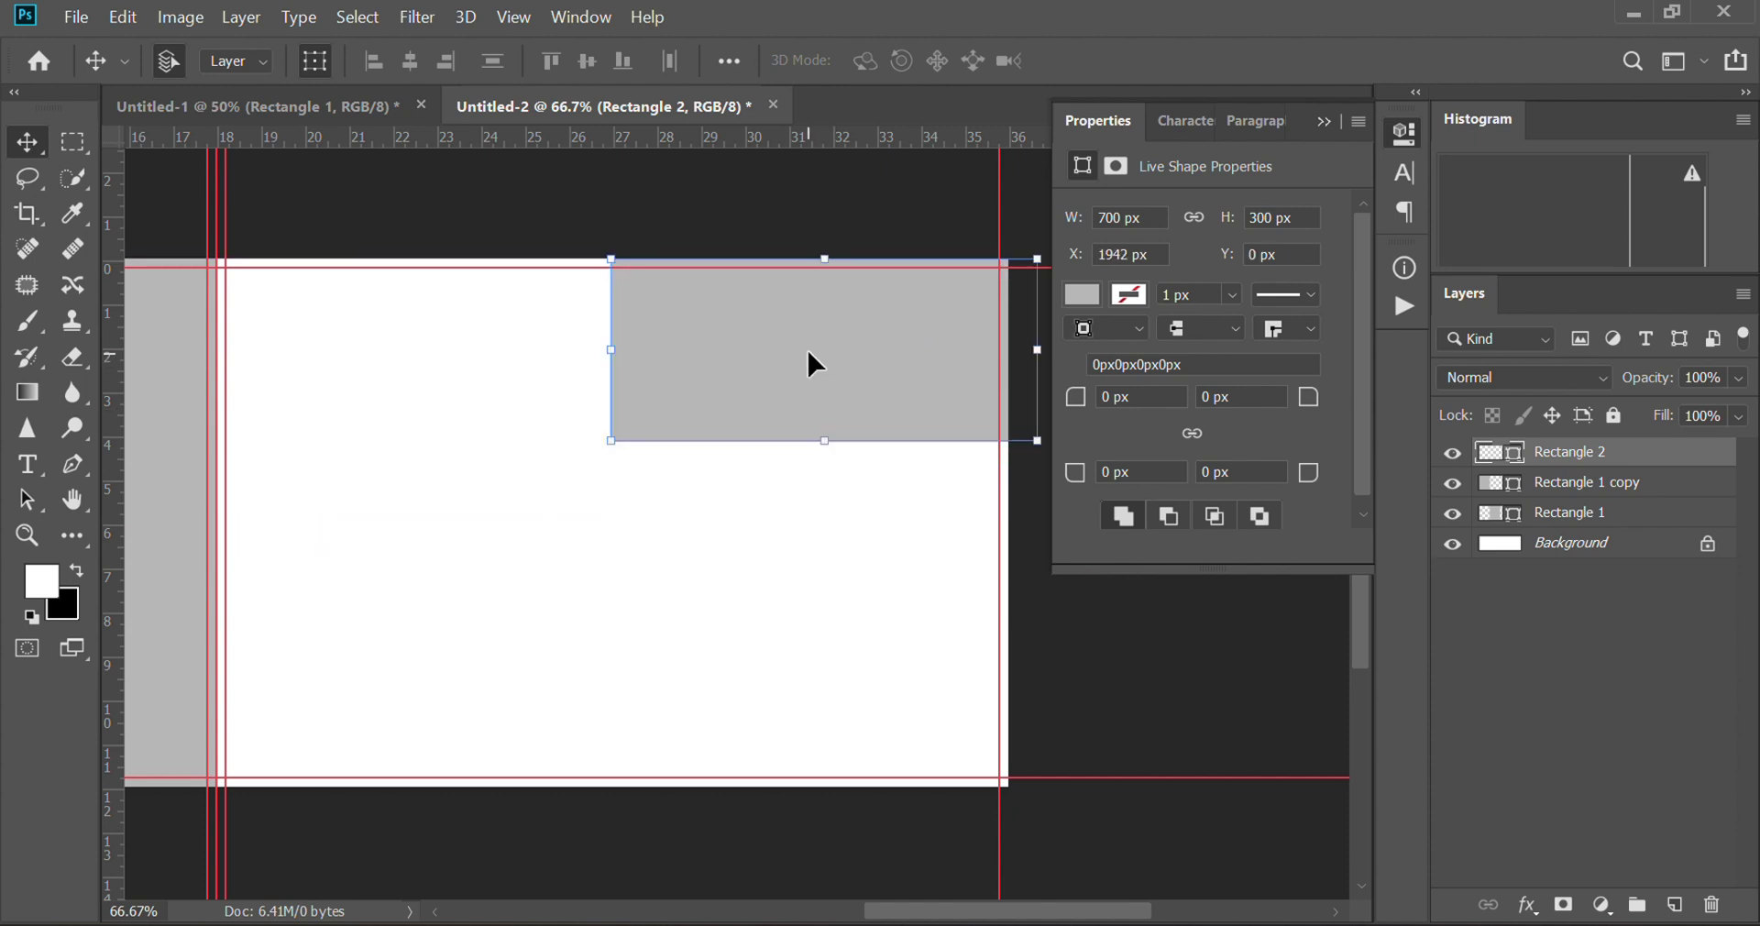
{"action": "left_click", "coordinate": [805, 624]}
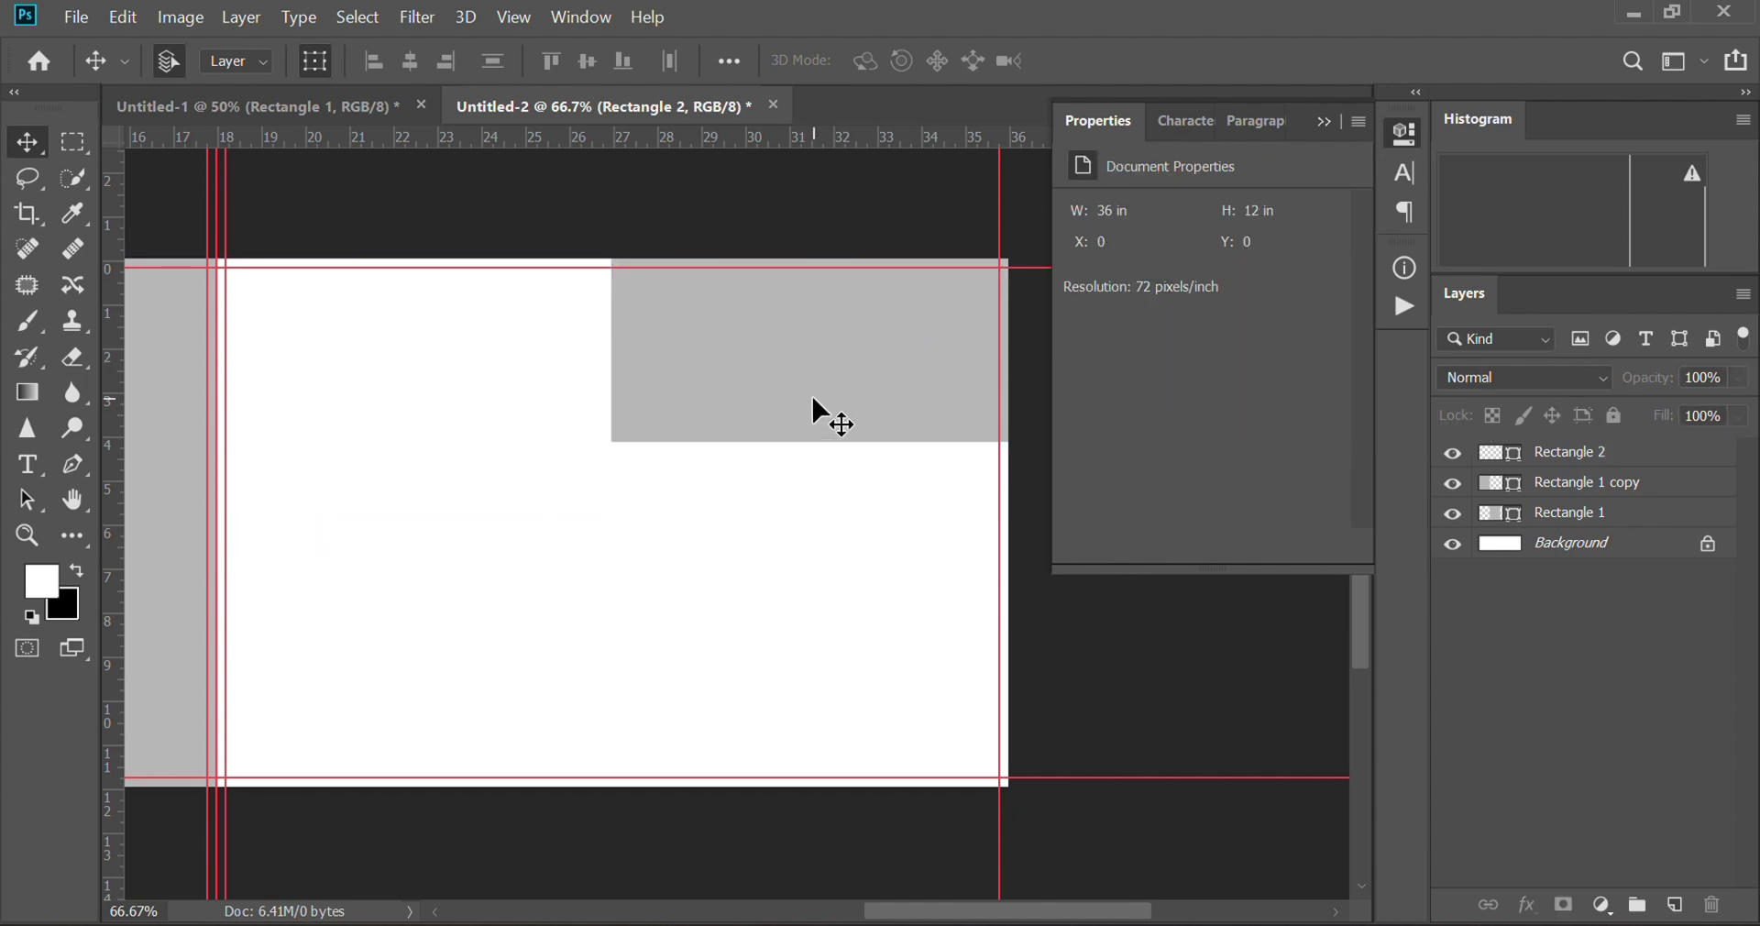
{"action": "left_click_drag", "start_coordinate": [810, 446], "coordinate": [907, 596]}
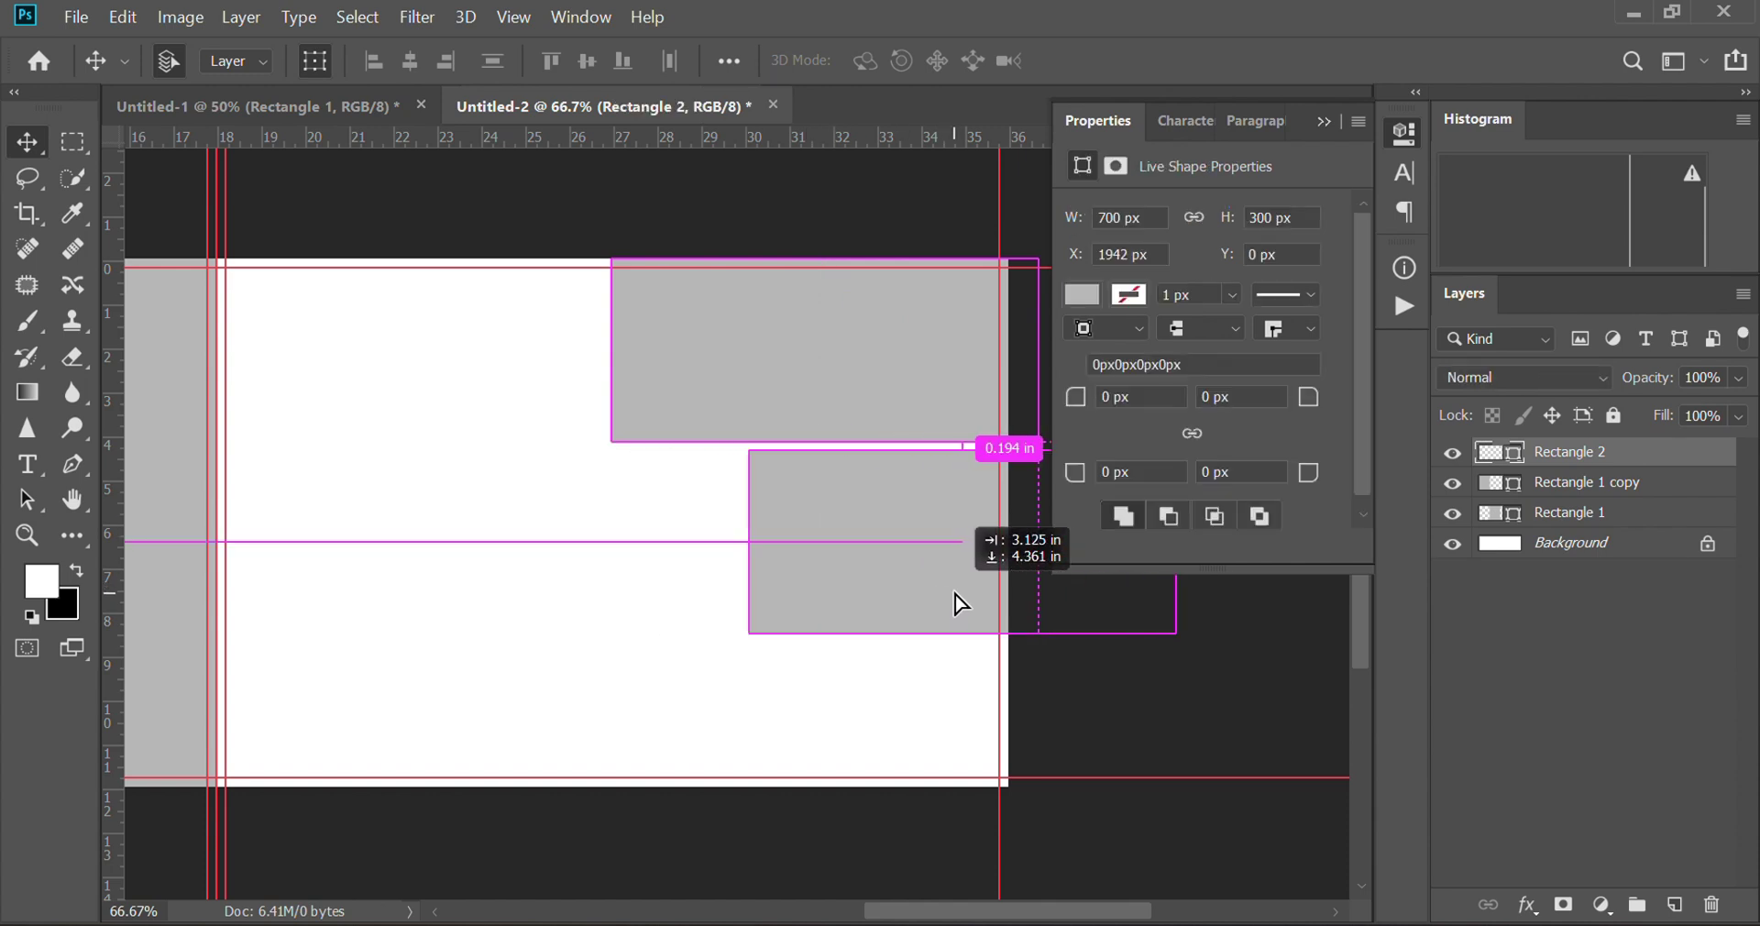
{"action": "mouse_move", "coordinate": [907, 596]}
{"action": "left_mouse_down"}
{"action": "mouse_move", "coordinate": [985, 589]}
{"action": "mouse_move", "coordinate": [950, 585]}
{"action": "mouse_move", "coordinate": [834, 778]}
{"action": "left_mouse_up"}
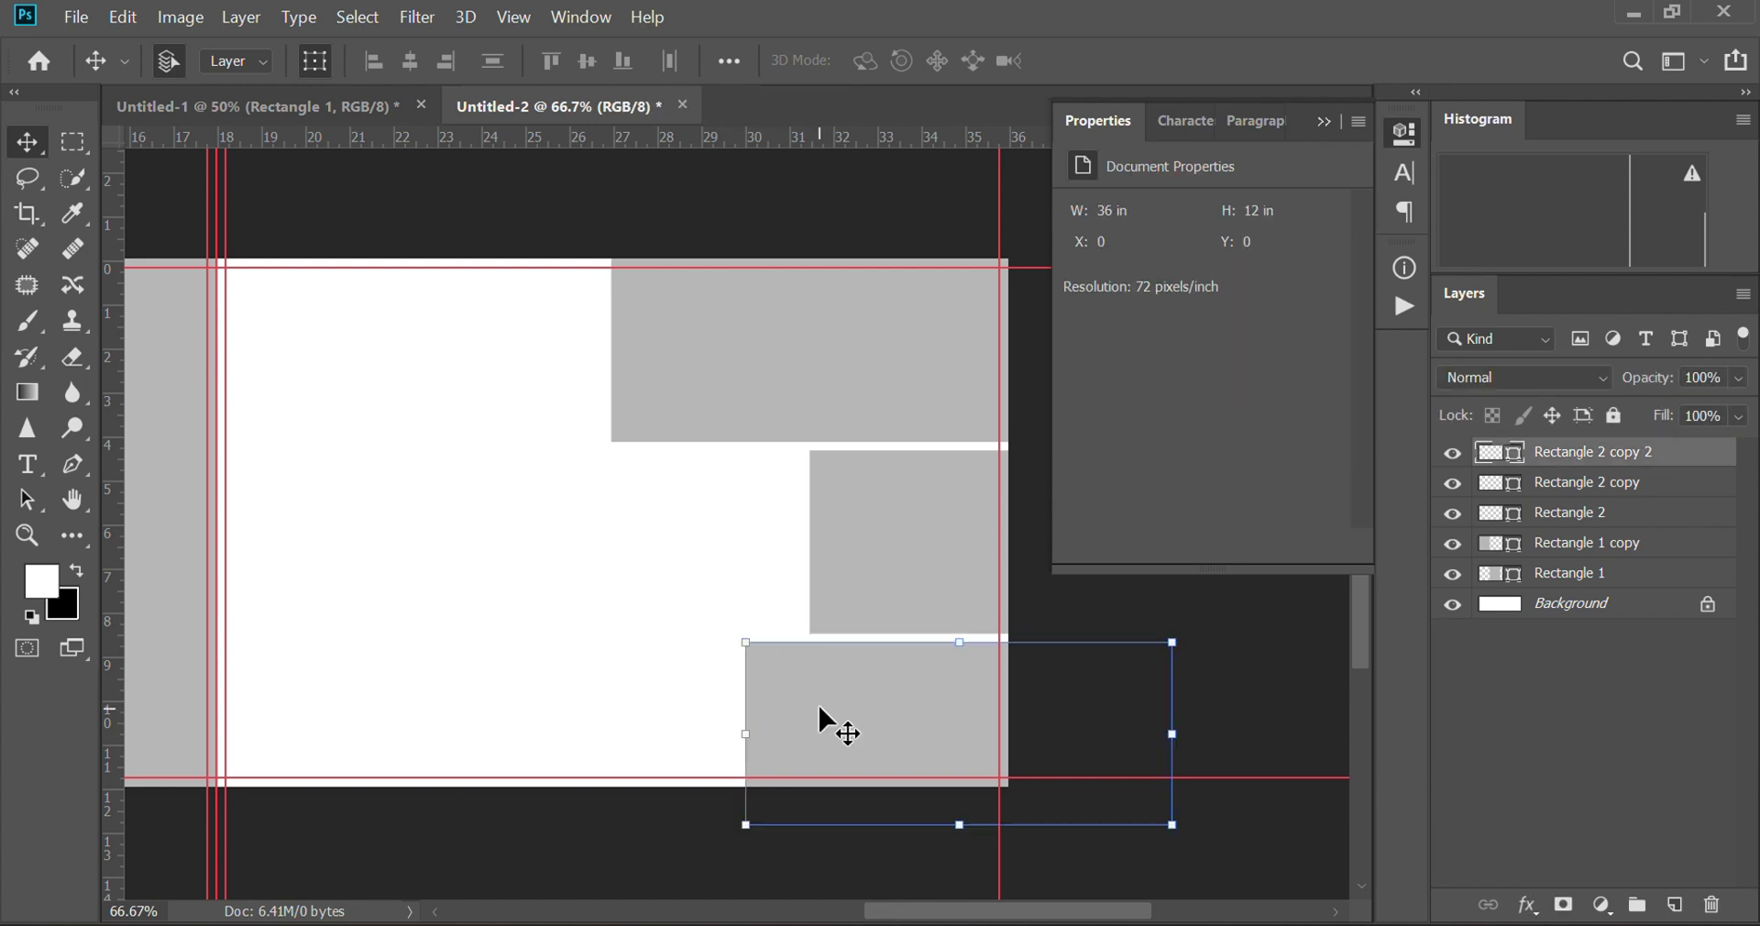
{"action": "mouse_move", "coordinate": [822, 711]}
{"action": "left_mouse_down"}
{"action": "mouse_move", "coordinate": [383, 706]}
{"action": "mouse_move", "coordinate": [579, 556]}
{"action": "mouse_move", "coordinate": [384, 369]}
{"action": "left_mouse_up"}
{"action": "left_click", "coordinate": [383, 706], "text": "alt"}
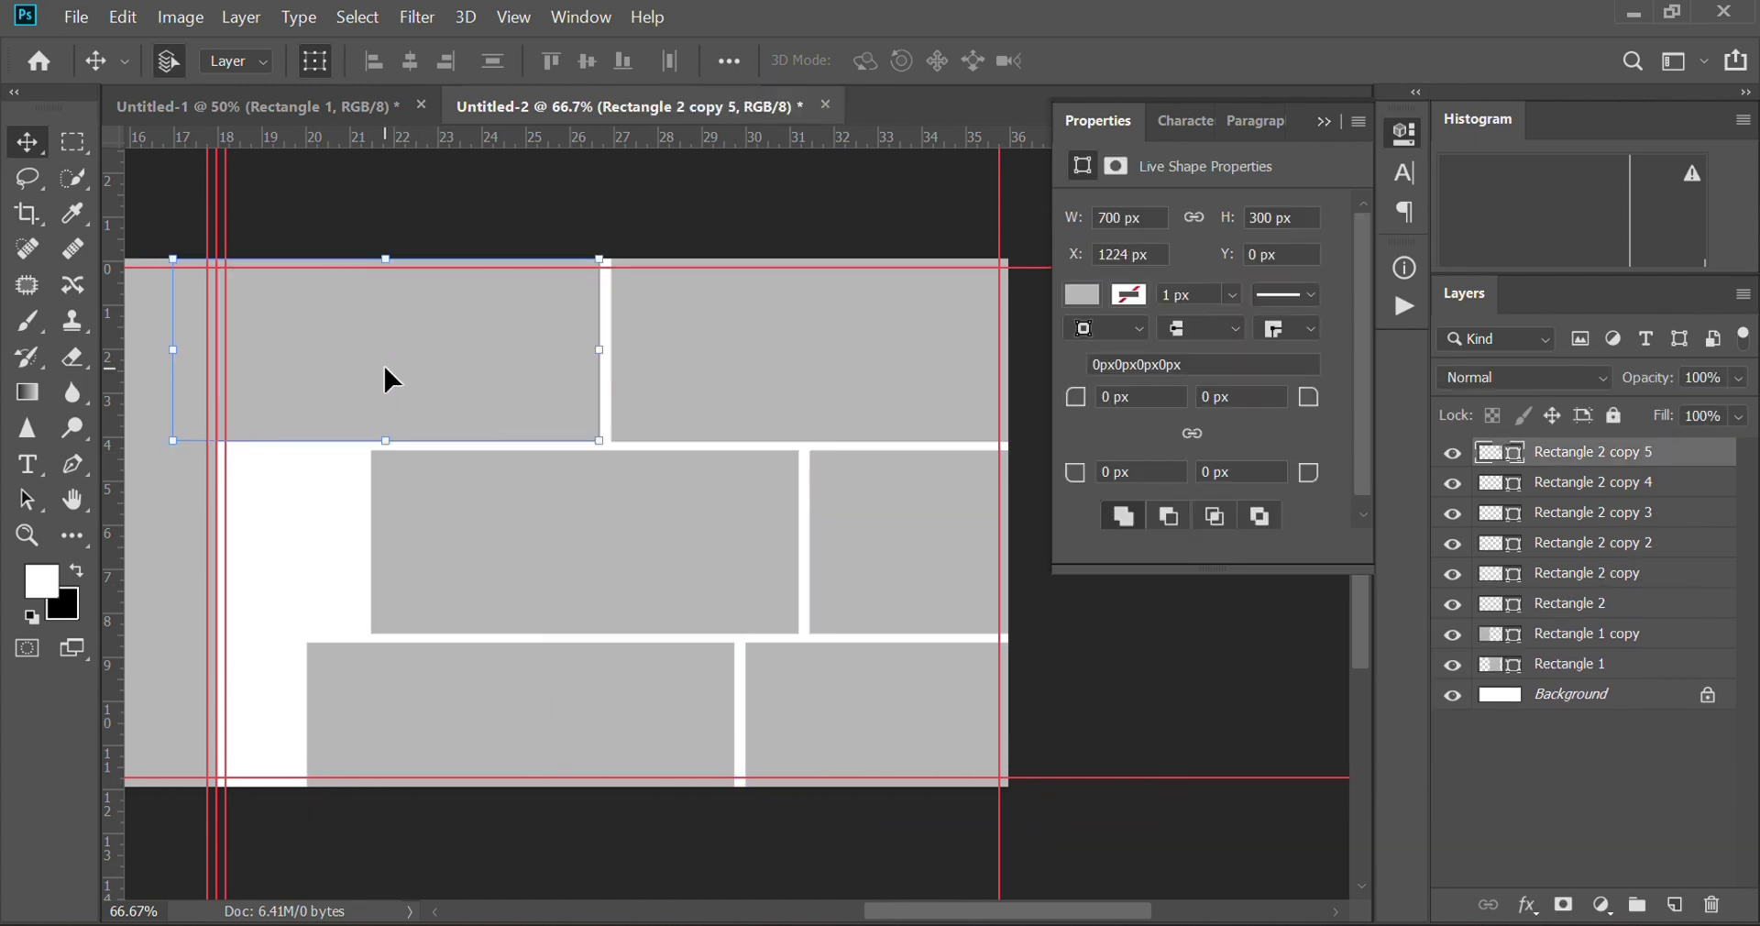
Step: Offset the middle row and add a narrowed filler copy to complete the brick pattern
{"action": "left_click_drag", "start_coordinate": [462, 563], "coordinate": [495, 562]}
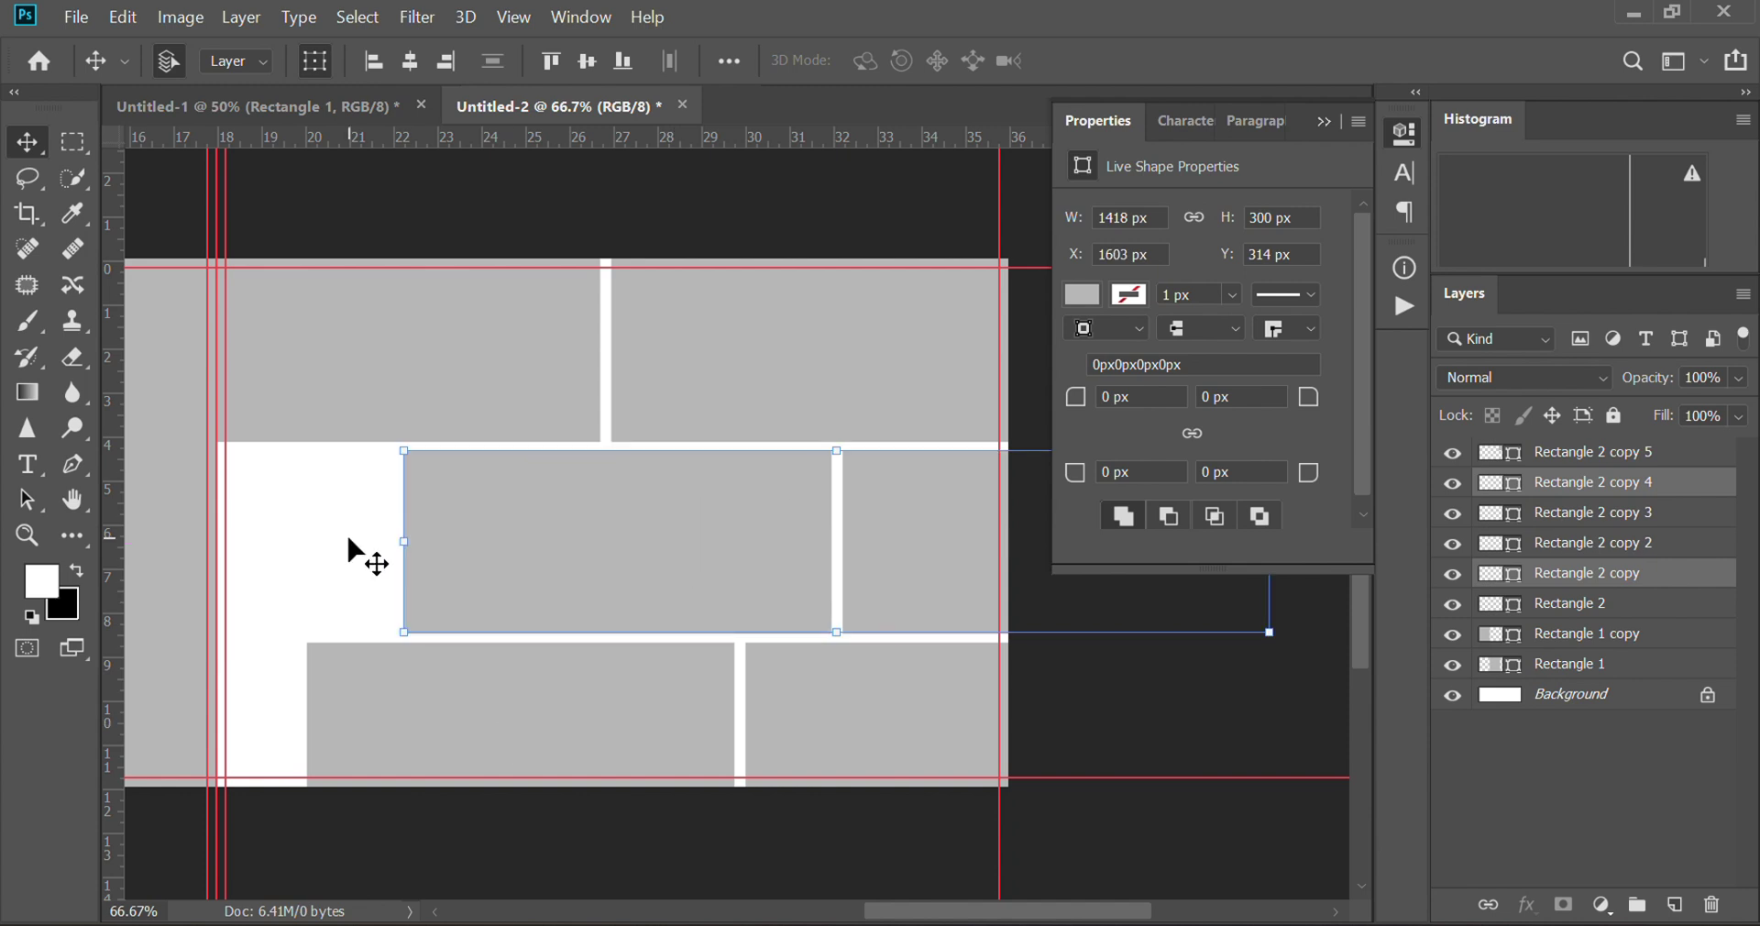
{"action": "left_click", "coordinate": [473, 744]}
{"action": "left_click_drag", "start_coordinate": [473, 744], "coordinate": [382, 738]}
{"action": "key", "text": "ctrl+t"}
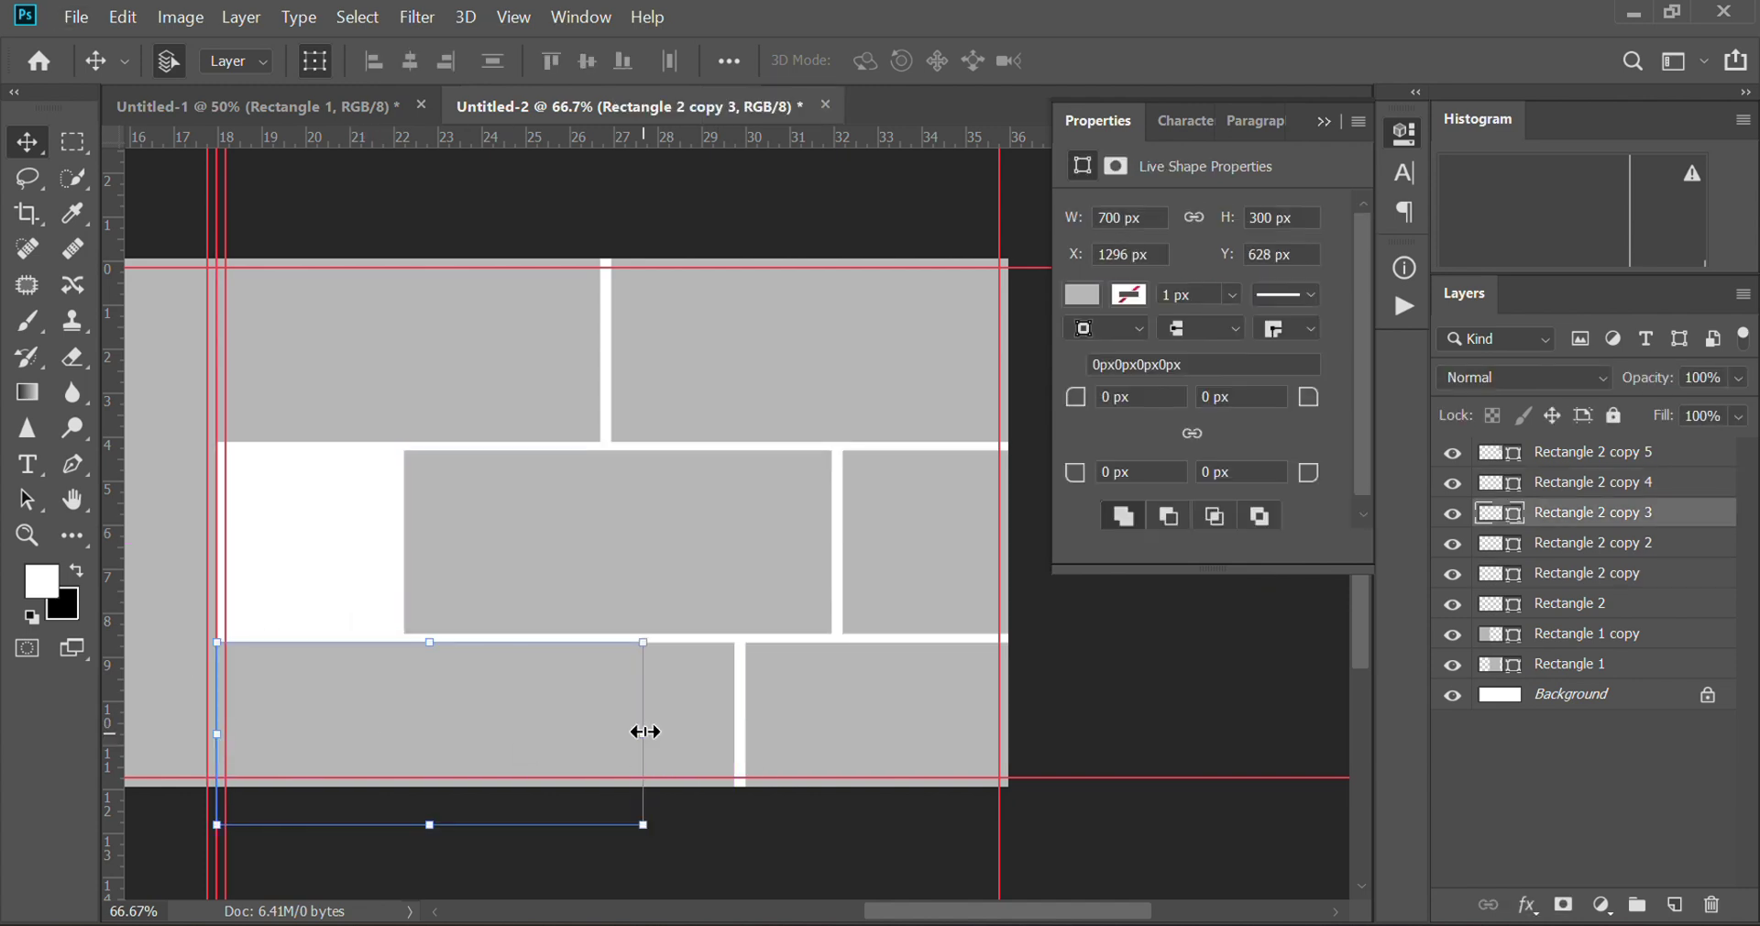
{"action": "left_click_drag", "start_coordinate": [643, 734], "coordinate": [295, 724]}
{"action": "key", "text": "Return"}
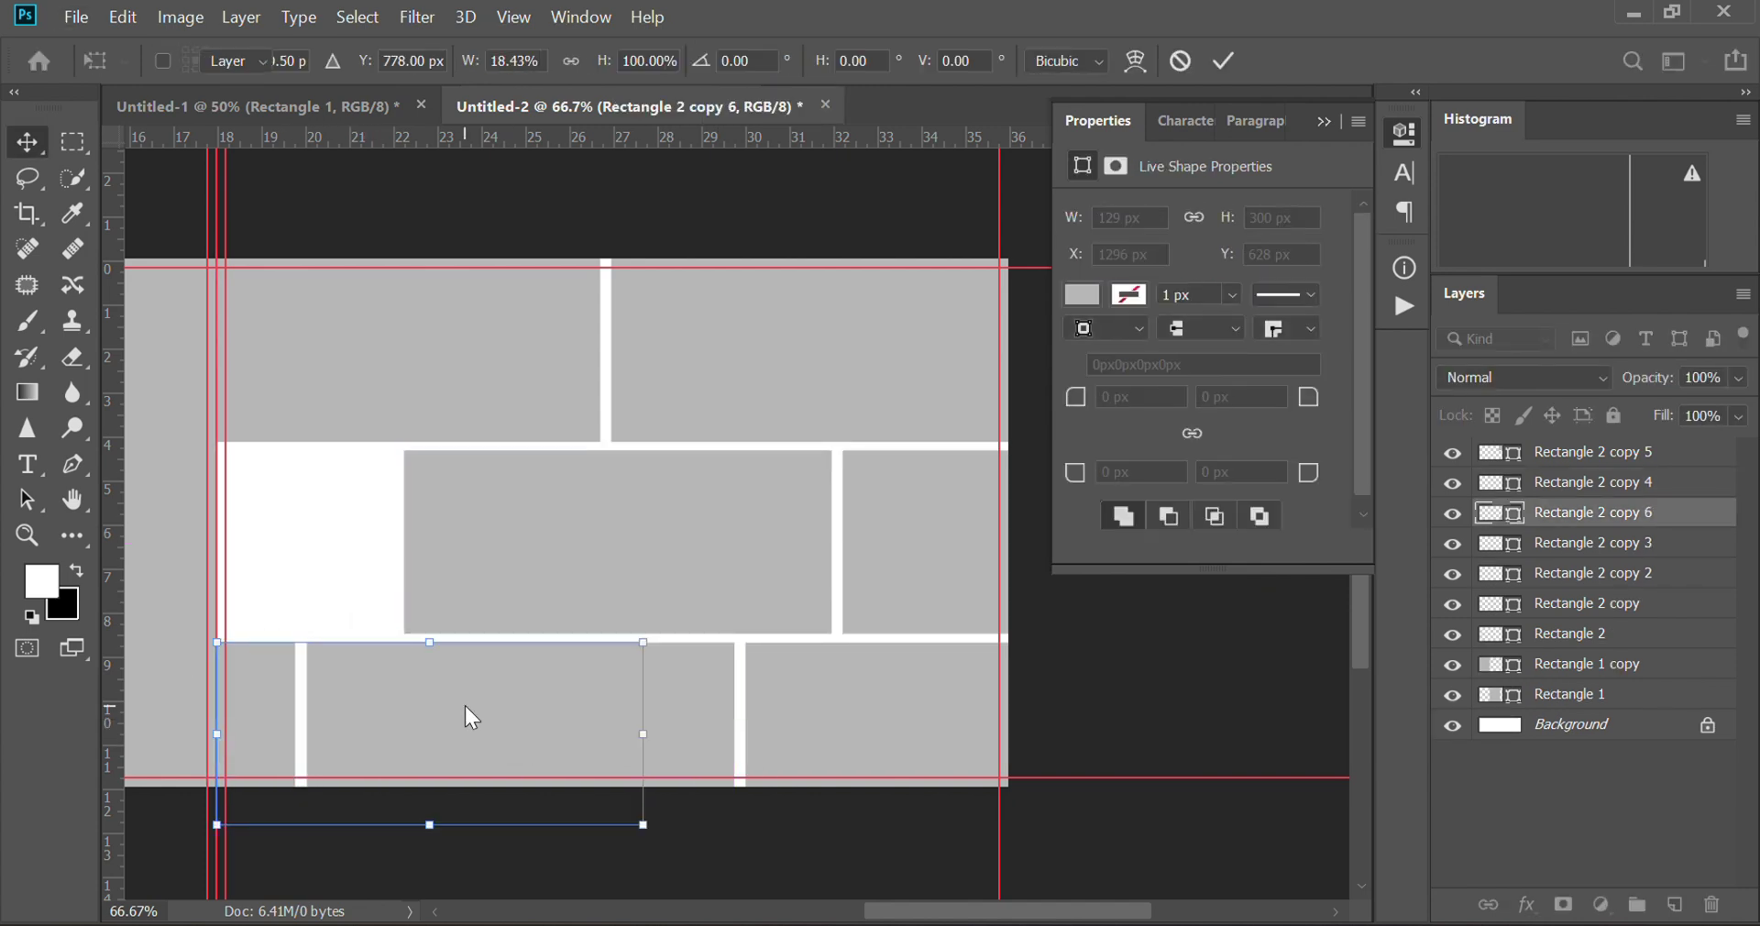
{"action": "mouse_move", "coordinate": [510, 555]}
{"action": "left_mouse_down"}
{"action": "mouse_move", "coordinate": [195, 547]}
{"action": "mouse_move", "coordinate": [590, 530]}
{"action": "left_mouse_up"}
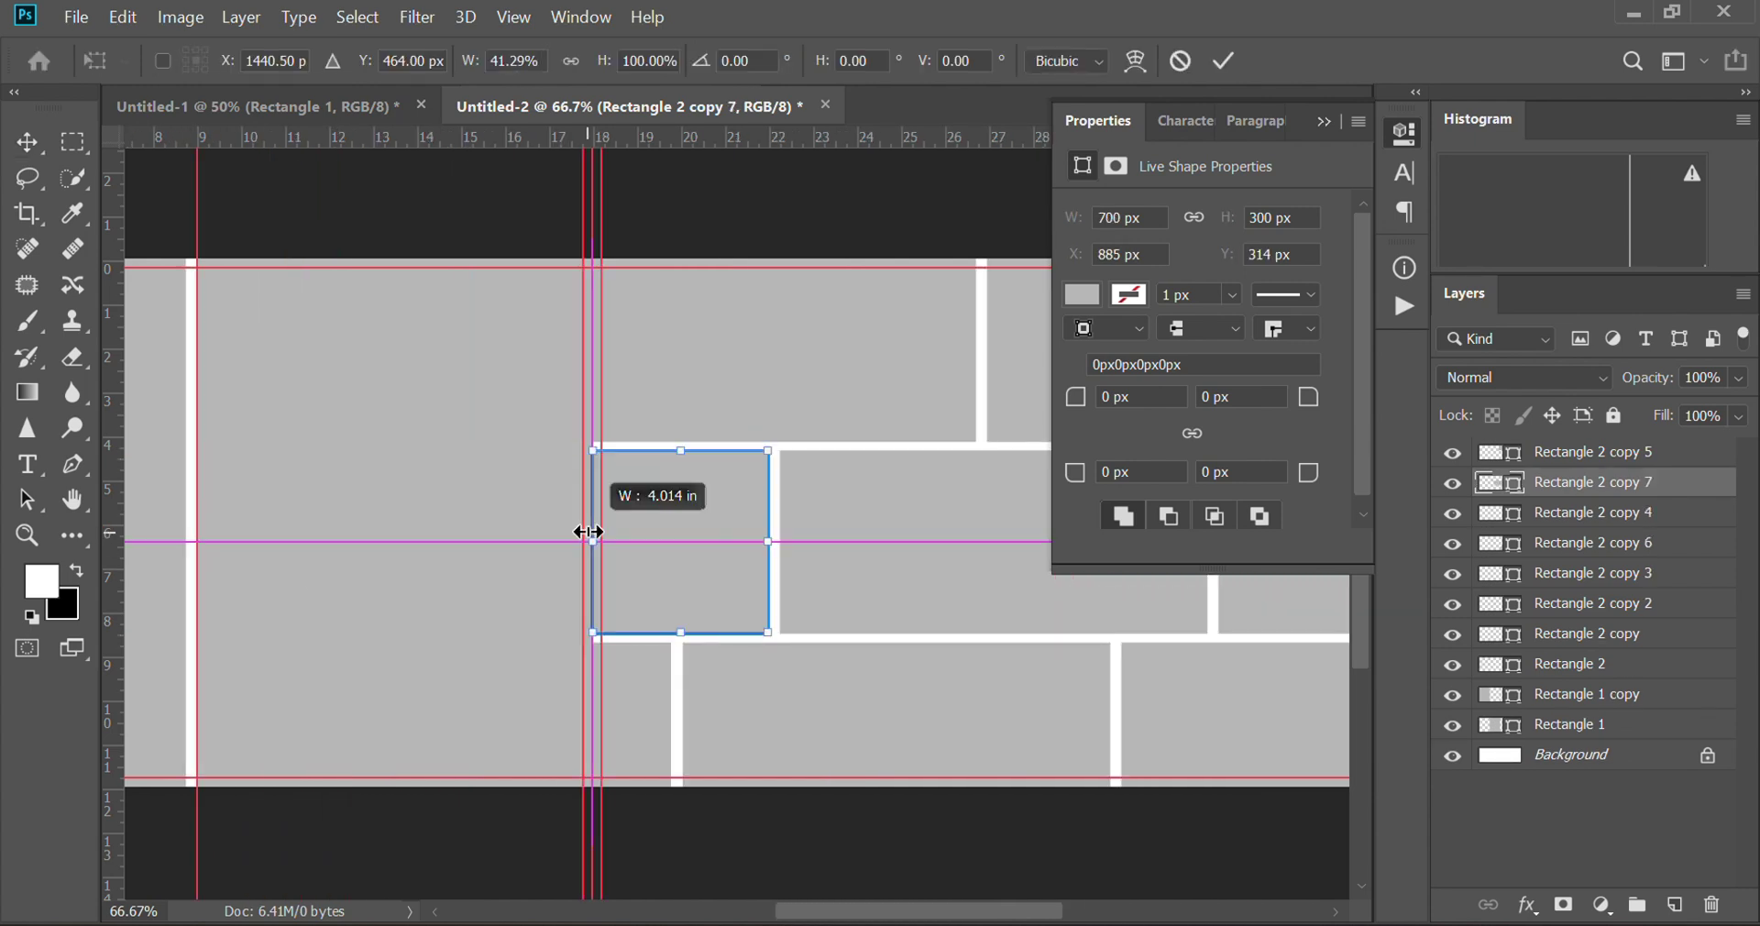
Step: Deselect the rectangles and bring the empty left page into view from the 0 in mark
{"action": "left_click", "coordinate": [996, 730]}
{"action": "scroll", "coordinate": [519, 381], "scroll_direction": "right", "scroll_amount": 2}
{"action": "scroll", "coordinate": [519, 381], "scroll_direction": "left", "scroll_amount": 10}
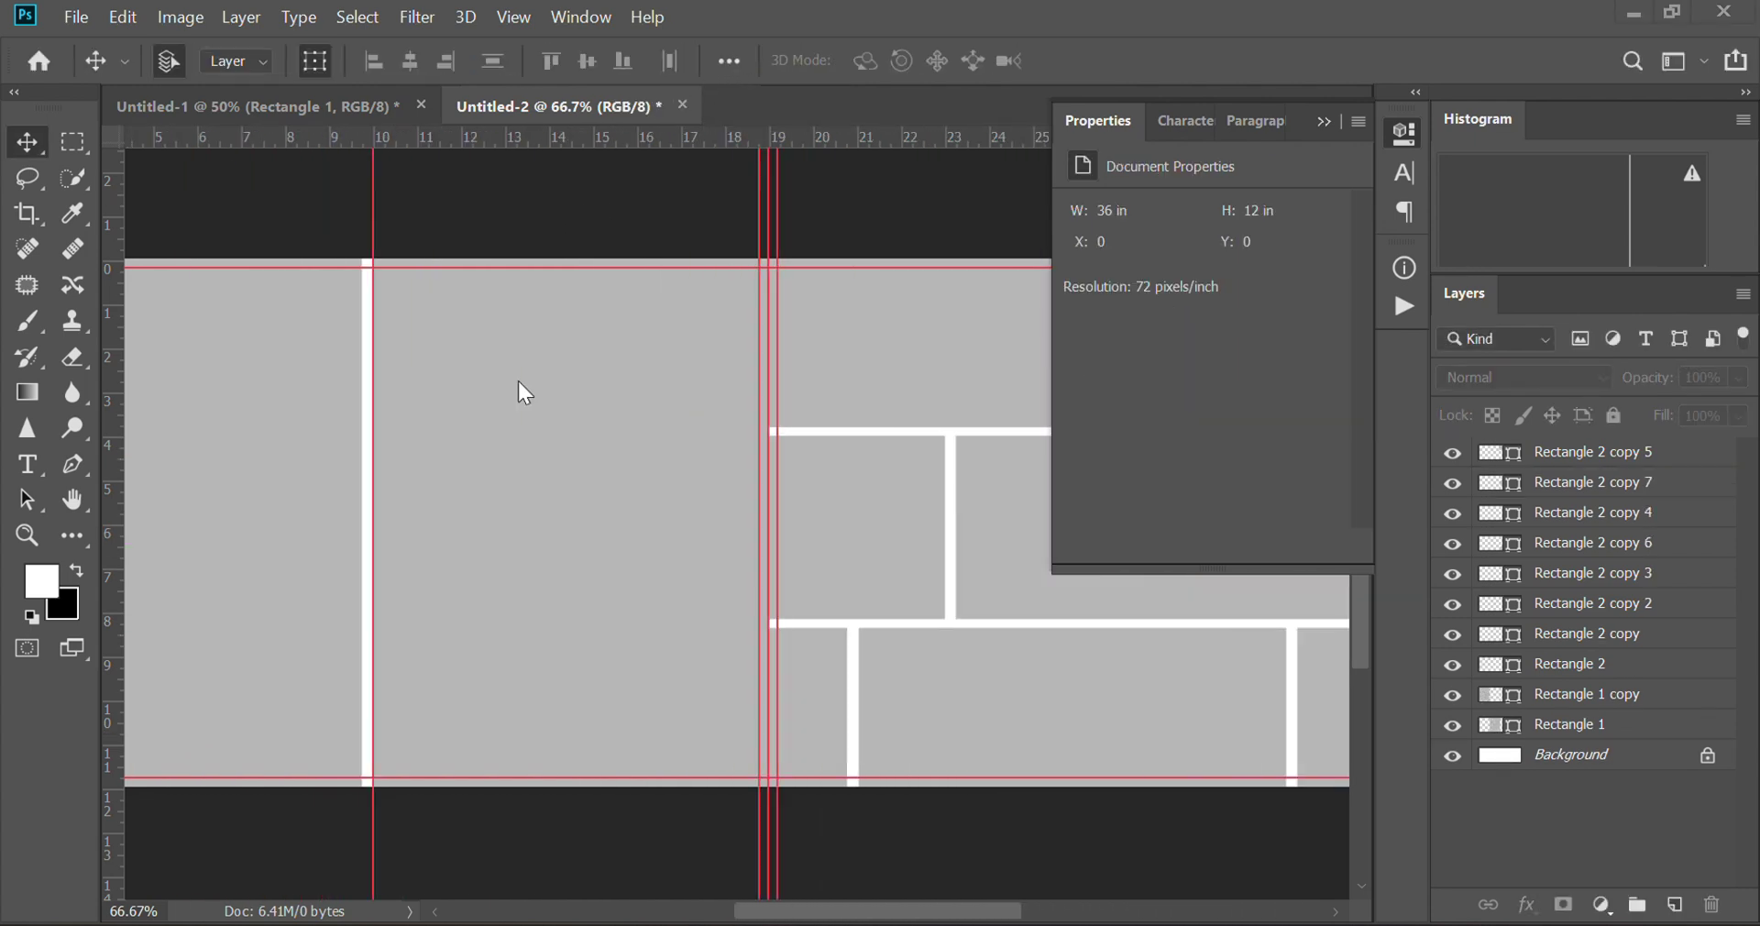
{"action": "scroll", "coordinate": [518, 382], "scroll_direction": "left", "scroll_amount": 2}
{"action": "scroll", "coordinate": [519, 381], "scroll_direction": "left", "scroll_amount": 2}
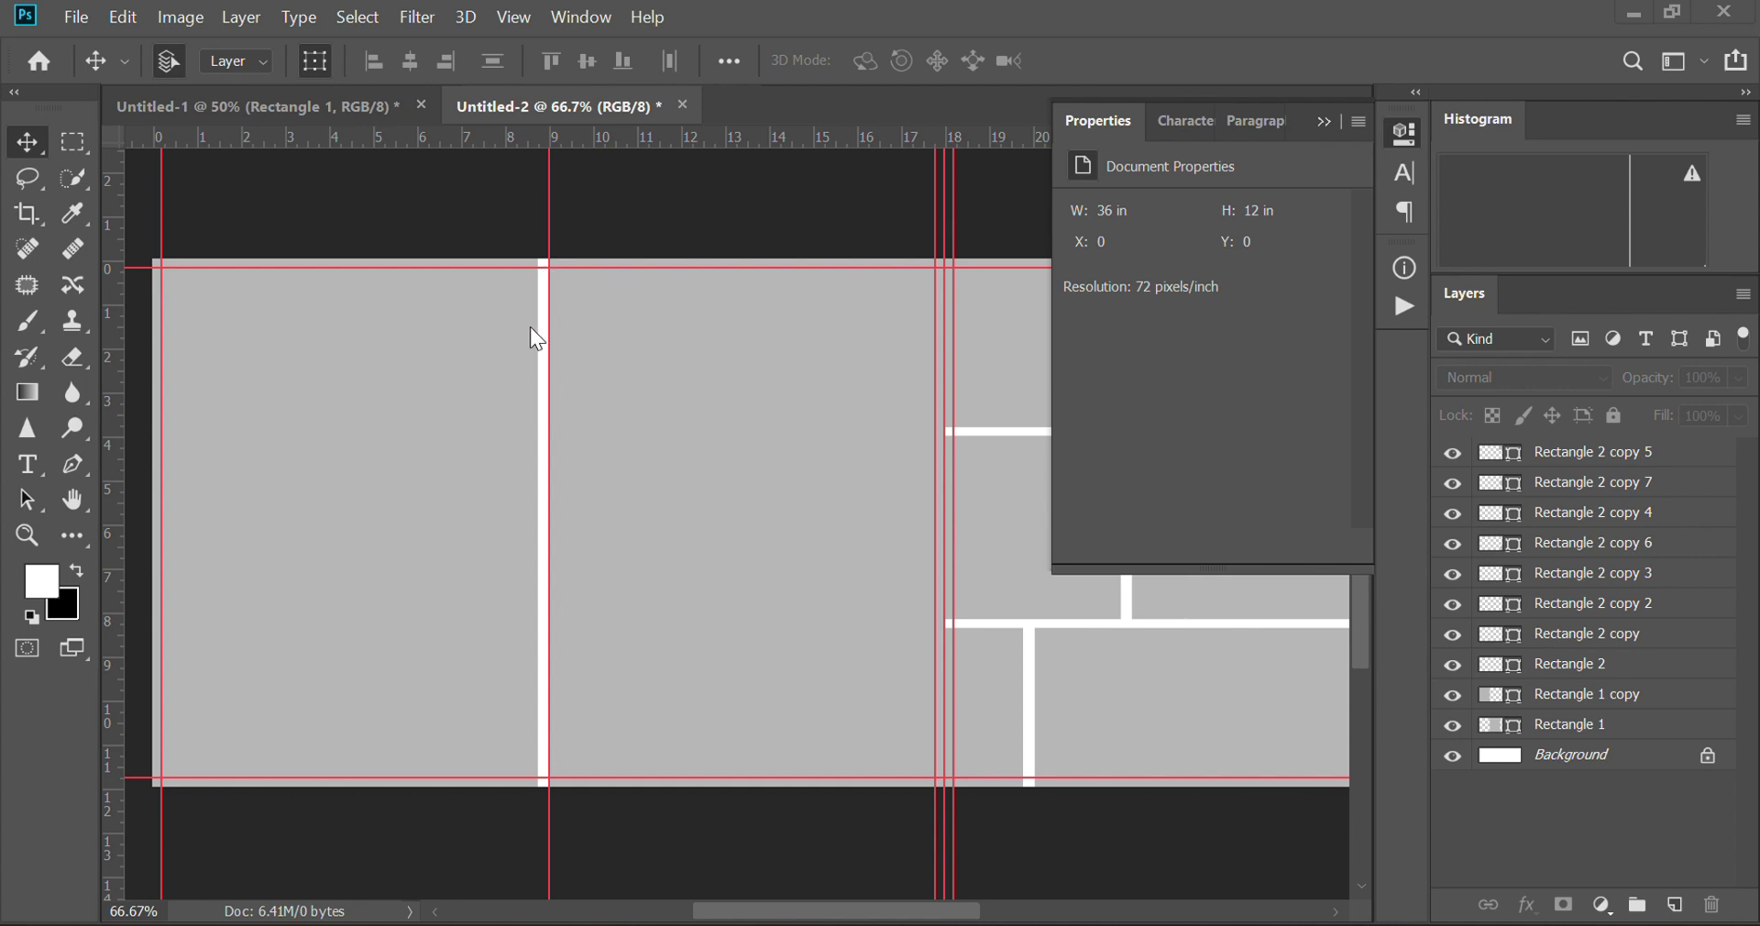
Step: Draw a tall rectangle on the left page filled with darker grey
{"action": "key", "text": "u"}
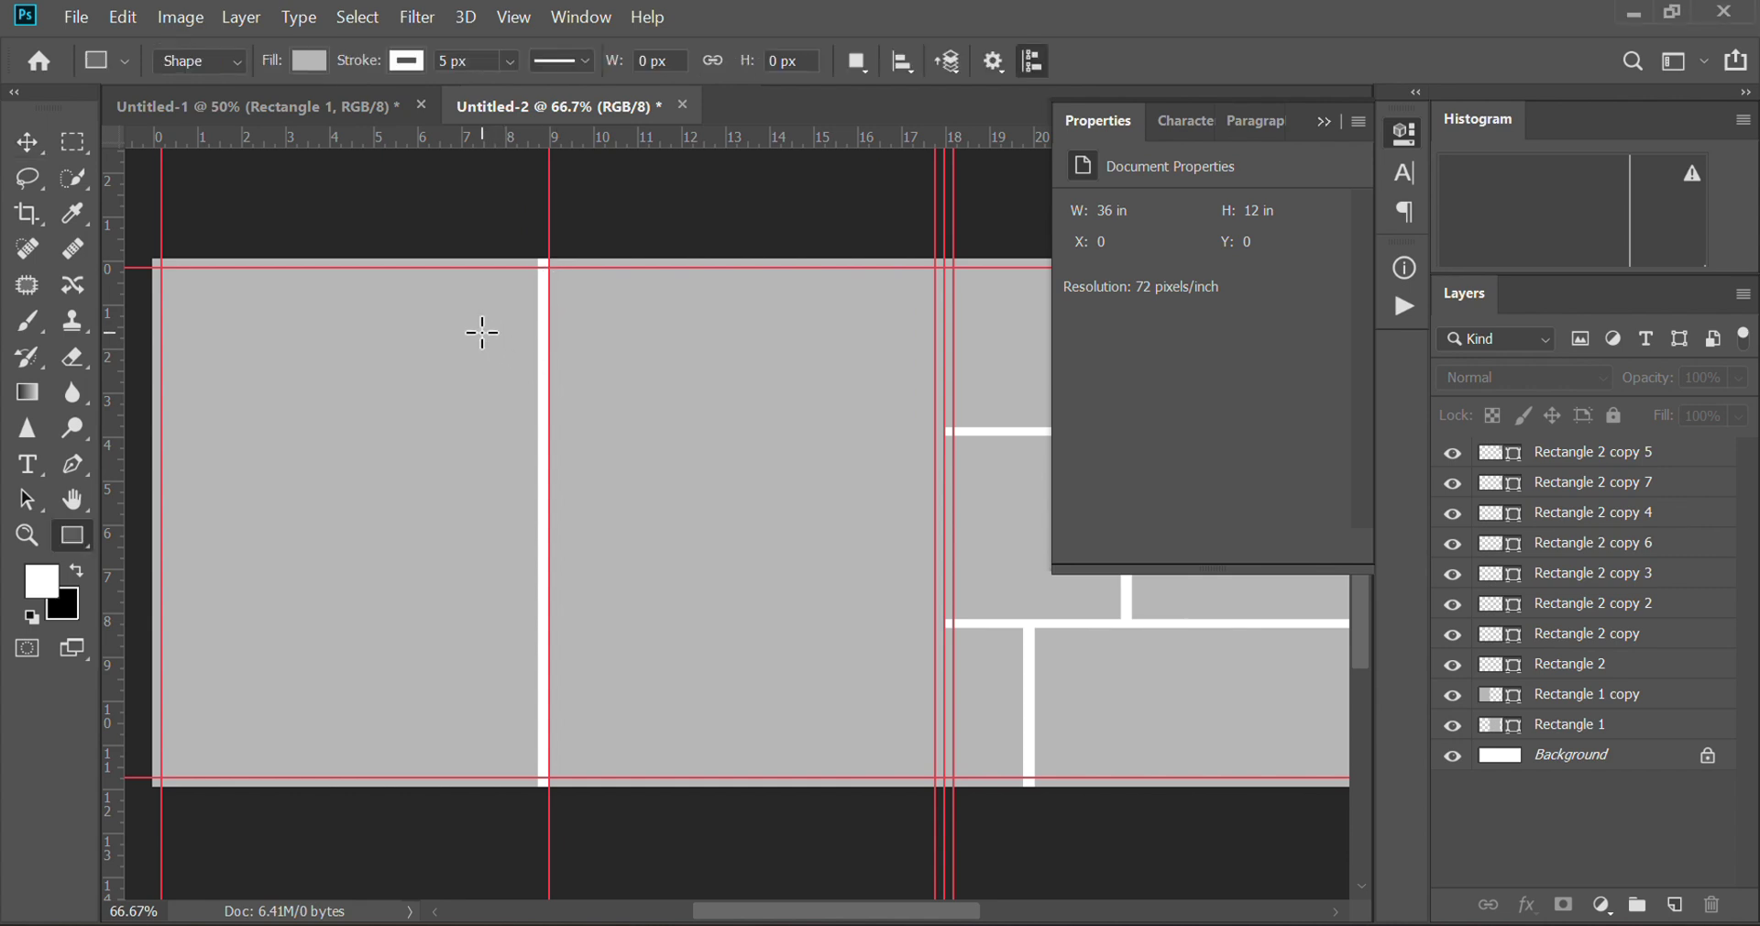
{"action": "mouse_move", "coordinate": [441, 335]}
{"action": "left_mouse_down"}
{"action": "mouse_move", "coordinate": [644, 596]}
{"action": "mouse_move", "coordinate": [662, 651]}
{"action": "left_mouse_up"}
{"action": "left_click", "coordinate": [321, 61]}
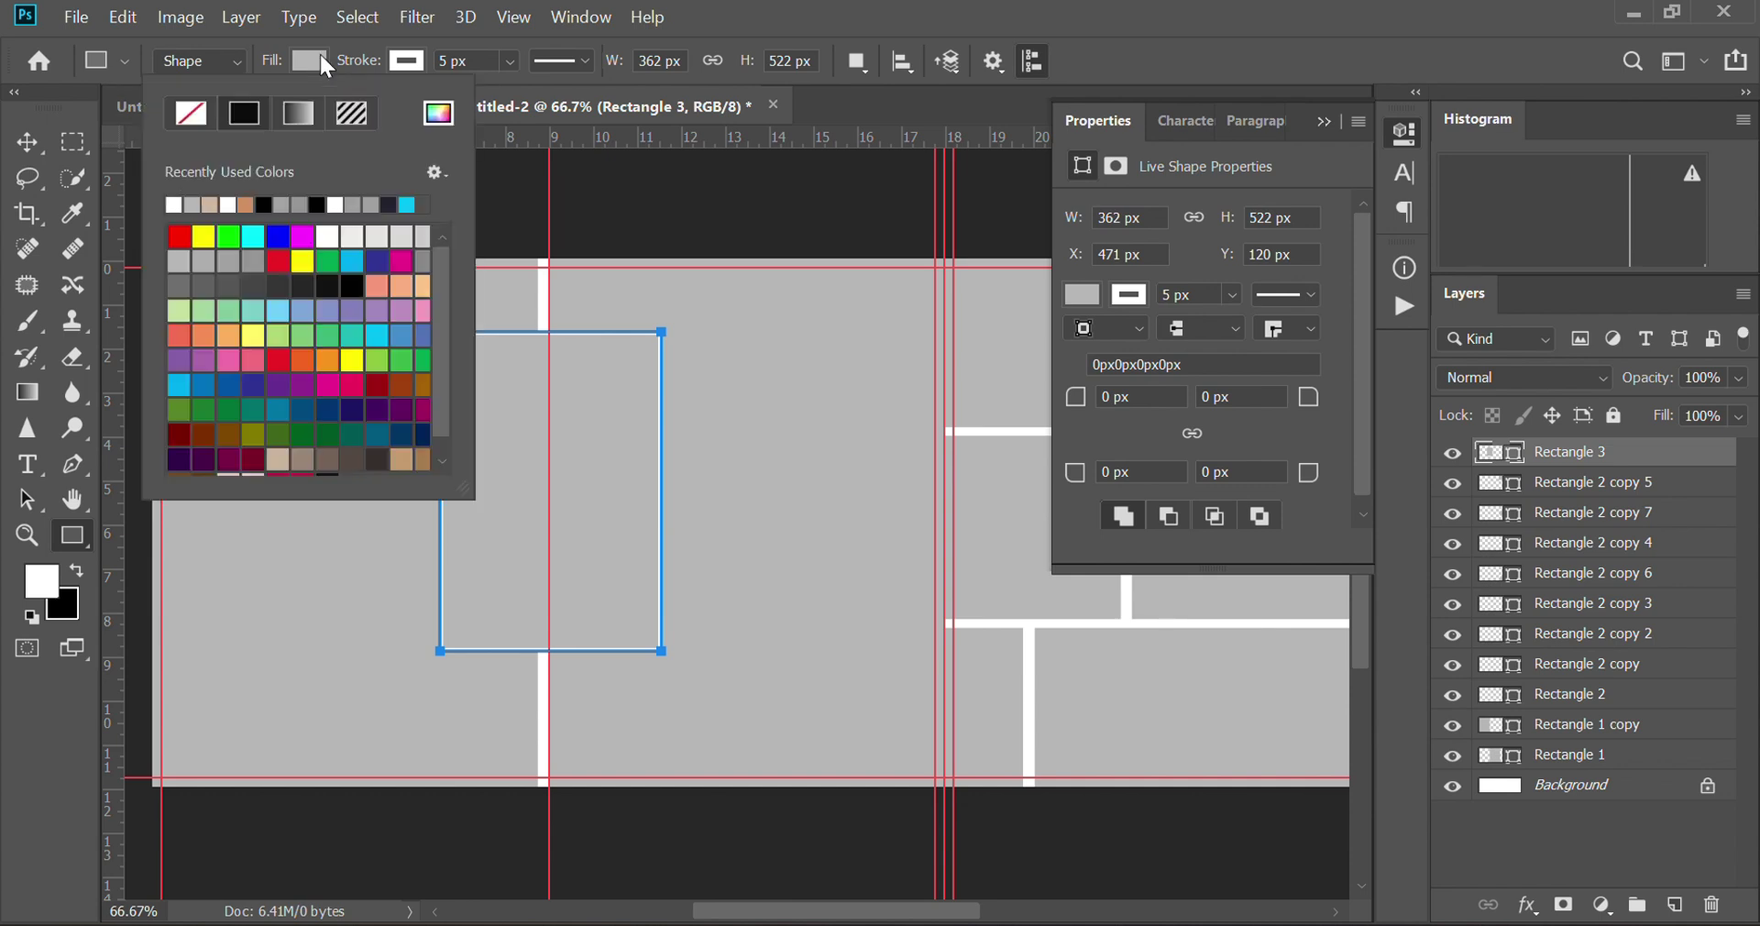
{"action": "left_click", "coordinate": [225, 259]}
{"action": "key", "text": "Return"}
Step: Add an offset copy beneath the original rectangle with no outline
{"action": "key", "text": "v"}
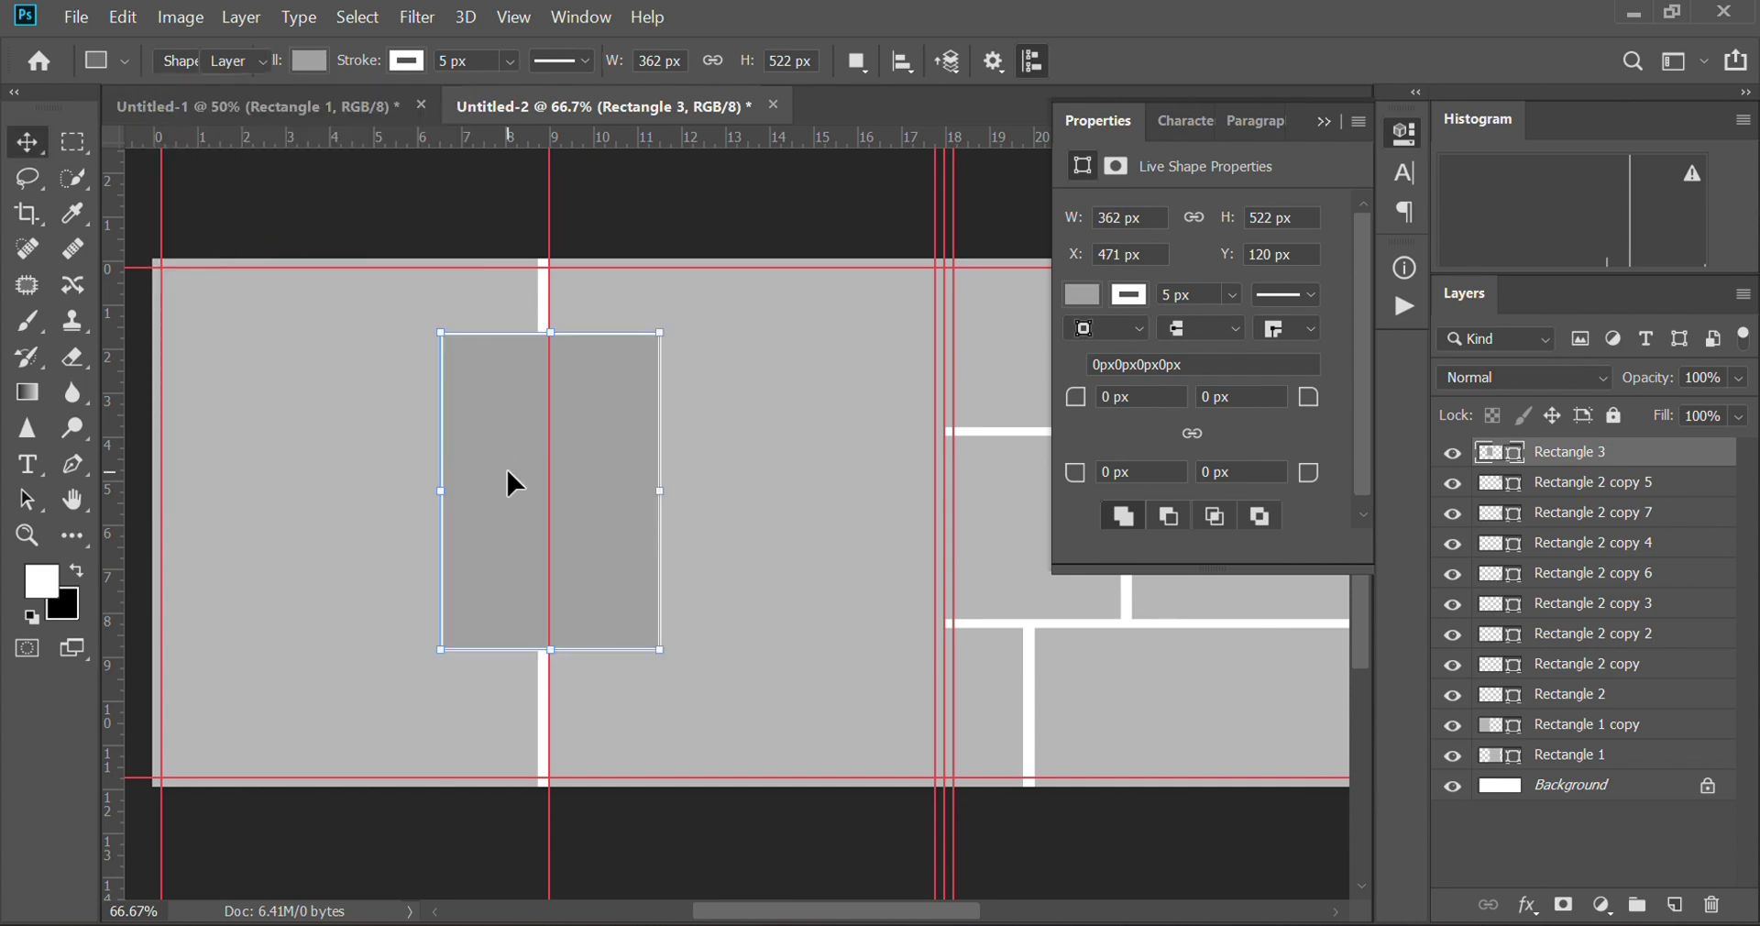
{"action": "mouse_move", "coordinate": [583, 498]}
{"action": "left_mouse_down"}
{"action": "mouse_move", "coordinate": [575, 483]}
{"action": "mouse_move", "coordinate": [596, 482]}
{"action": "mouse_move", "coordinate": [646, 532]}
{"action": "left_mouse_up"}
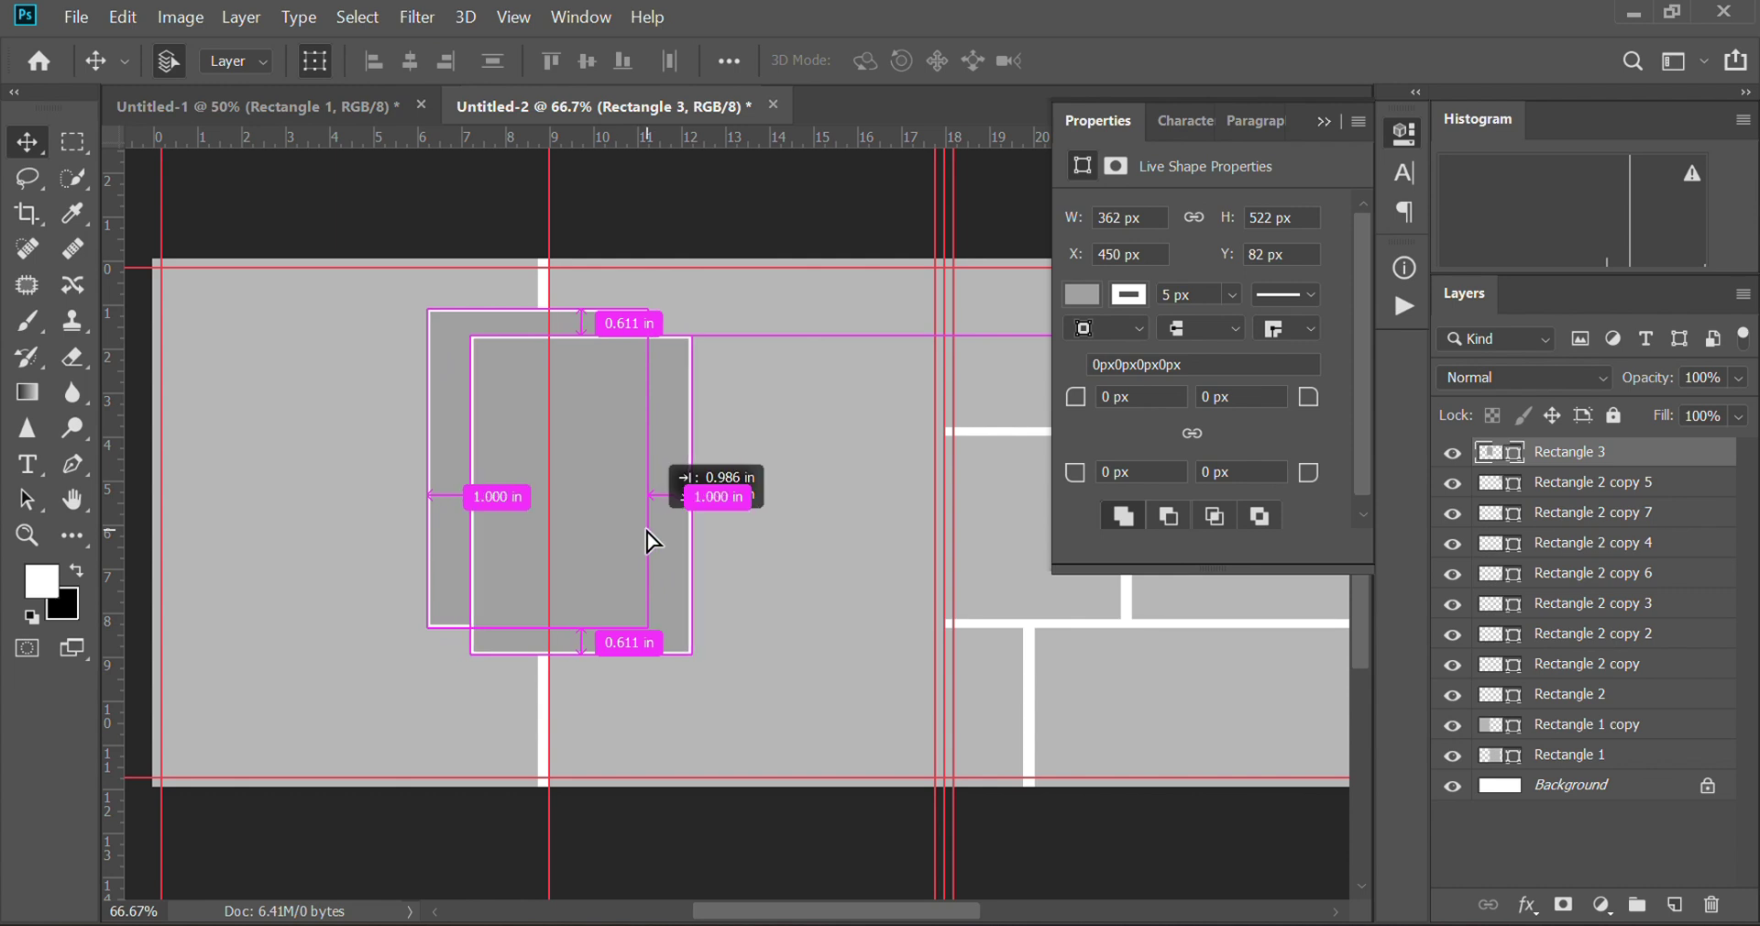
{"action": "left_click_drag", "start_coordinate": [1620, 477], "coordinate": [1613, 498]}
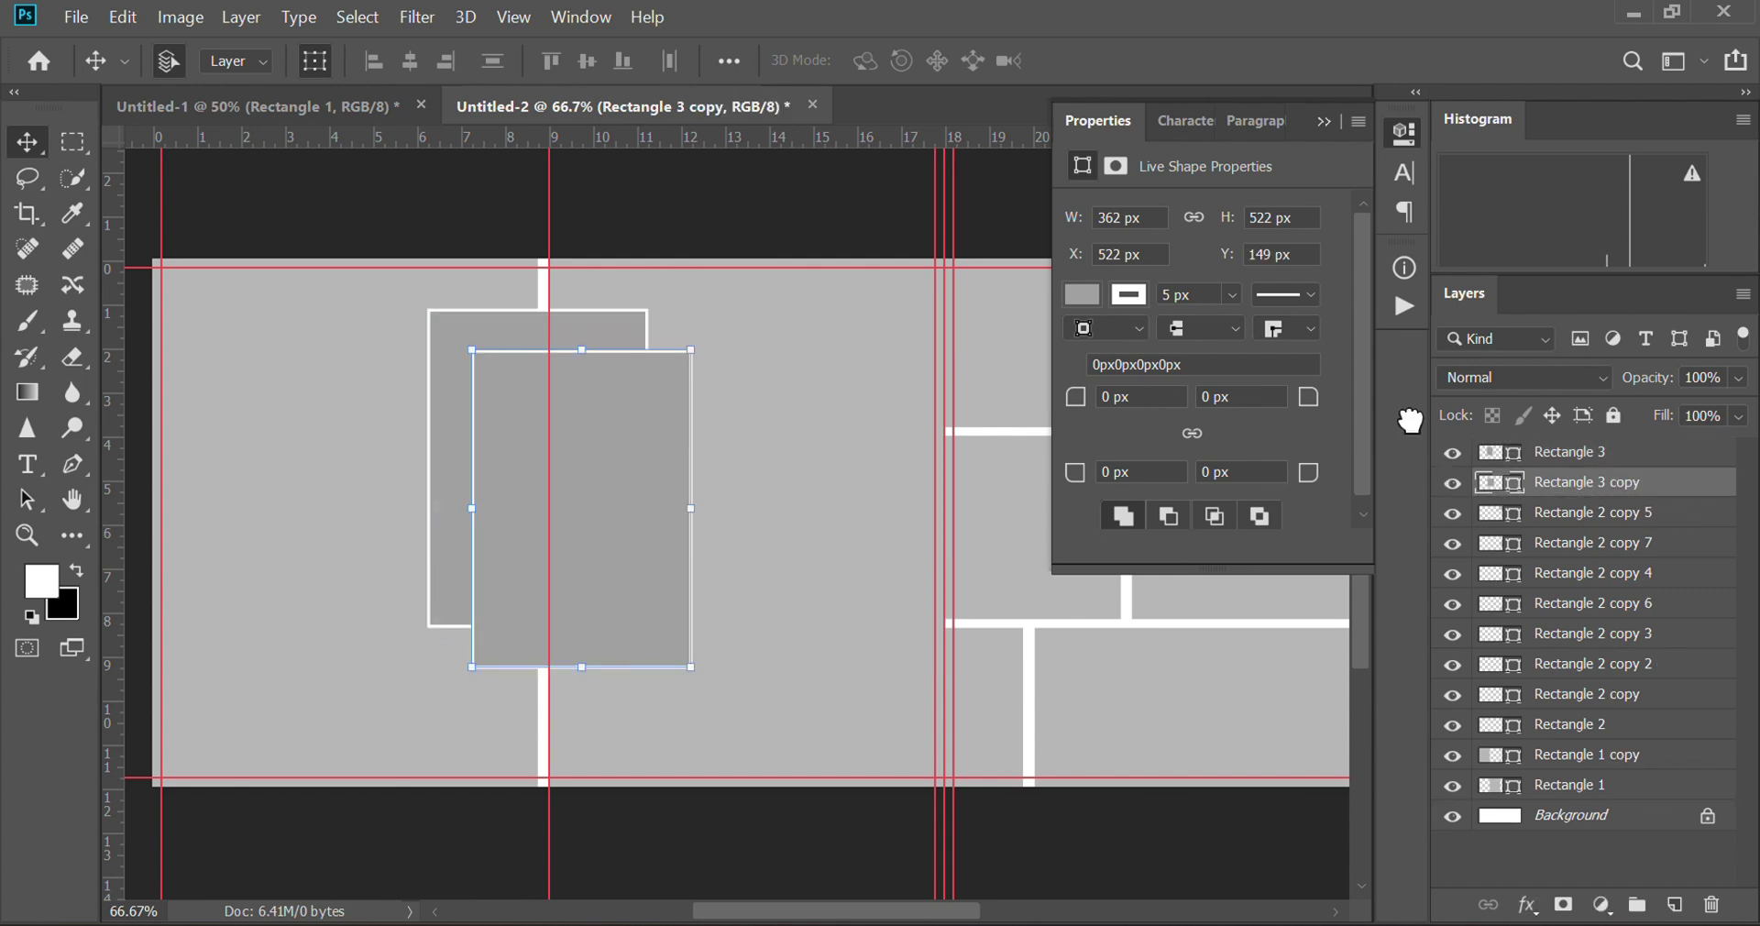
{"action": "left_click", "coordinate": [1129, 295]}
{"action": "left_click", "coordinate": [1083, 346]}
{"action": "left_click", "coordinate": [803, 509]}
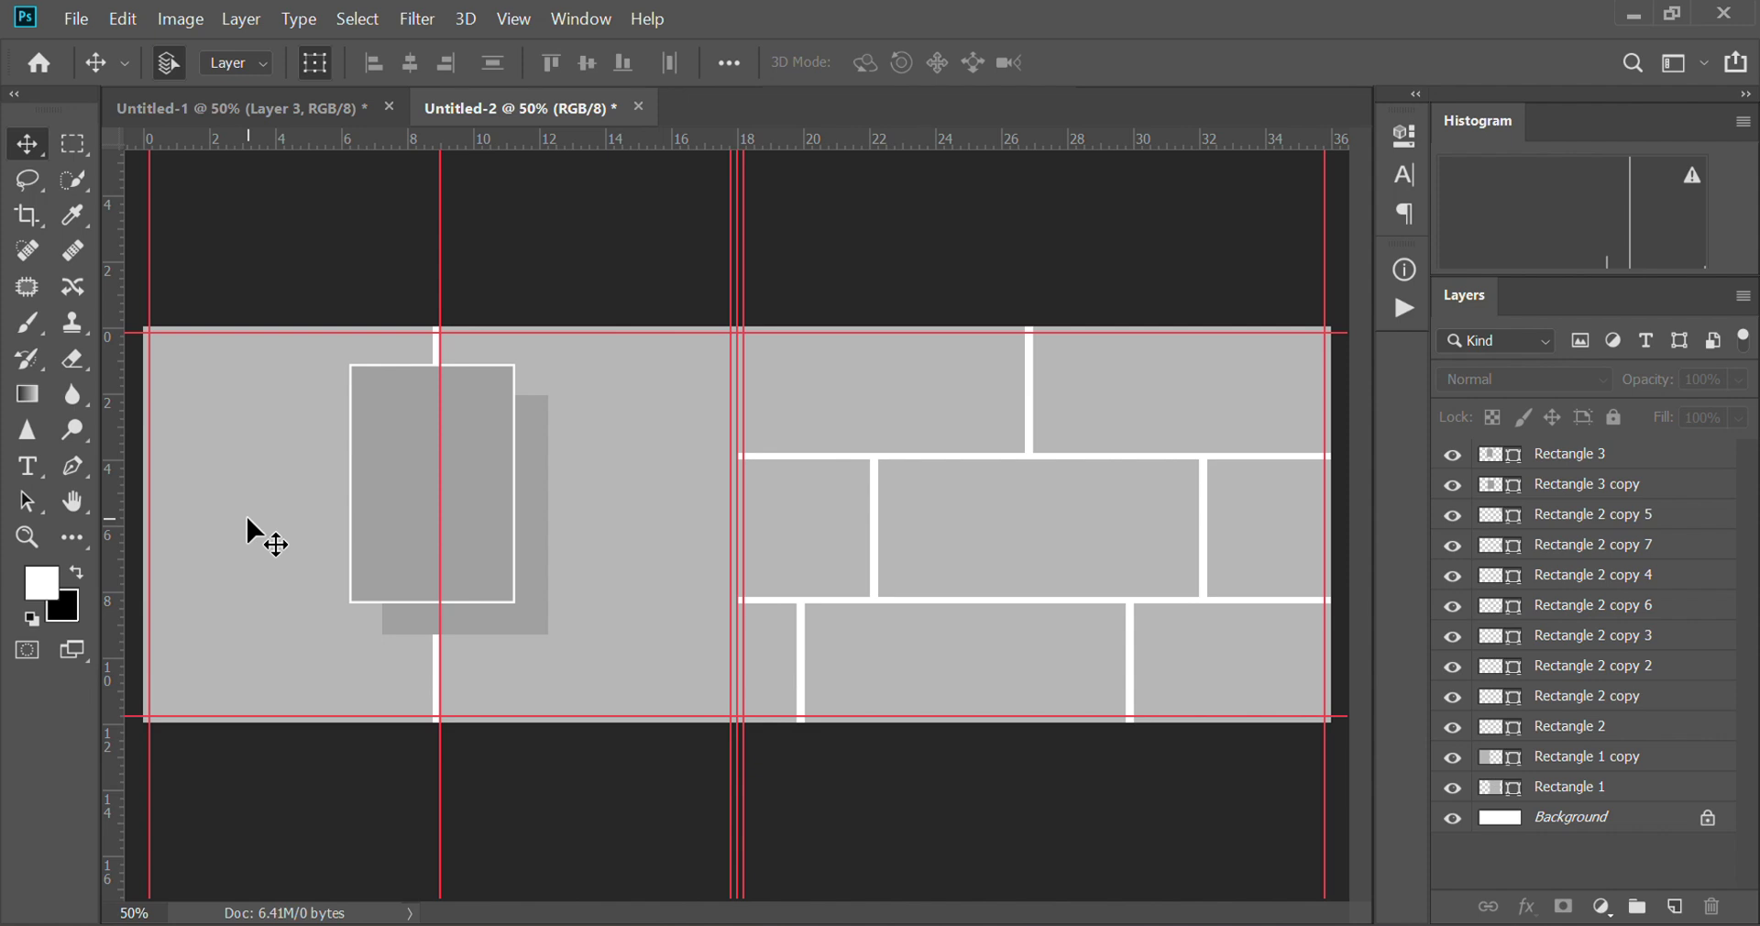
{"action": "left_click", "coordinate": [267, 545]}
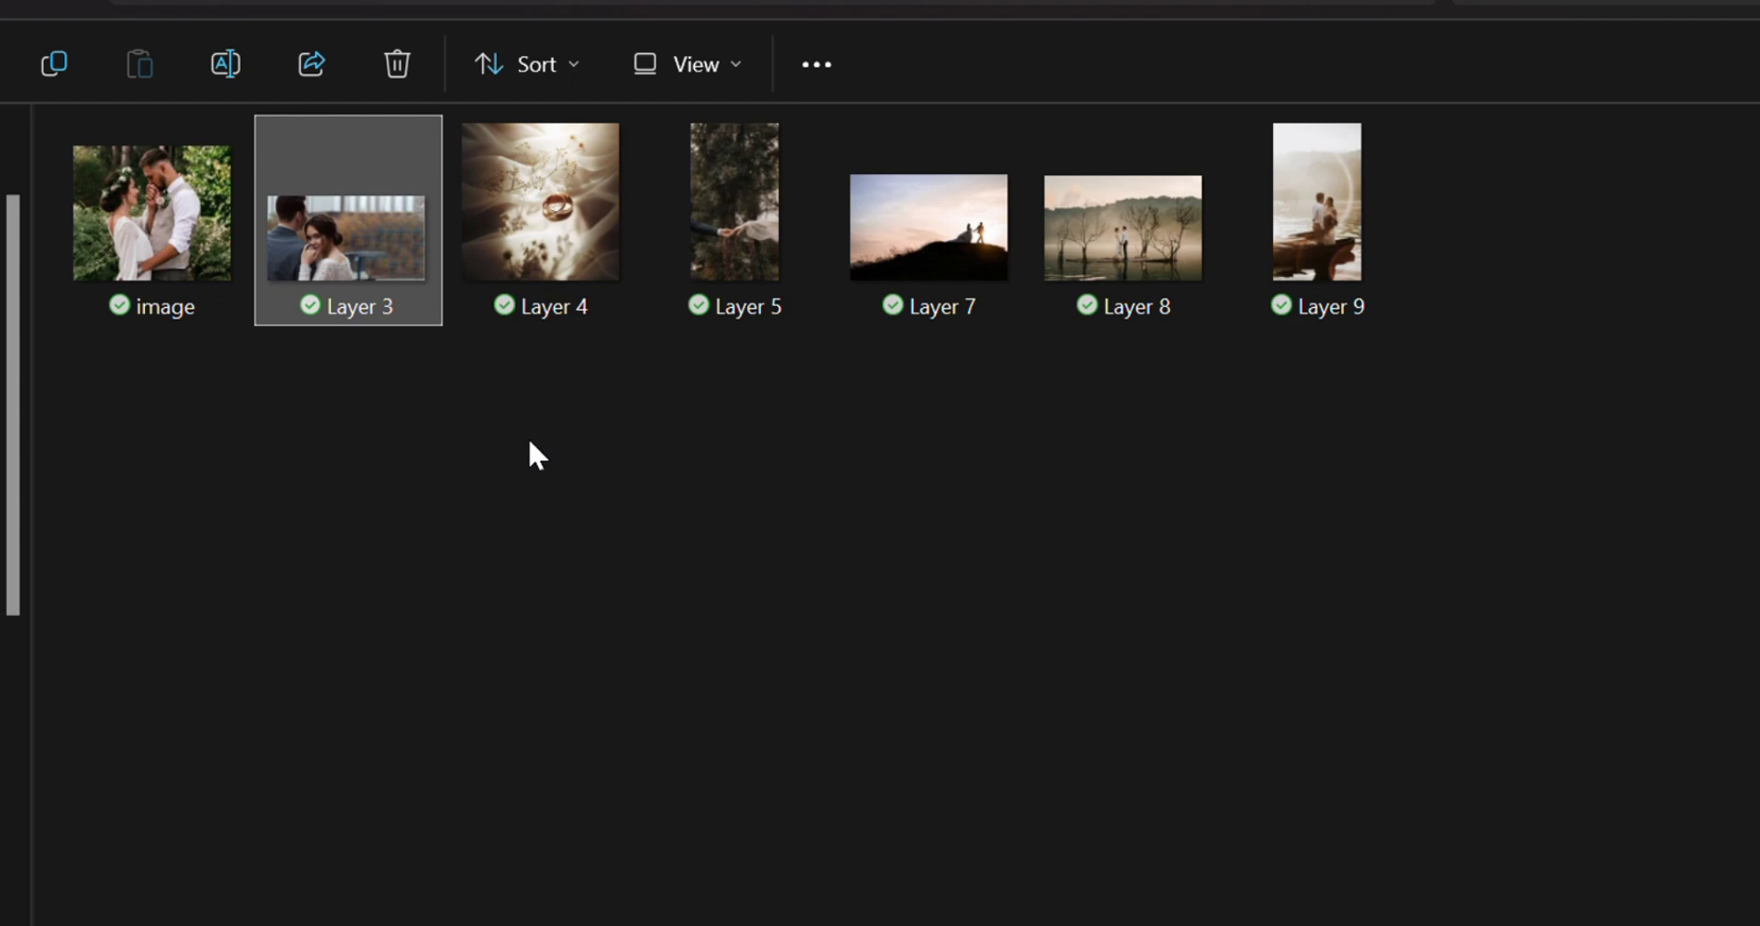
Step: Place the sunset couple photo (Layer 7), clip it into Rectangle 1 copy and scale it to 83%
{"action": "mouse_move", "coordinate": [929, 227]}
{"action": "left_mouse_down"}
{"action": "mouse_move", "coordinate": [1049, 908]}
{"action": "mouse_move", "coordinate": [239, 541]}
{"action": "left_mouse_up"}
{"action": "mouse_move", "coordinate": [680, 542]}
{"action": "left_mouse_down"}
{"action": "mouse_move", "coordinate": [272, 563]}
{"action": "mouse_move", "coordinate": [73, 550]}
{"action": "left_mouse_up"}
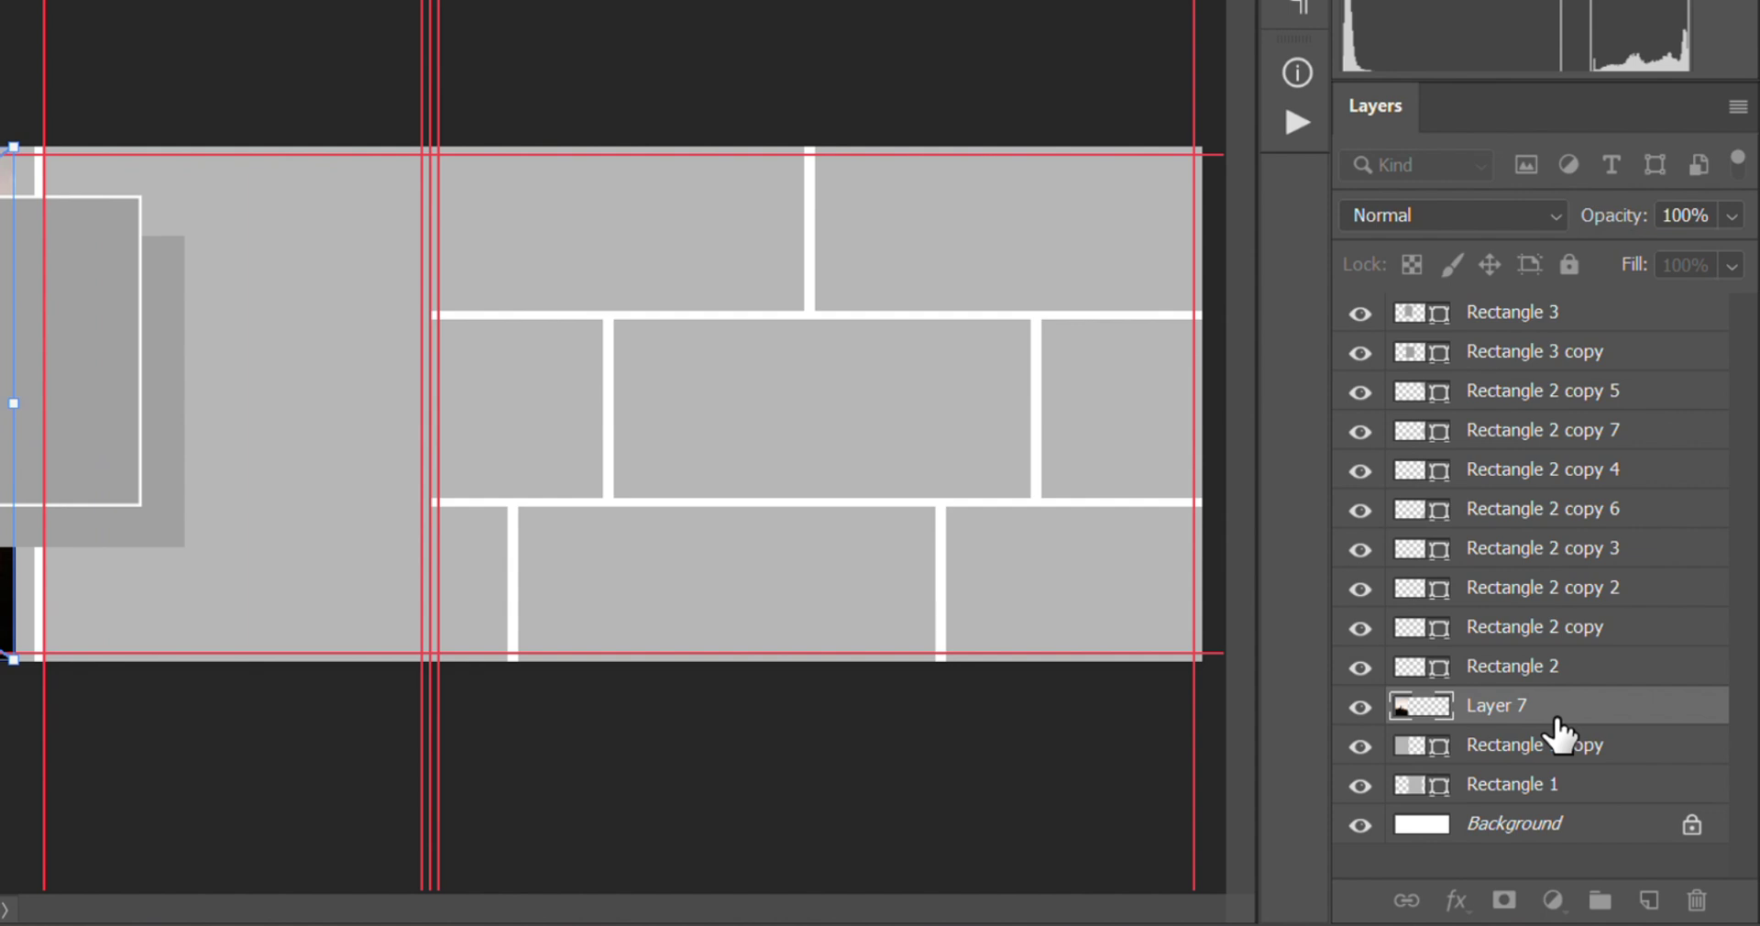
{"action": "left_click", "coordinate": [1558, 725], "text": "alt"}
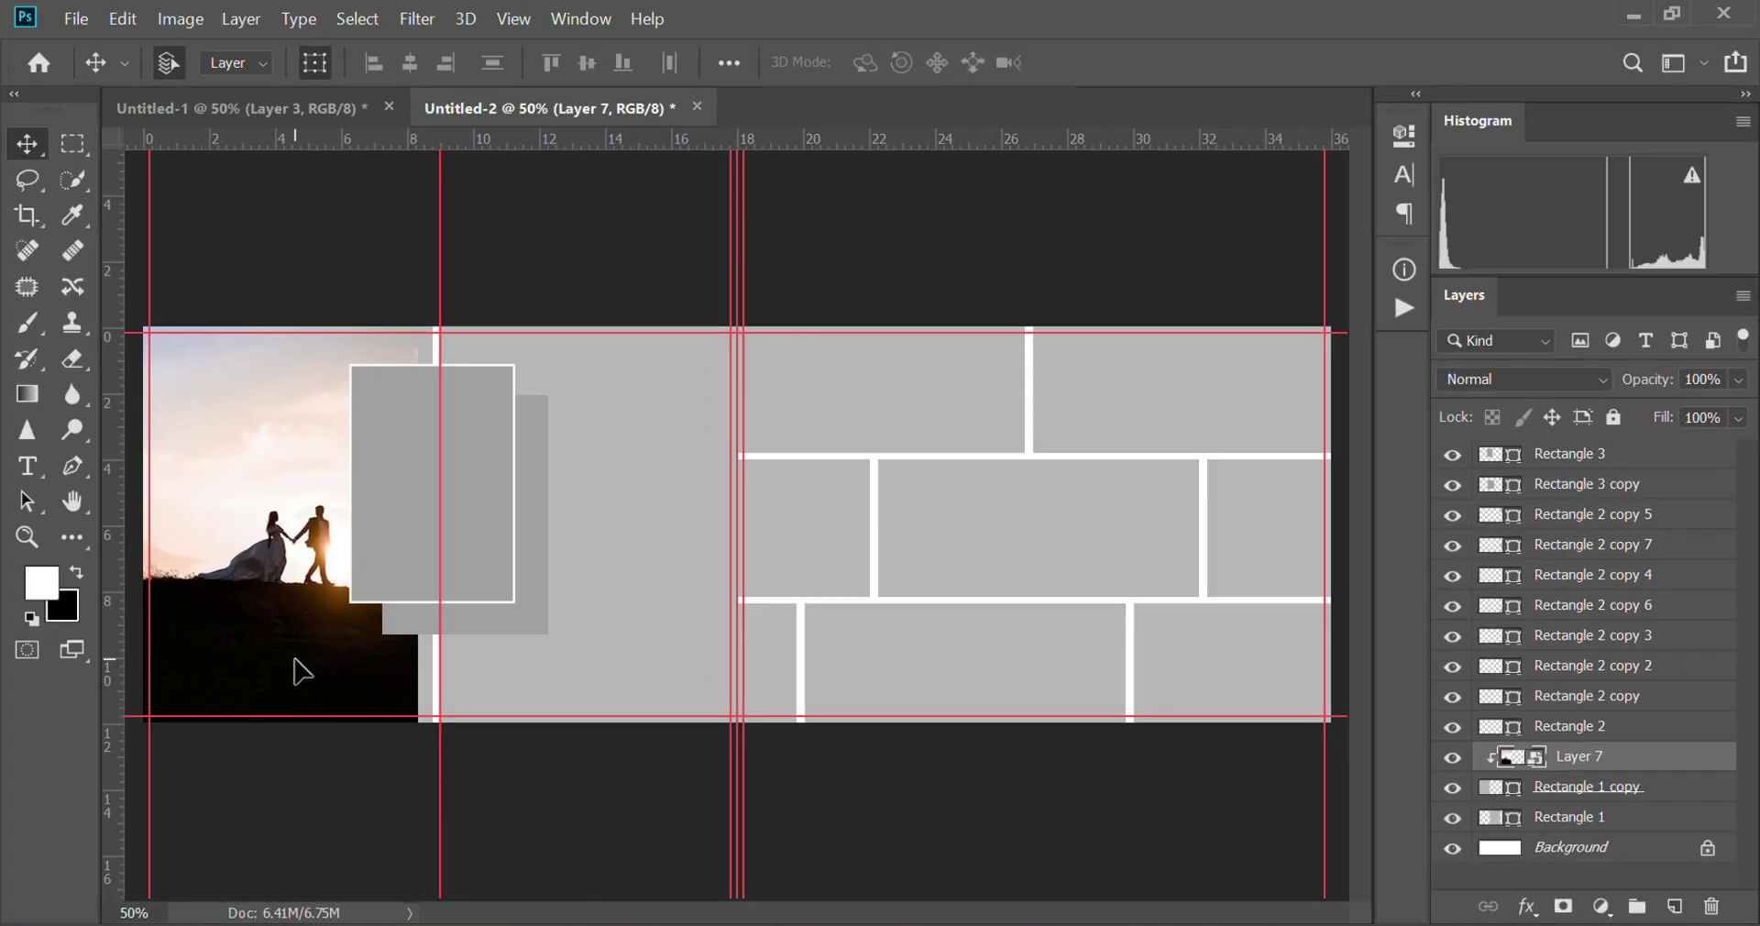
{"action": "left_click_drag", "start_coordinate": [294, 668], "coordinate": [307, 672]}
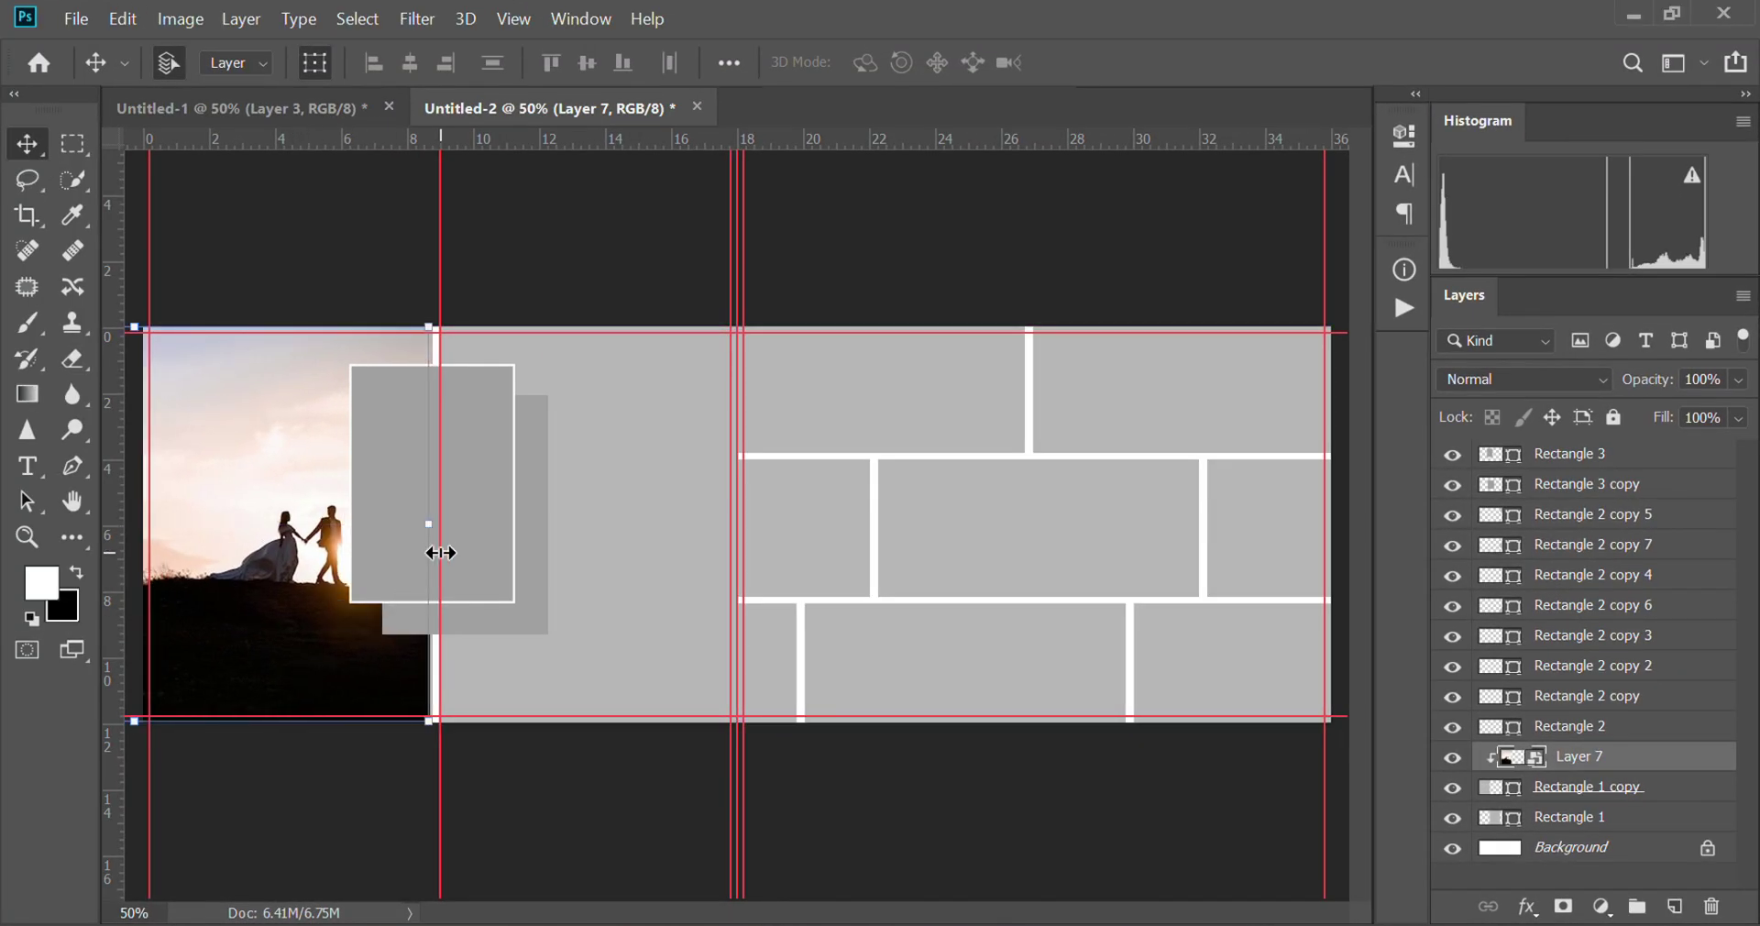
{"action": "left_click_drag", "start_coordinate": [441, 553], "coordinate": [146, 589]}
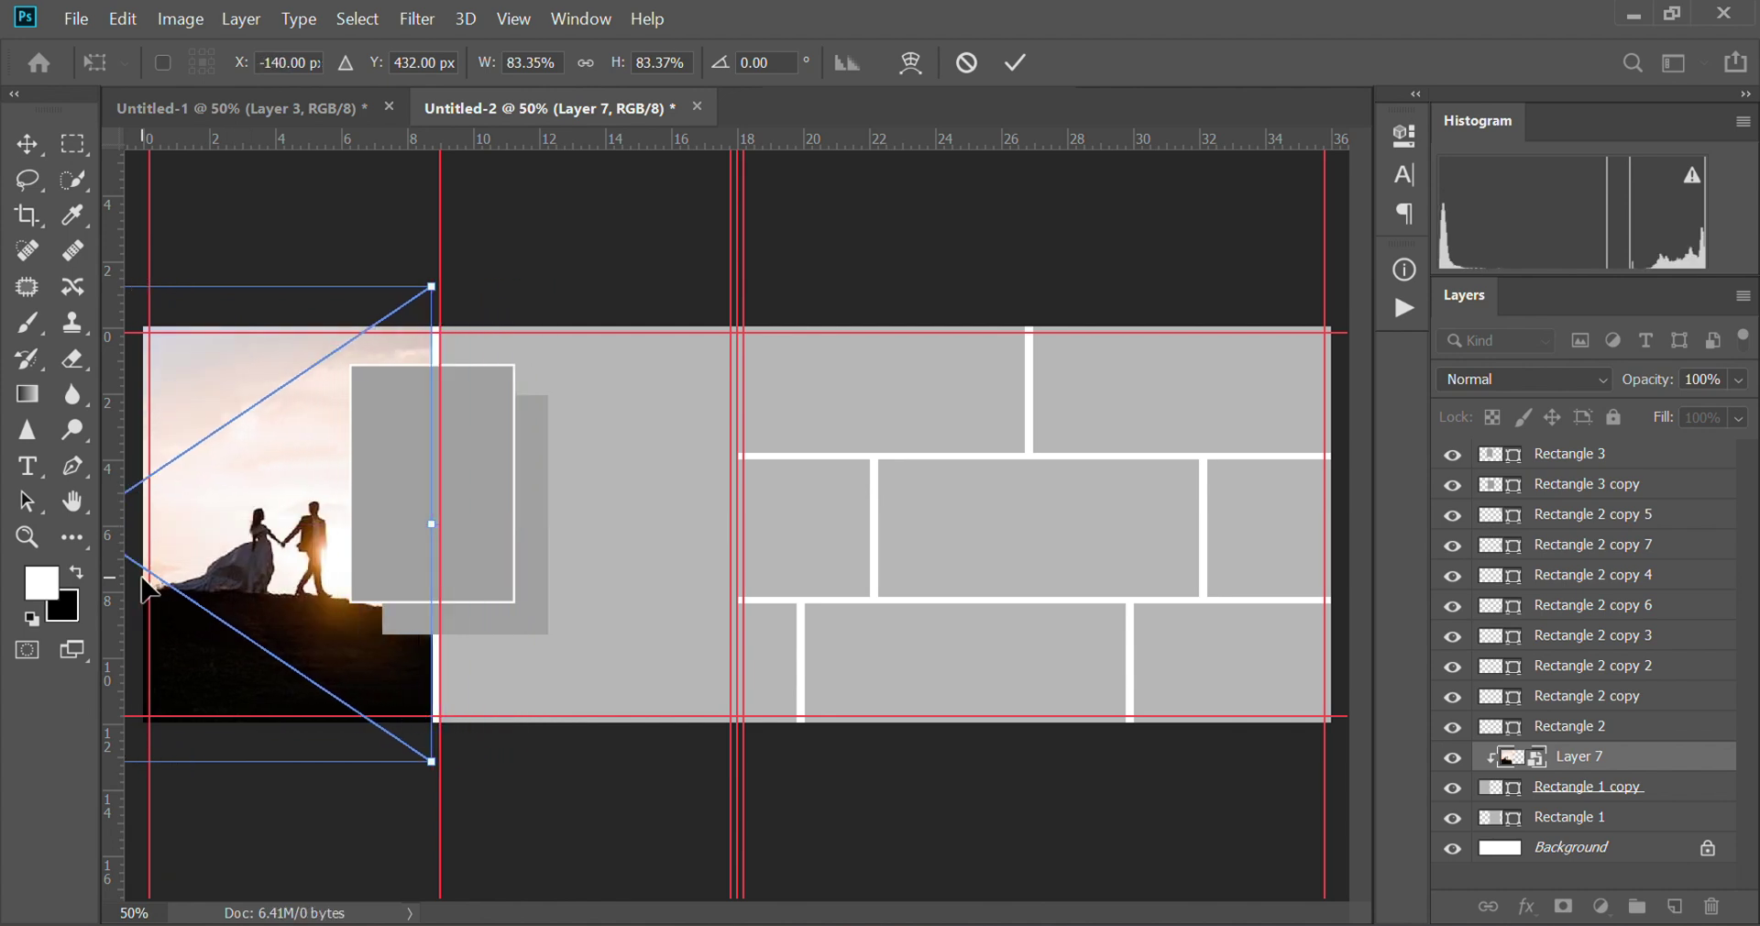
{"action": "key", "text": "Return"}
{"action": "left_click", "coordinate": [680, 606]}
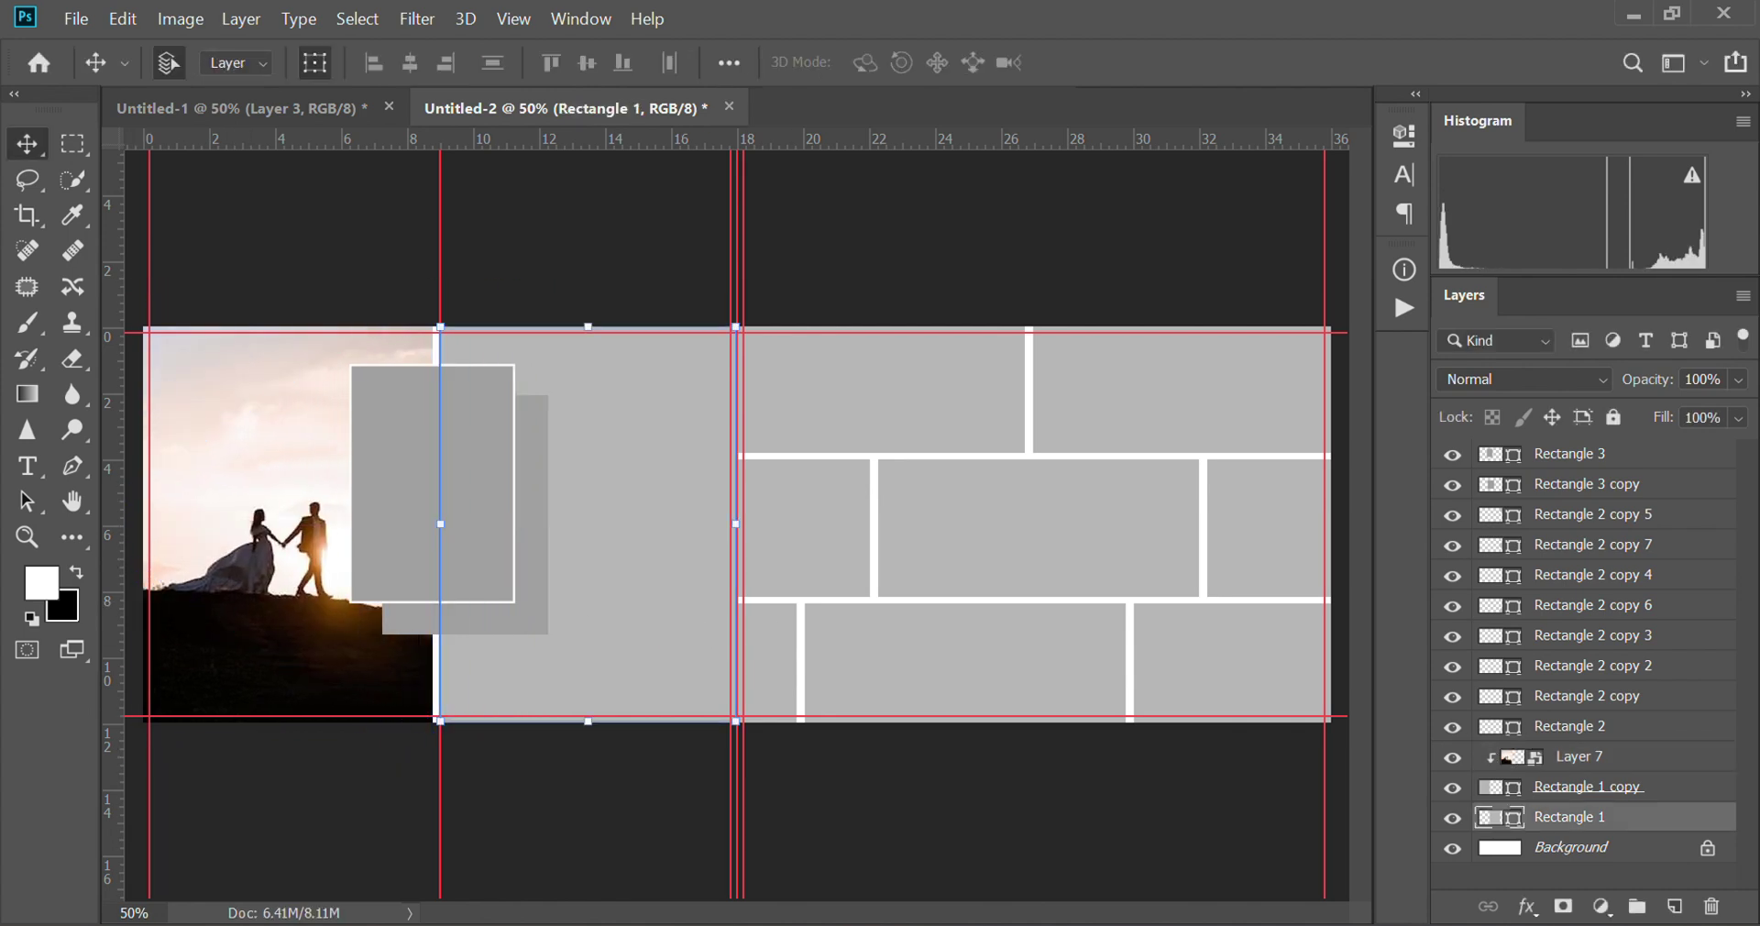
Step: Place the boat couple photo (Layer 9), clip it into Rectangle 1 and scale it to 95.7%
{"action": "left_click", "coordinate": [1143, 829]}
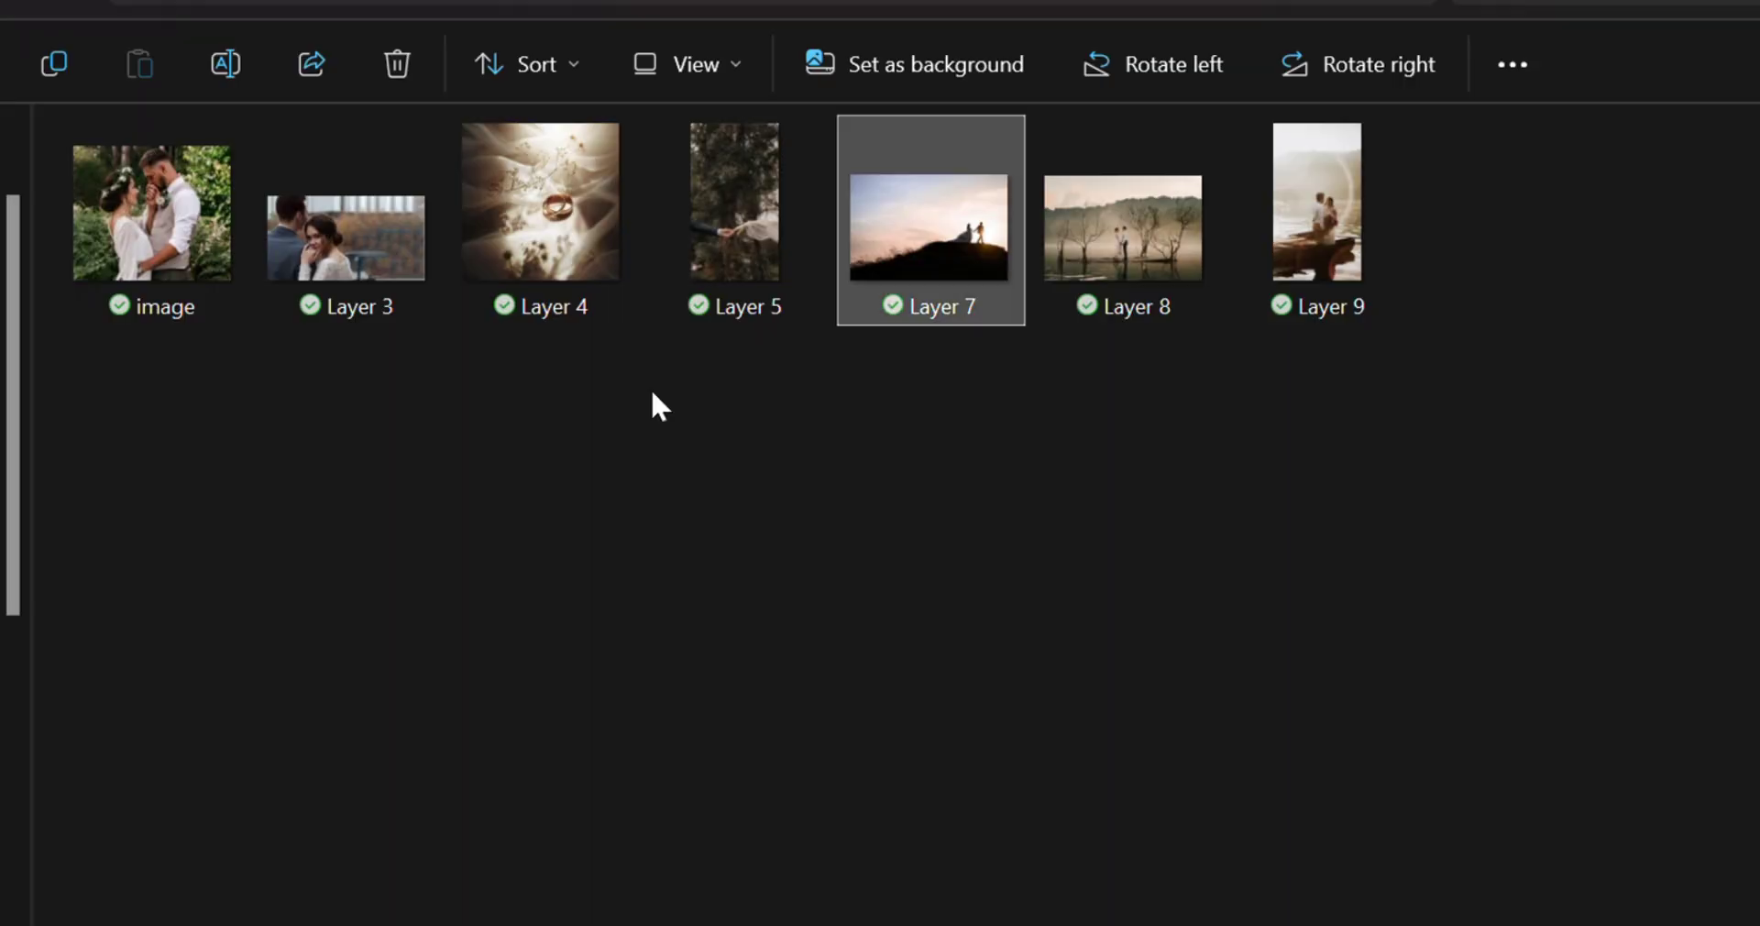
{"action": "mouse_move", "coordinate": [1316, 240]}
{"action": "left_mouse_down"}
{"action": "mouse_move", "coordinate": [583, 569]}
{"action": "mouse_move", "coordinate": [632, 563]}
{"action": "mouse_move", "coordinate": [511, 569]}
{"action": "left_mouse_up"}
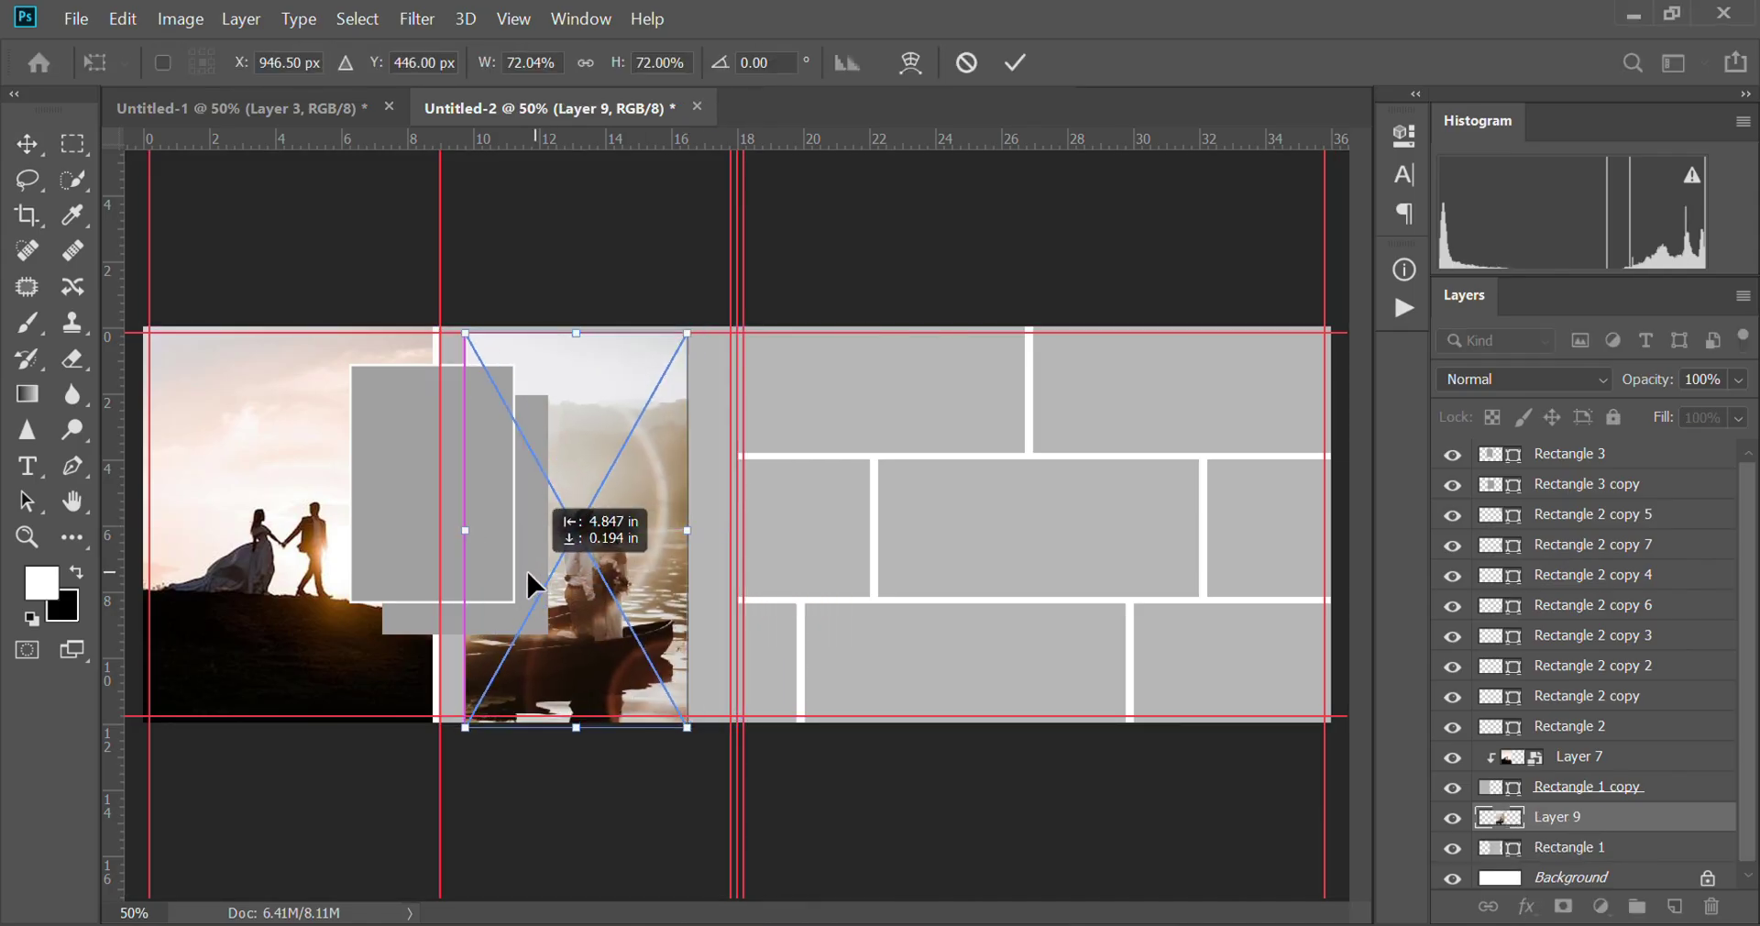
{"action": "key", "text": "Return"}
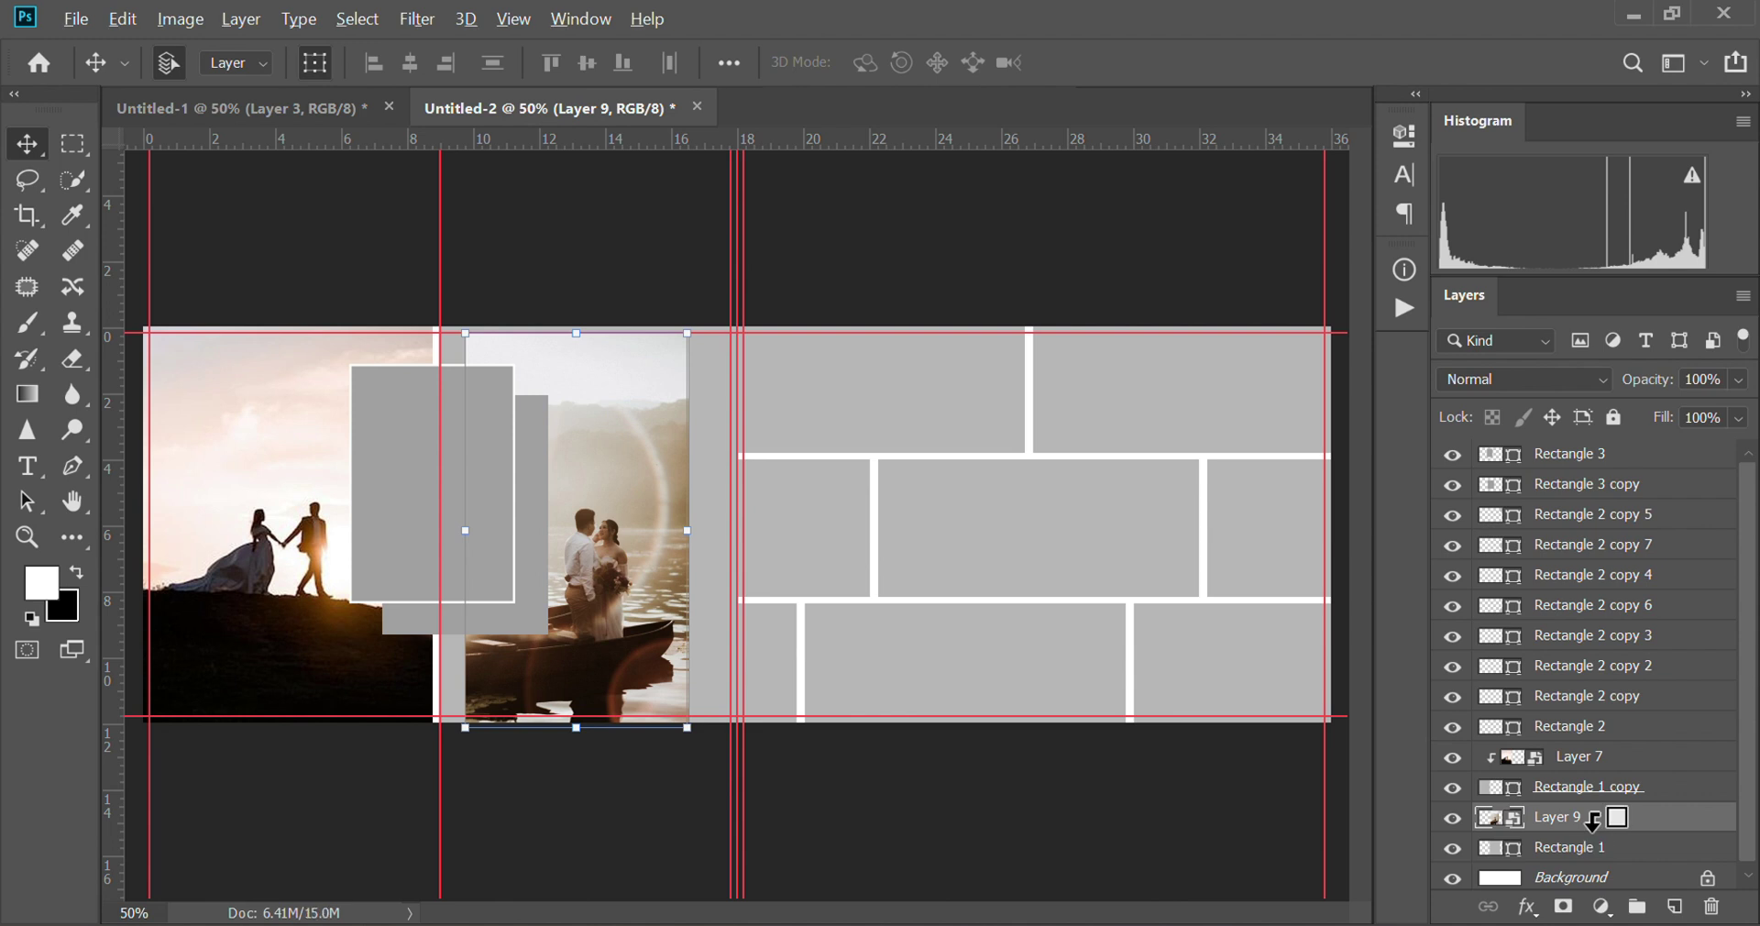
{"action": "left_click", "coordinate": [1593, 820], "text": "alt"}
{"action": "left_click_drag", "start_coordinate": [687, 530], "coordinate": [745, 524]}
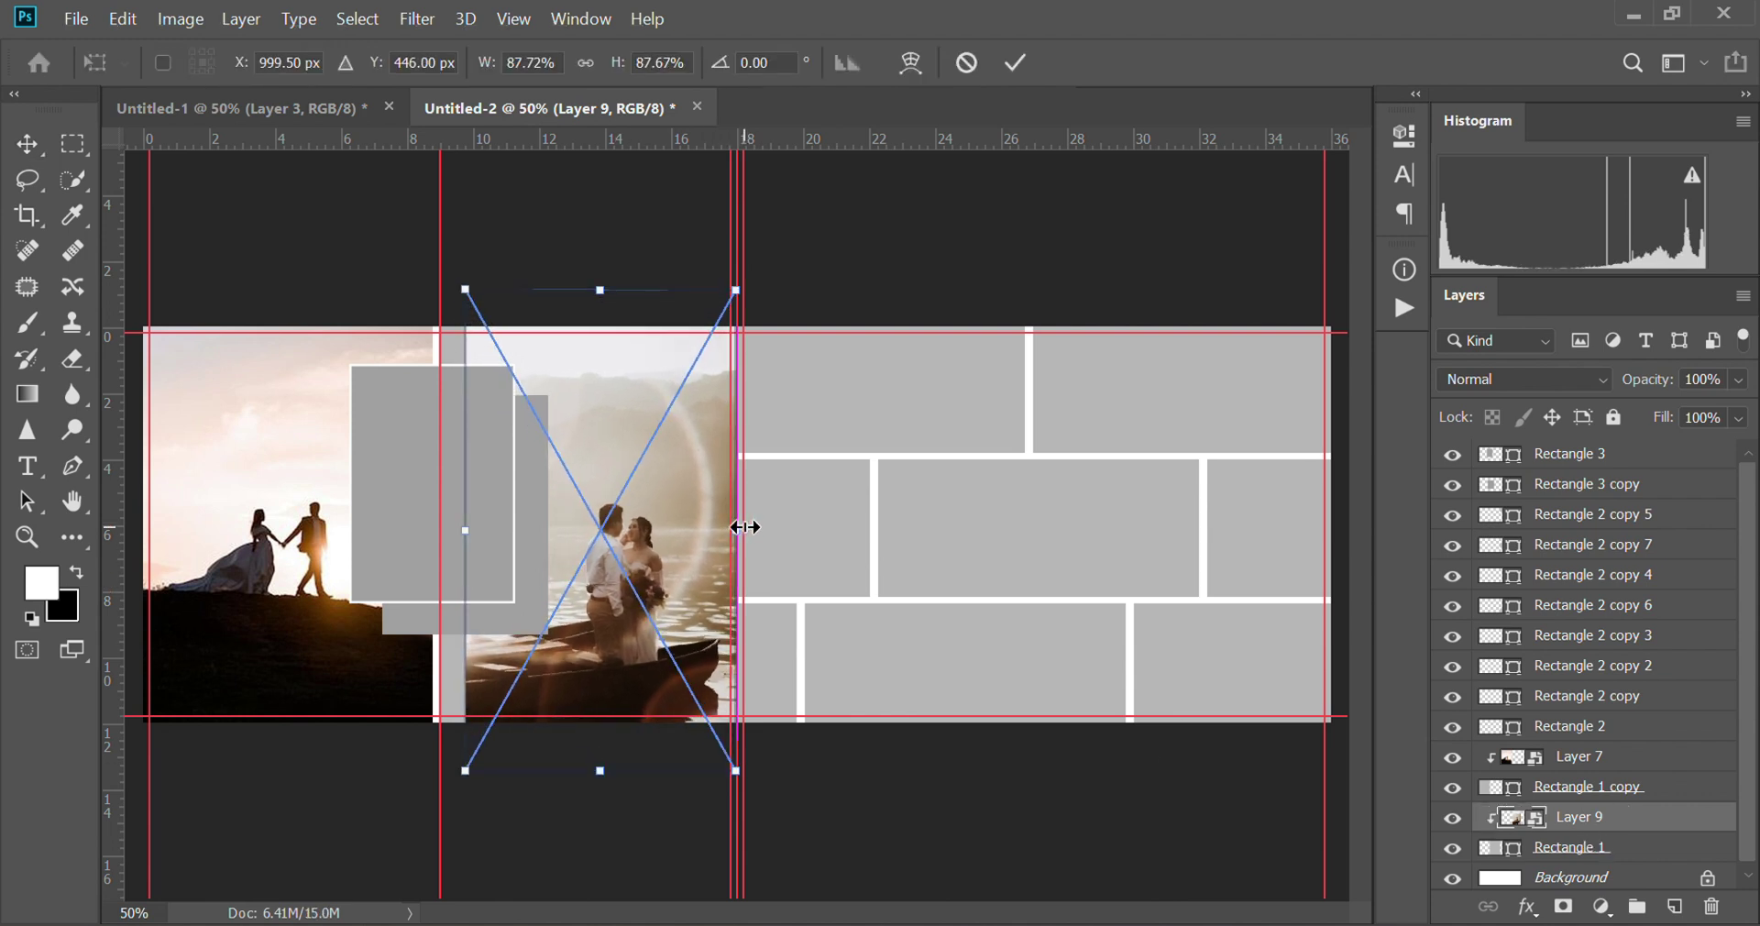
{"action": "left_click_drag", "start_coordinate": [465, 530], "coordinate": [443, 531]}
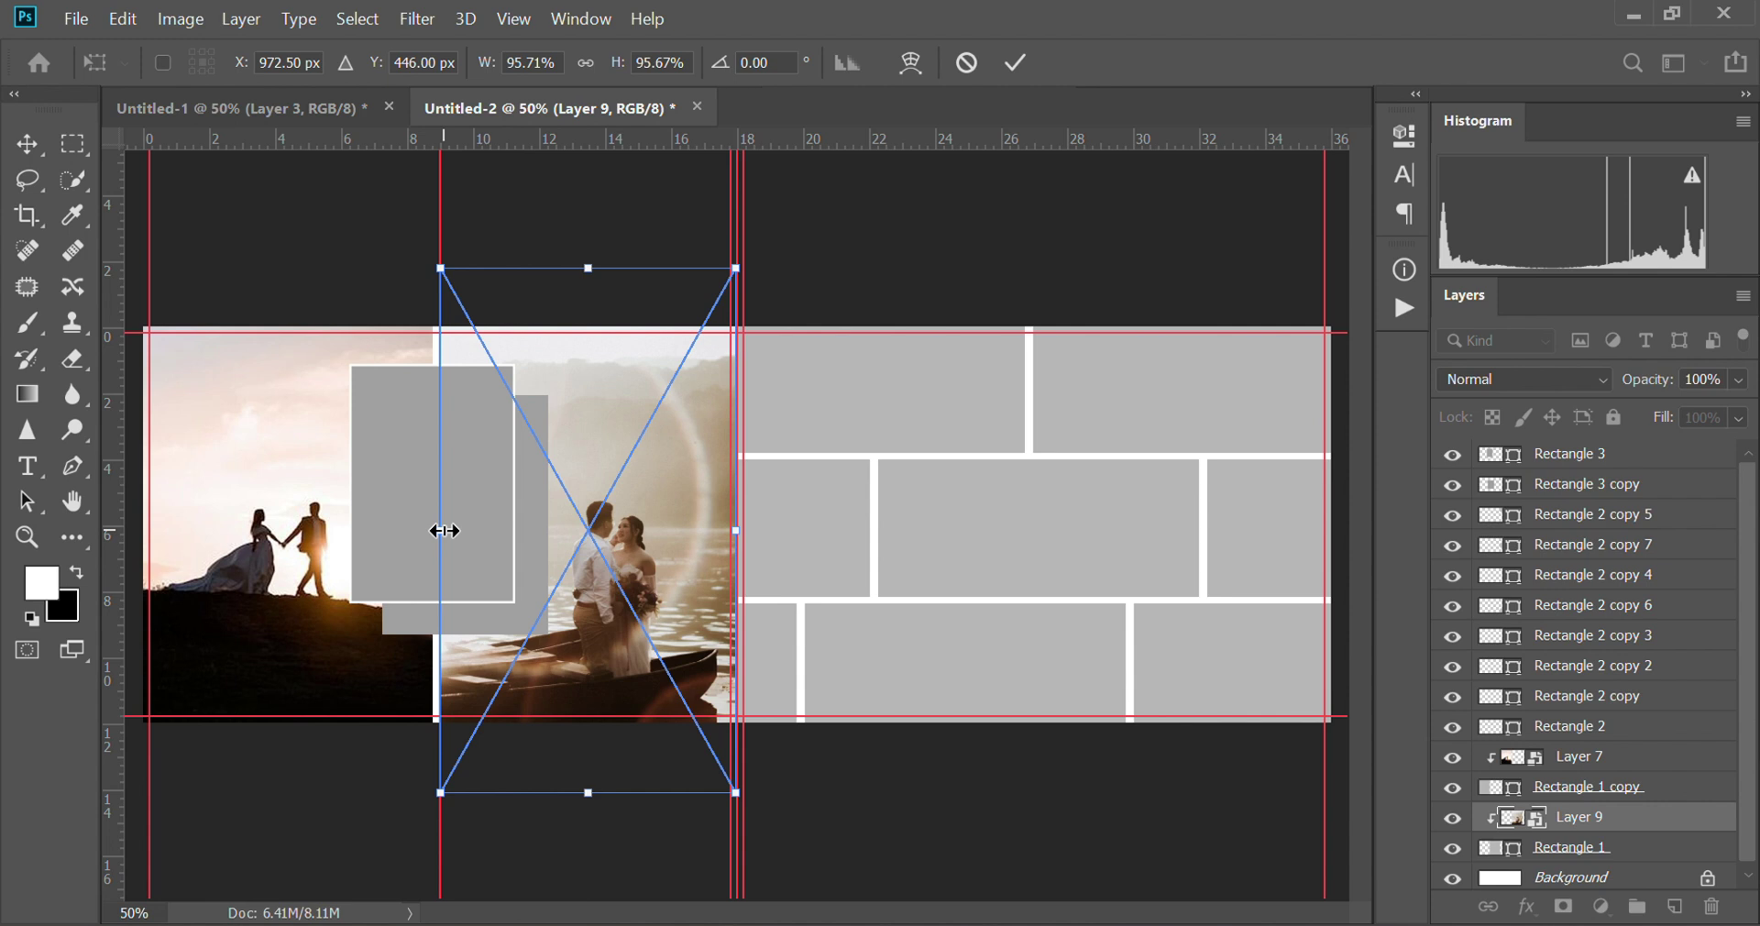
{"action": "left_click_drag", "start_coordinate": [650, 584], "coordinate": [650, 551]}
{"action": "key", "text": "Return"}
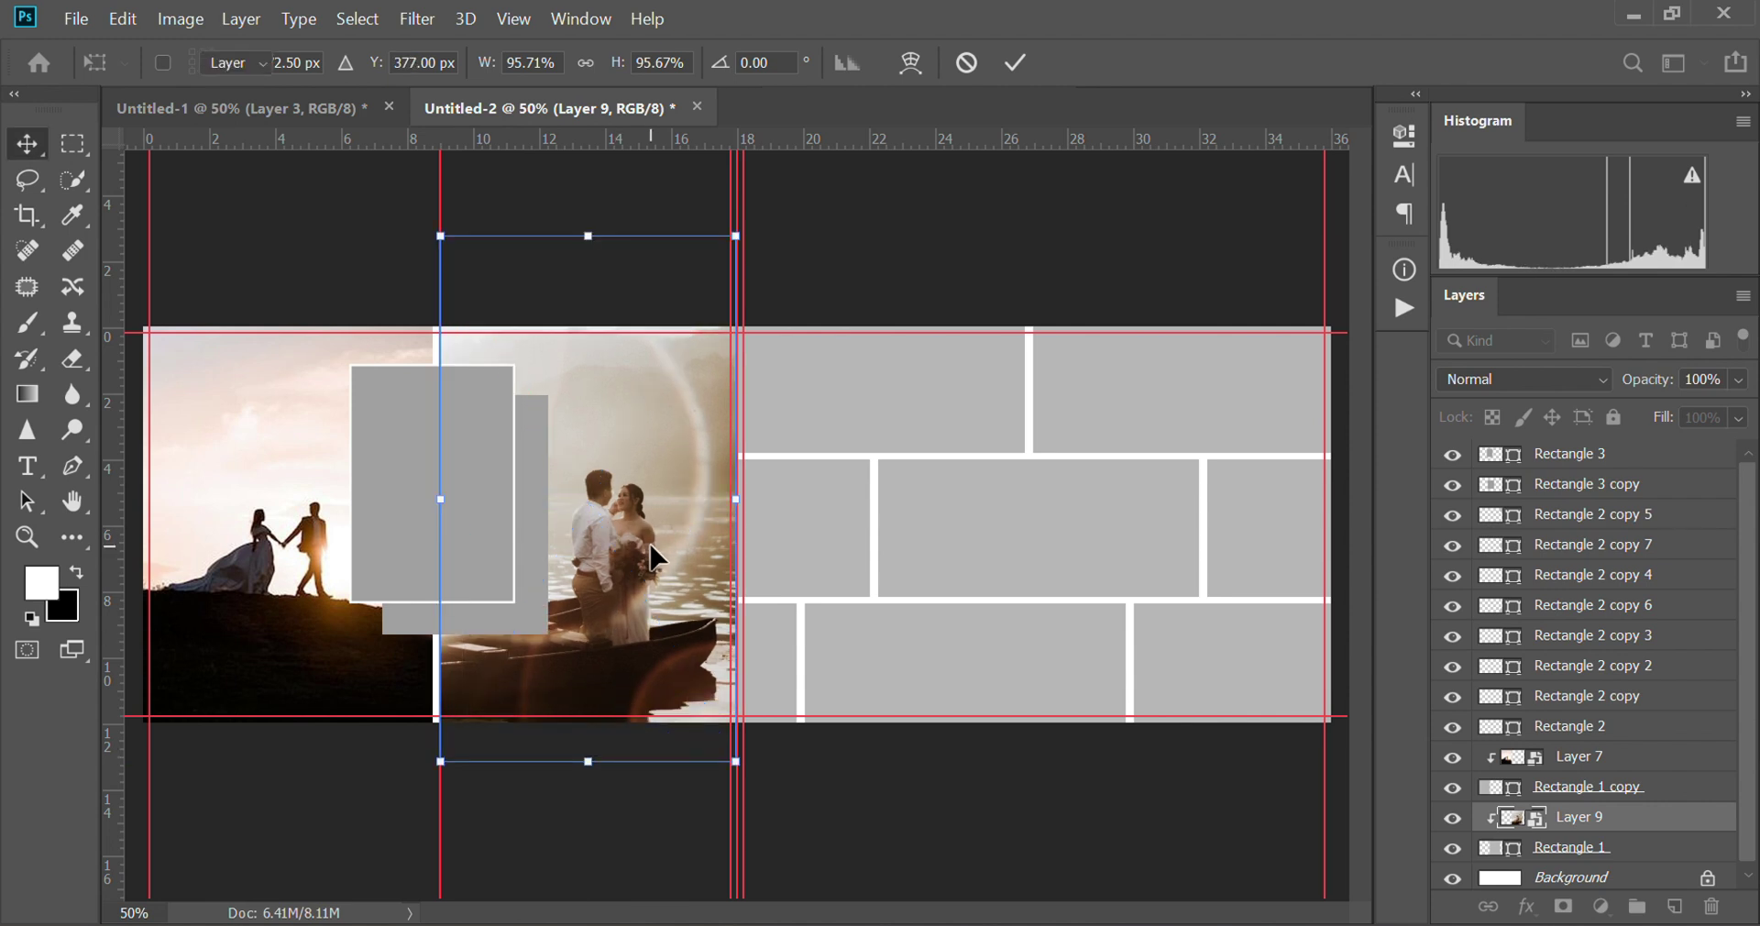
{"action": "left_click", "coordinate": [373, 515]}
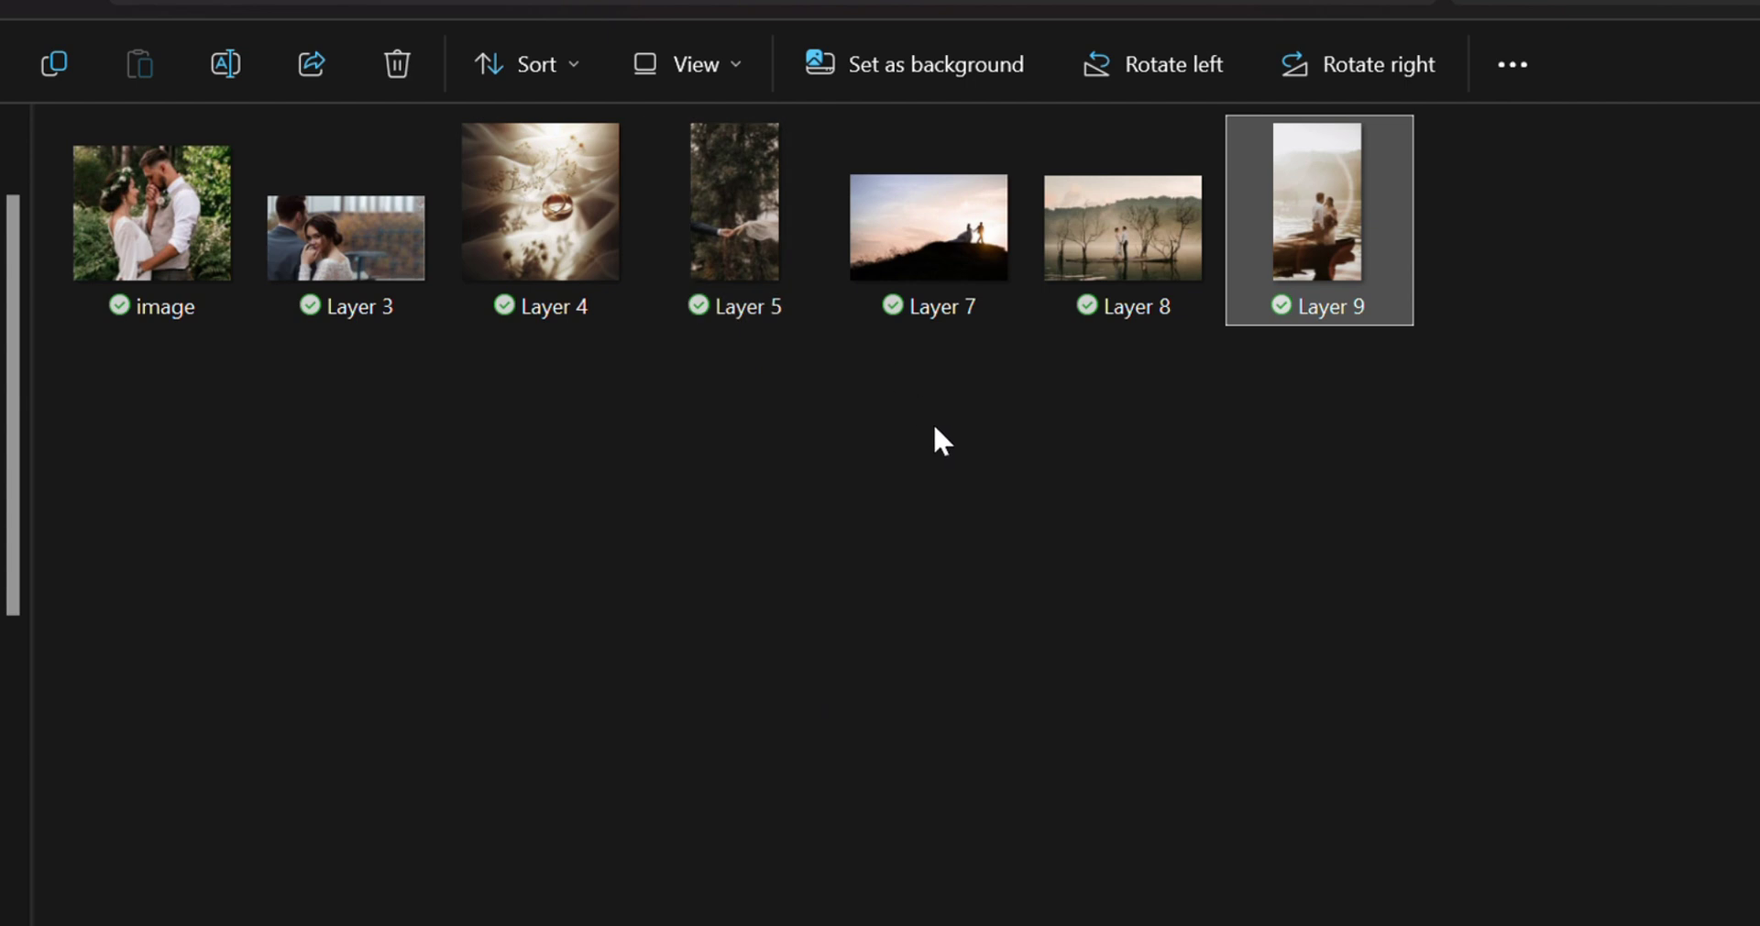
Step: Place the misty-trees couple photo (Layer 8), clip it into Rectangle 3 and position it
{"action": "mouse_move", "coordinate": [1075, 216]}
{"action": "left_mouse_down"}
{"action": "mouse_move", "coordinate": [490, 517]}
{"action": "mouse_move", "coordinate": [763, 554]}
{"action": "mouse_move", "coordinate": [682, 580]}
{"action": "mouse_move", "coordinate": [418, 533]}
{"action": "mouse_move", "coordinate": [434, 522]}
{"action": "left_mouse_up"}
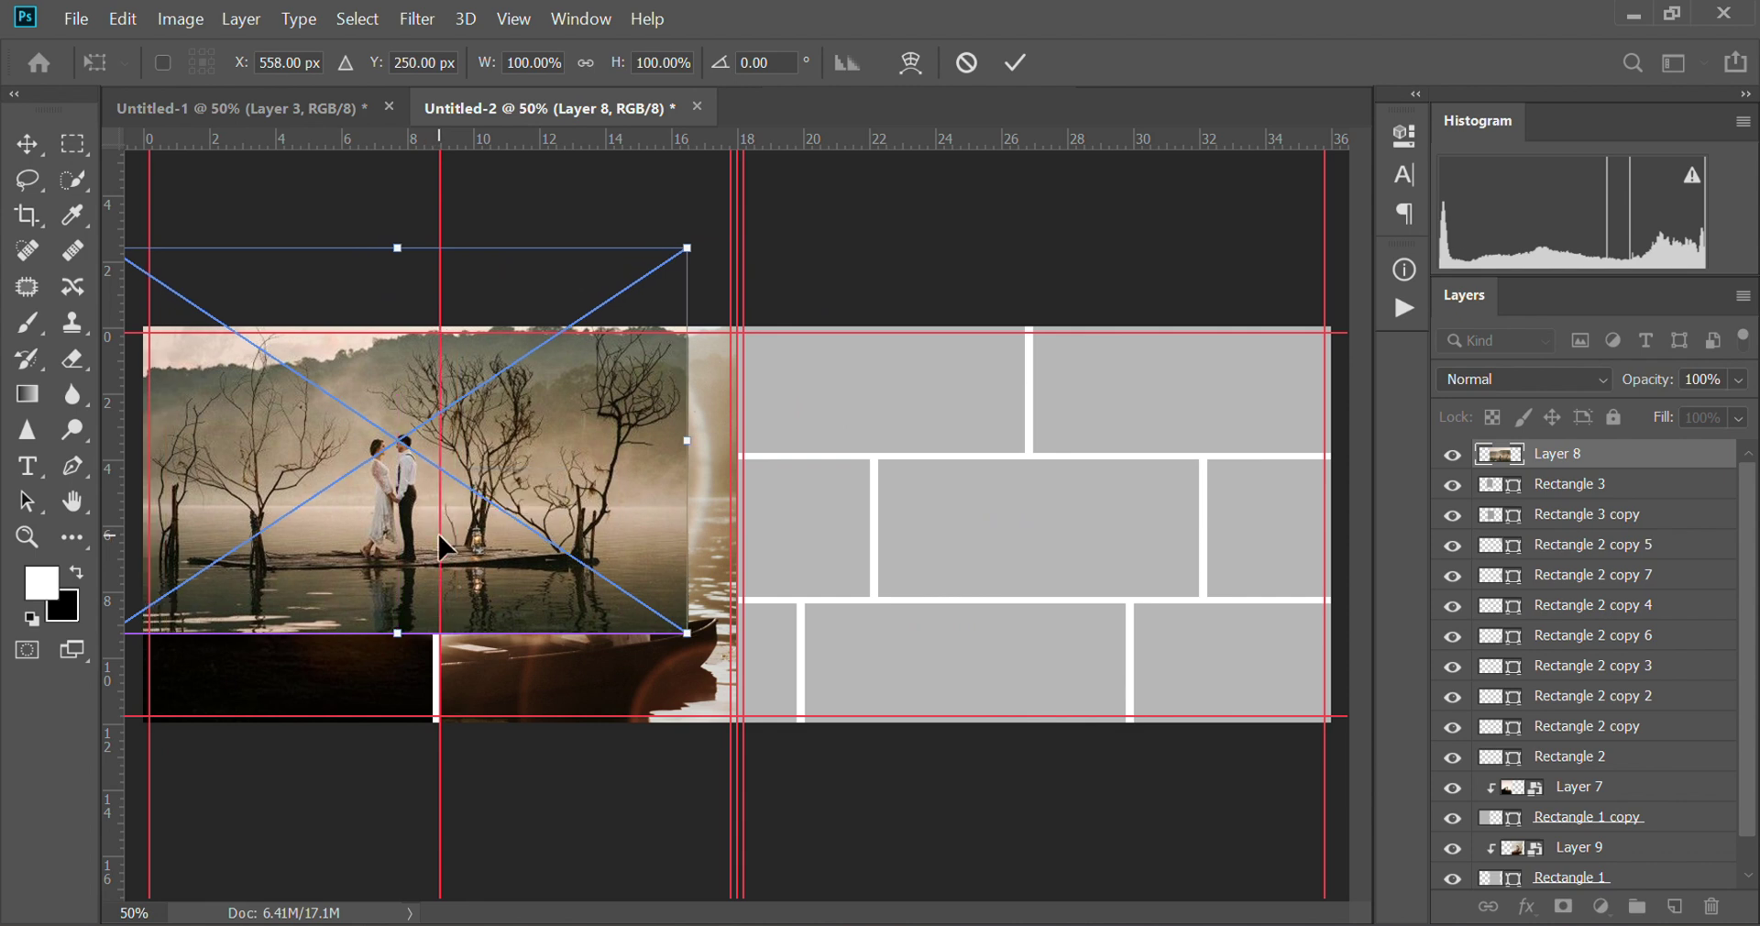
{"action": "left_click", "coordinate": [1586, 458], "text": "alt"}
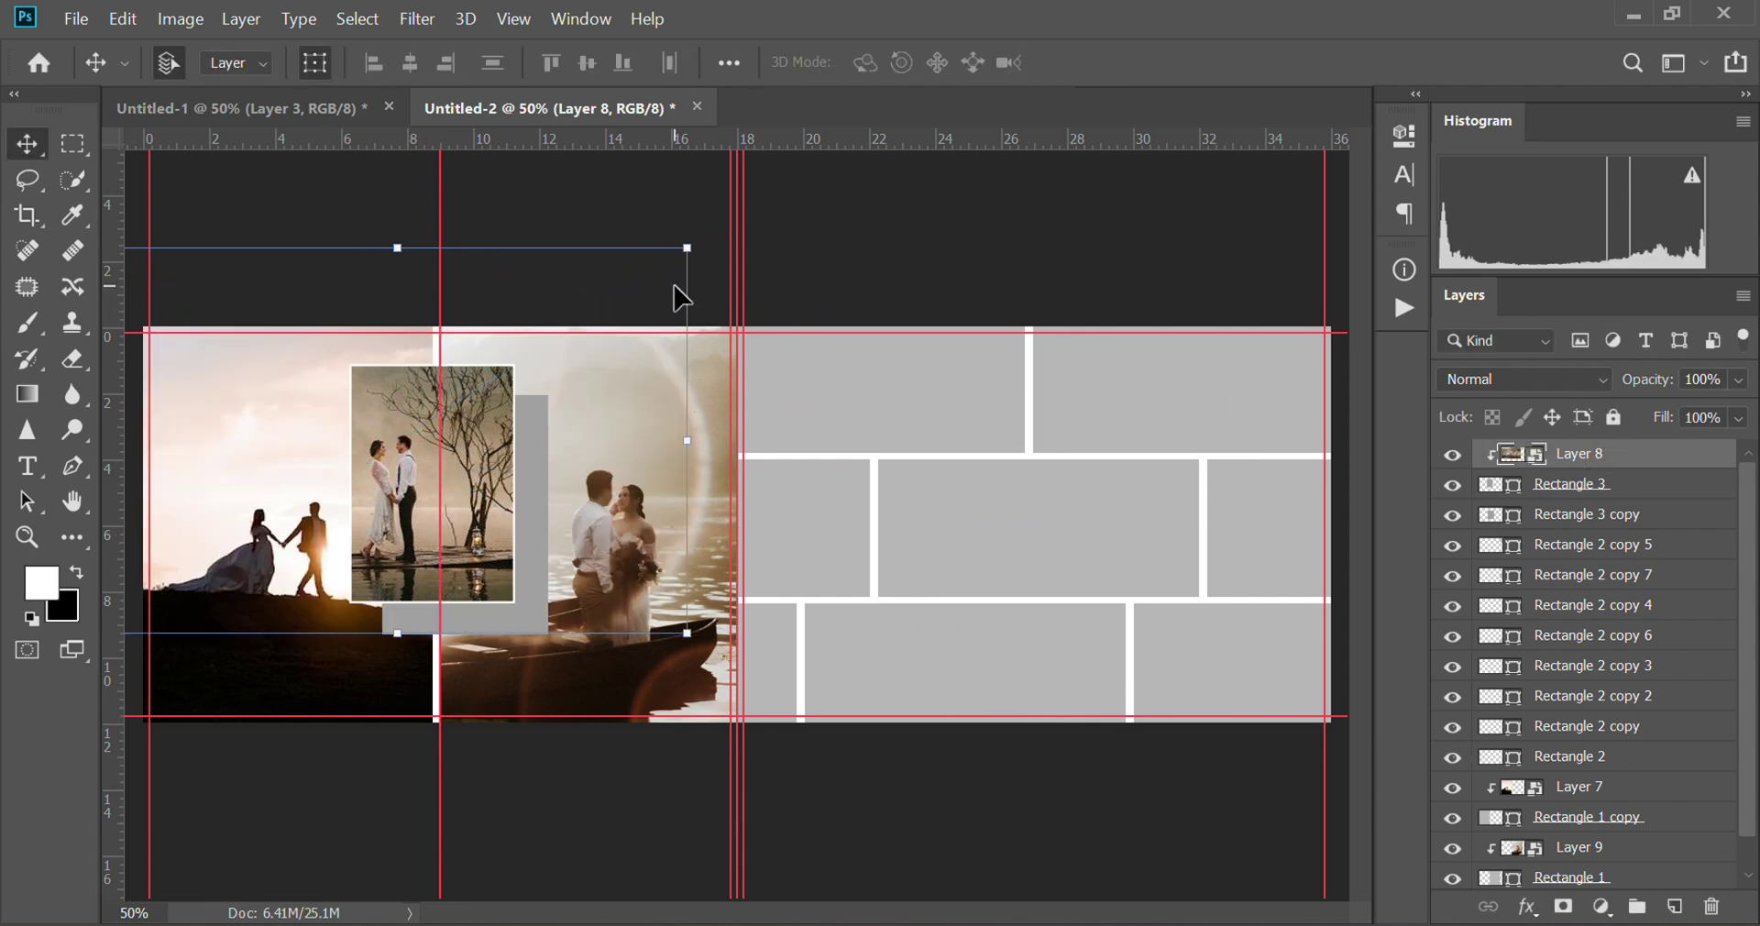
{"action": "left_click_drag", "start_coordinate": [460, 479], "coordinate": [510, 500]}
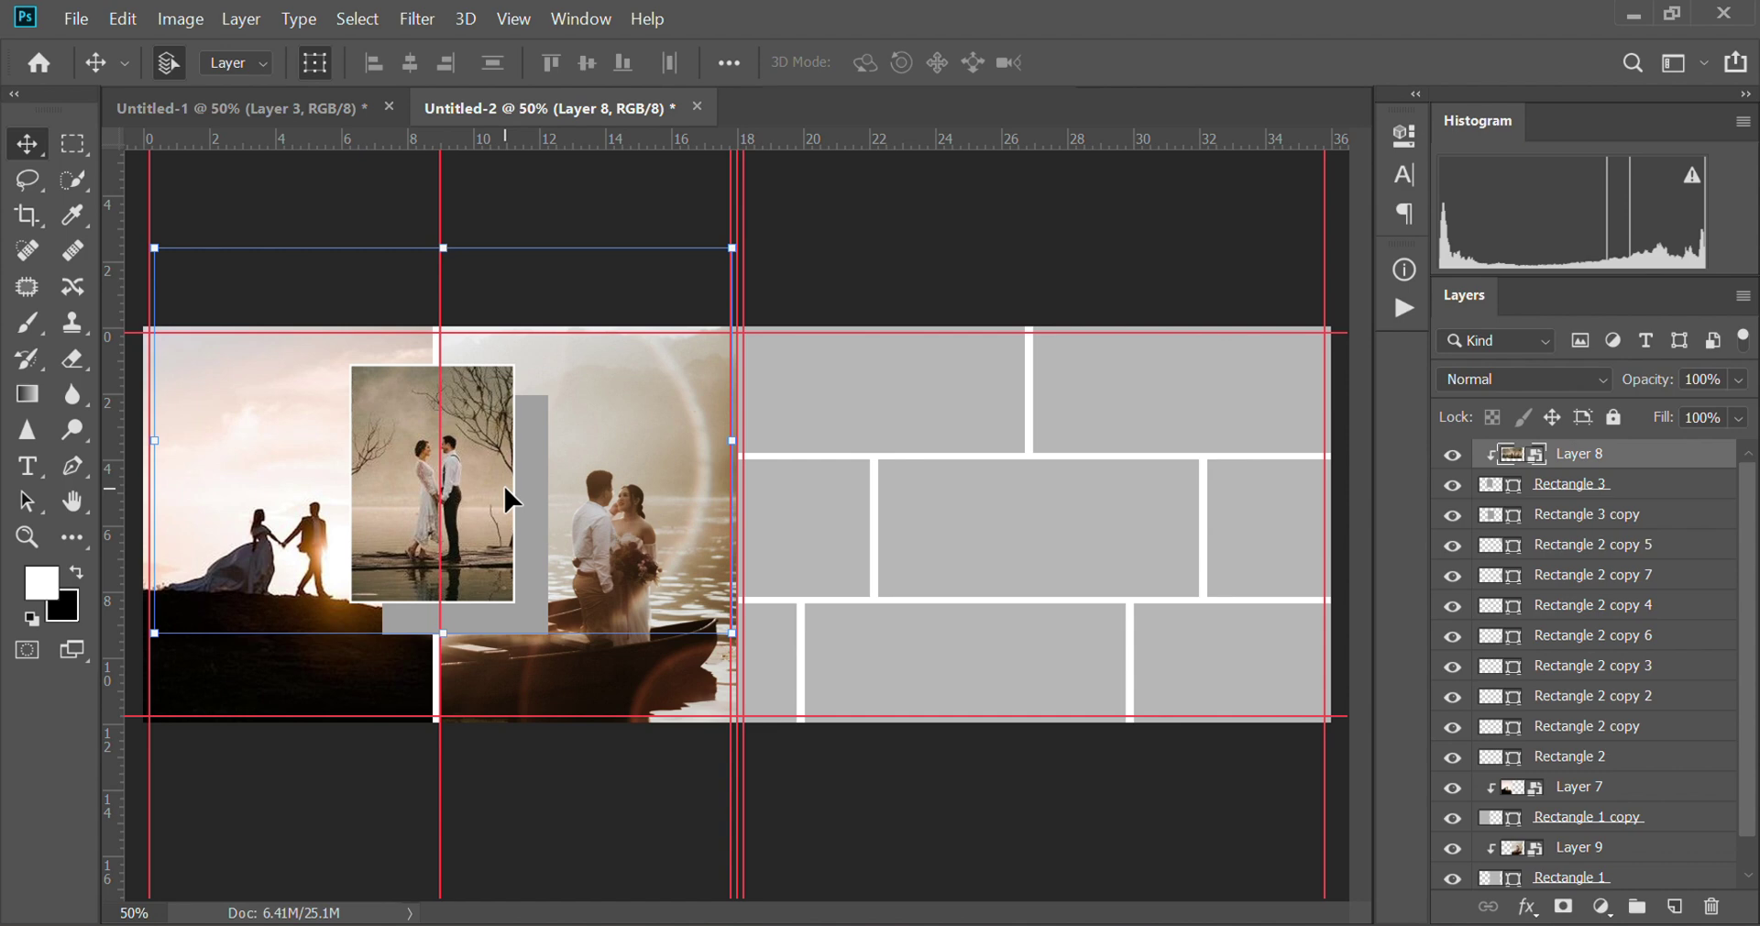
{"action": "key", "text": "Left"}
{"action": "key", "text": "Left"}
{"action": "key", "text": "Left"}
{"action": "key", "text": "Left"}
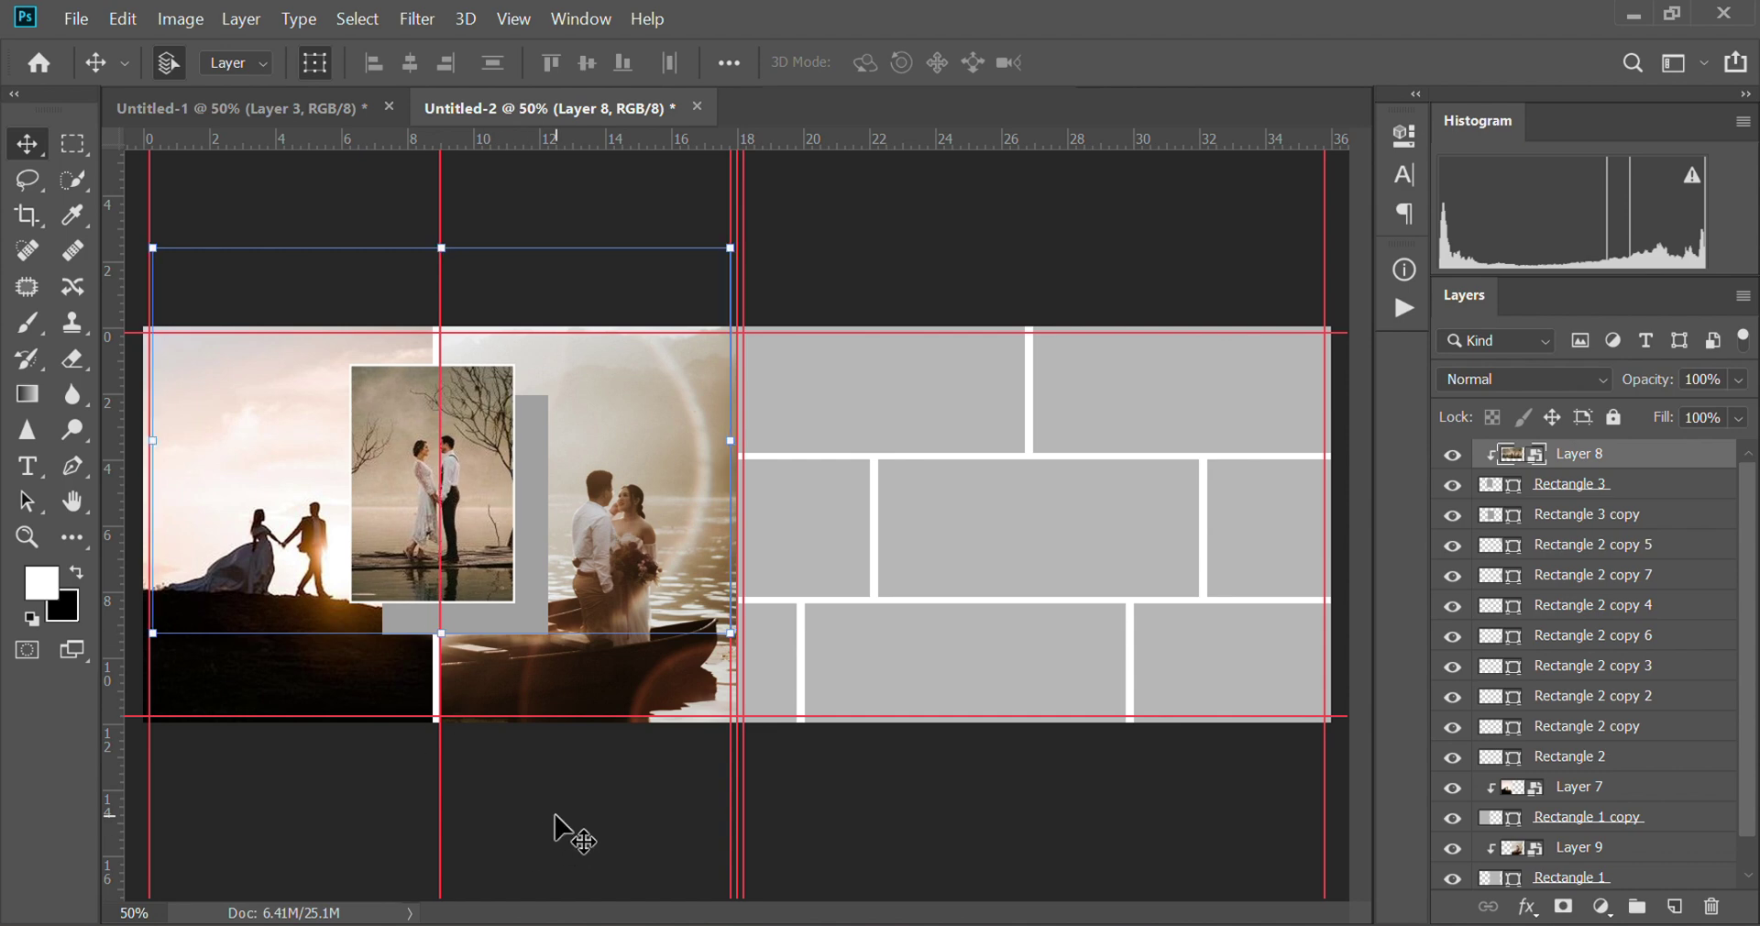
{"action": "left_click", "coordinate": [622, 815]}
Step: Fill Rectangle 3 copy near-white (#fefefe) and lower its opacity to 47%
{"action": "left_click", "coordinate": [536, 611]}
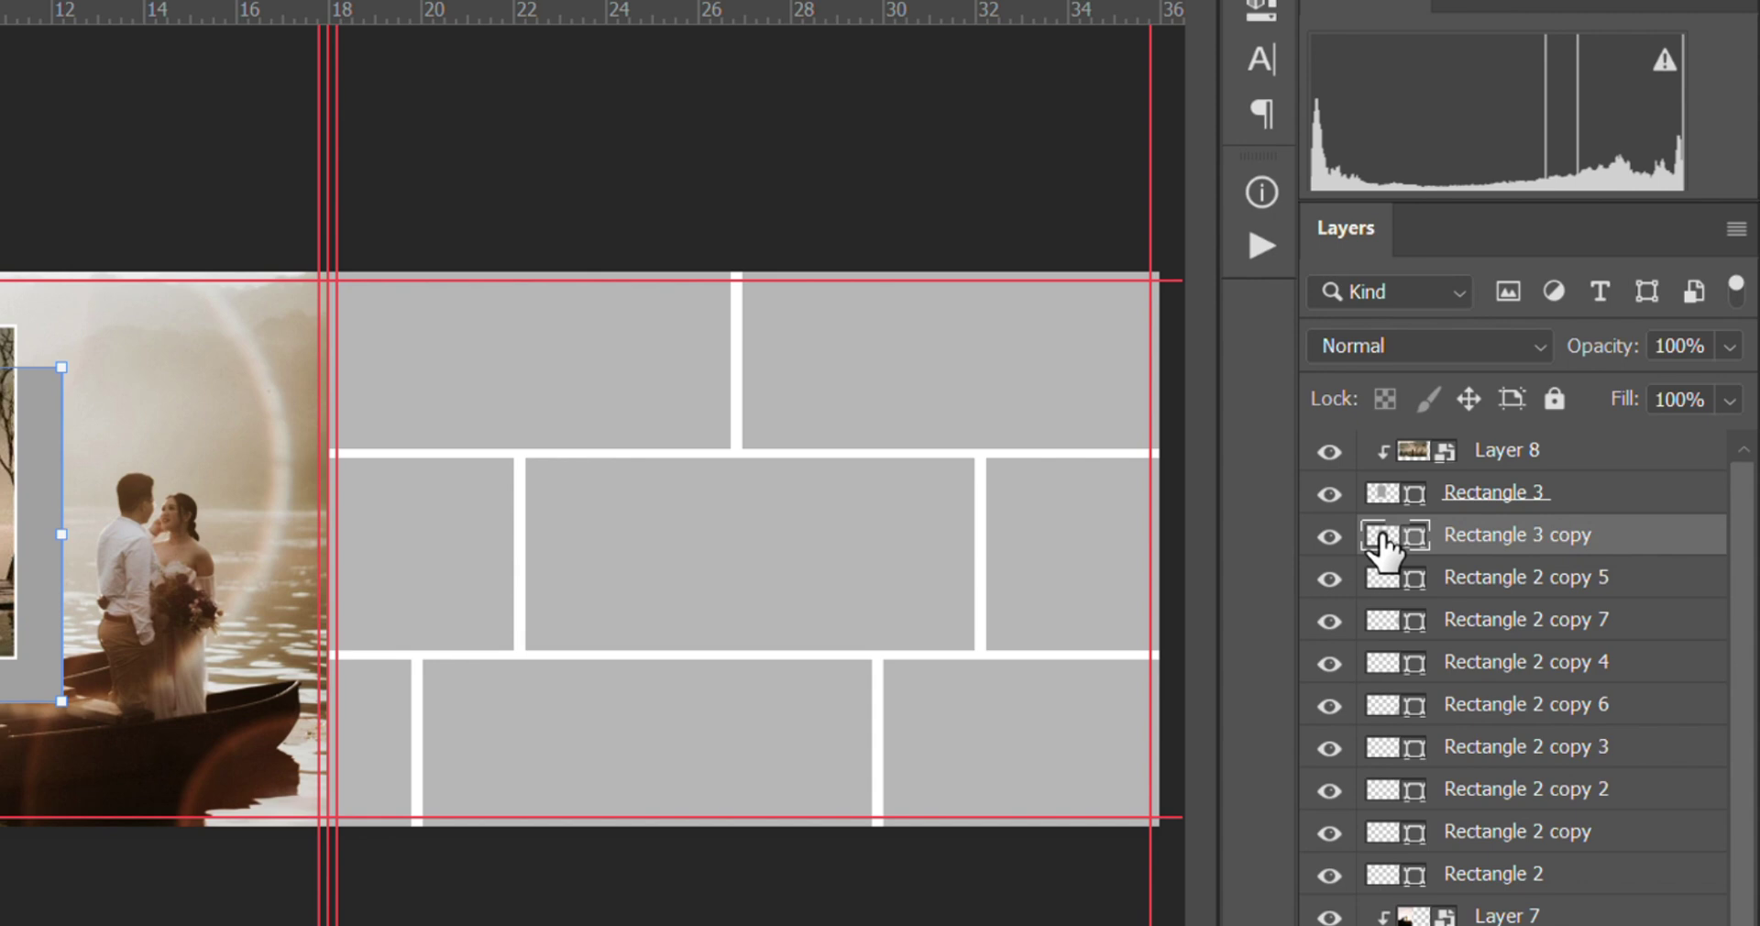
{"action": "double_click", "coordinate": [1382, 540]}
{"action": "left_click_drag", "start_coordinate": [872, 204], "coordinate": [743, 134]}
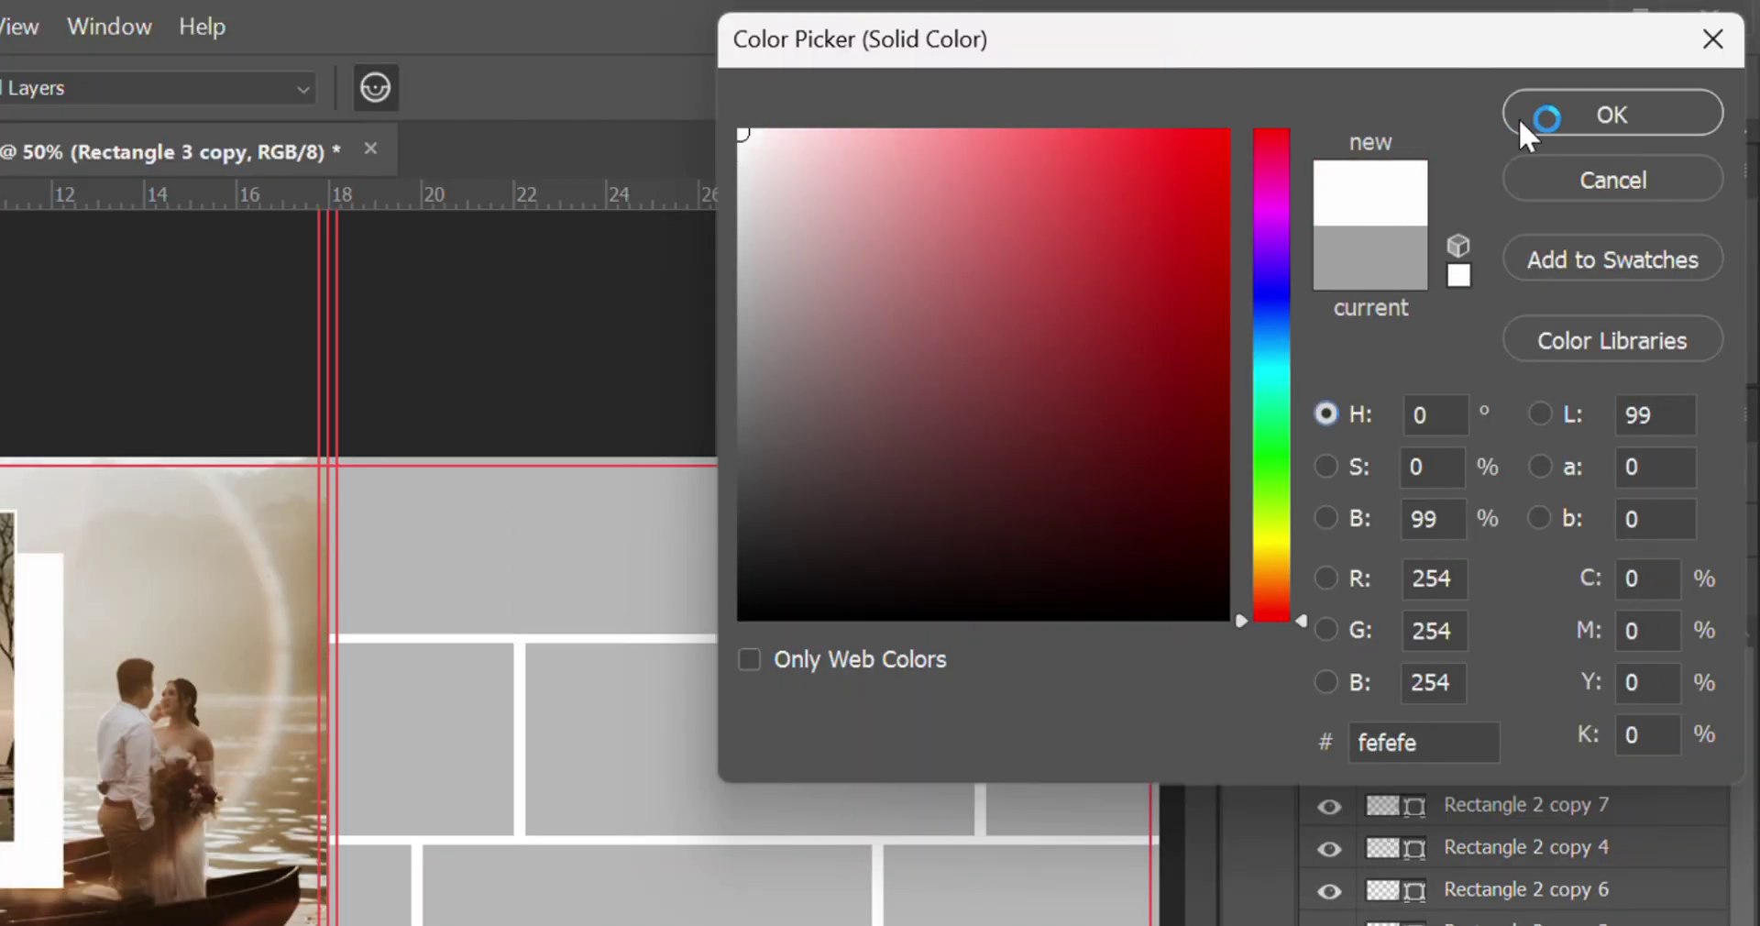
{"action": "left_click", "coordinate": [1568, 115]}
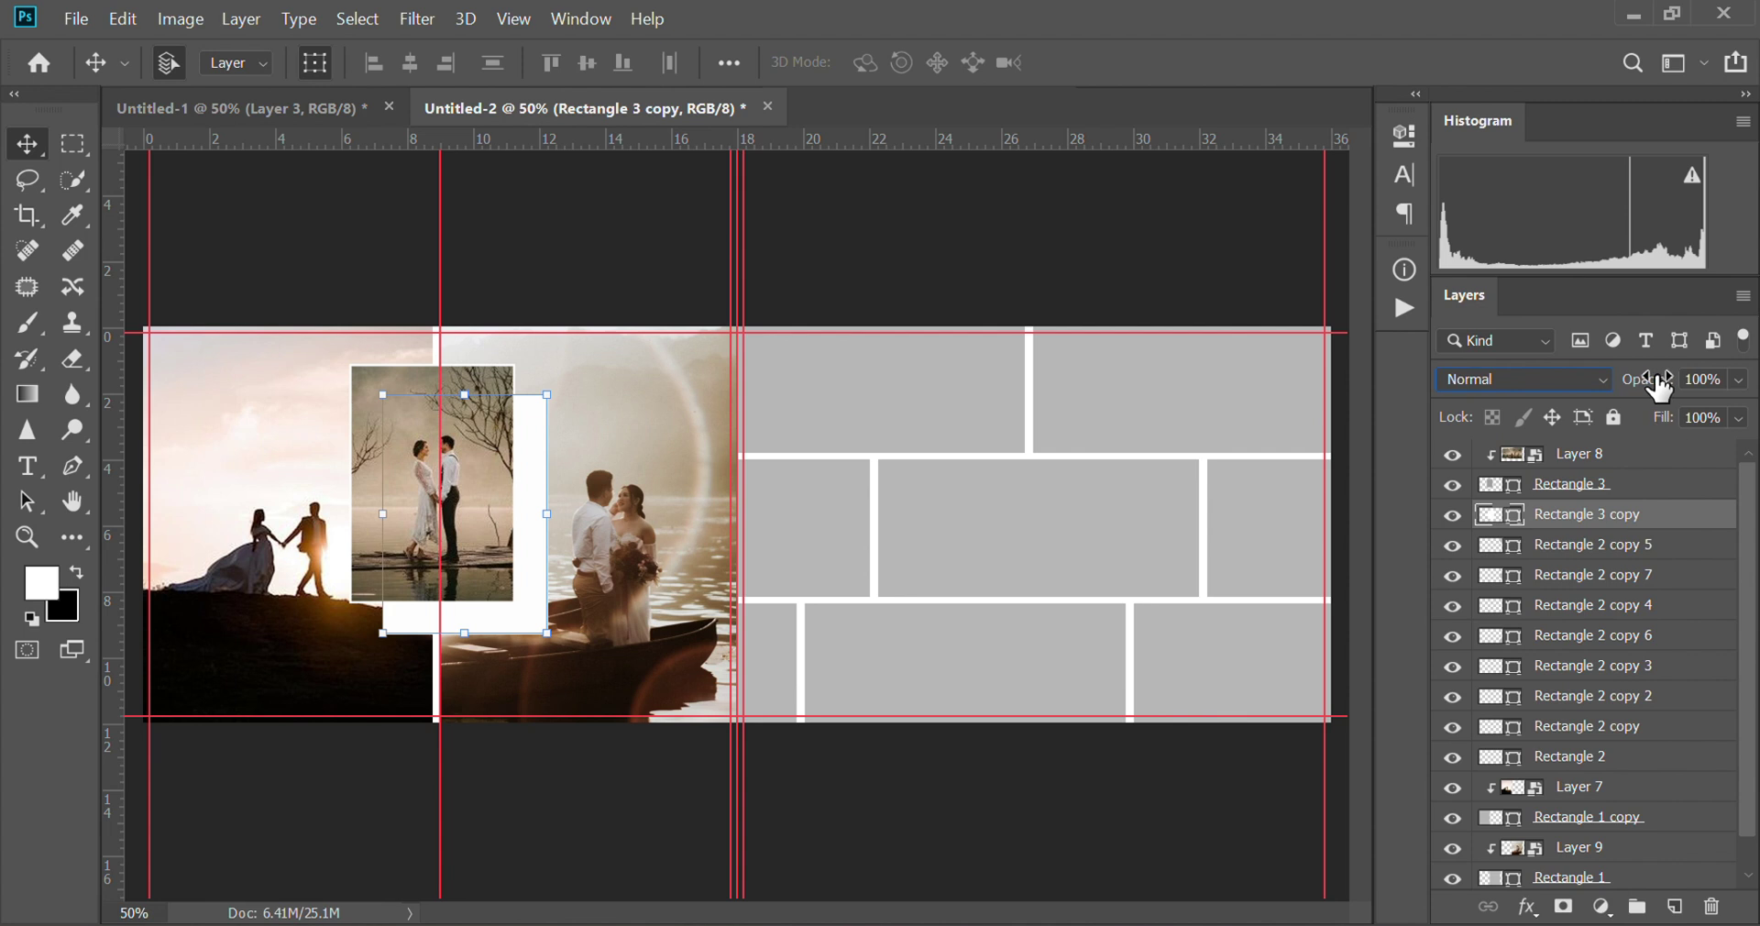
{"action": "left_click_drag", "start_coordinate": [1659, 387], "coordinate": [1585, 388]}
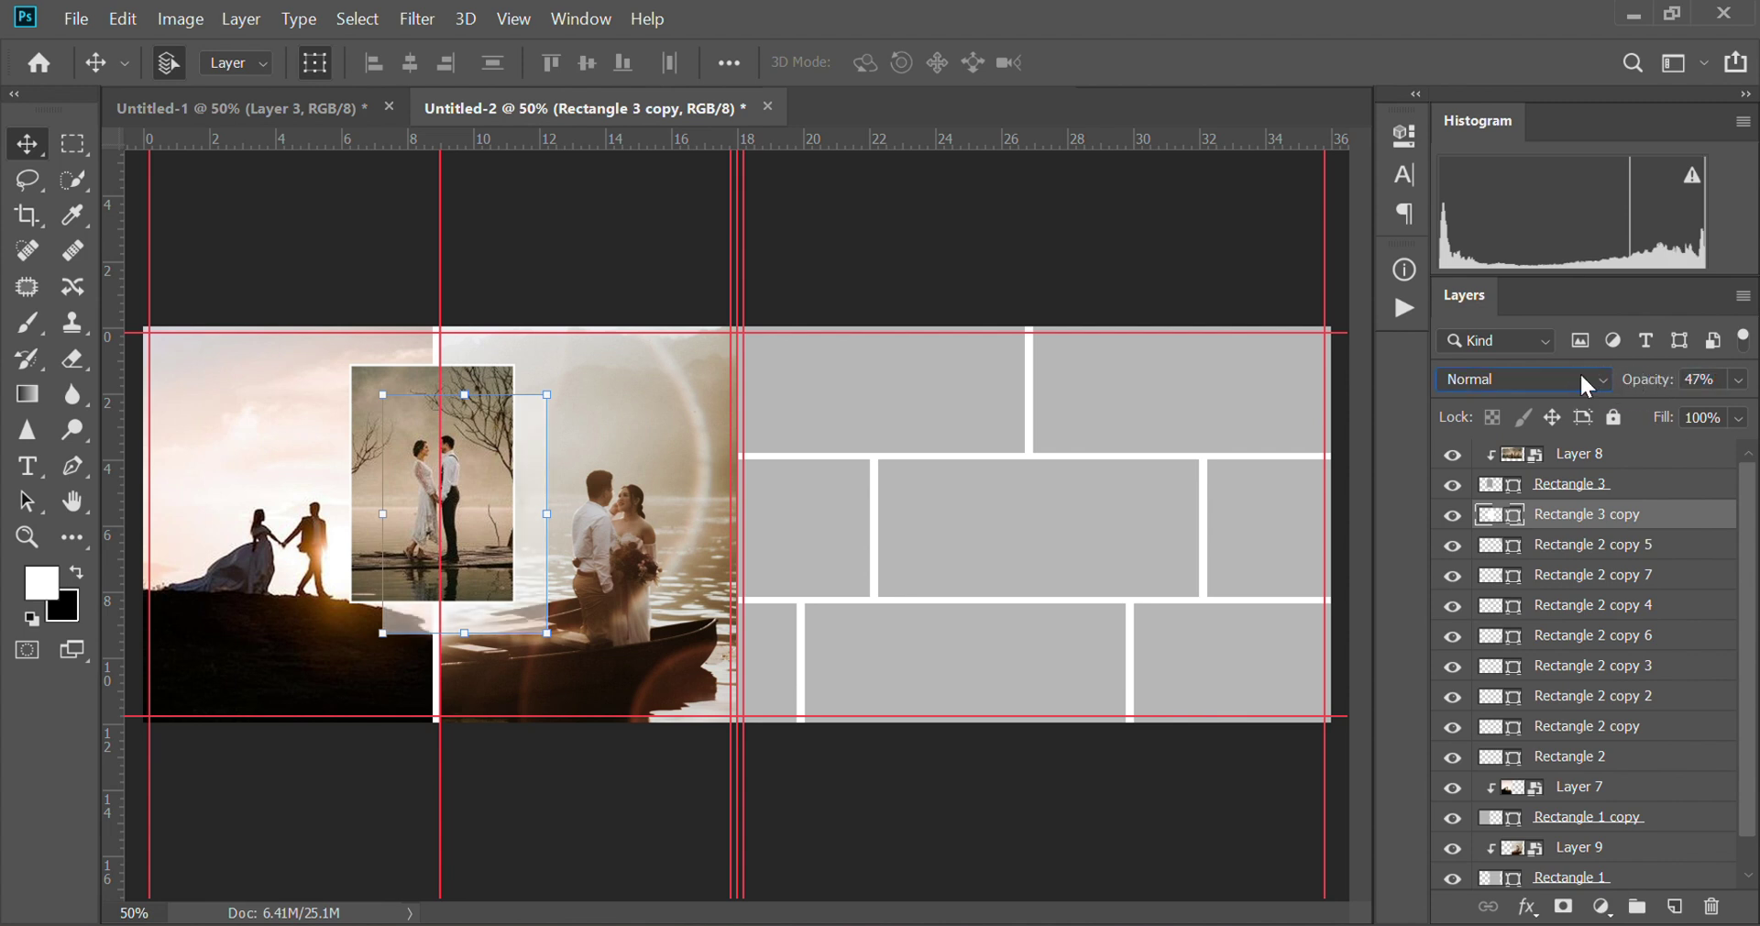
{"action": "left_click", "coordinate": [964, 835]}
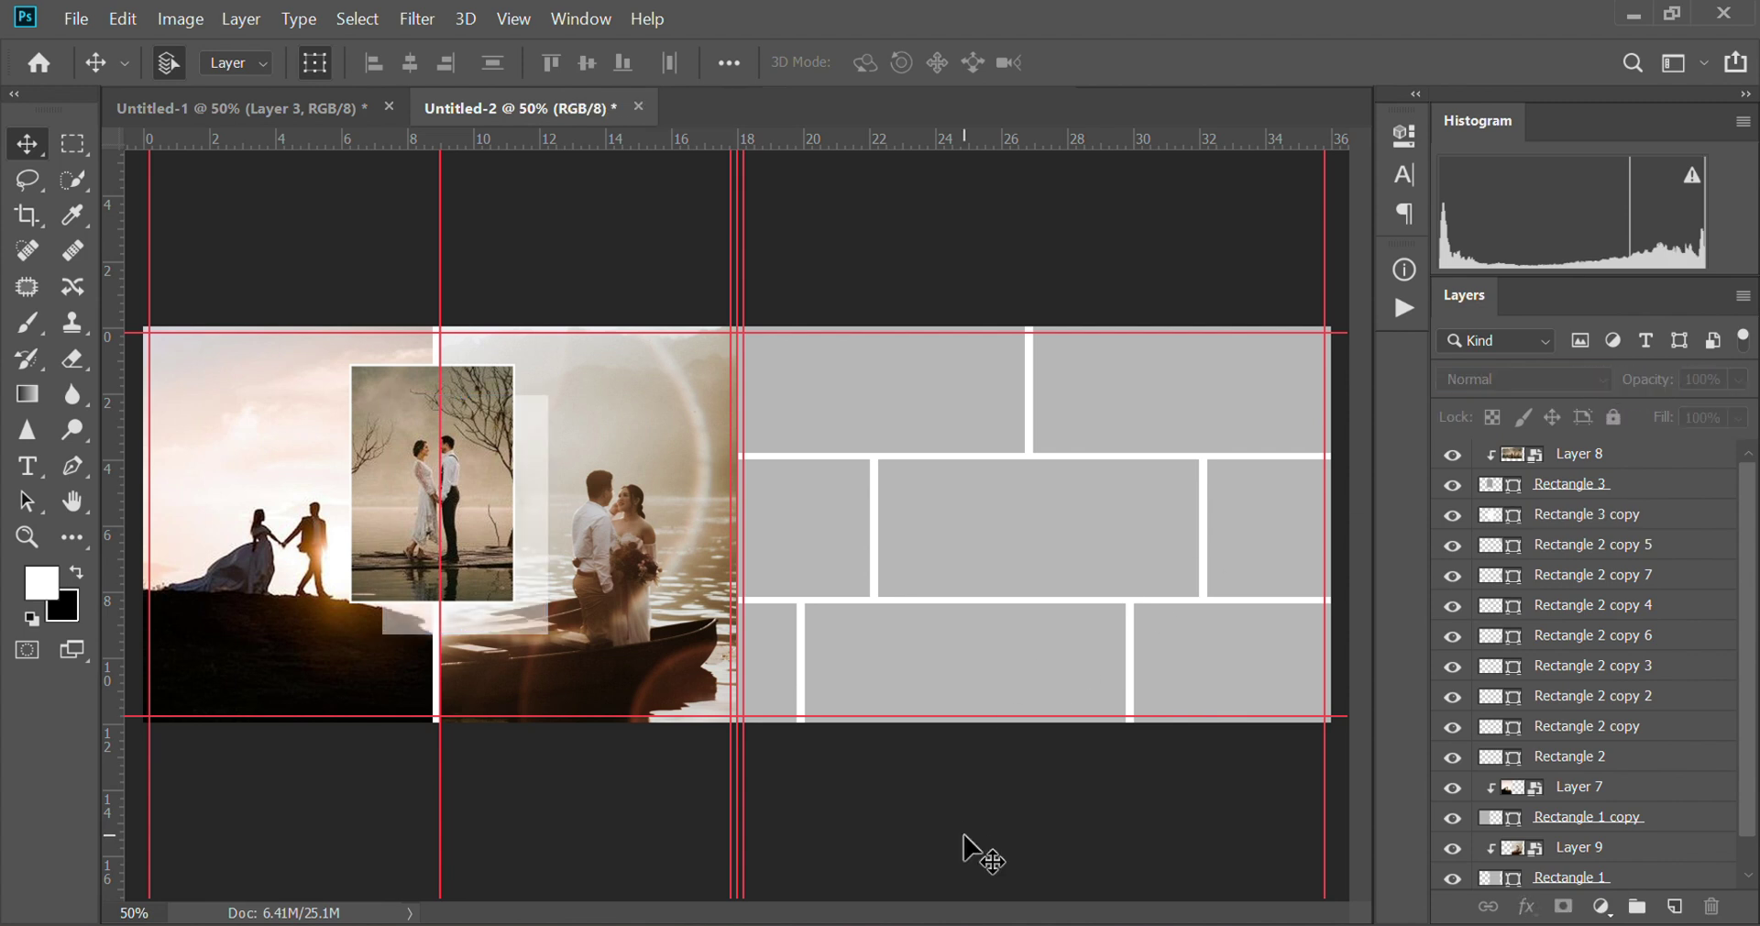
Step: Place the wedding rings photo (Layer 4), clip it into Rectangle 2 and scale it to 86.55%
{"action": "left_click", "coordinate": [1091, 528]}
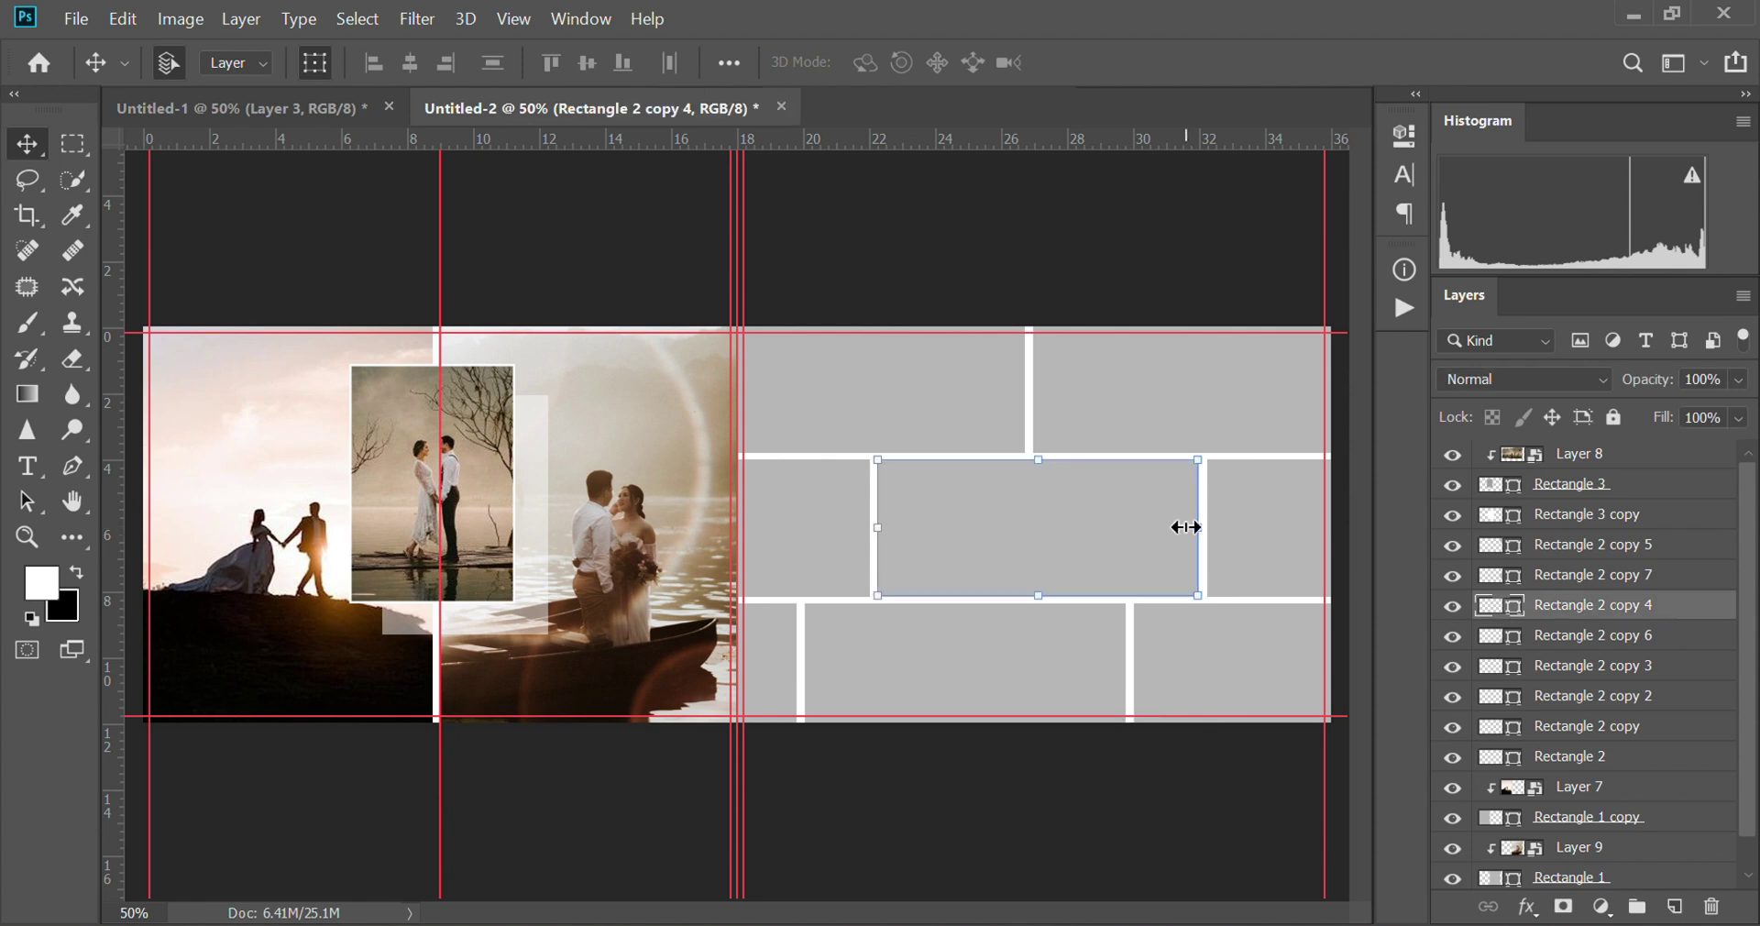
{"action": "left_click", "coordinate": [1210, 385]}
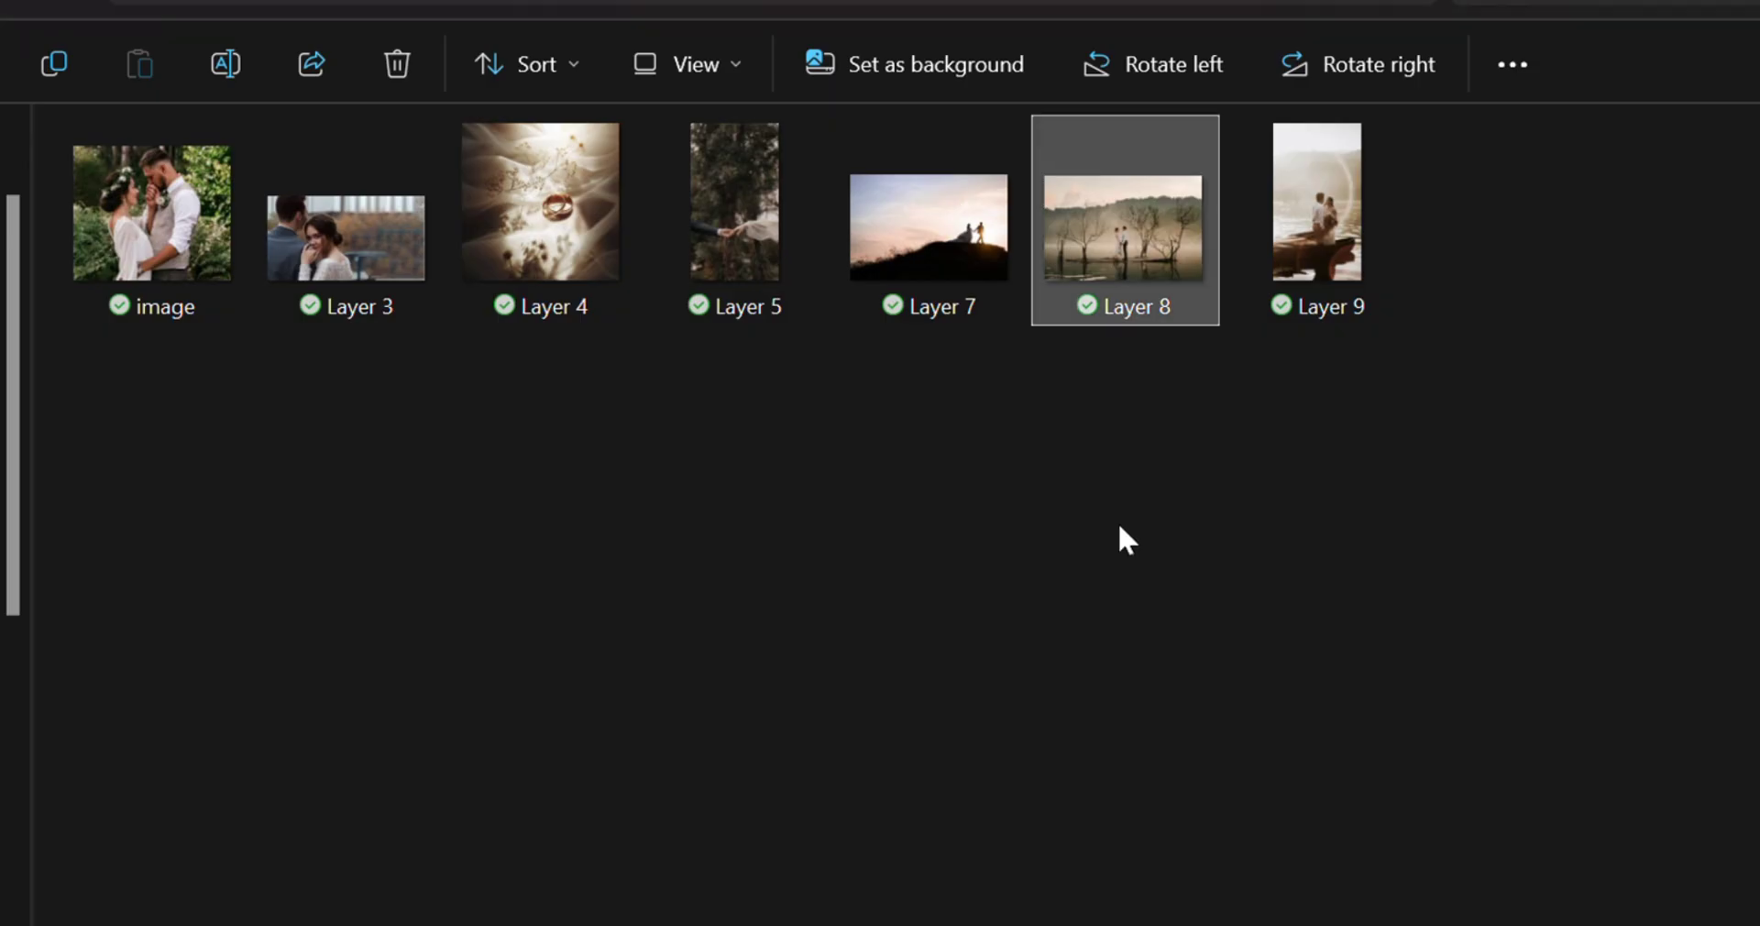
{"action": "left_click", "coordinate": [1119, 521]}
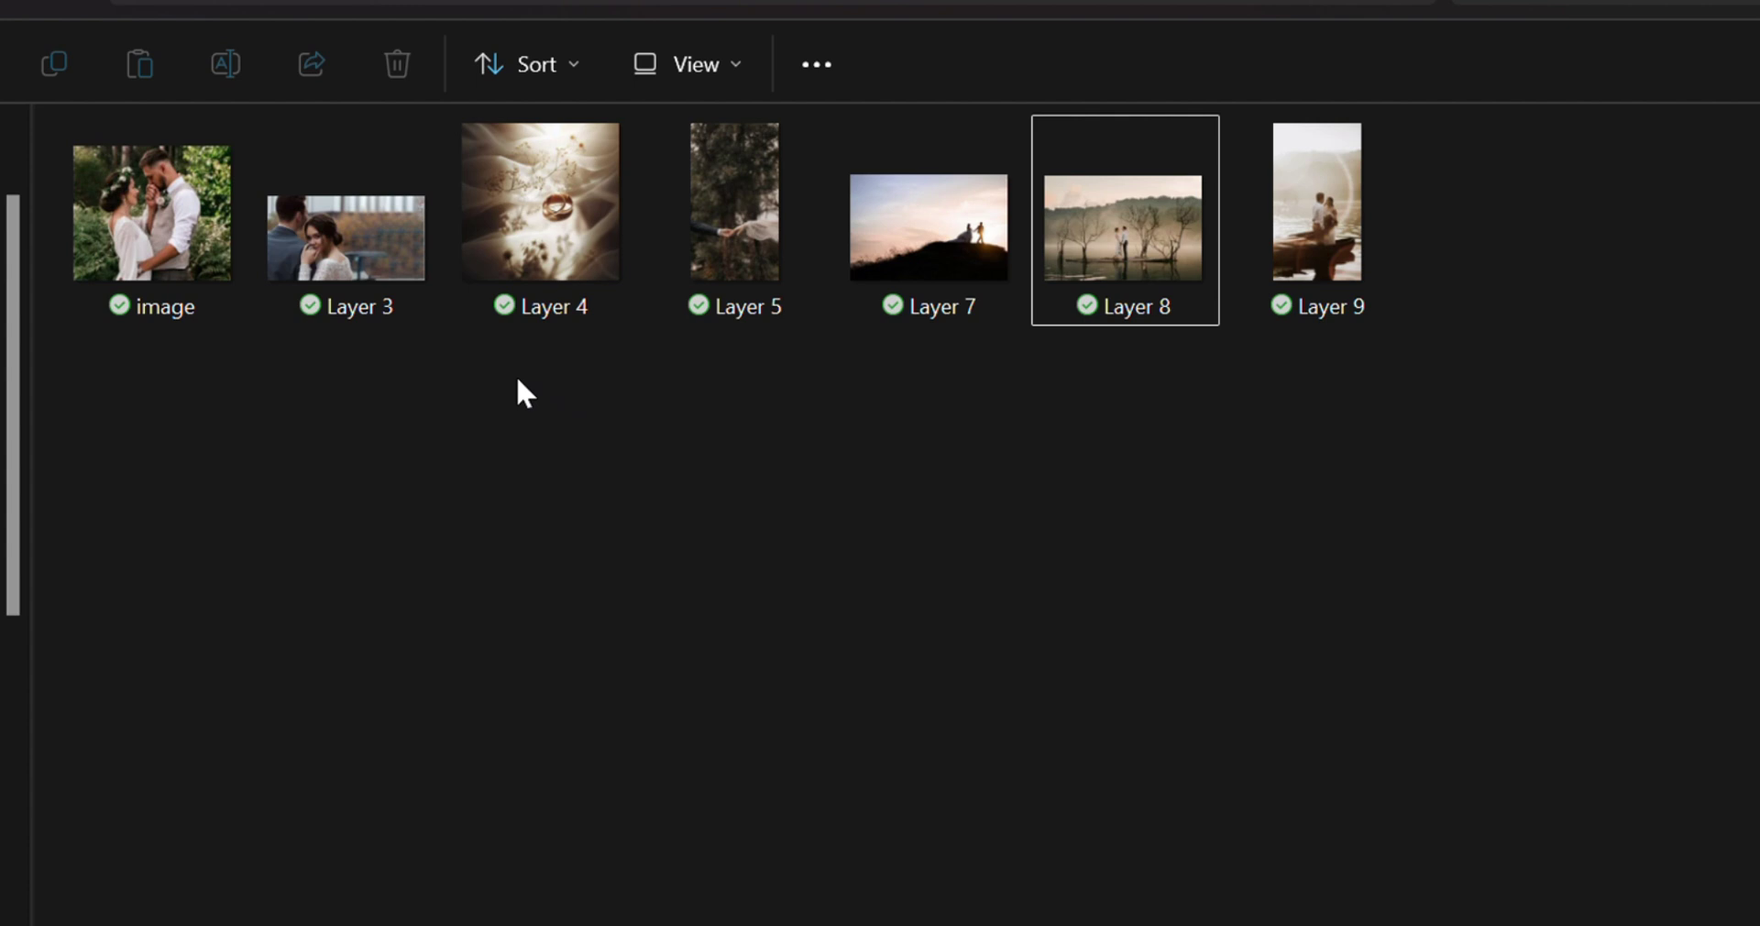
{"action": "left_click_drag", "start_coordinate": [629, 156], "coordinate": [1143, 376]}
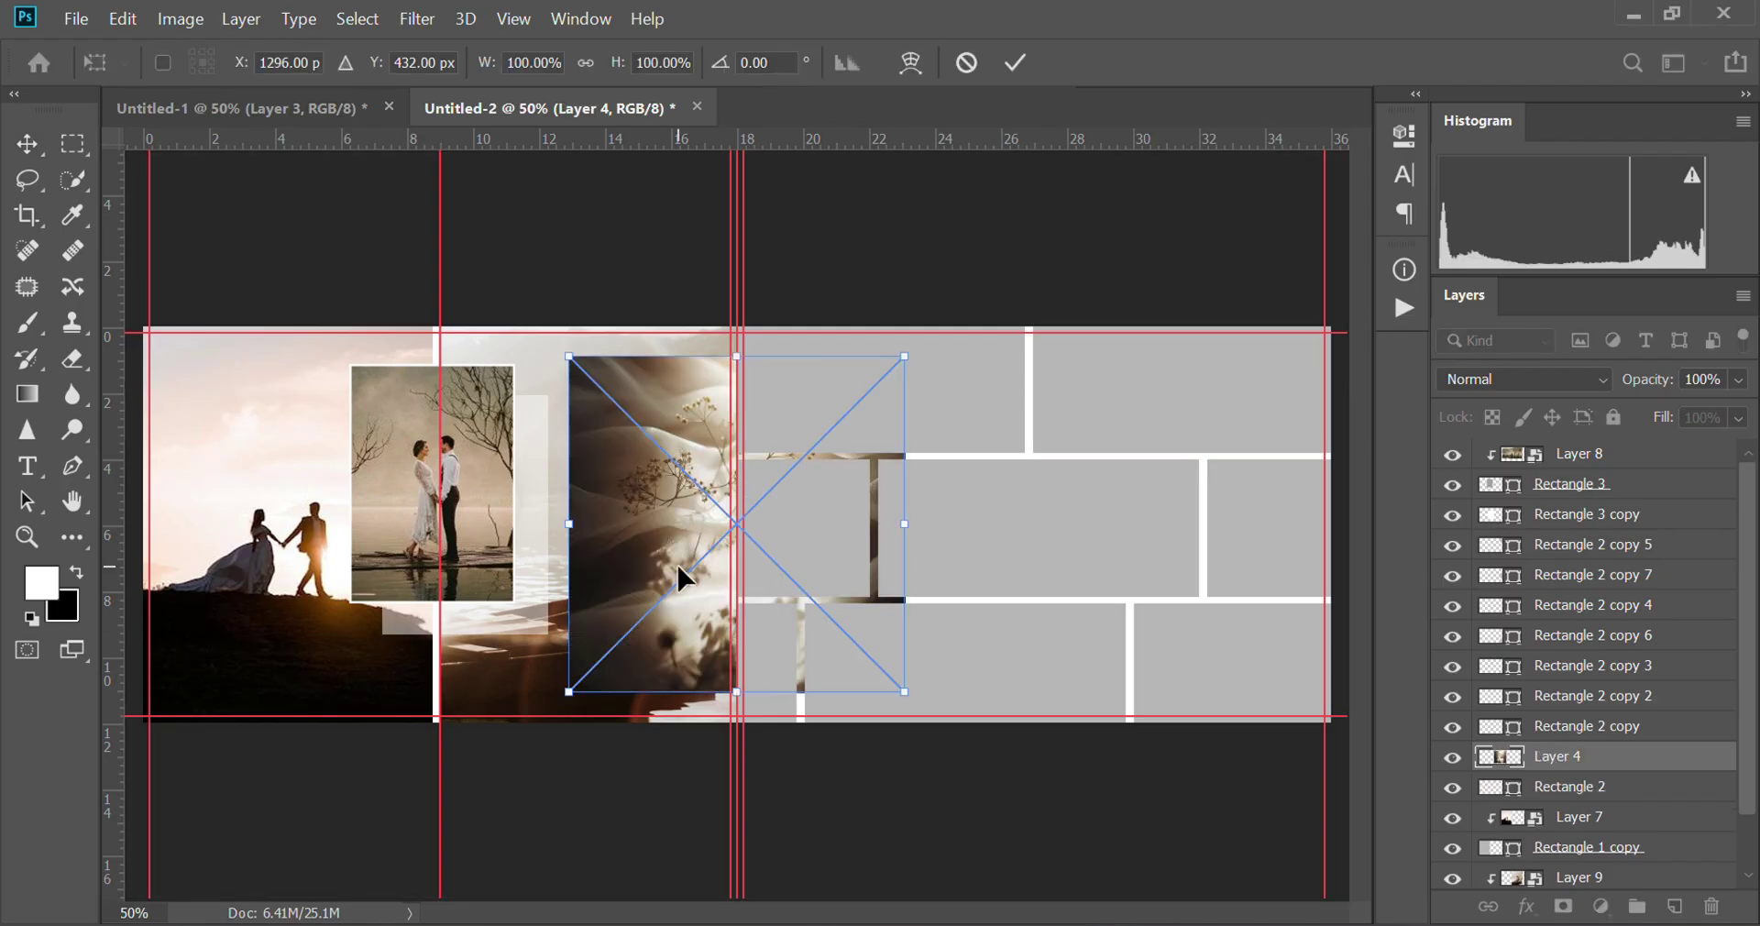
{"action": "left_click_drag", "start_coordinate": [679, 578], "coordinate": [1123, 445]}
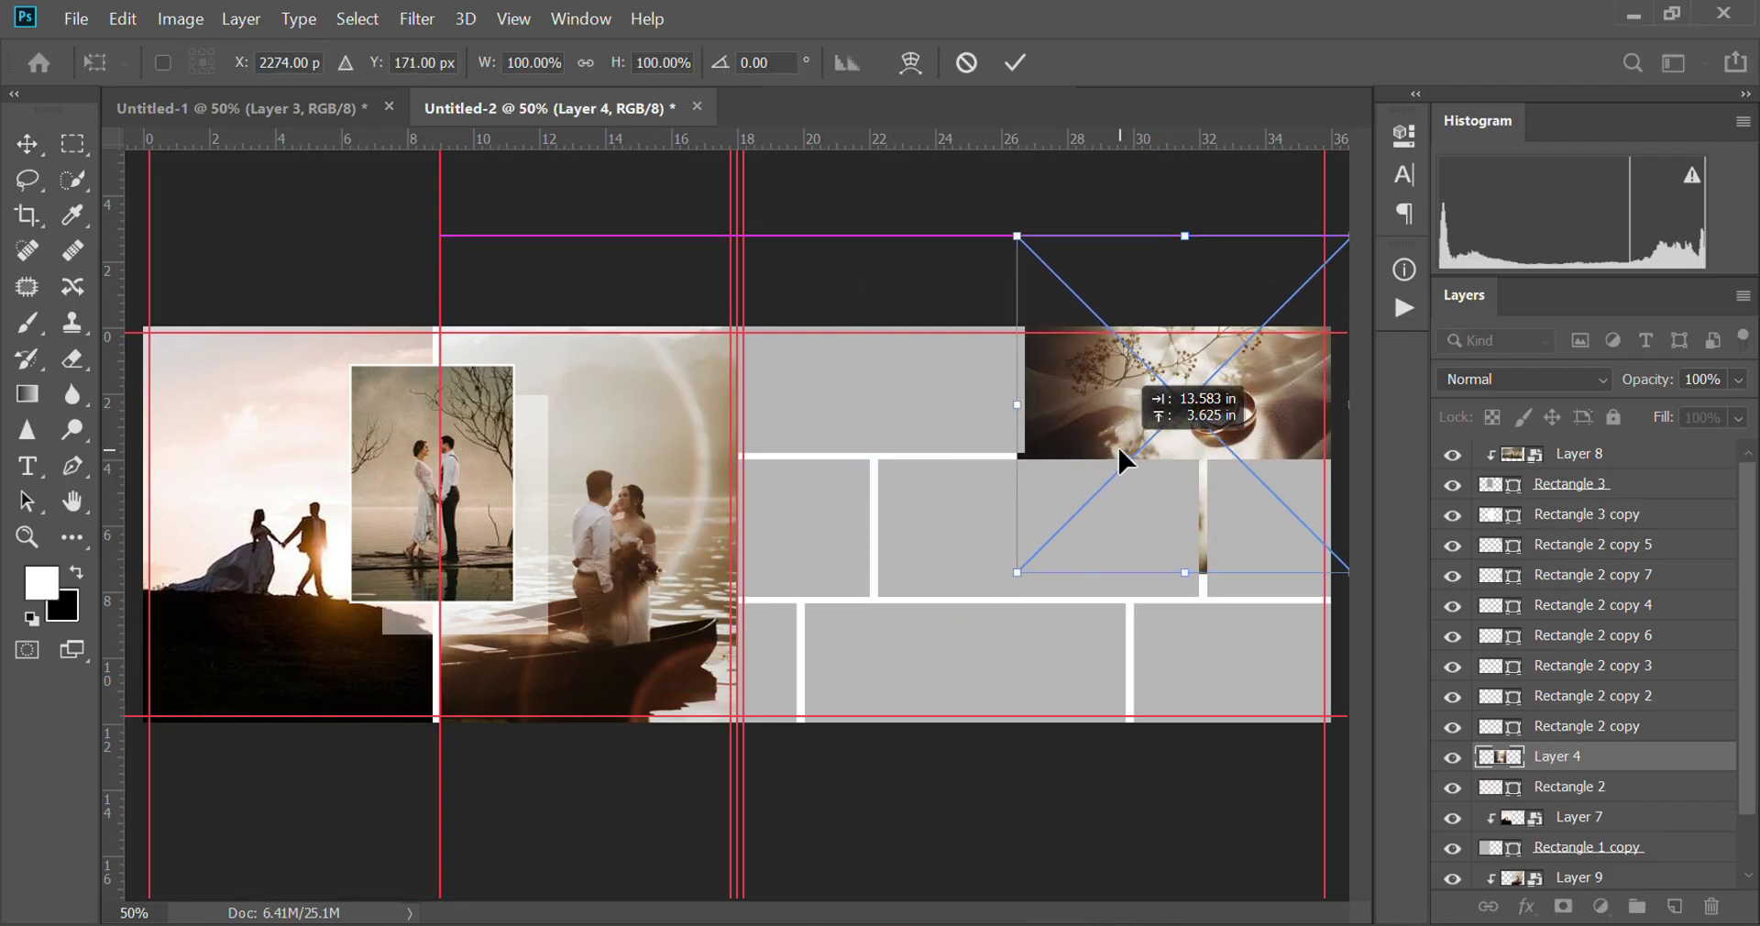
{"action": "key", "text": "Return"}
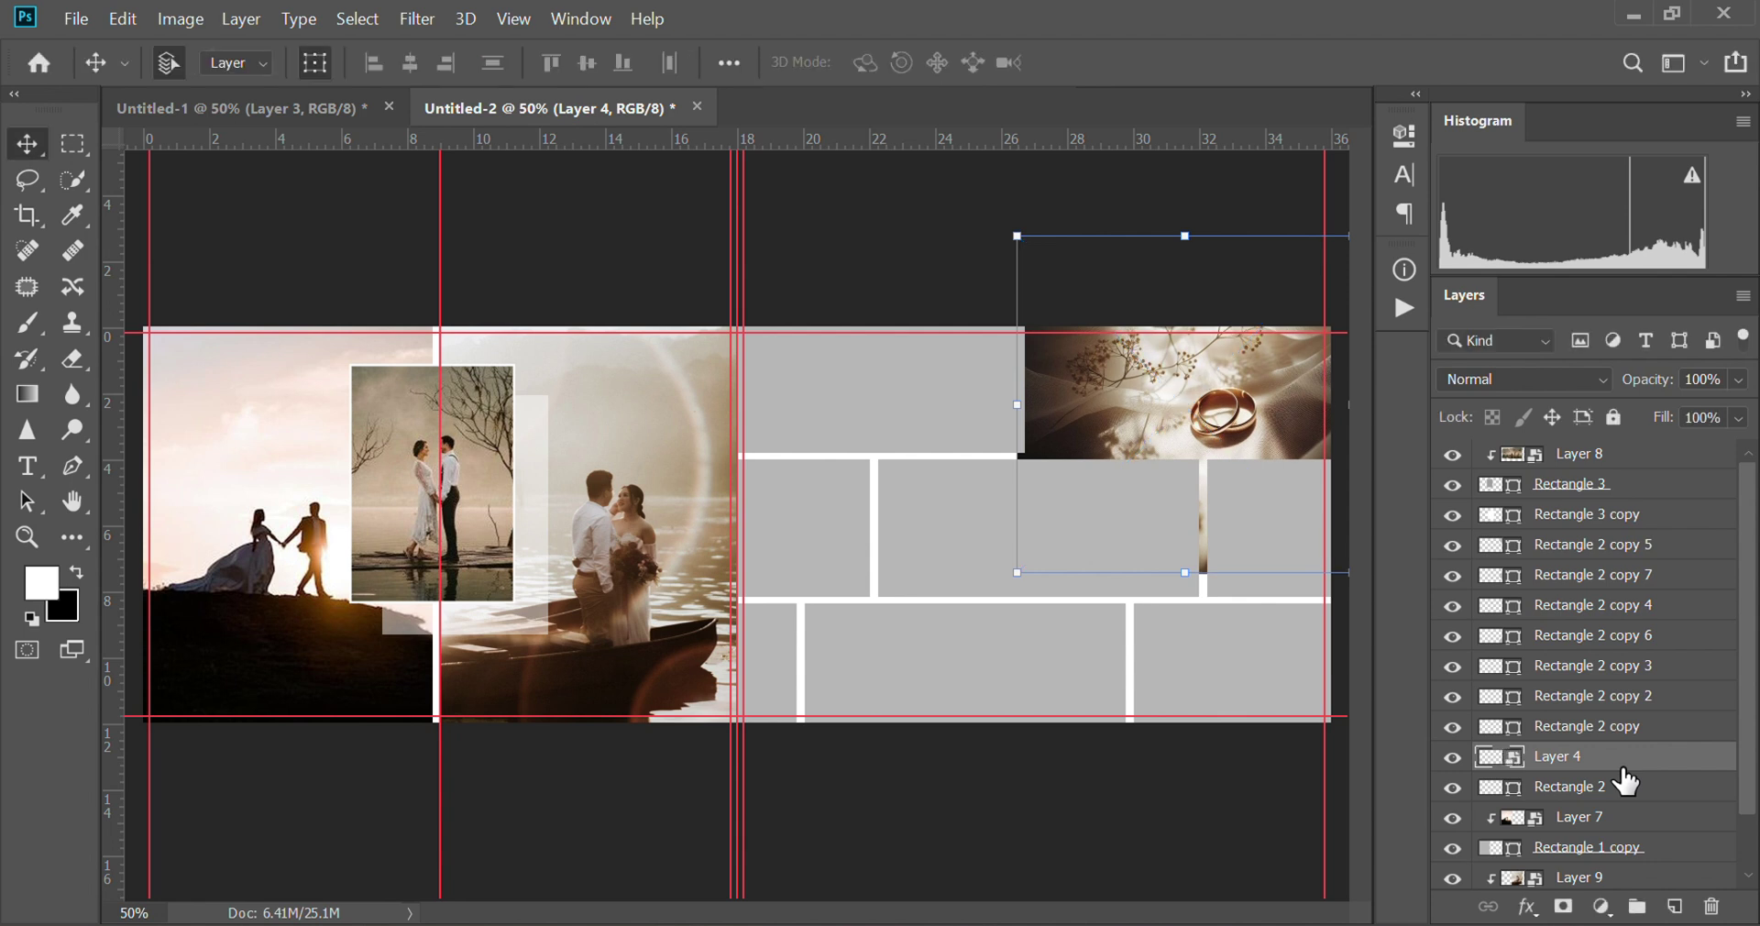
{"action": "left_click", "coordinate": [1622, 769], "text": "alt"}
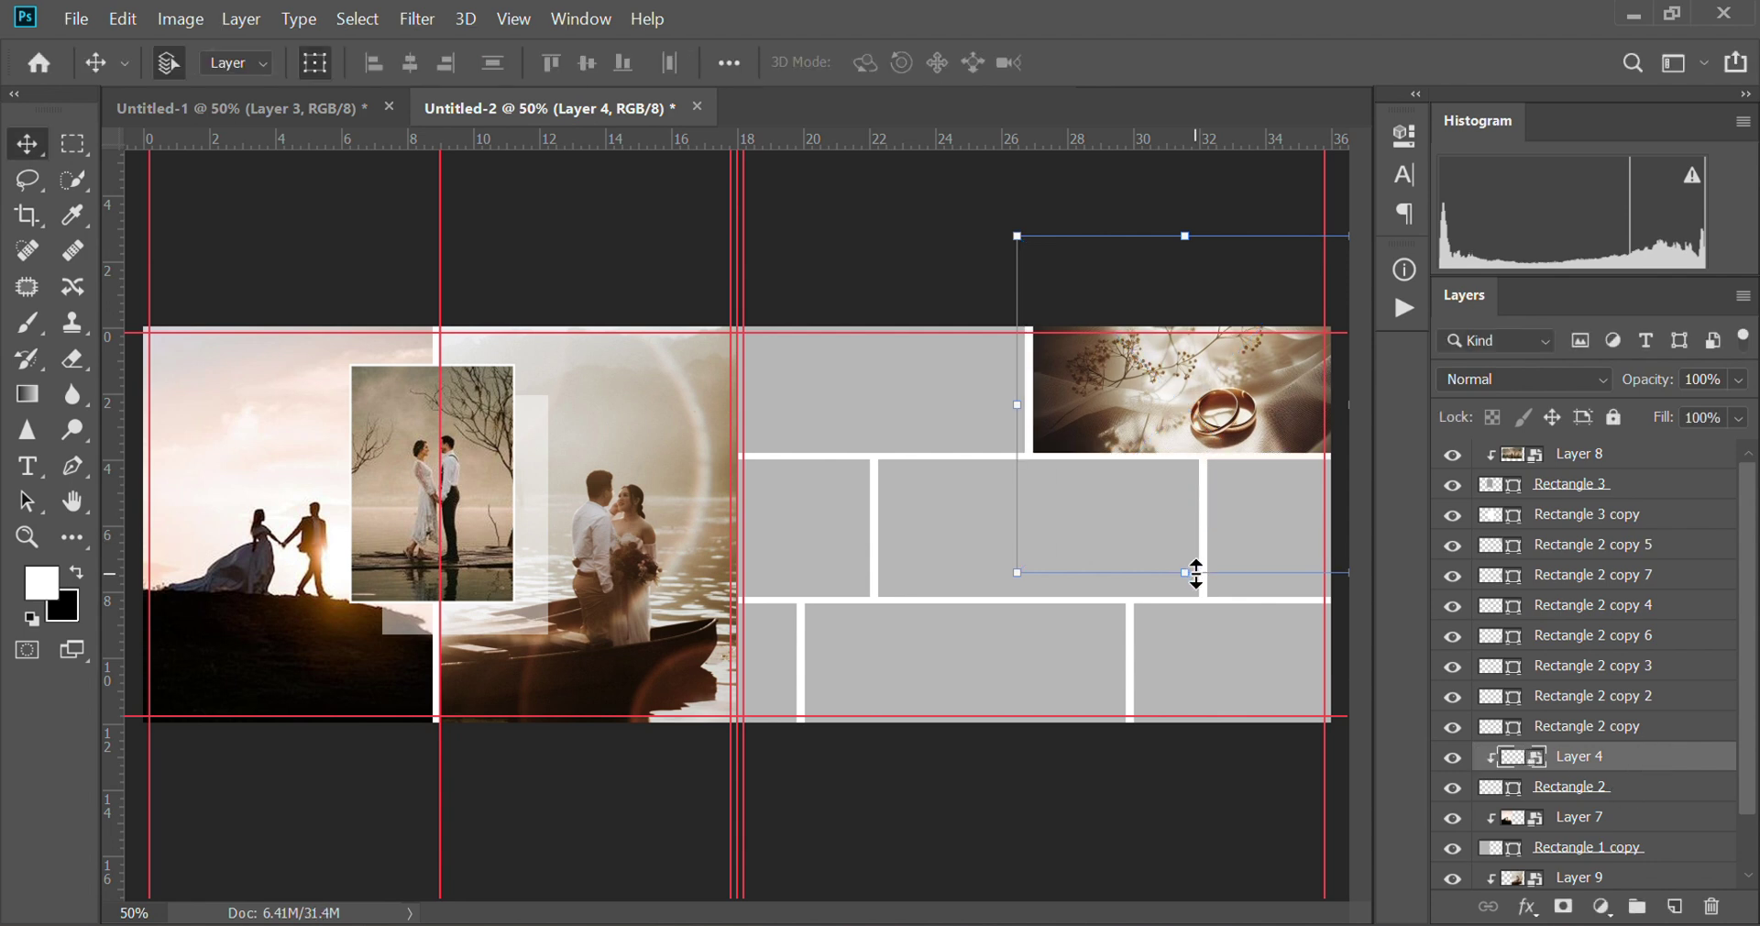
{"action": "left_click_drag", "start_coordinate": [1195, 573], "coordinate": [1189, 511]}
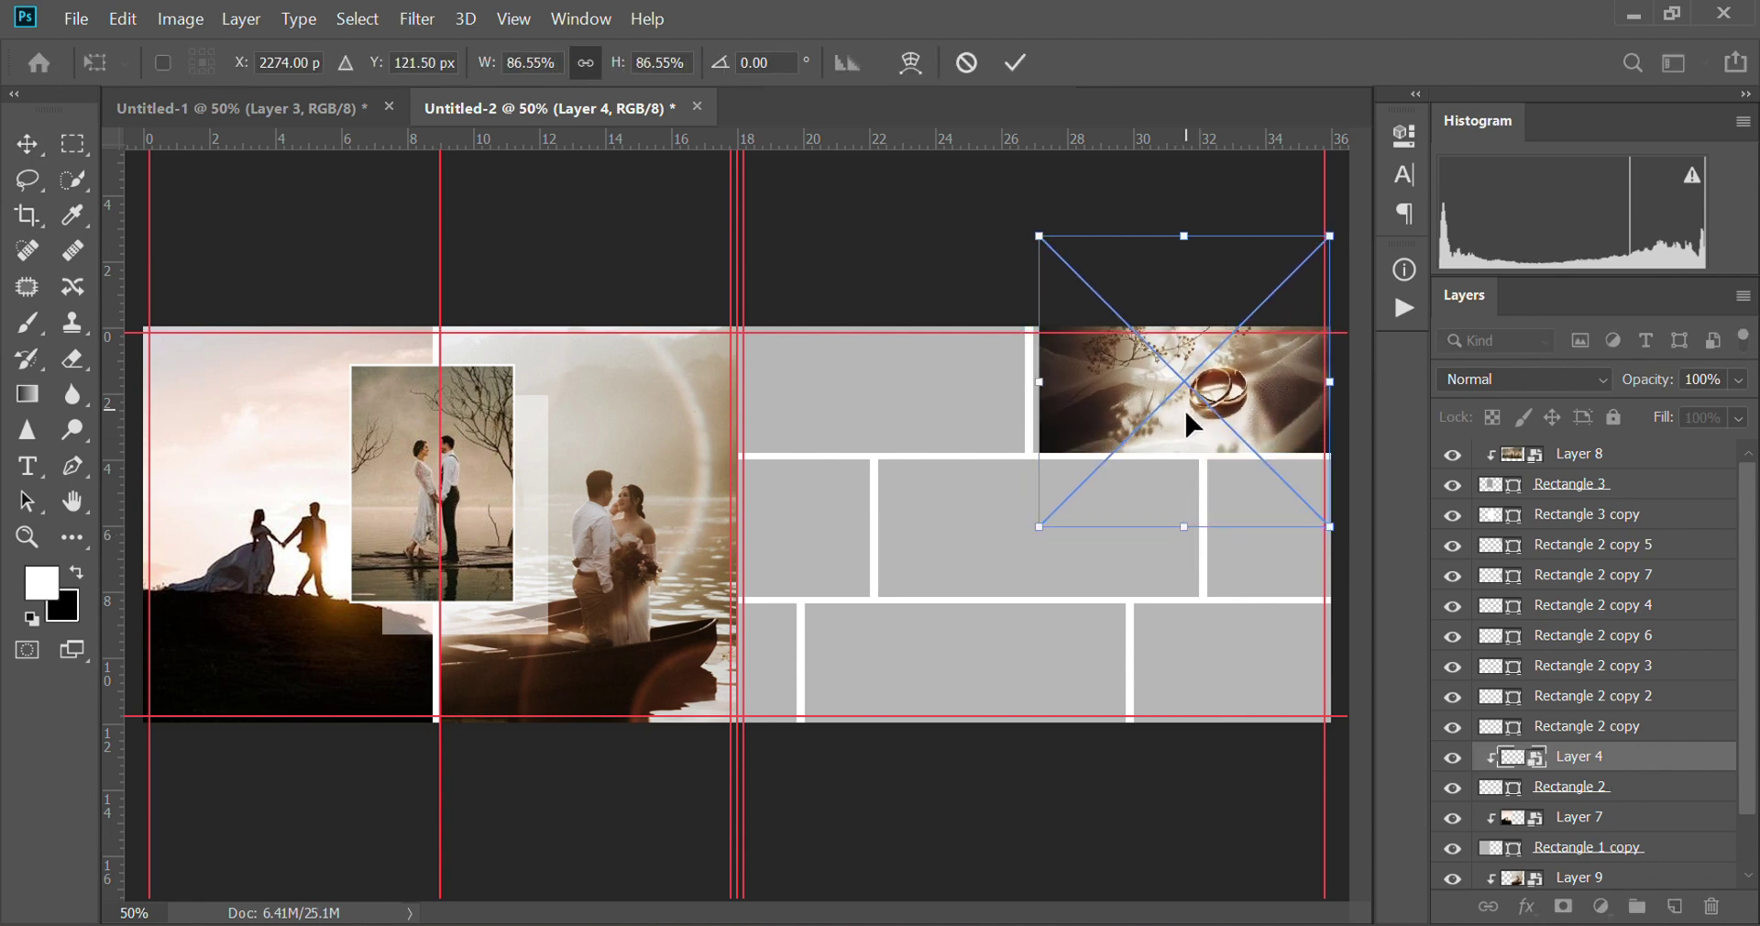
{"action": "key", "text": "Return"}
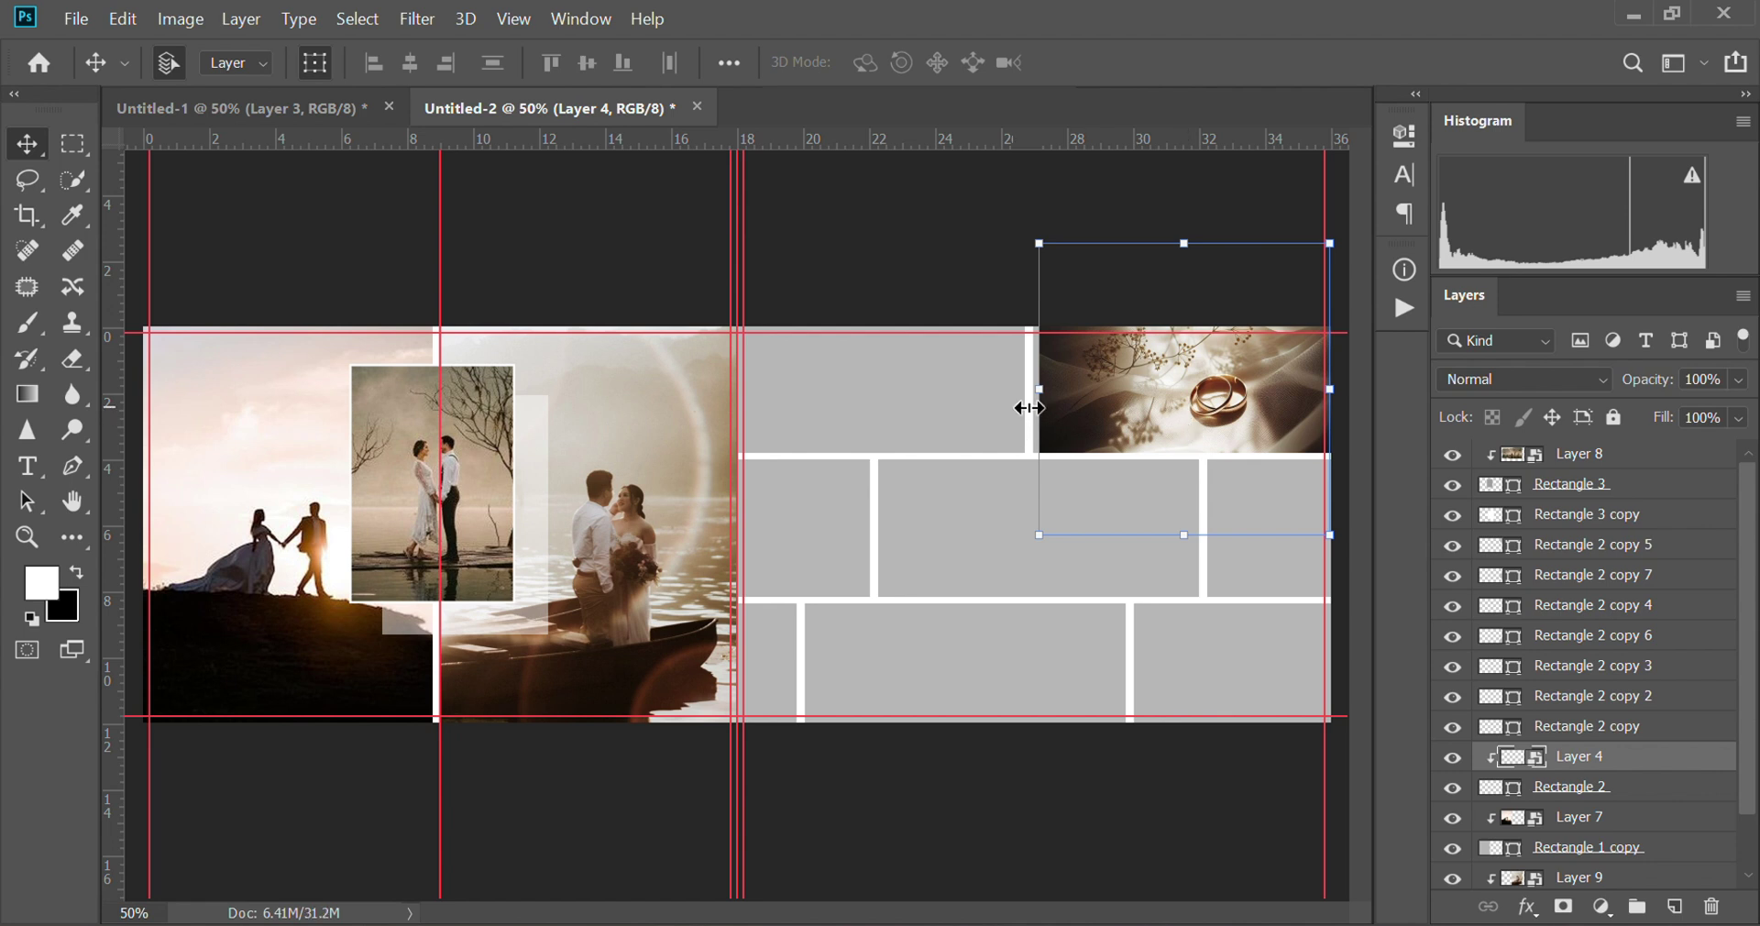
{"action": "left_click_drag", "start_coordinate": [1029, 408], "coordinate": [1038, 396]}
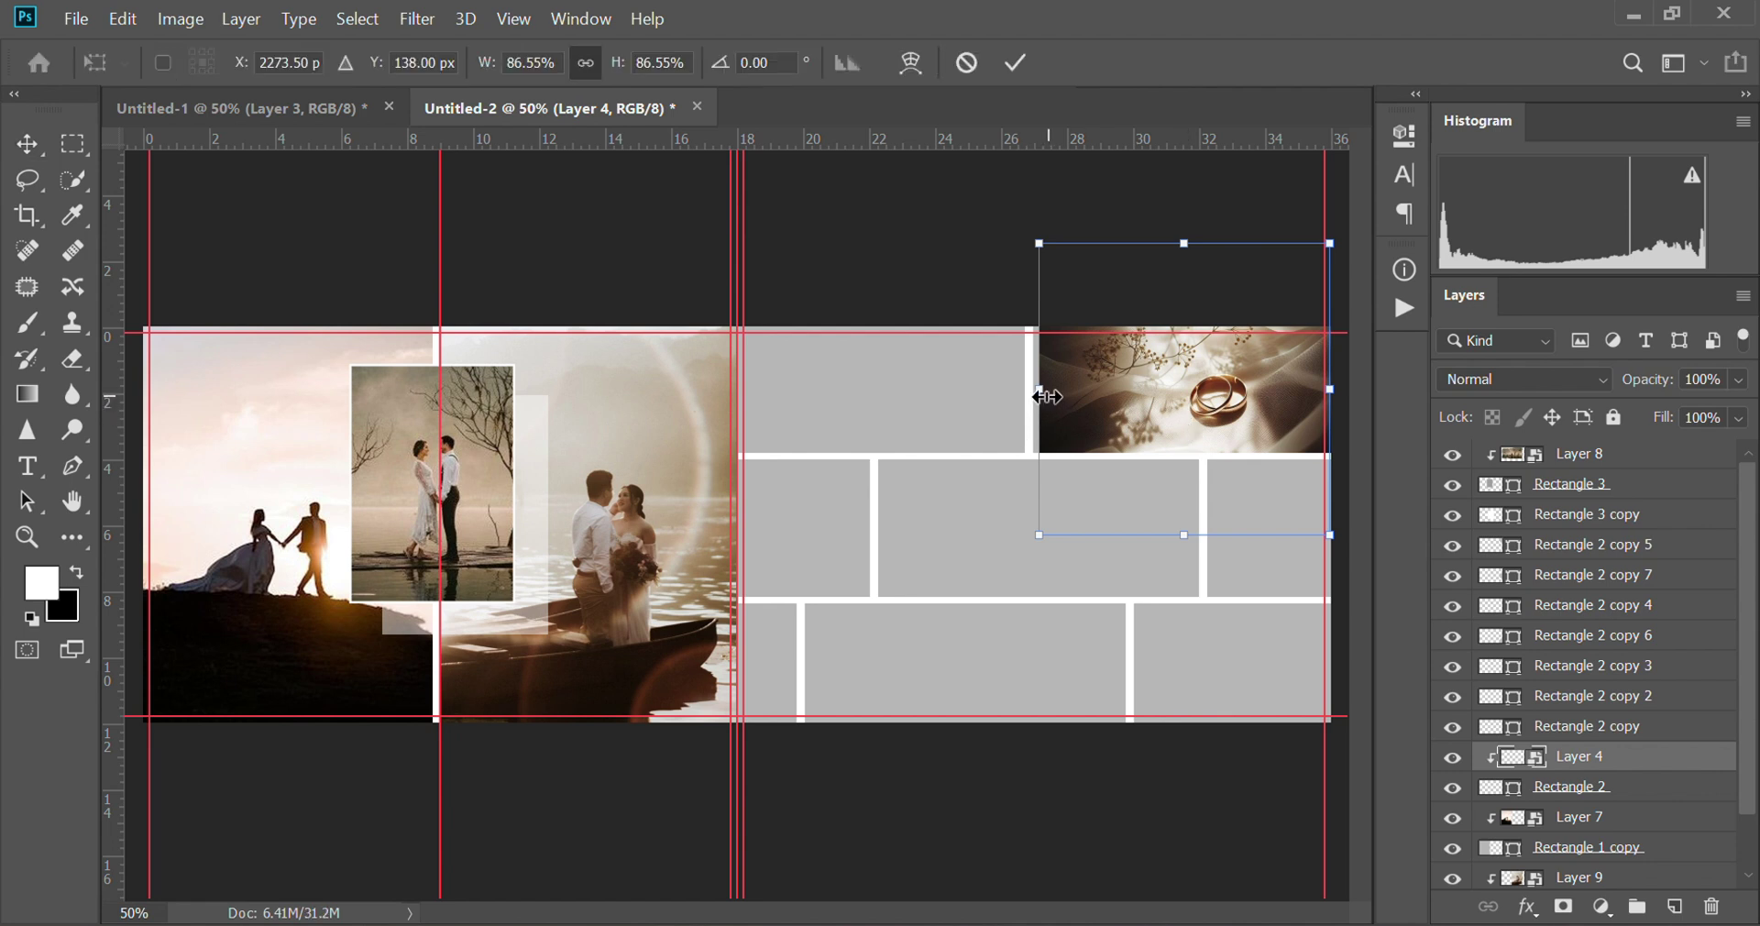
{"action": "left_click", "coordinate": [887, 291]}
Step: Bring the close-up couple portrait (Layer 3) into the spread over the top-left tile
{"action": "left_click", "coordinate": [935, 409]}
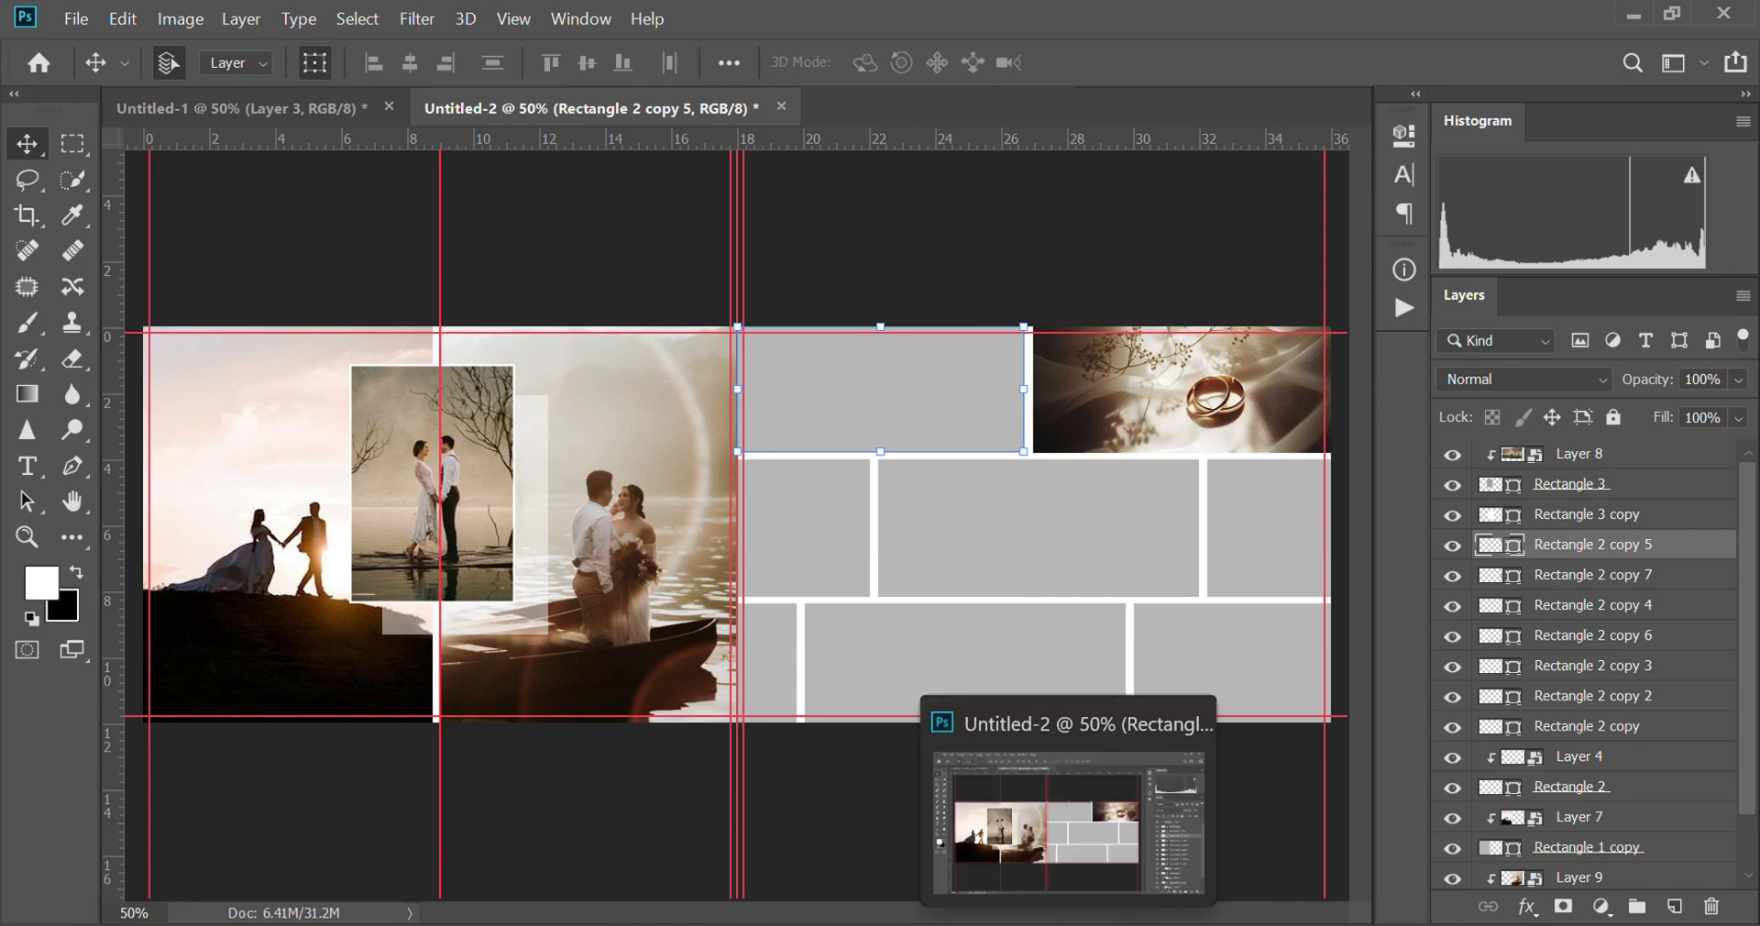
{"action": "key", "text": "alt+Tab"}
{"action": "mouse_move", "coordinate": [365, 243]}
{"action": "left_mouse_down"}
{"action": "mouse_move", "coordinate": [915, 426]}
{"action": "mouse_move", "coordinate": [899, 385]}
{"action": "left_mouse_up"}
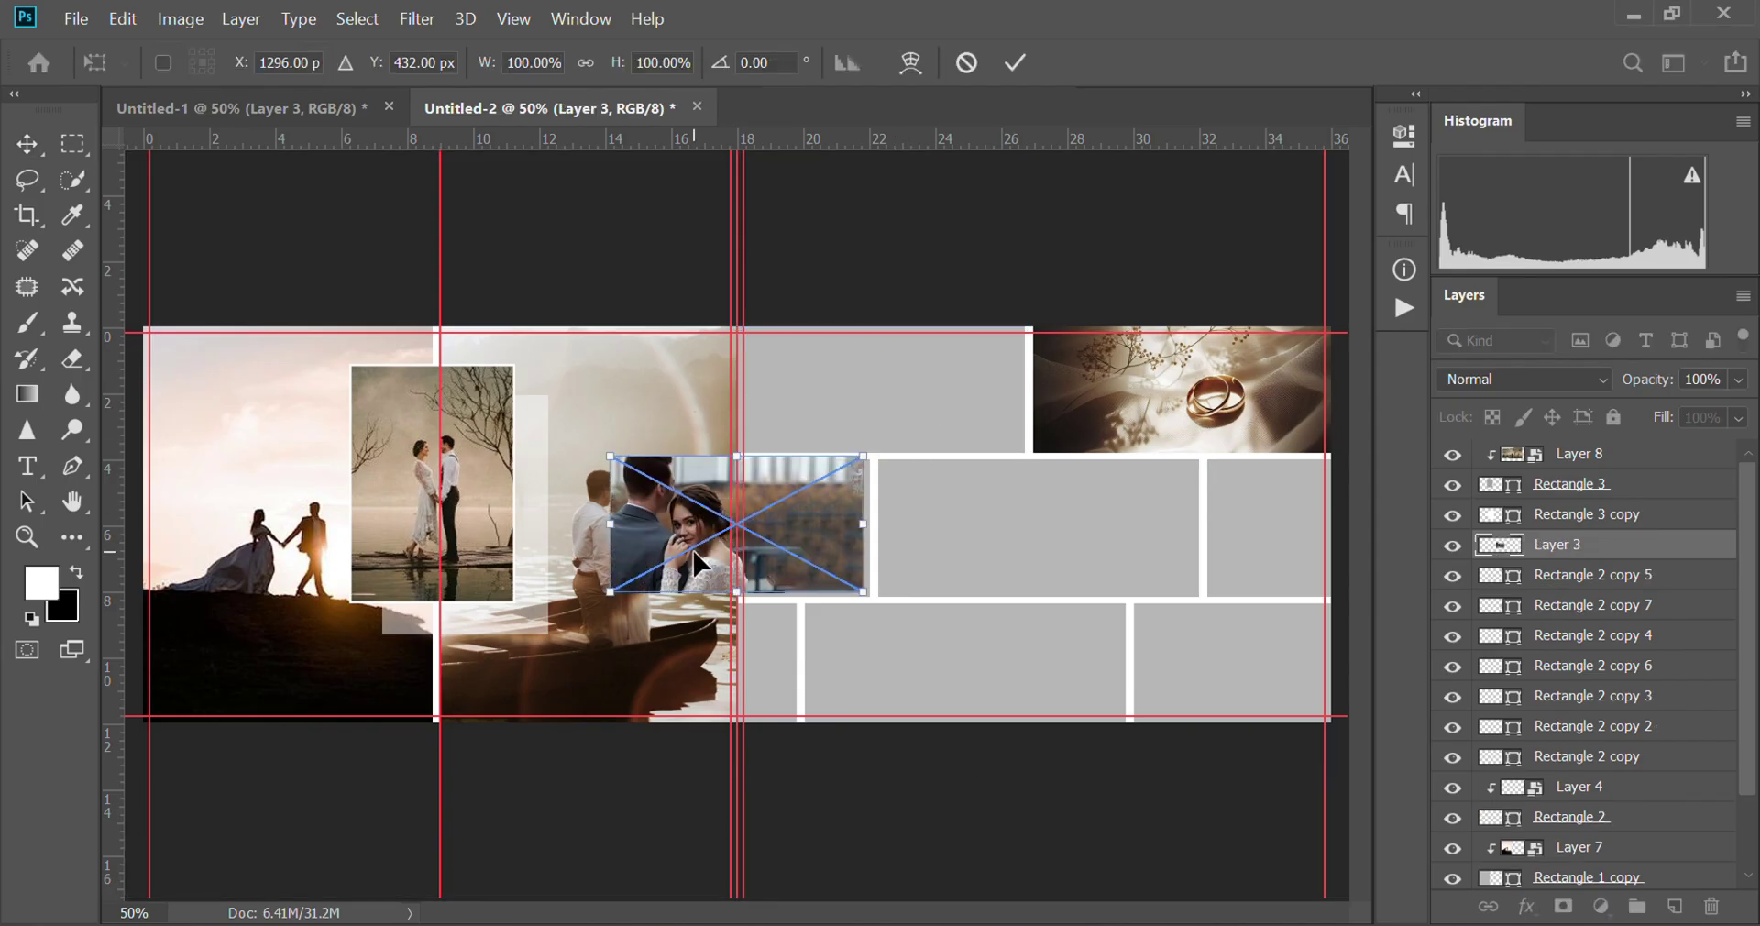
{"action": "left_click_drag", "start_coordinate": [821, 530], "coordinate": [978, 395]}
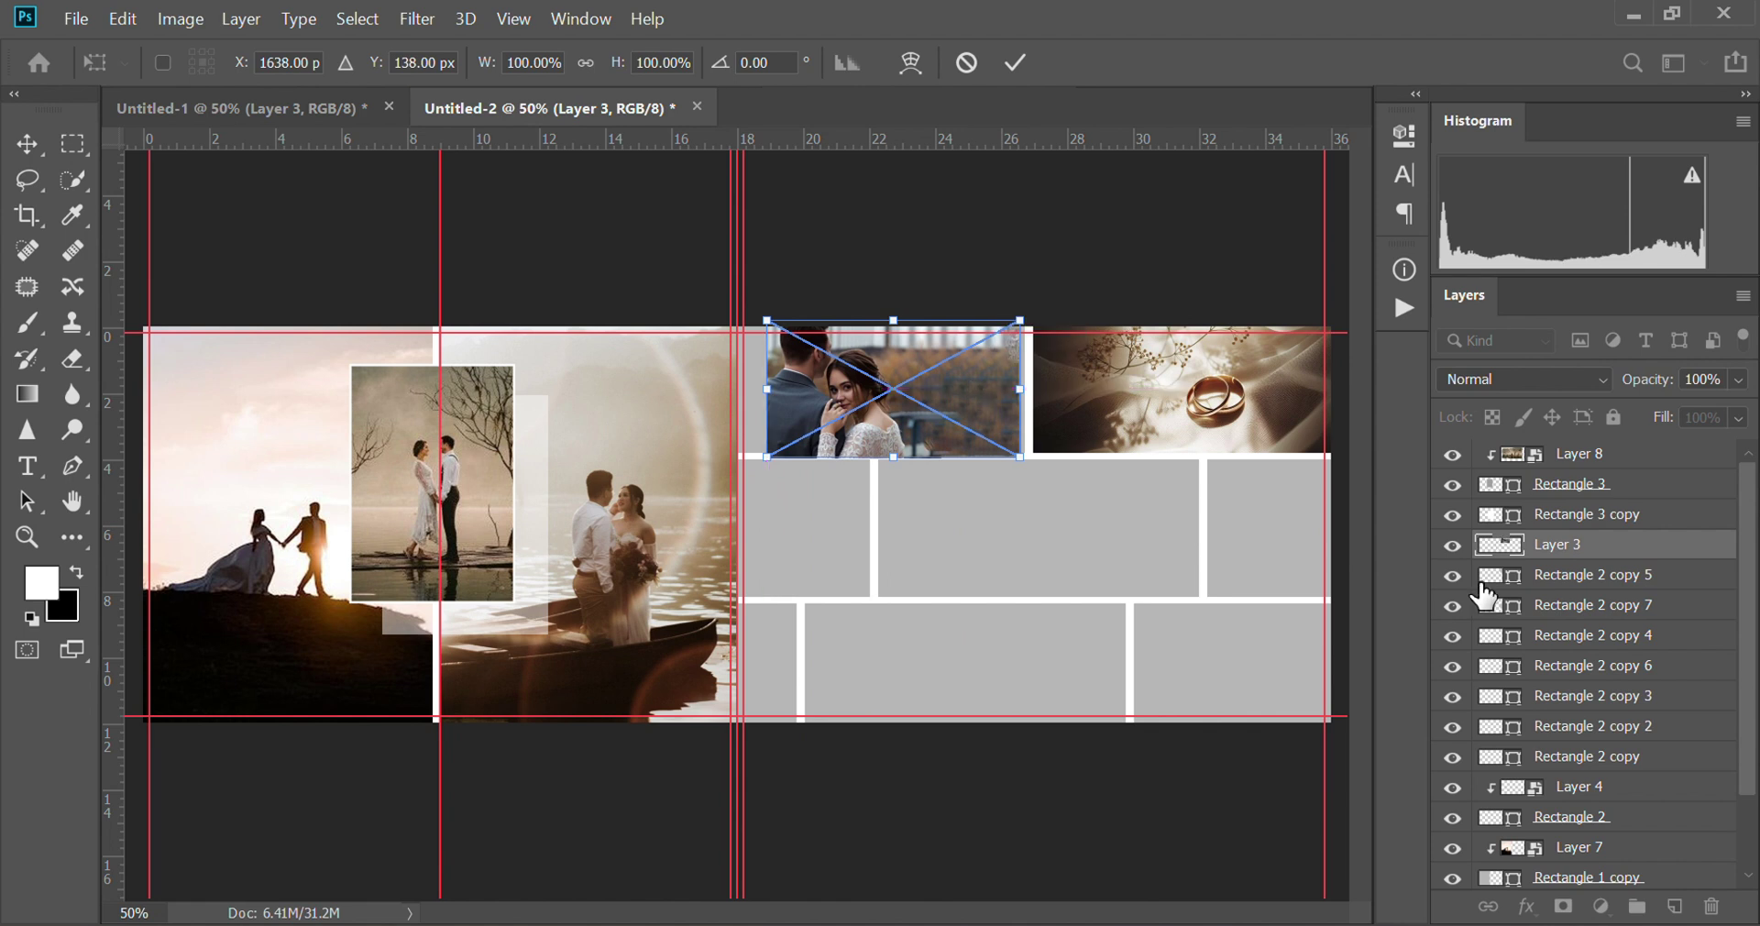
{"action": "key", "text": "Return"}
Step: Clip Layer 3 into Rectangle 2 copy 5 and enlarge it to about 110.76% to cover the tile
{"action": "left_click", "coordinate": [1566, 560], "text": "alt"}
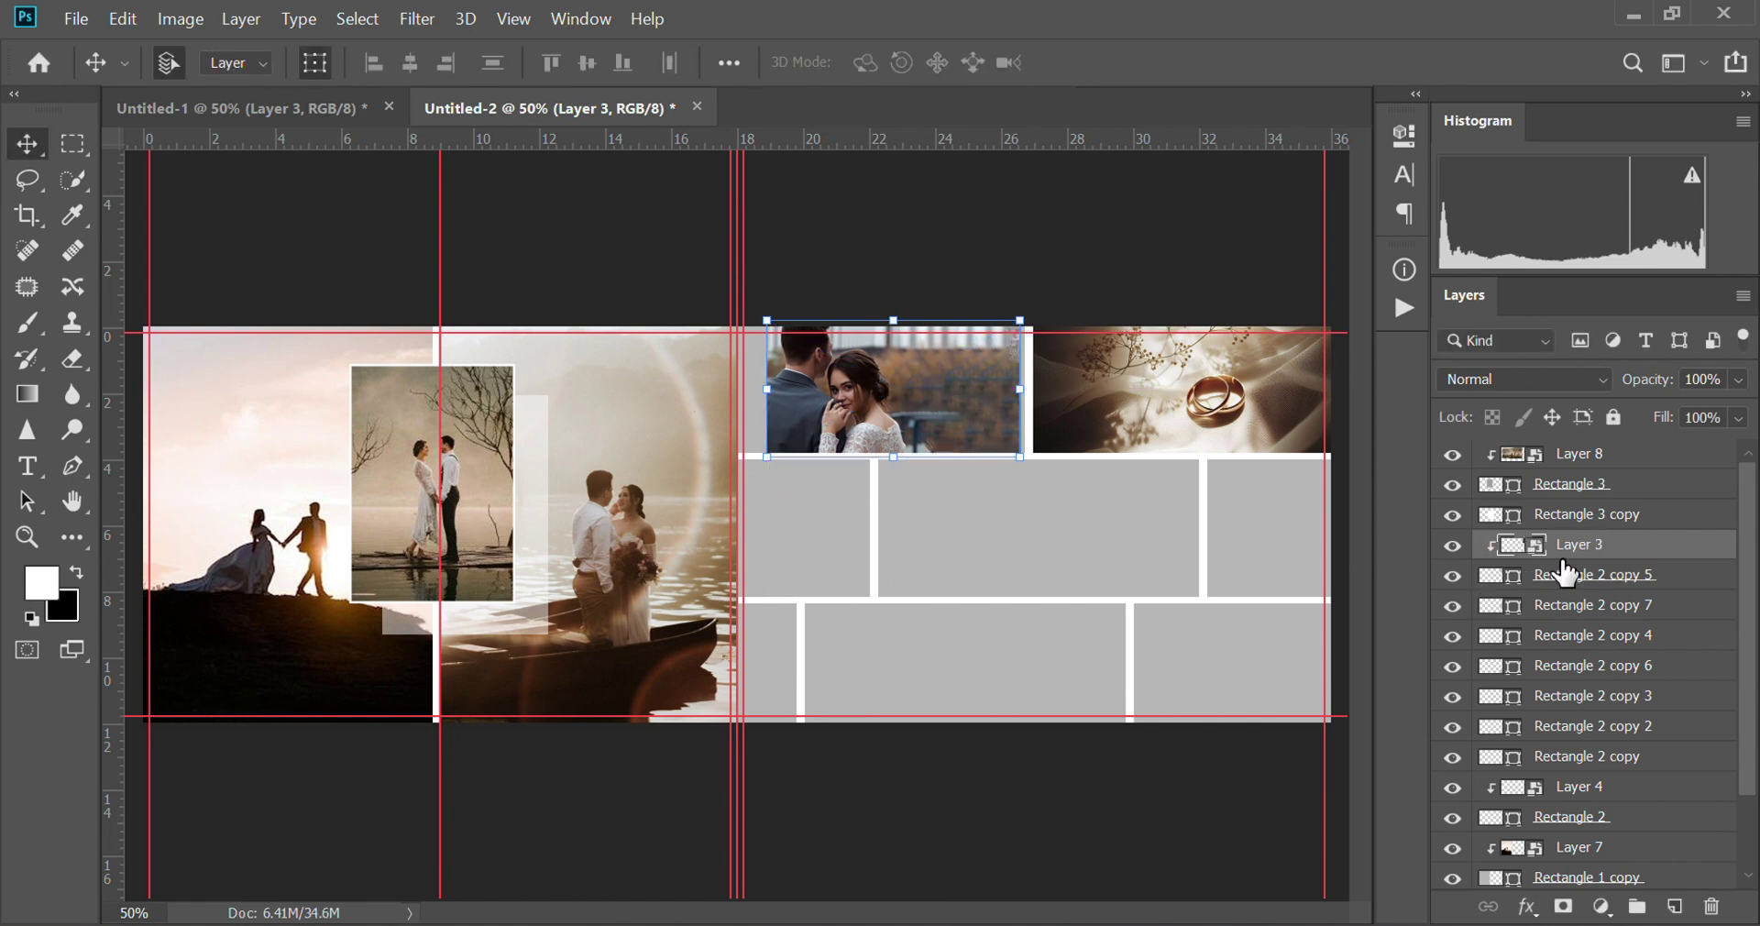
{"action": "key", "text": "ctrl+t"}
{"action": "left_click_drag", "start_coordinate": [767, 320], "coordinate": [743, 313]}
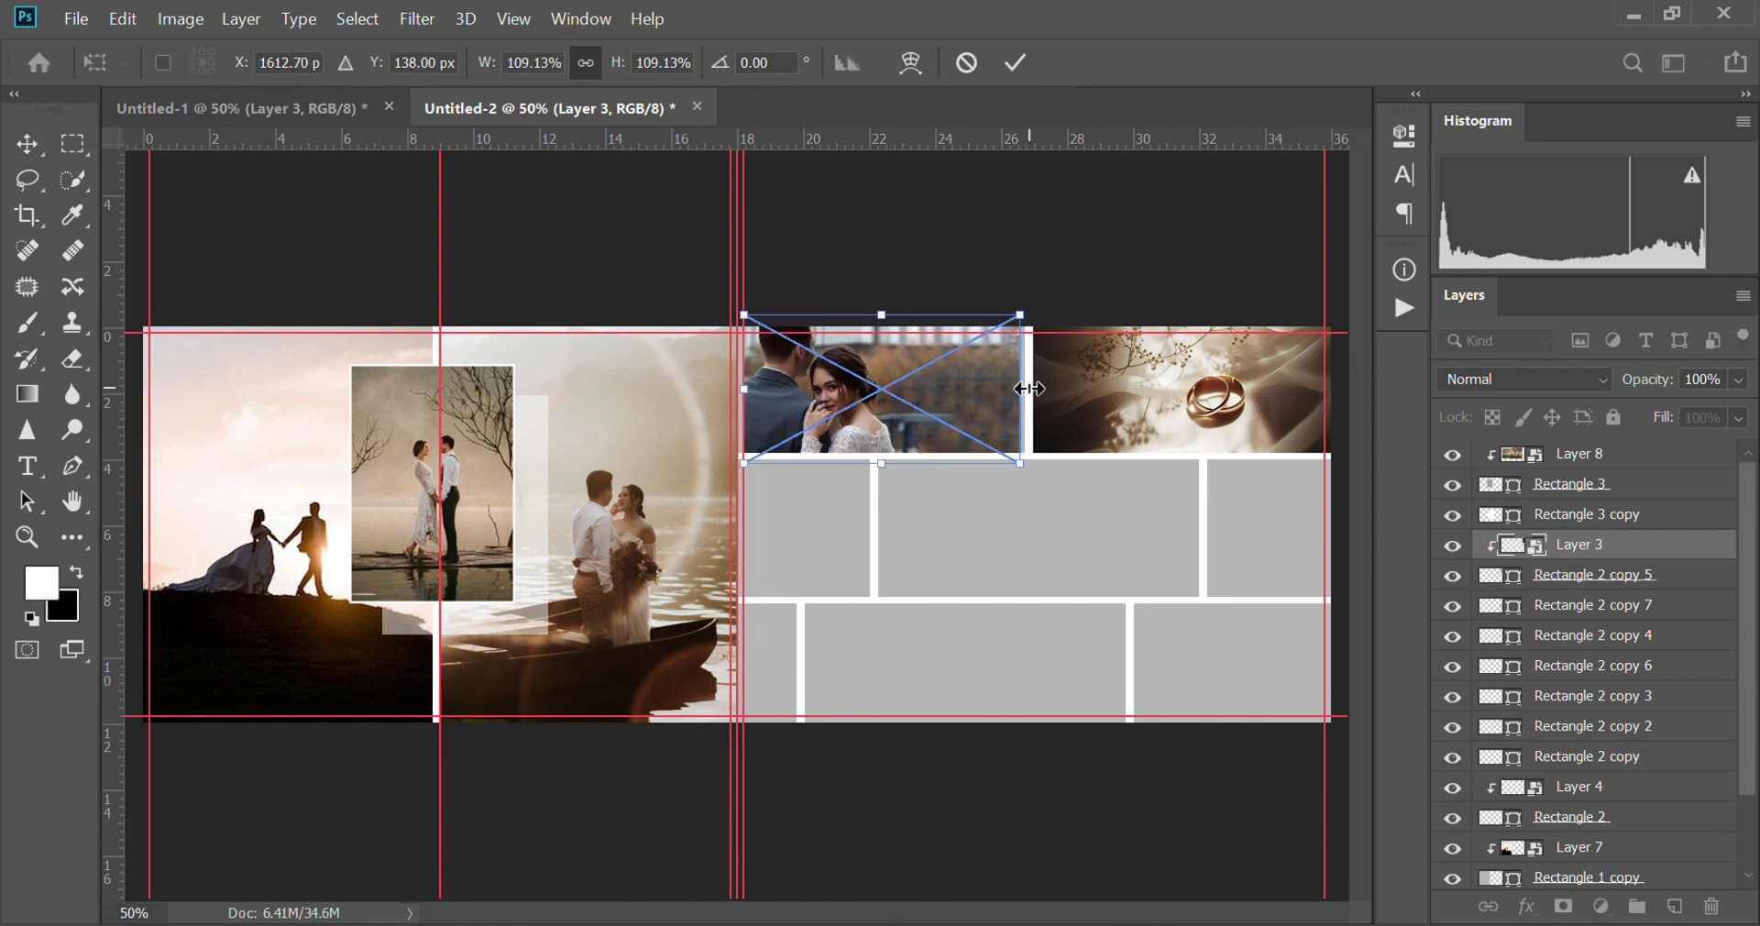
{"action": "left_click_drag", "start_coordinate": [1029, 396], "coordinate": [1030, 396]}
{"action": "key", "text": "Down"}
{"action": "key", "text": "Down"}
{"action": "key", "text": "Down"}
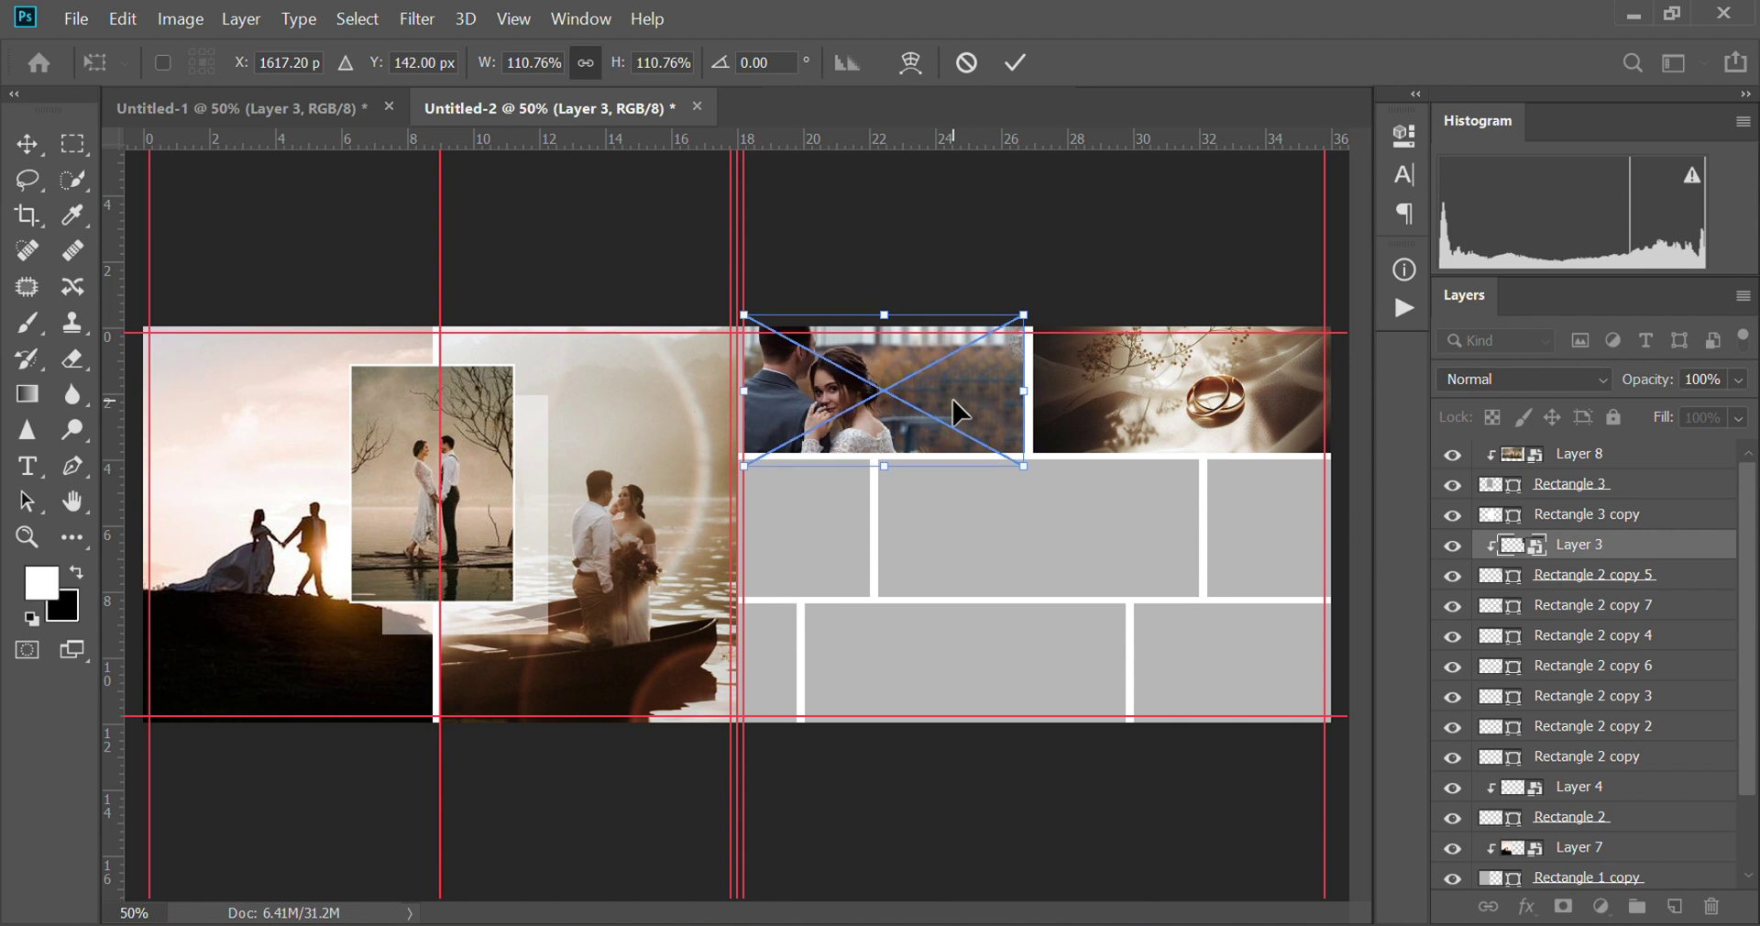
{"action": "key", "text": "Return"}
{"action": "left_click", "coordinate": [1025, 537]}
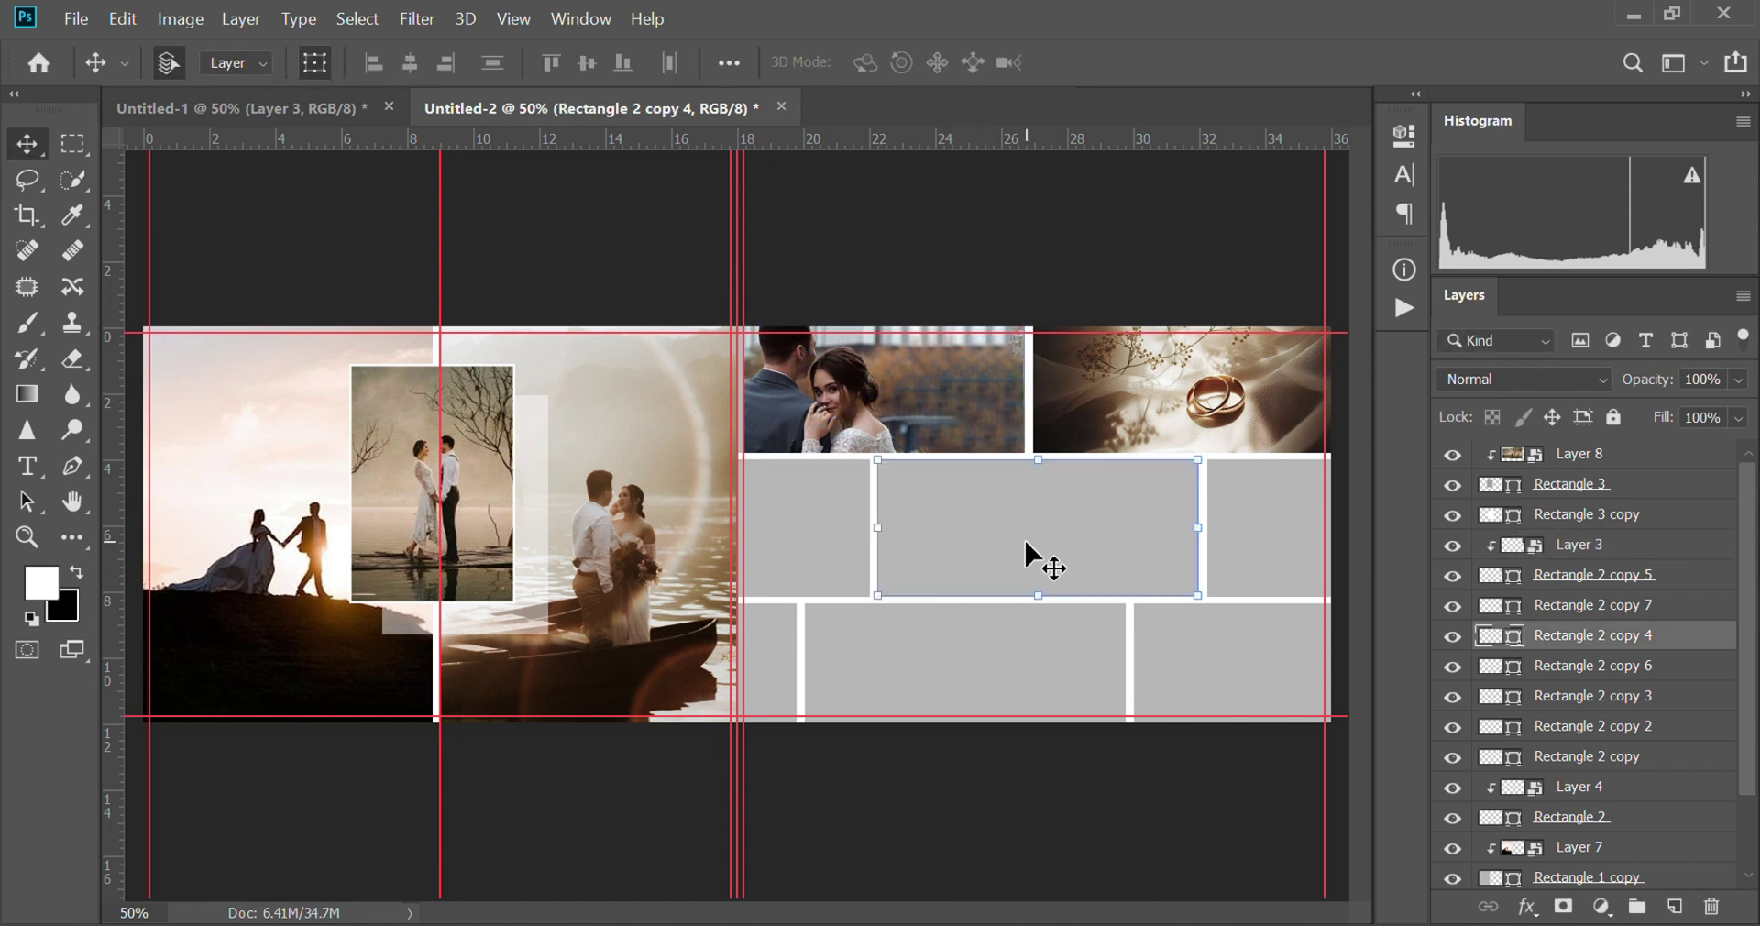
Step: Place the hand-holding photo (Layer 5) at 86%, shifted up, and clip it into Rectangle 2 copy 3
{"action": "left_click", "coordinate": [970, 665]}
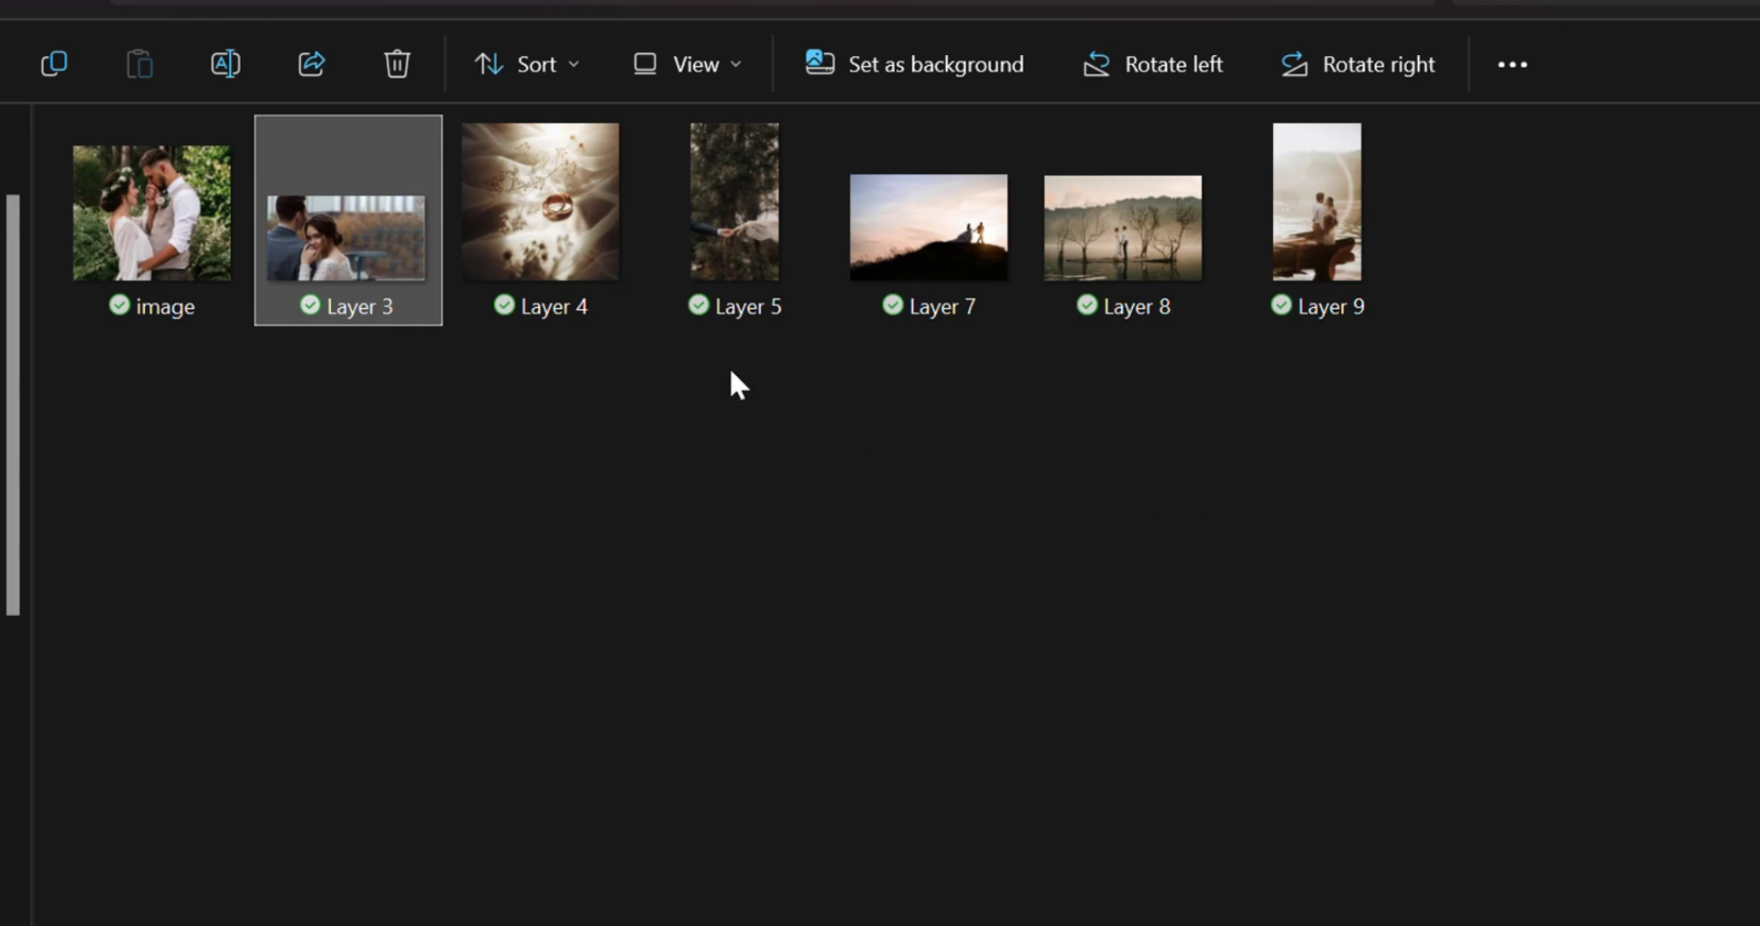
{"action": "mouse_move", "coordinate": [735, 202]}
{"action": "left_mouse_down"}
{"action": "mouse_move", "coordinate": [975, 700]}
{"action": "mouse_move", "coordinate": [971, 662]}
{"action": "left_mouse_up"}
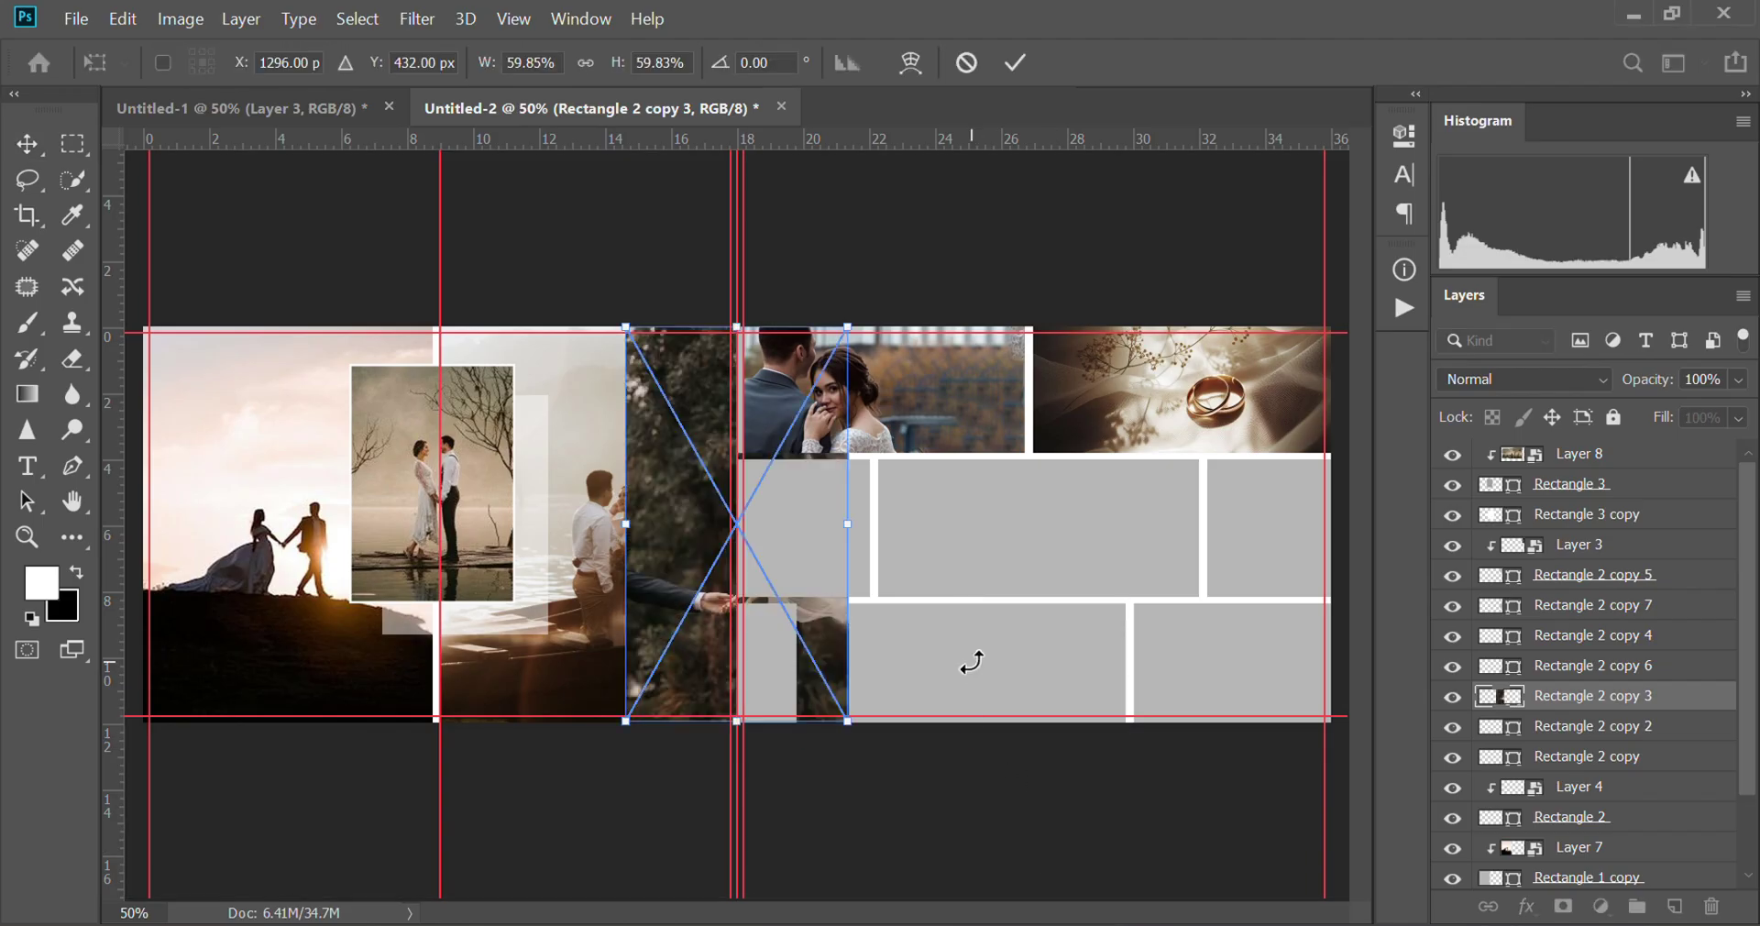
{"action": "left_click_drag", "start_coordinate": [686, 569], "coordinate": [903, 660]}
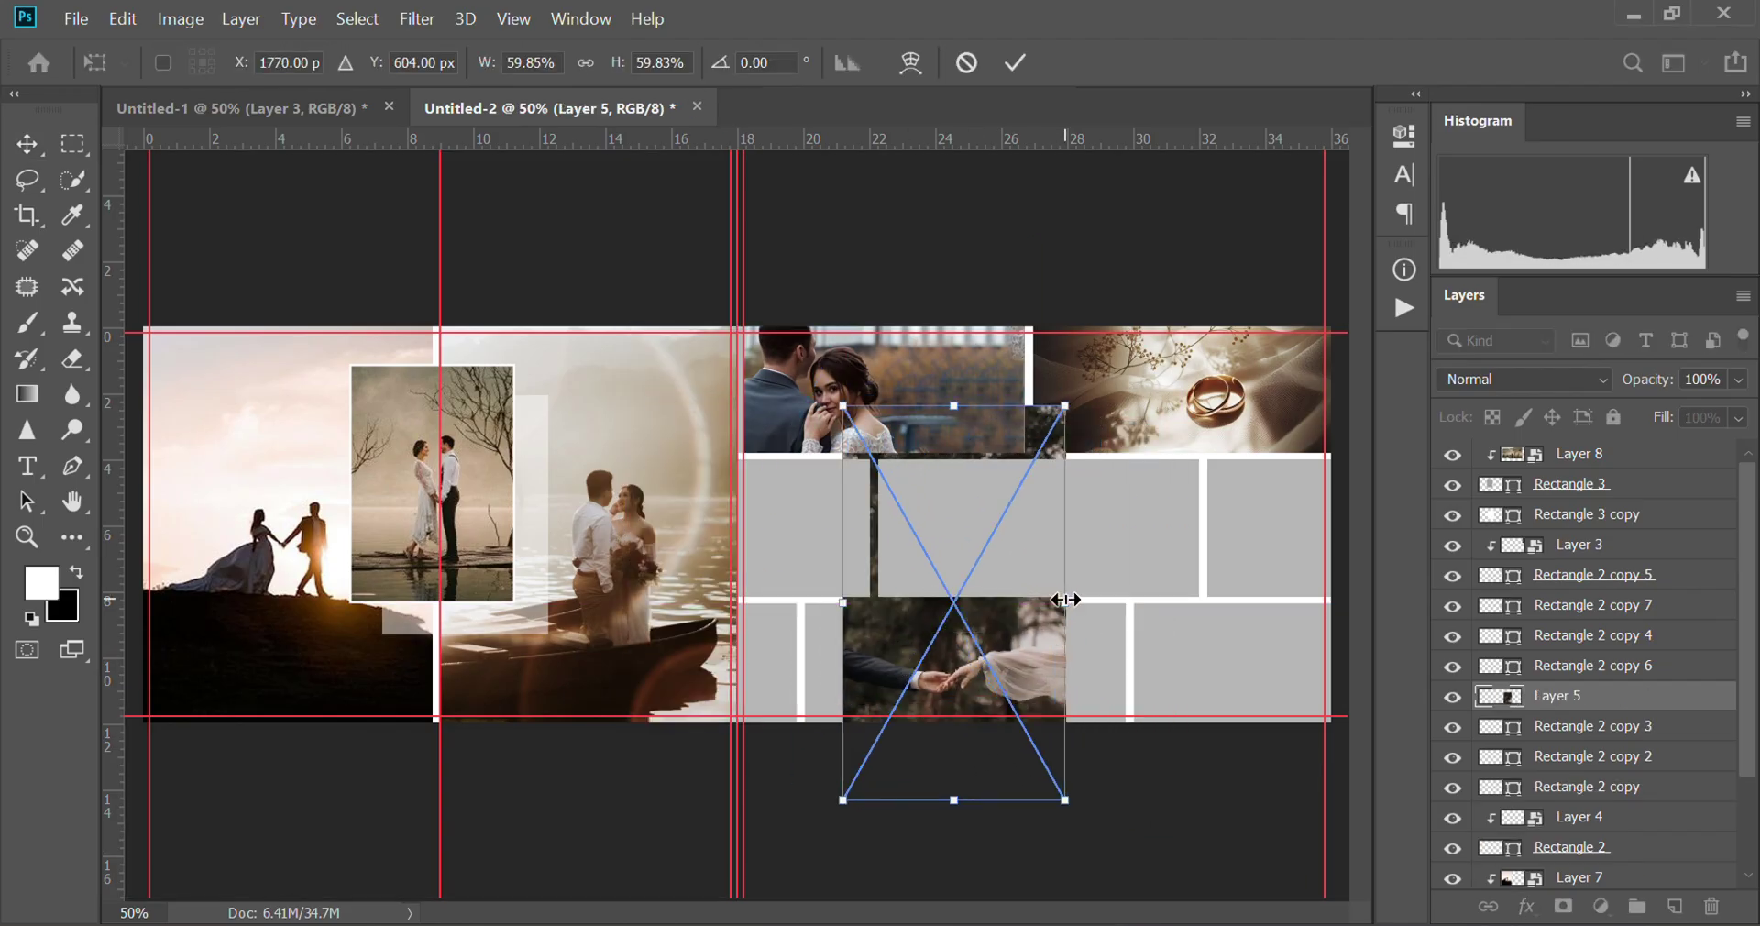
{"action": "left_click_drag", "start_coordinate": [1065, 600], "coordinate": [1125, 608]}
{"action": "left_click_drag", "start_coordinate": [843, 603], "coordinate": [805, 603]}
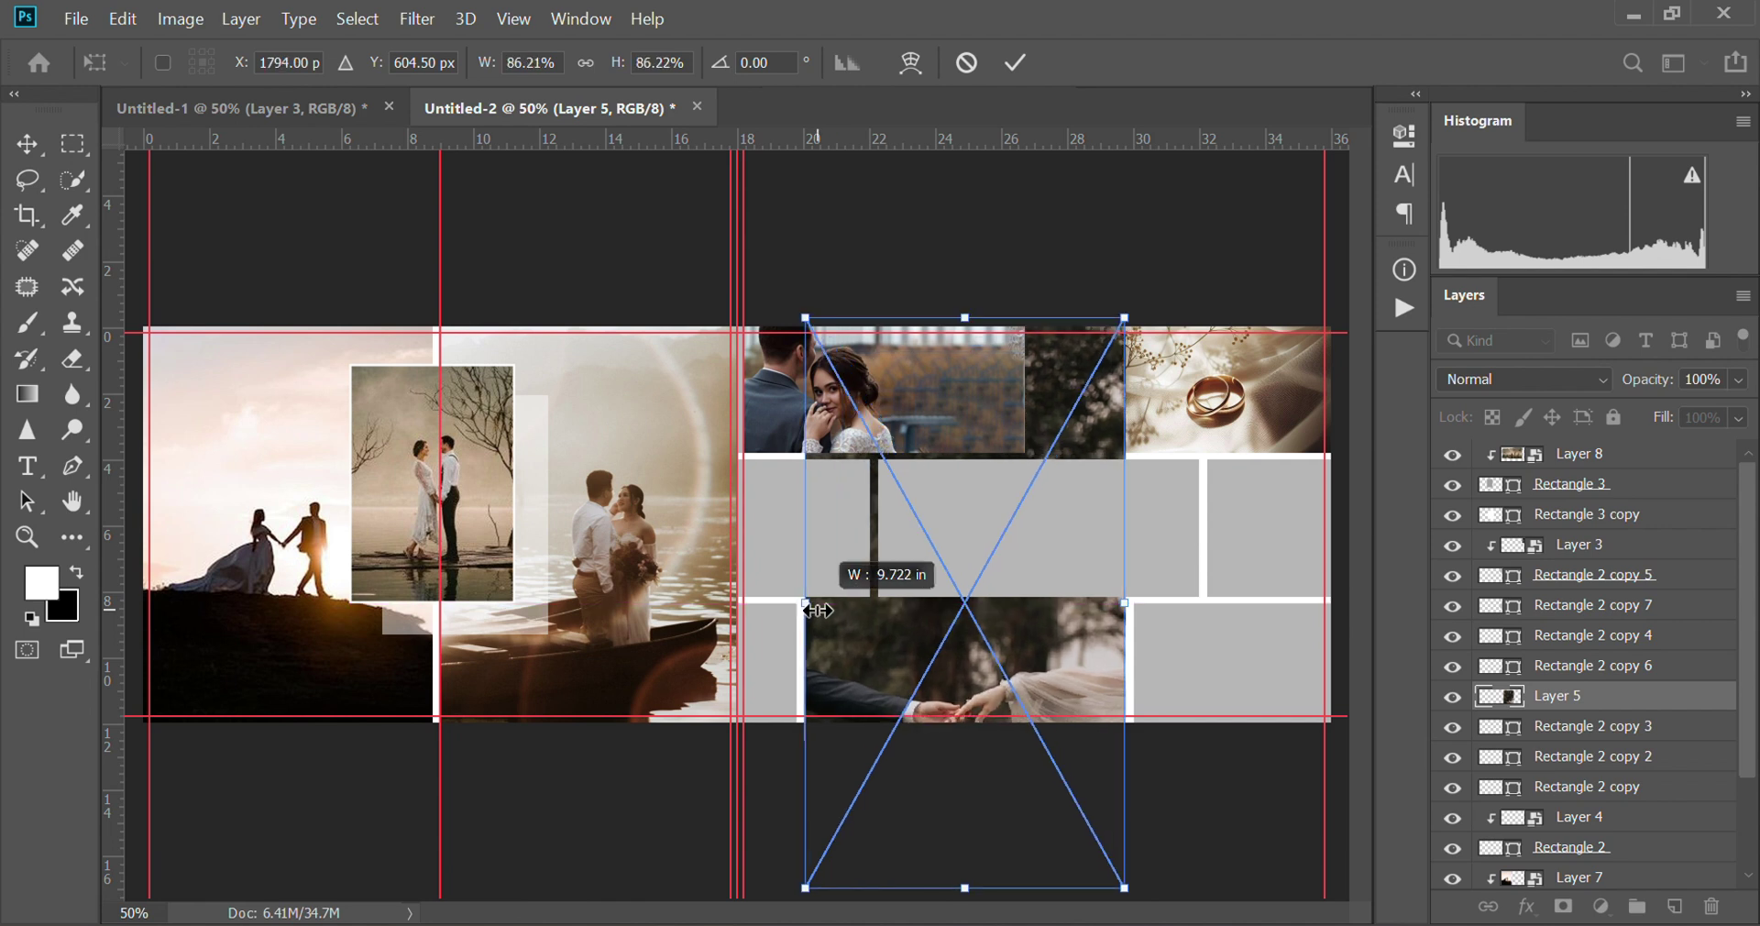
{"action": "left_click_drag", "start_coordinate": [994, 683], "coordinate": [995, 639]}
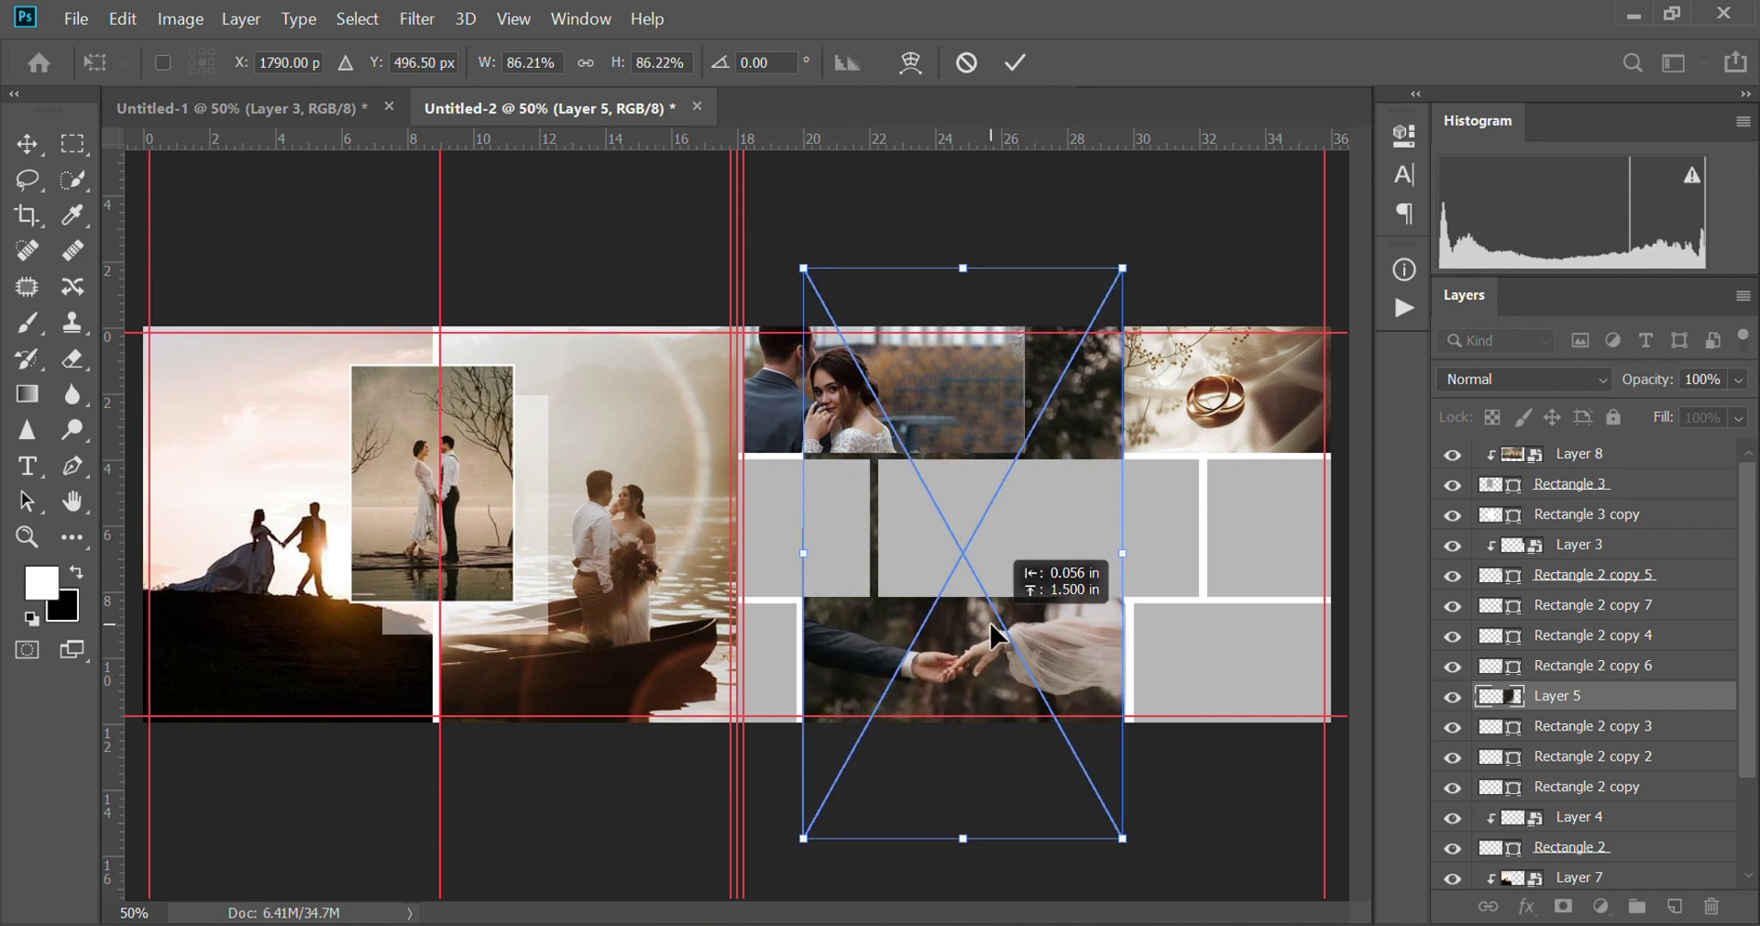
{"action": "key", "text": "Return"}
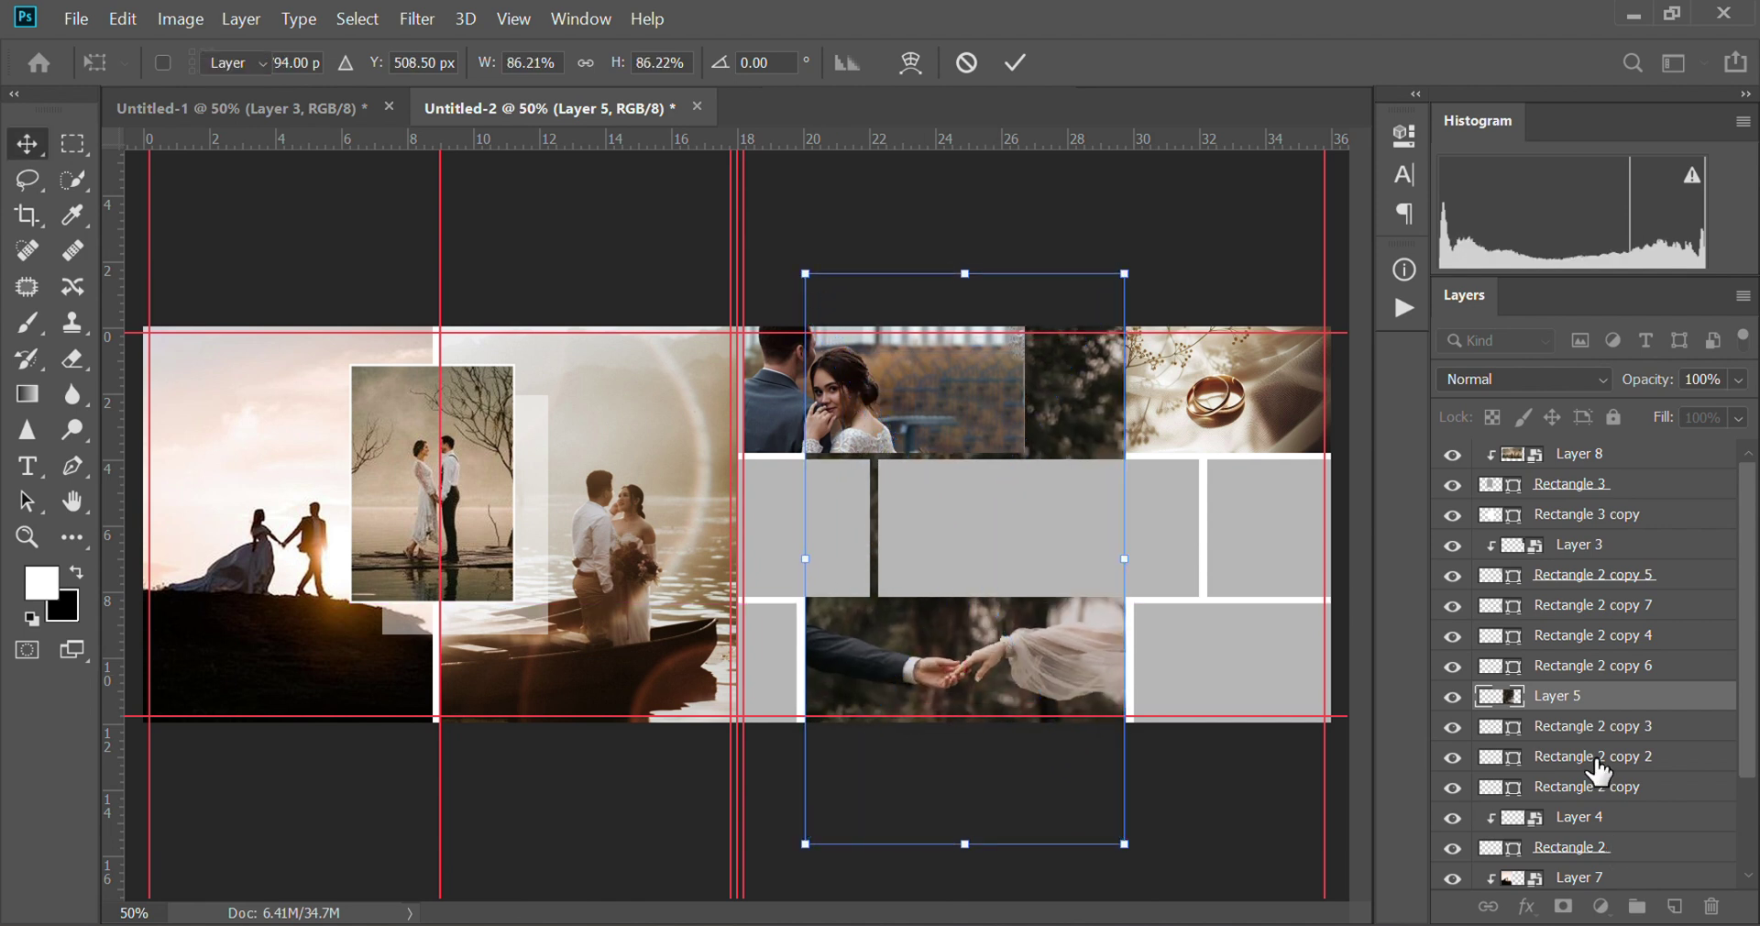
{"action": "left_click", "coordinate": [1599, 704], "text": "alt"}
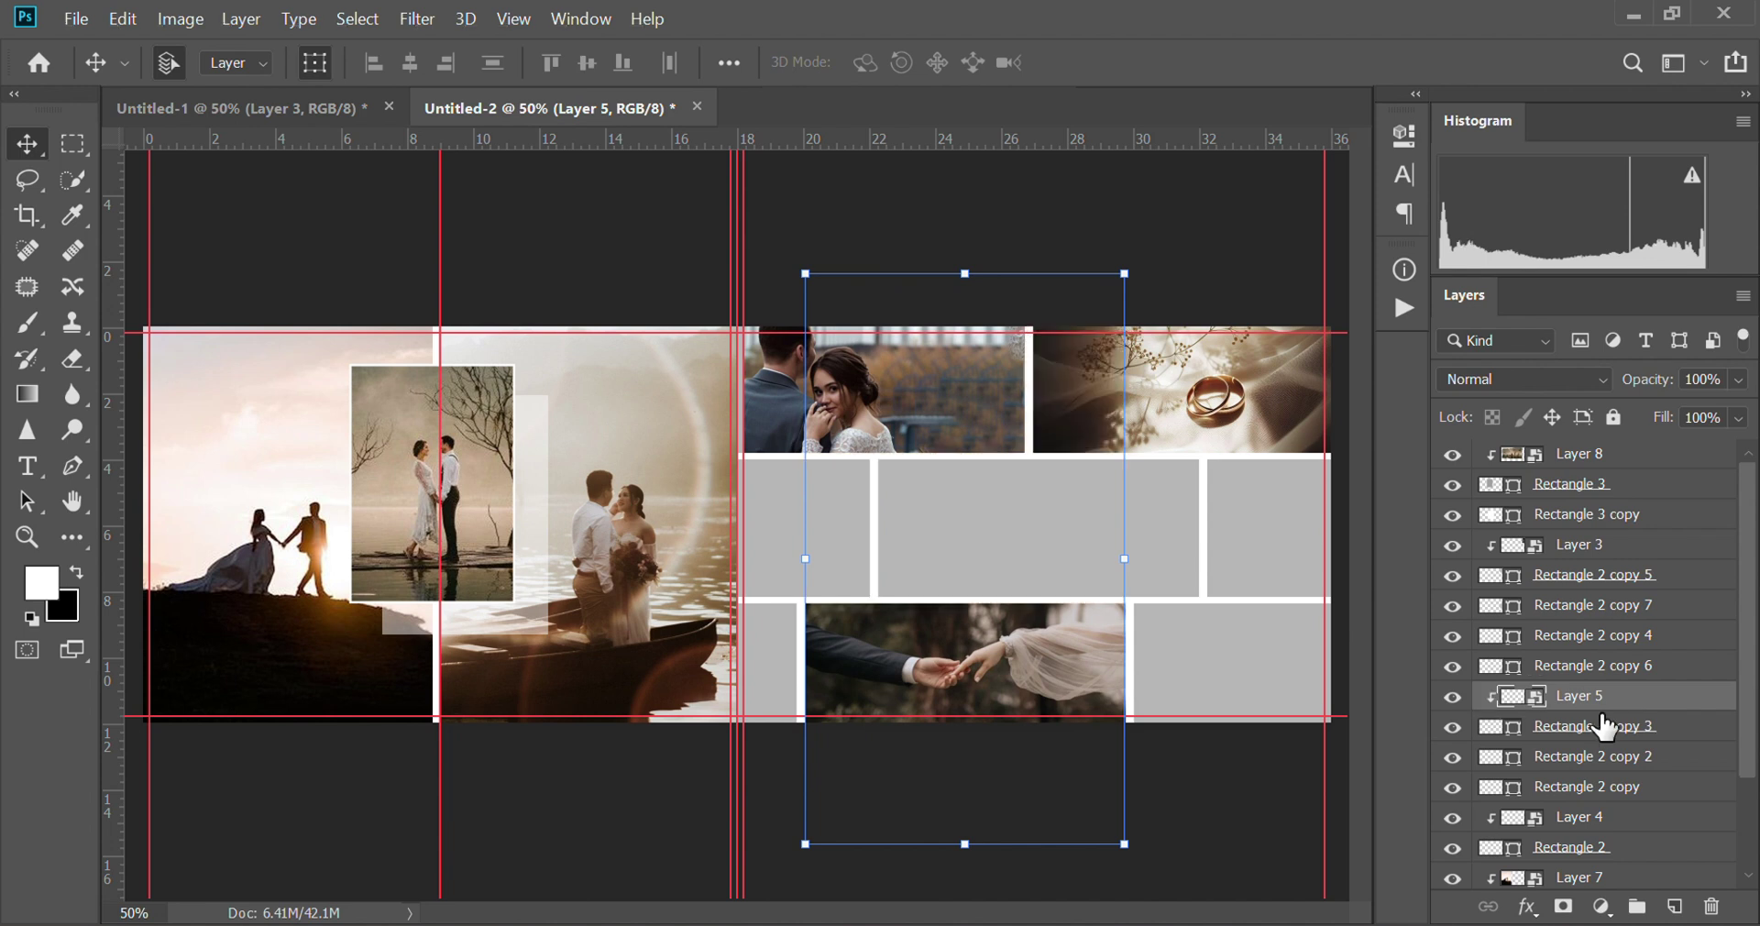
{"action": "left_click", "coordinate": [1219, 802]}
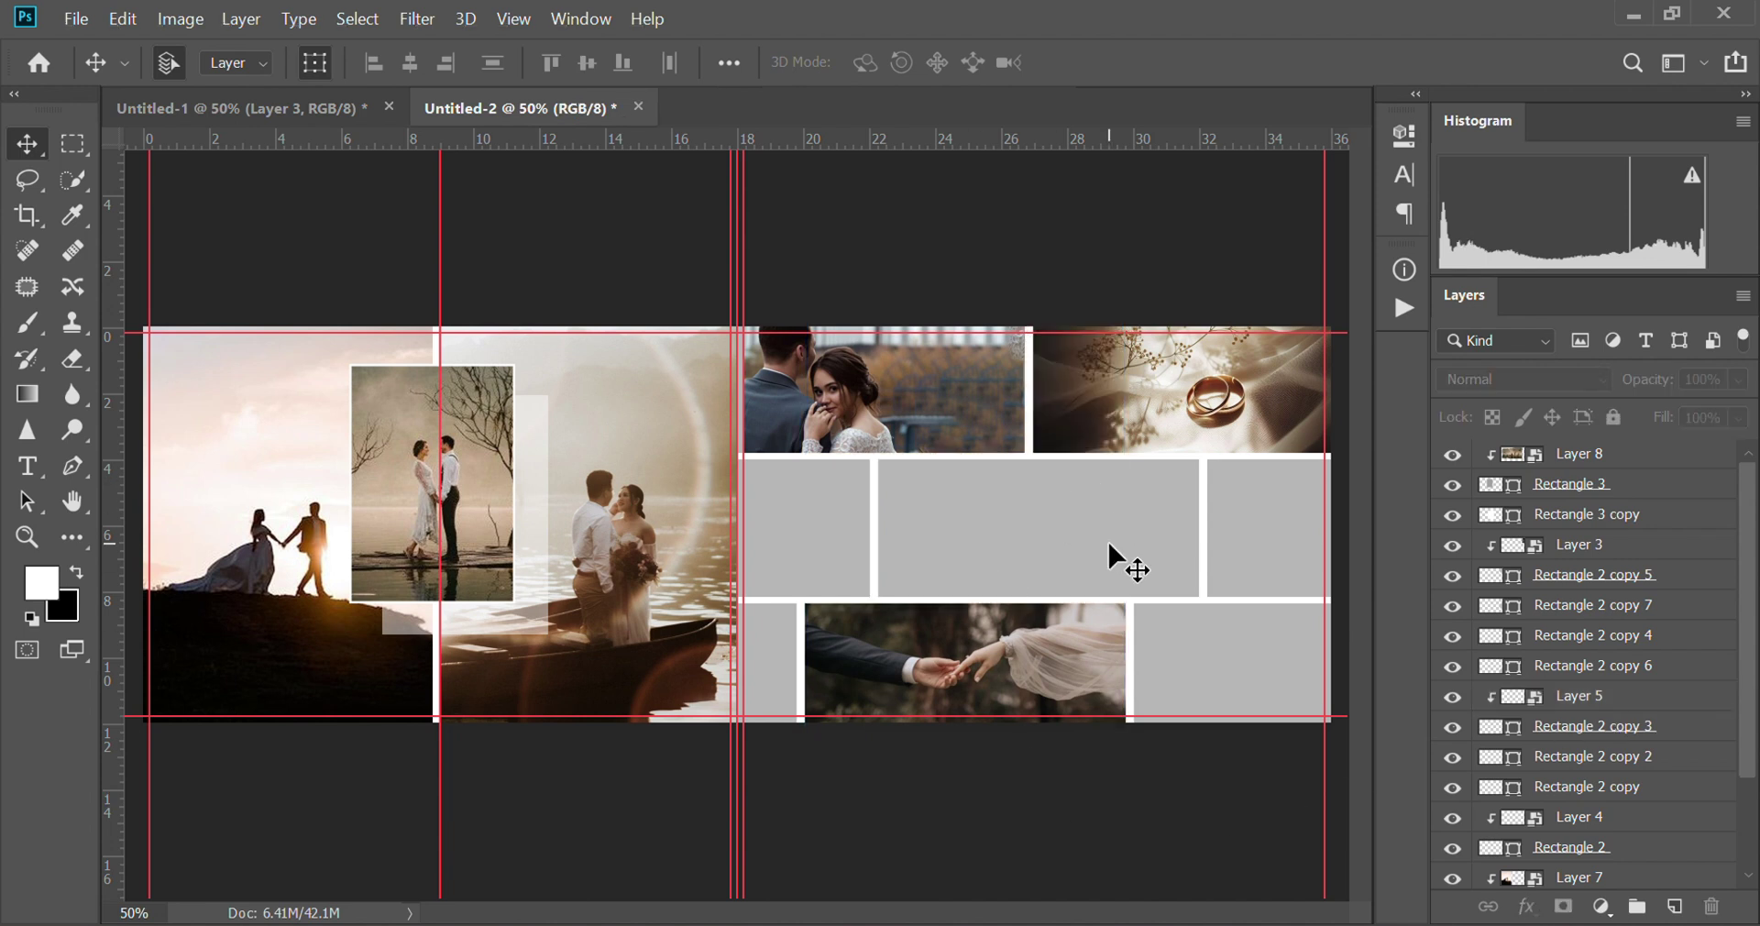
{"action": "left_click", "coordinate": [1109, 545]}
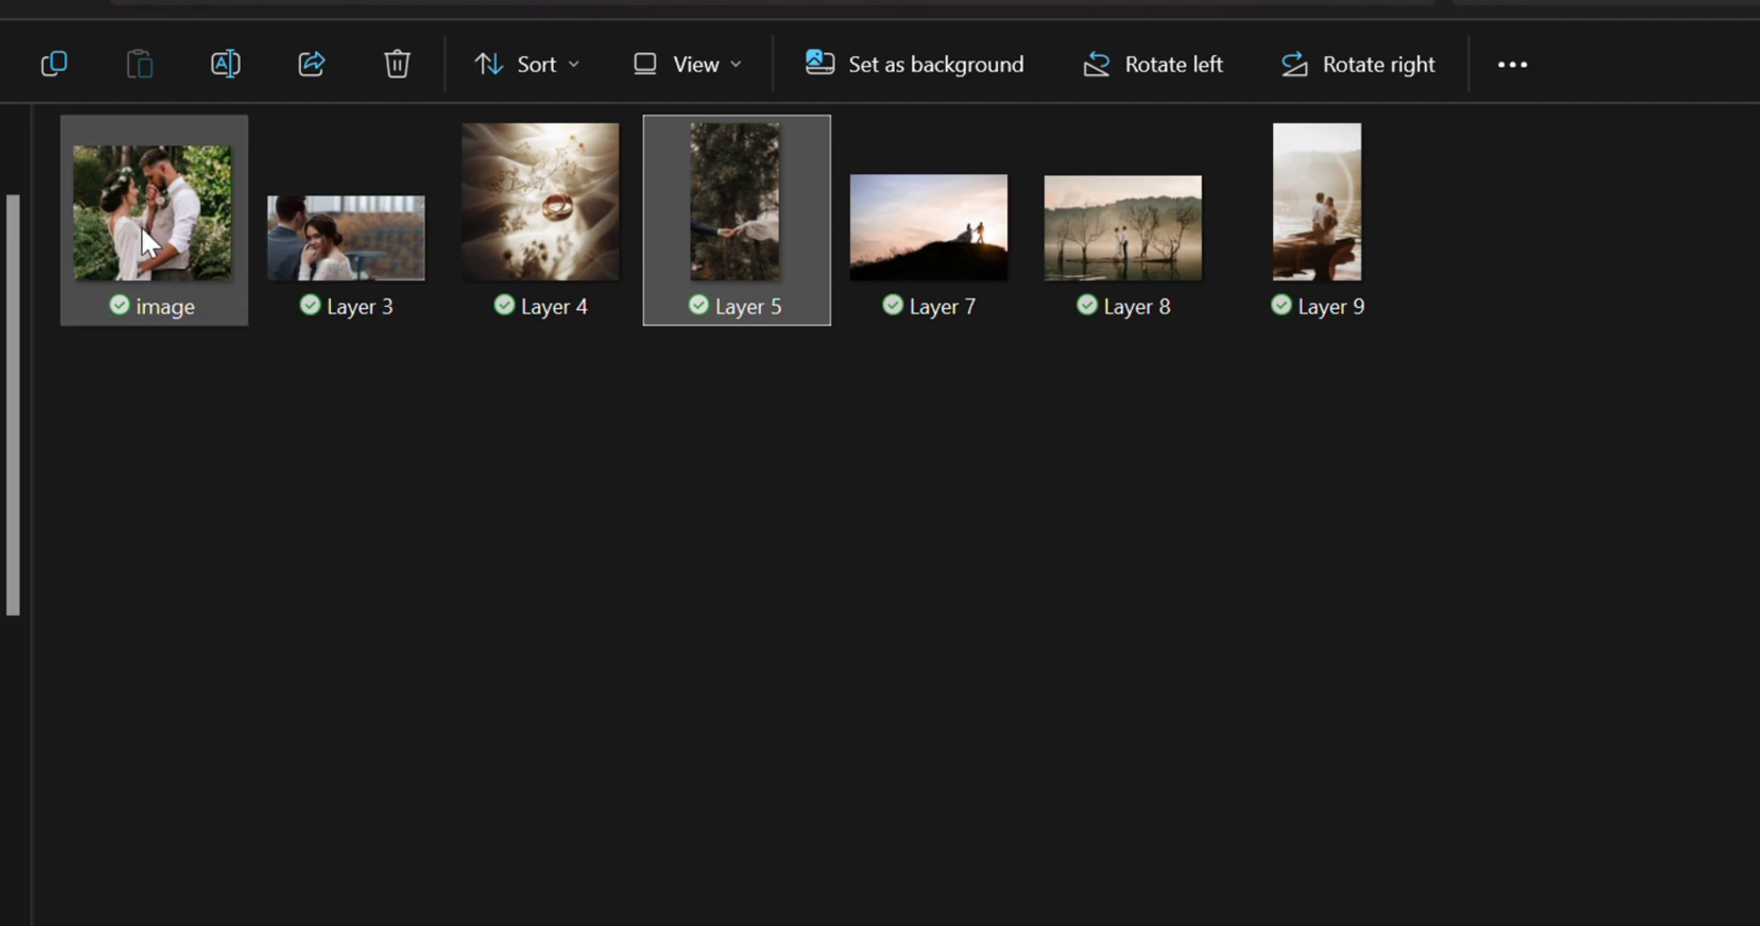
Step: Place the garden couple photo and scale it over the middle grey frame
{"action": "left_click_drag", "start_coordinate": [145, 194], "coordinate": [1045, 852]}
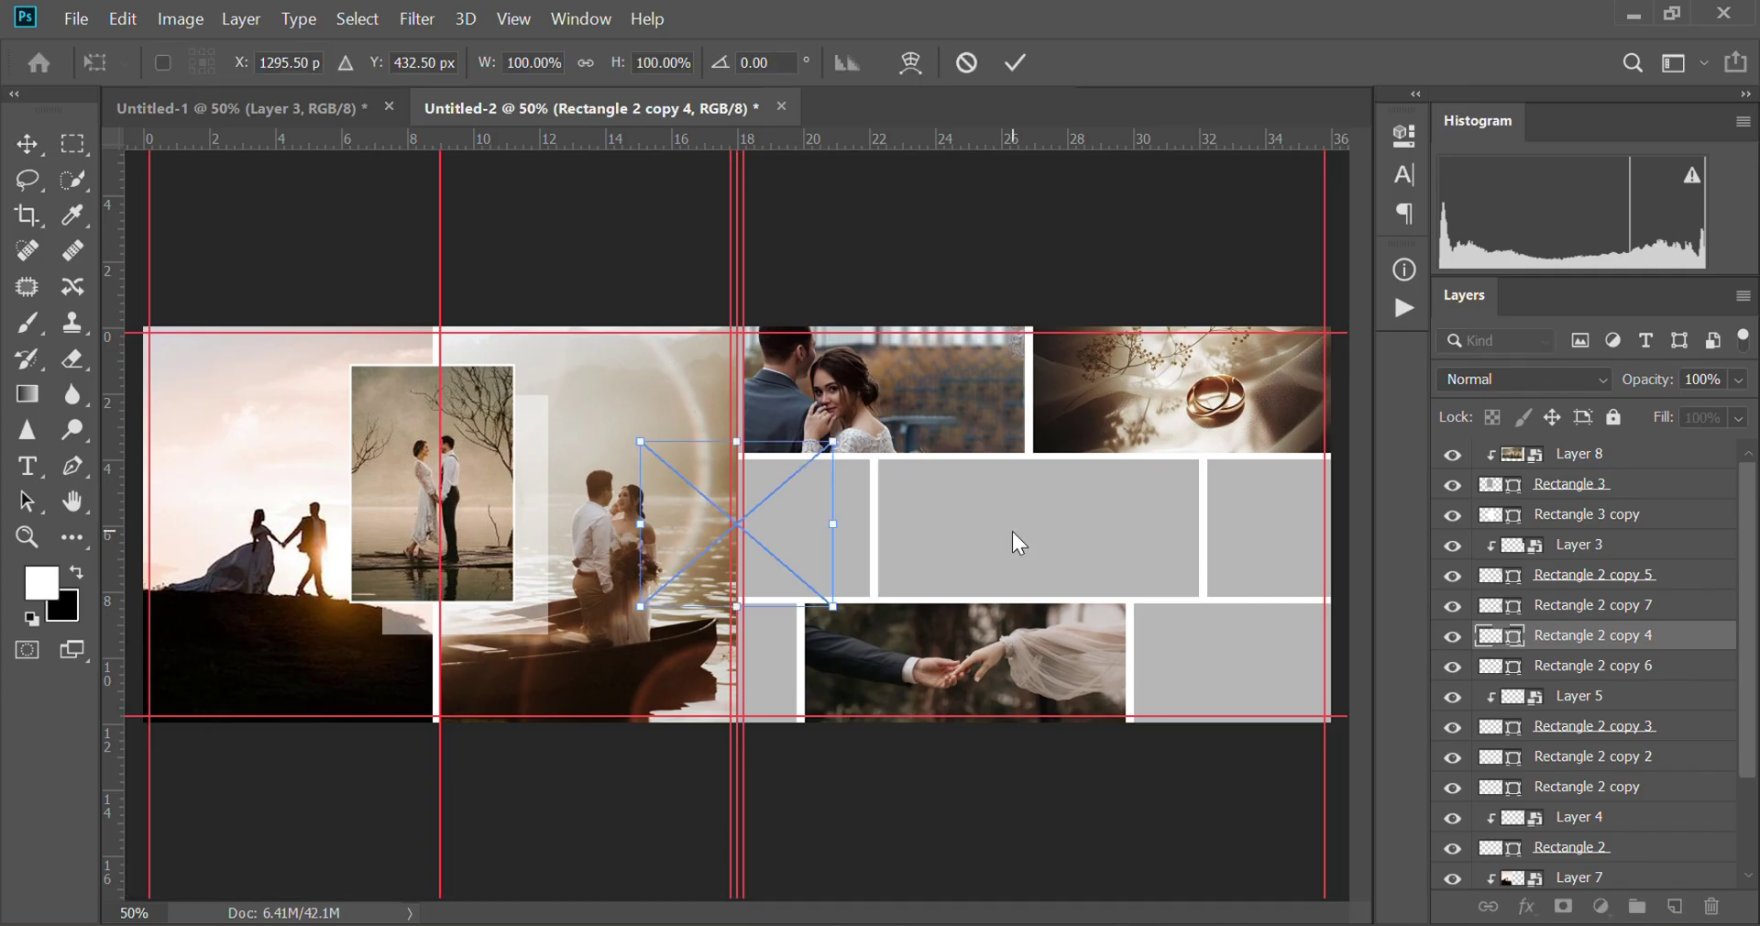
{"action": "left_click_drag", "start_coordinate": [698, 520], "coordinate": [1010, 508]}
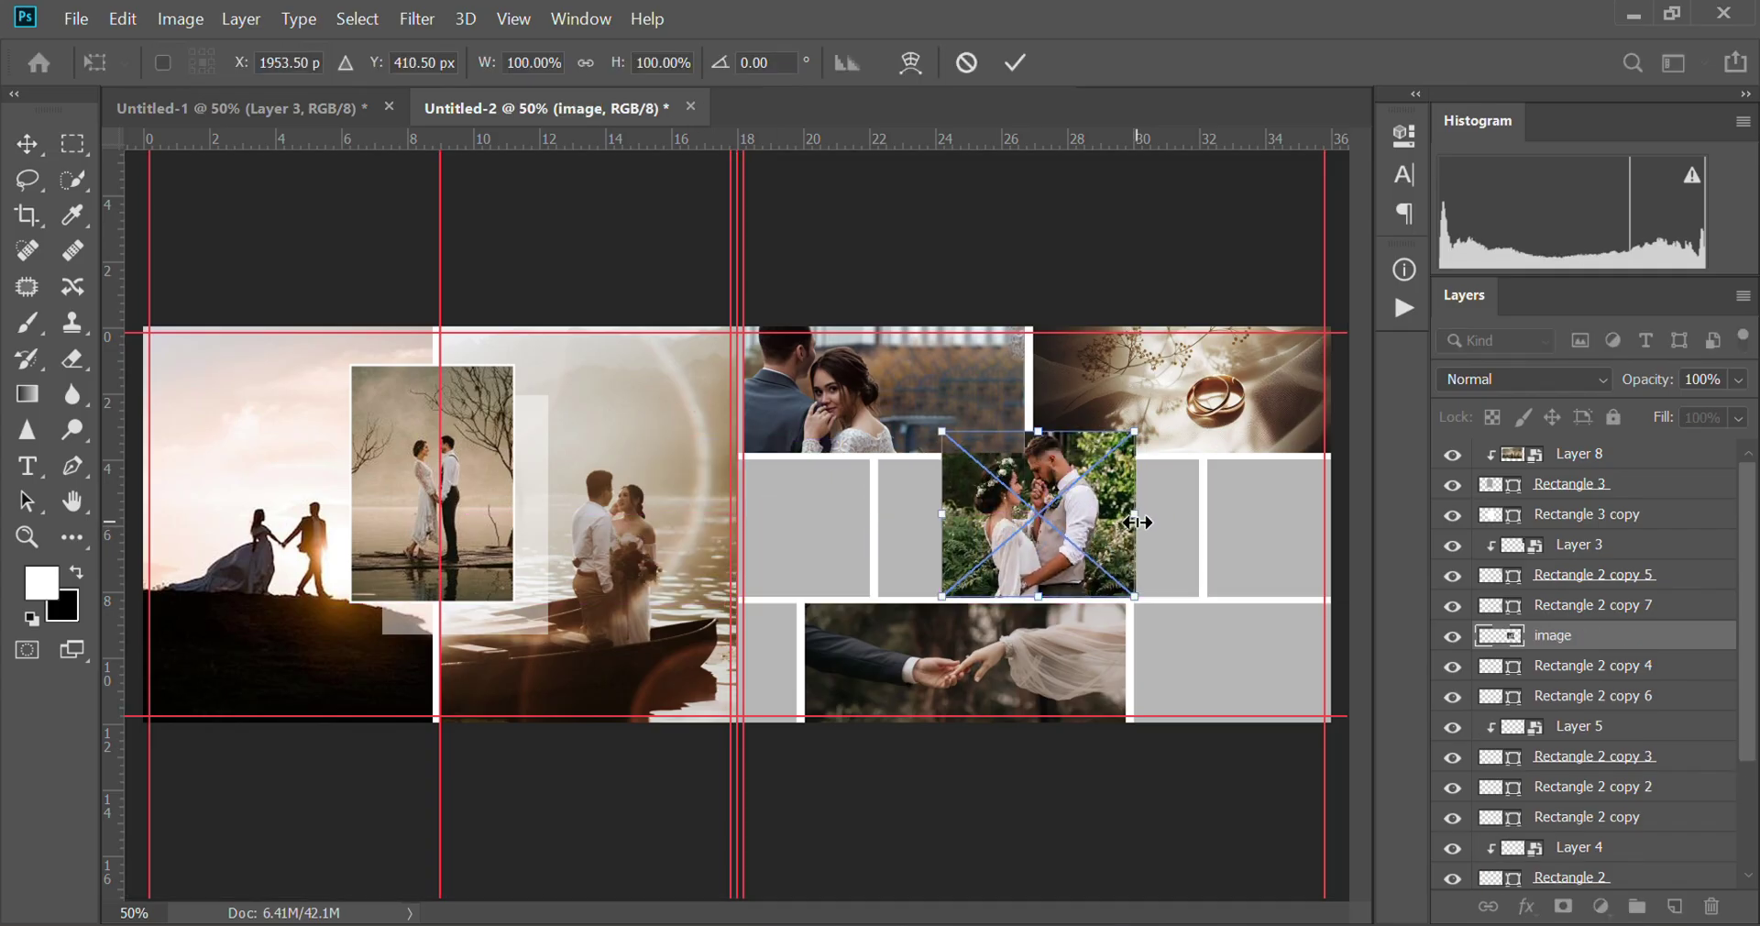
{"action": "left_click_drag", "start_coordinate": [1135, 512], "coordinate": [1170, 514]}
{"action": "left_click_drag", "start_coordinate": [936, 510], "coordinate": [924, 511]}
{"action": "left_click_drag", "start_coordinate": [1040, 566], "coordinate": [1030, 543]}
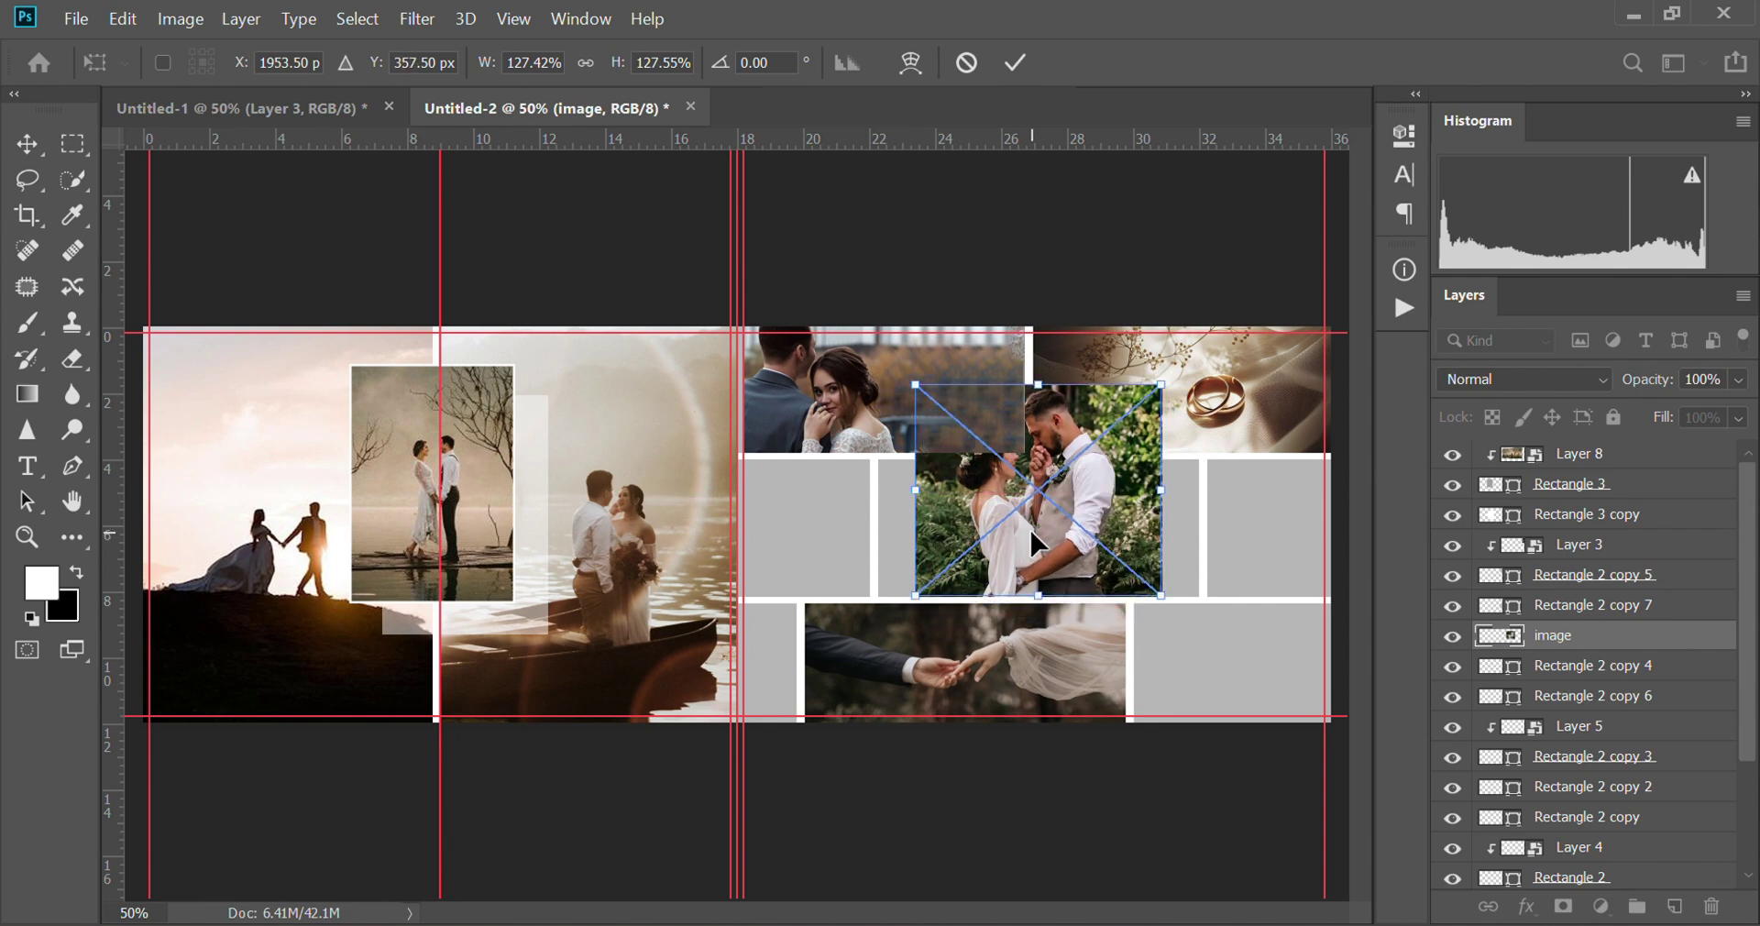
{"action": "key", "text": "Return"}
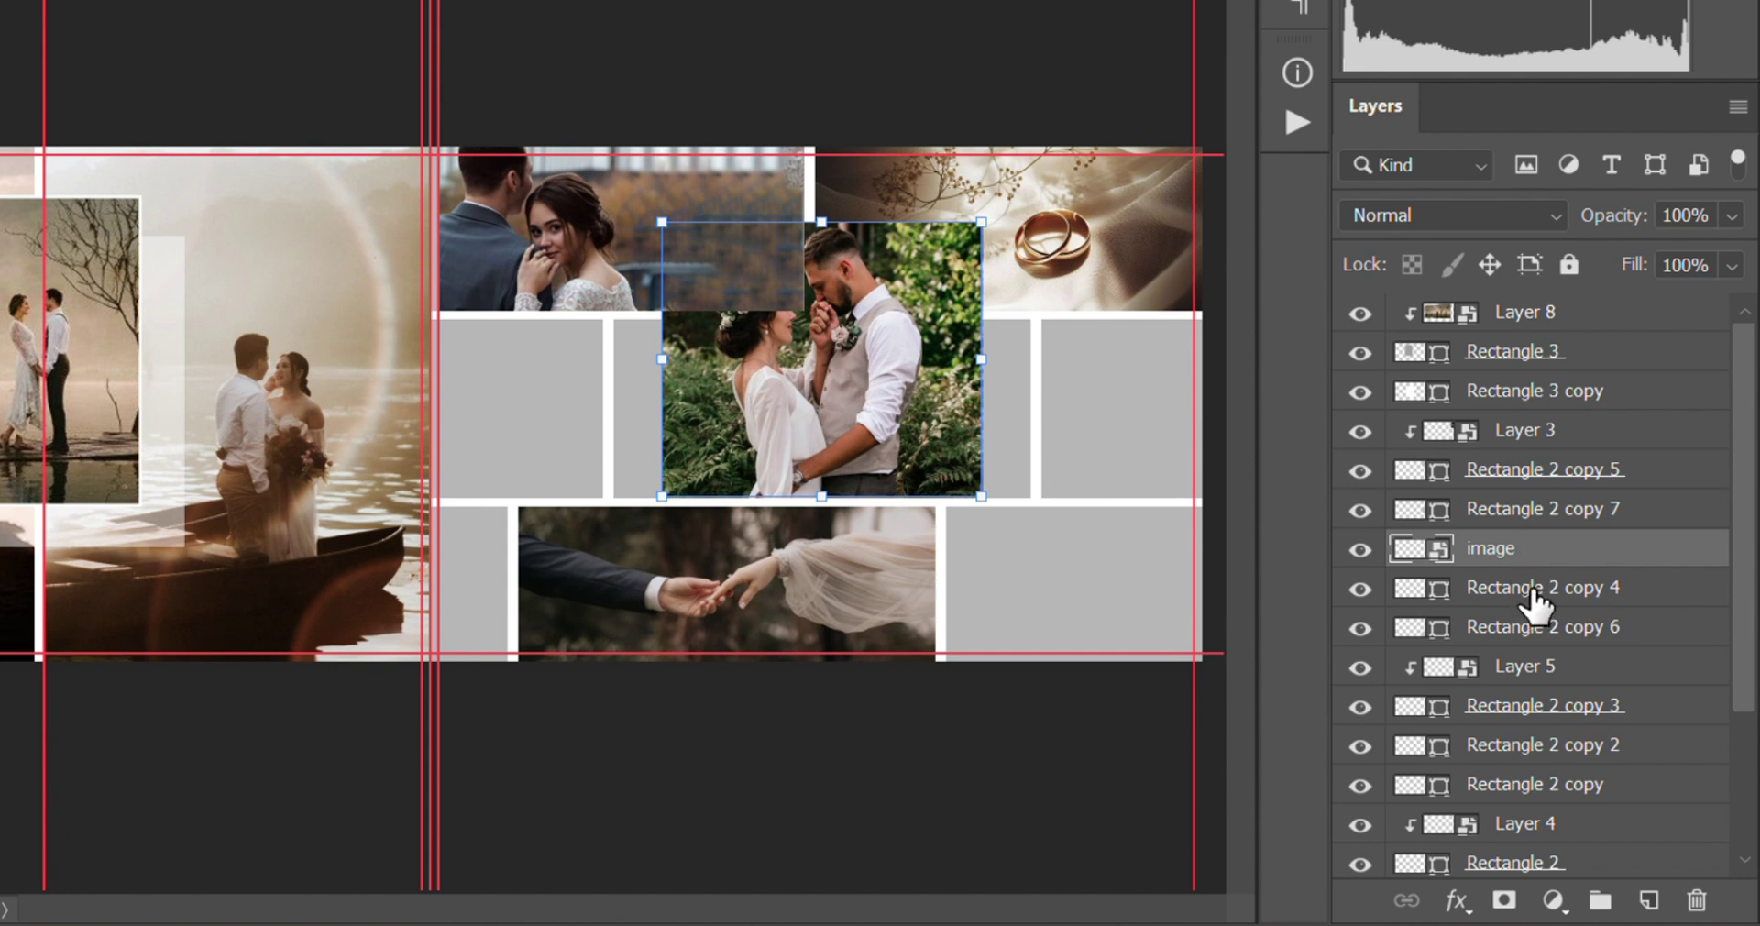
Step: Move the photo and Rectangle 2 copy 4 to the top, clip the photo, and duplicate it
{"action": "left_click", "coordinate": [1531, 591], "text": "shift"}
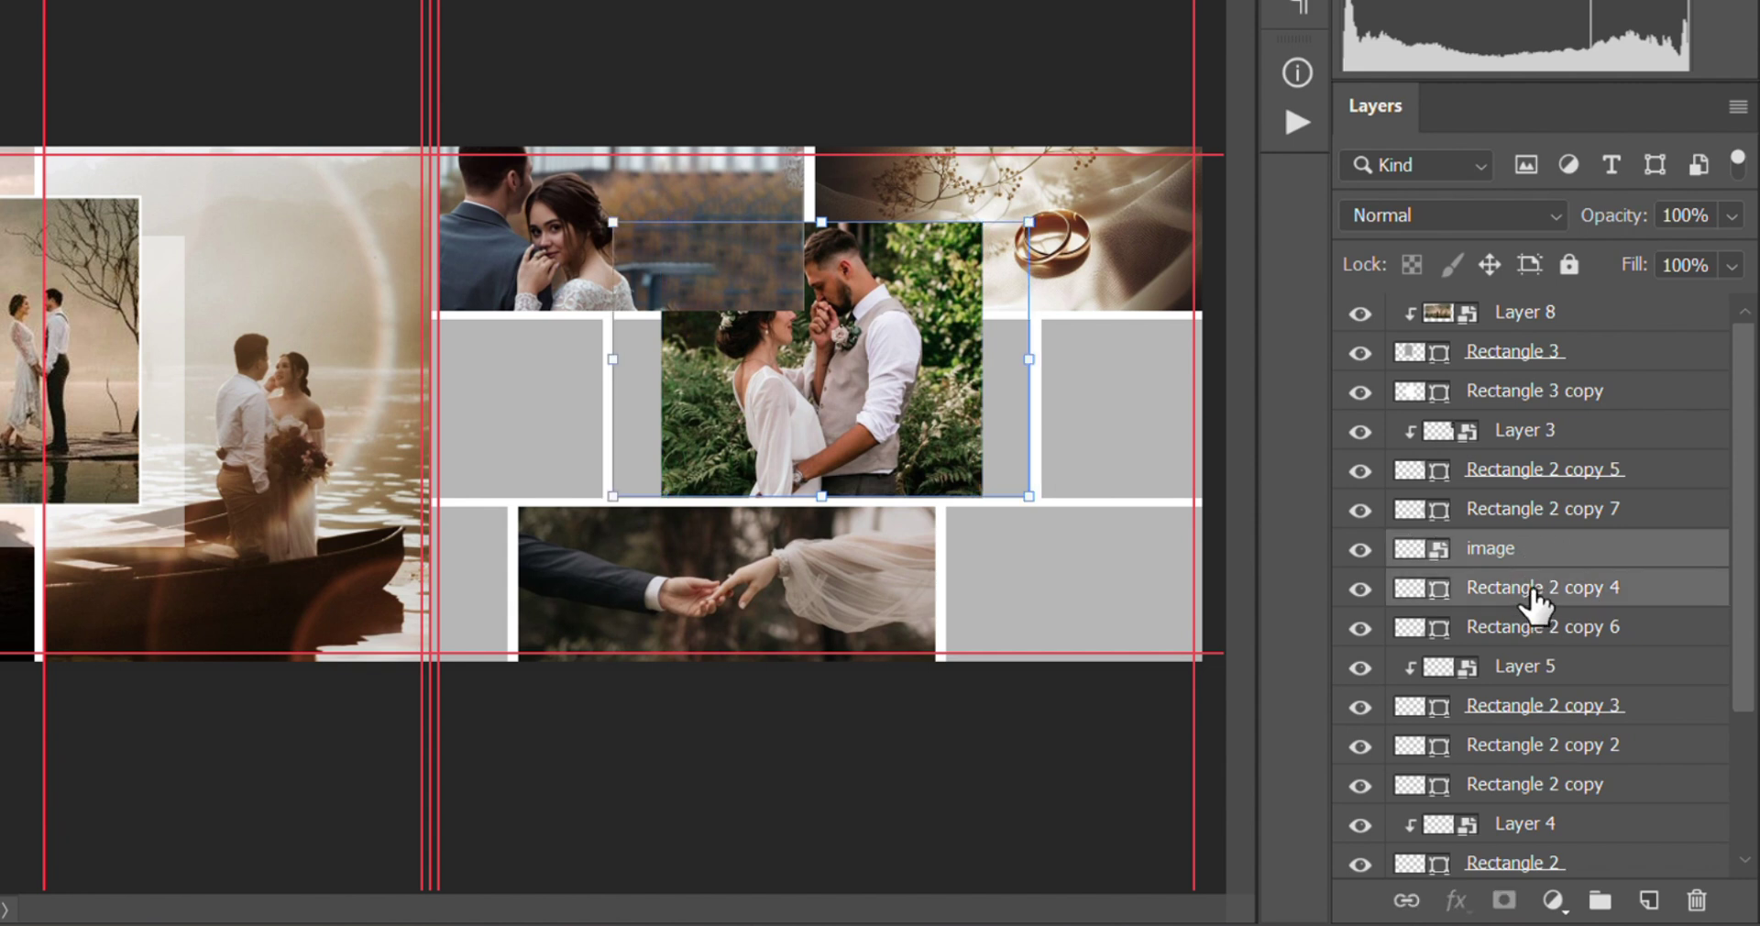
{"action": "key", "text": "ctrl+shift+bracketright"}
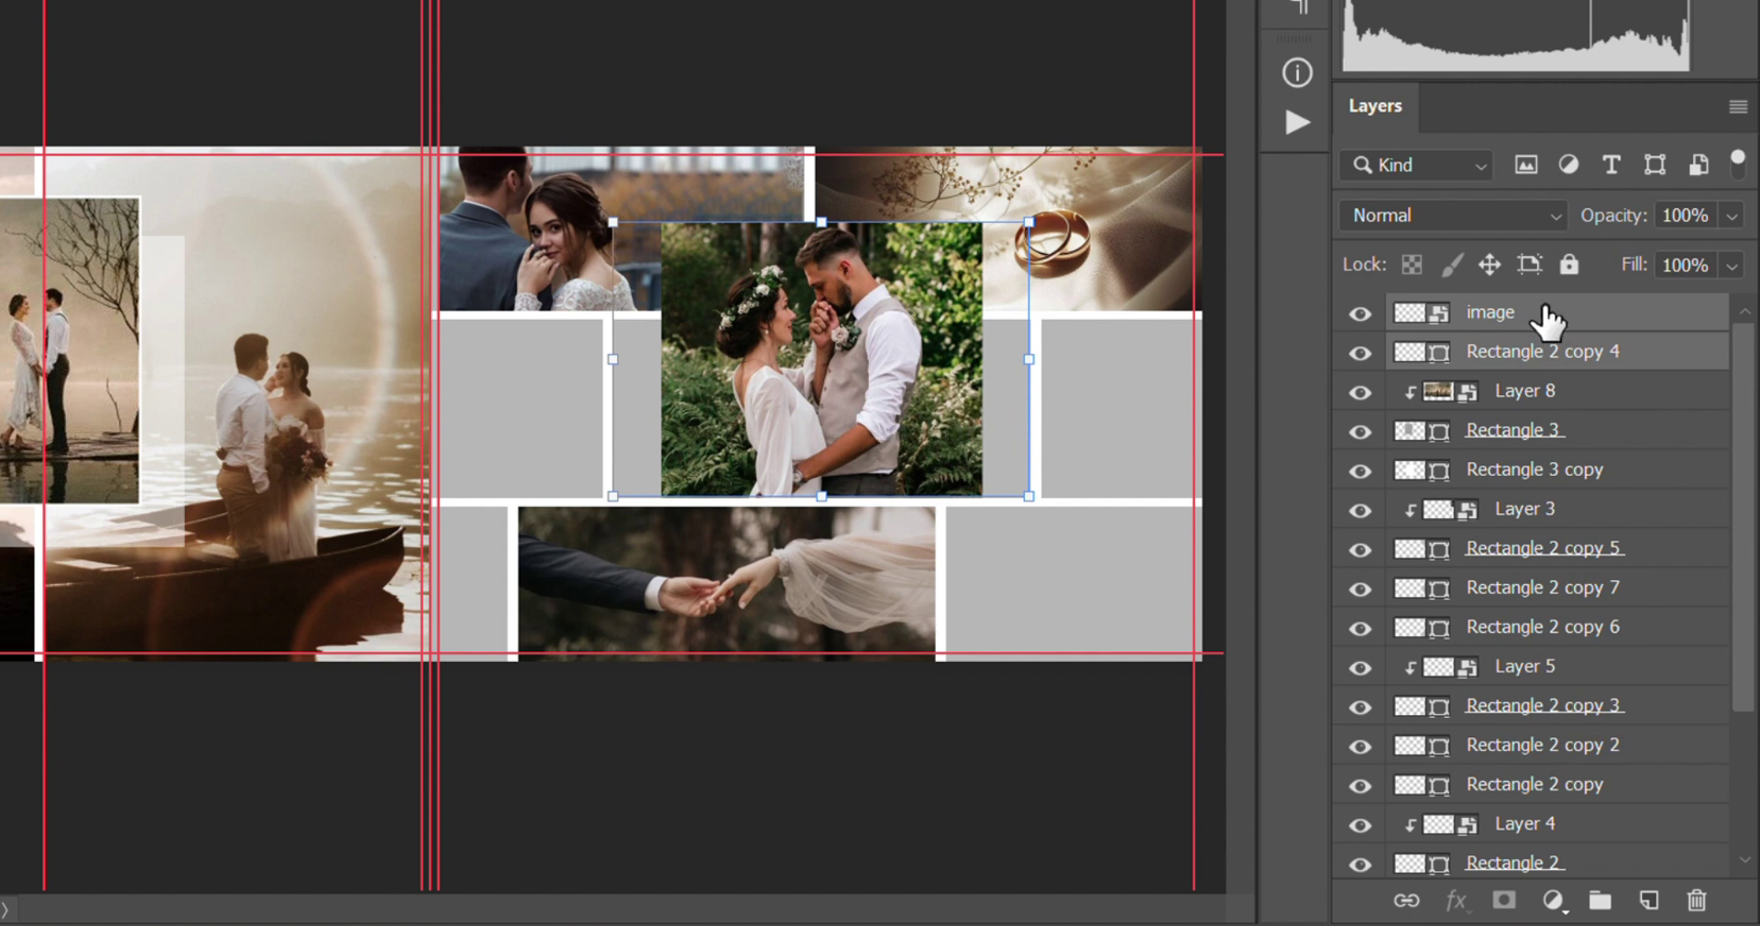
{"action": "left_click", "coordinate": [1513, 323]}
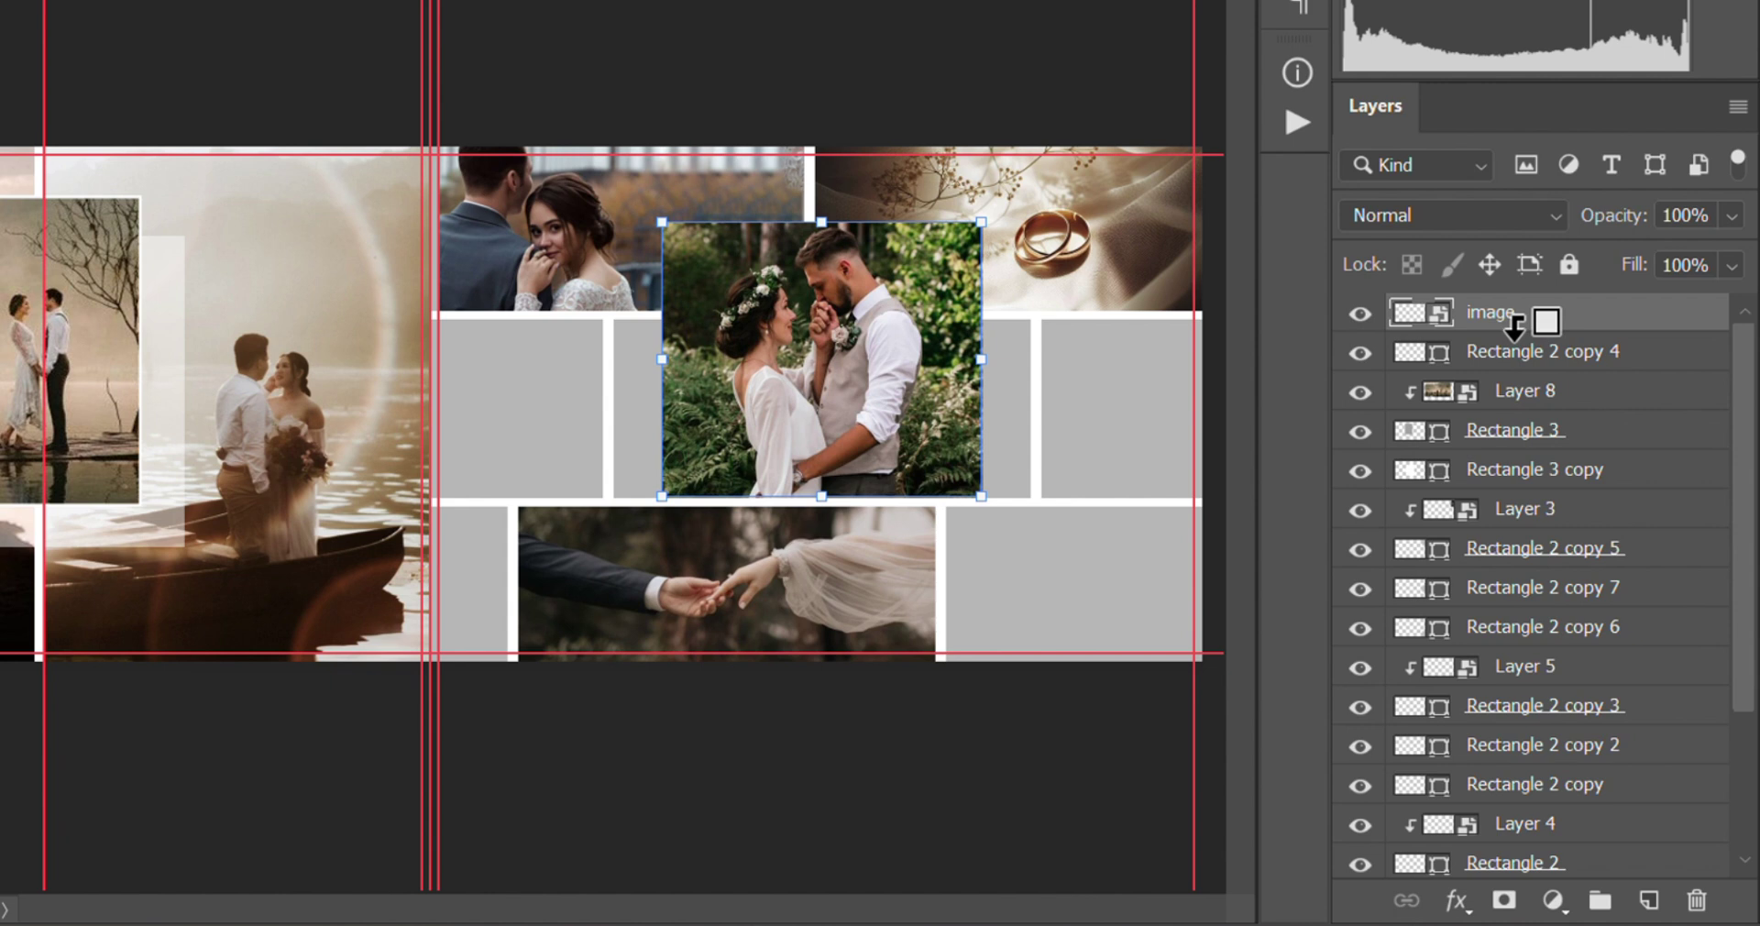
{"action": "left_click", "coordinate": [1515, 326], "text": "alt"}
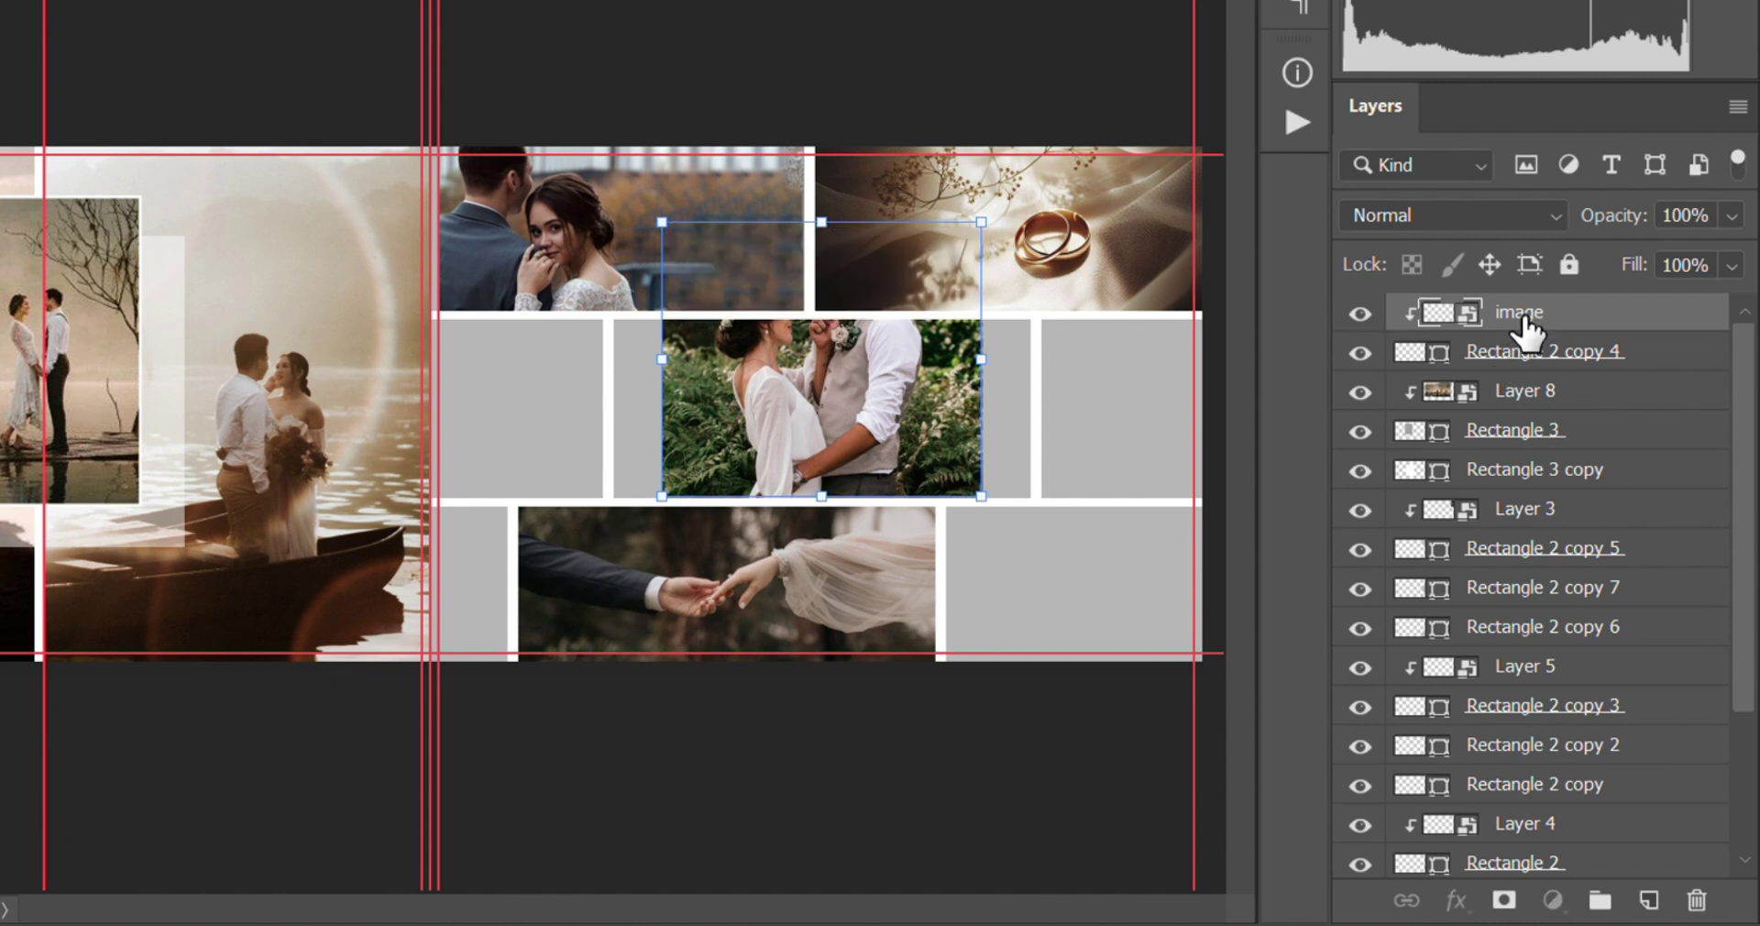
{"action": "key", "text": "ctrl+j"}
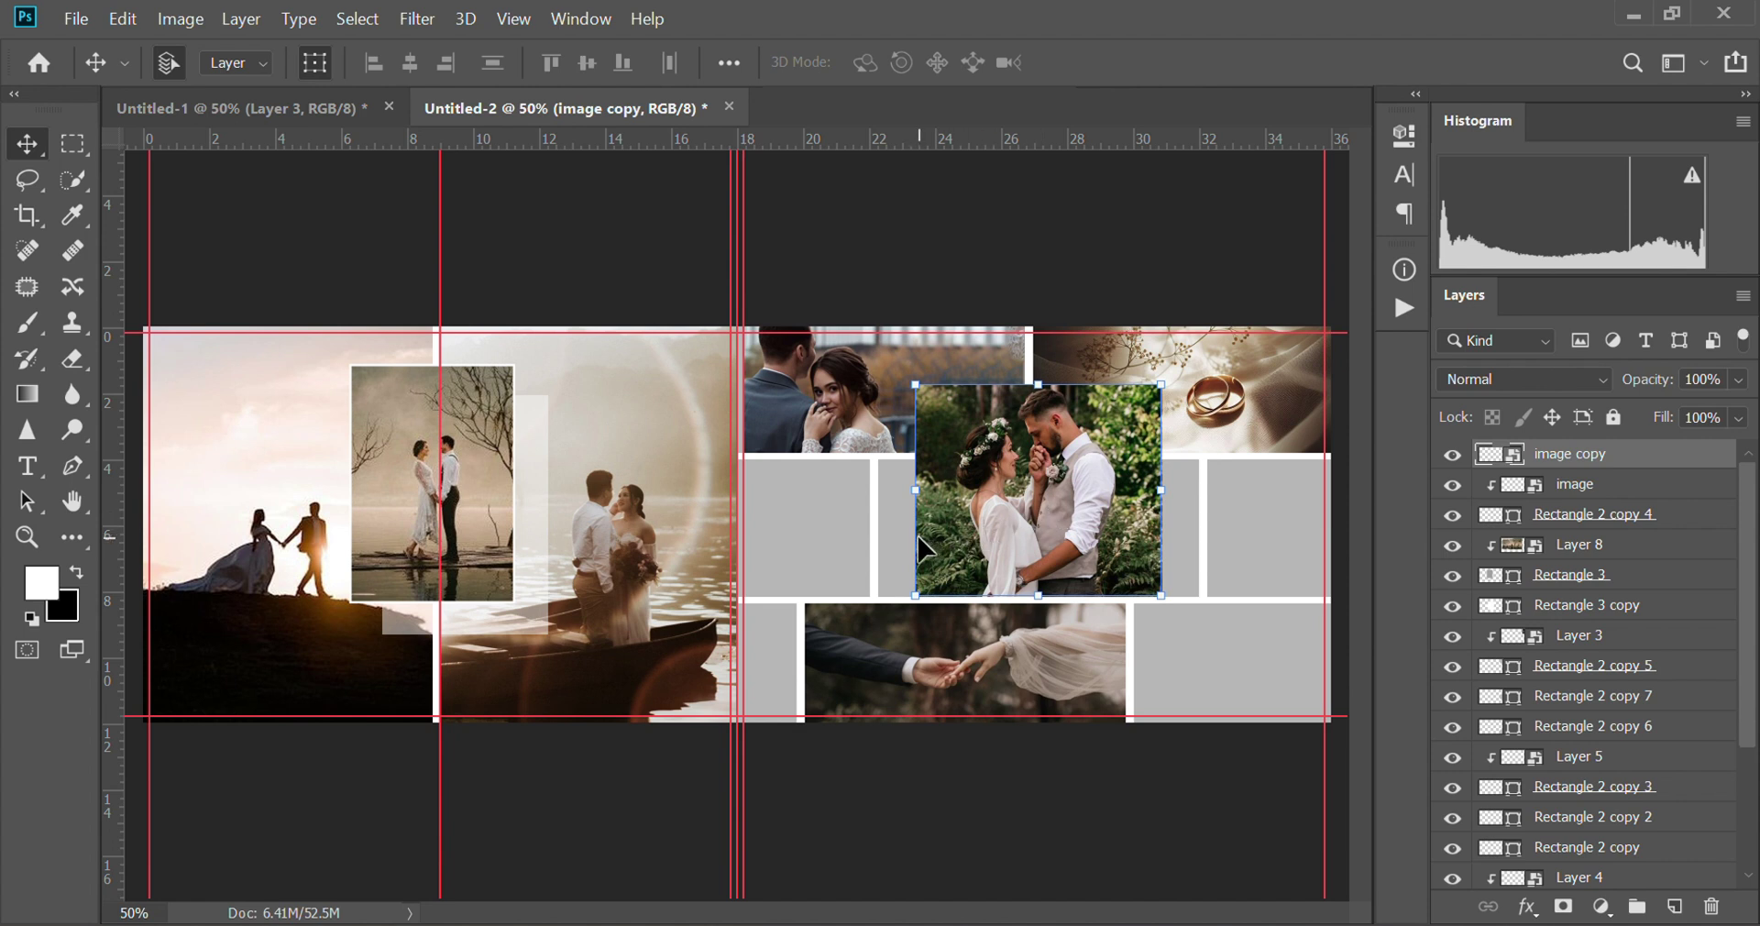
Step: Hide image copy and merge the clipped photo with a duplicate of Rectangle 2 copy 4
{"action": "left_click", "coordinate": [1452, 454]}
{"action": "left_click", "coordinate": [1513, 486]}
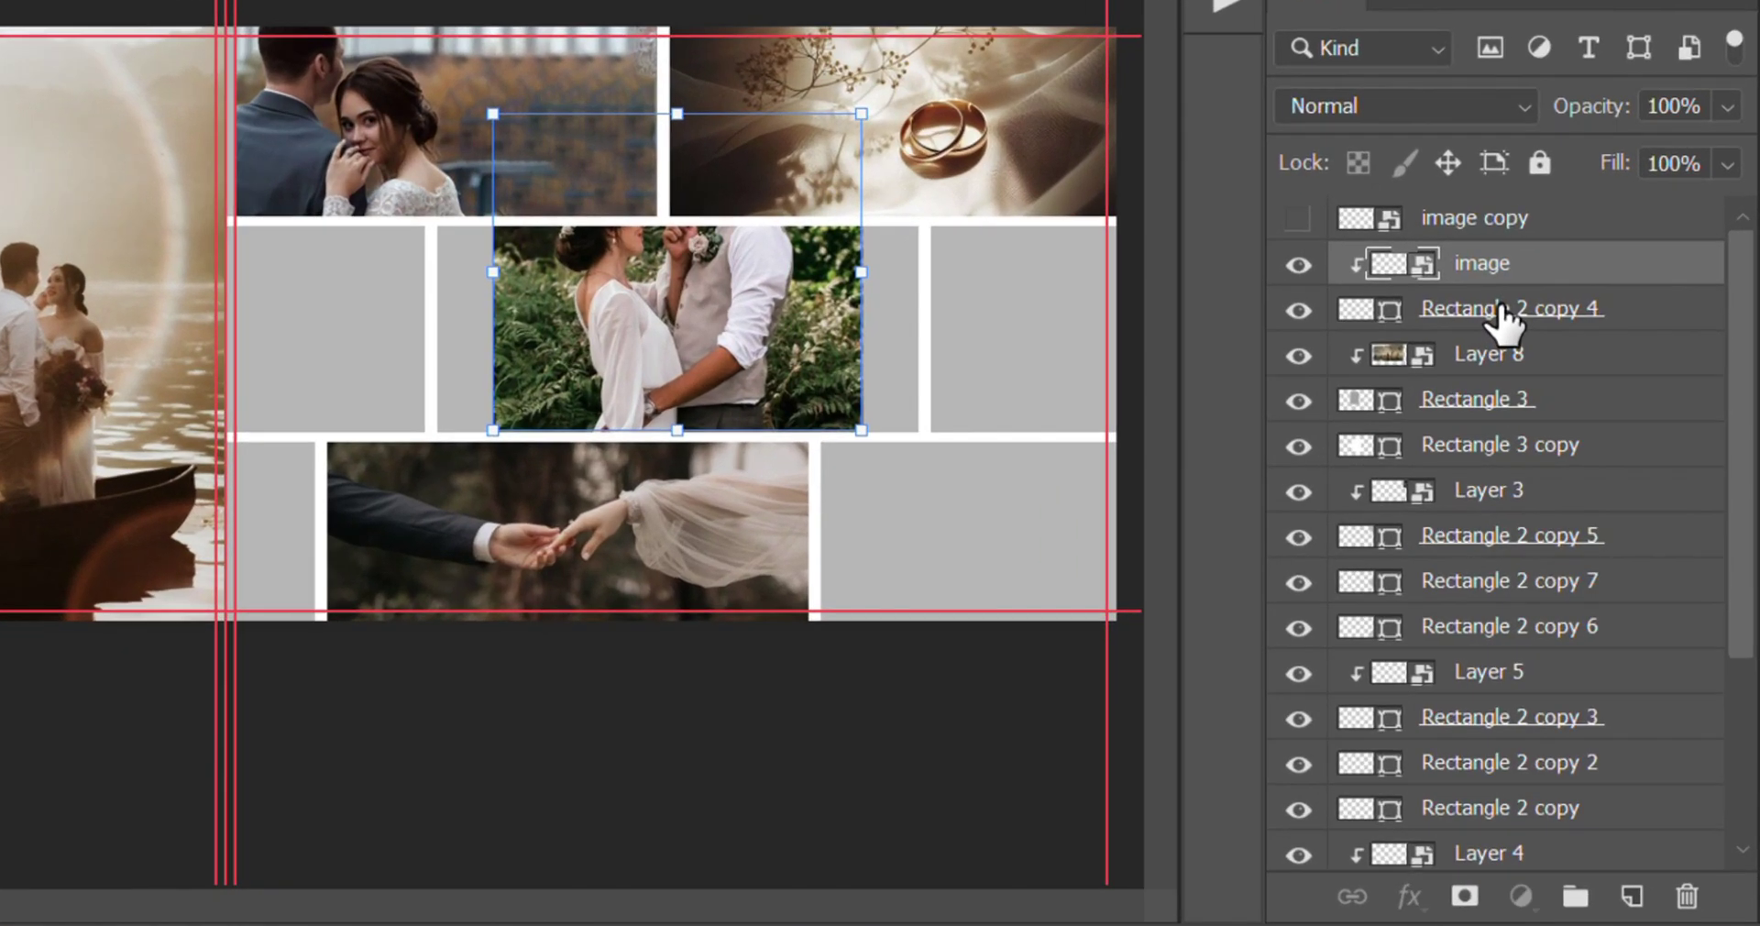
{"action": "left_click", "coordinate": [1569, 511]}
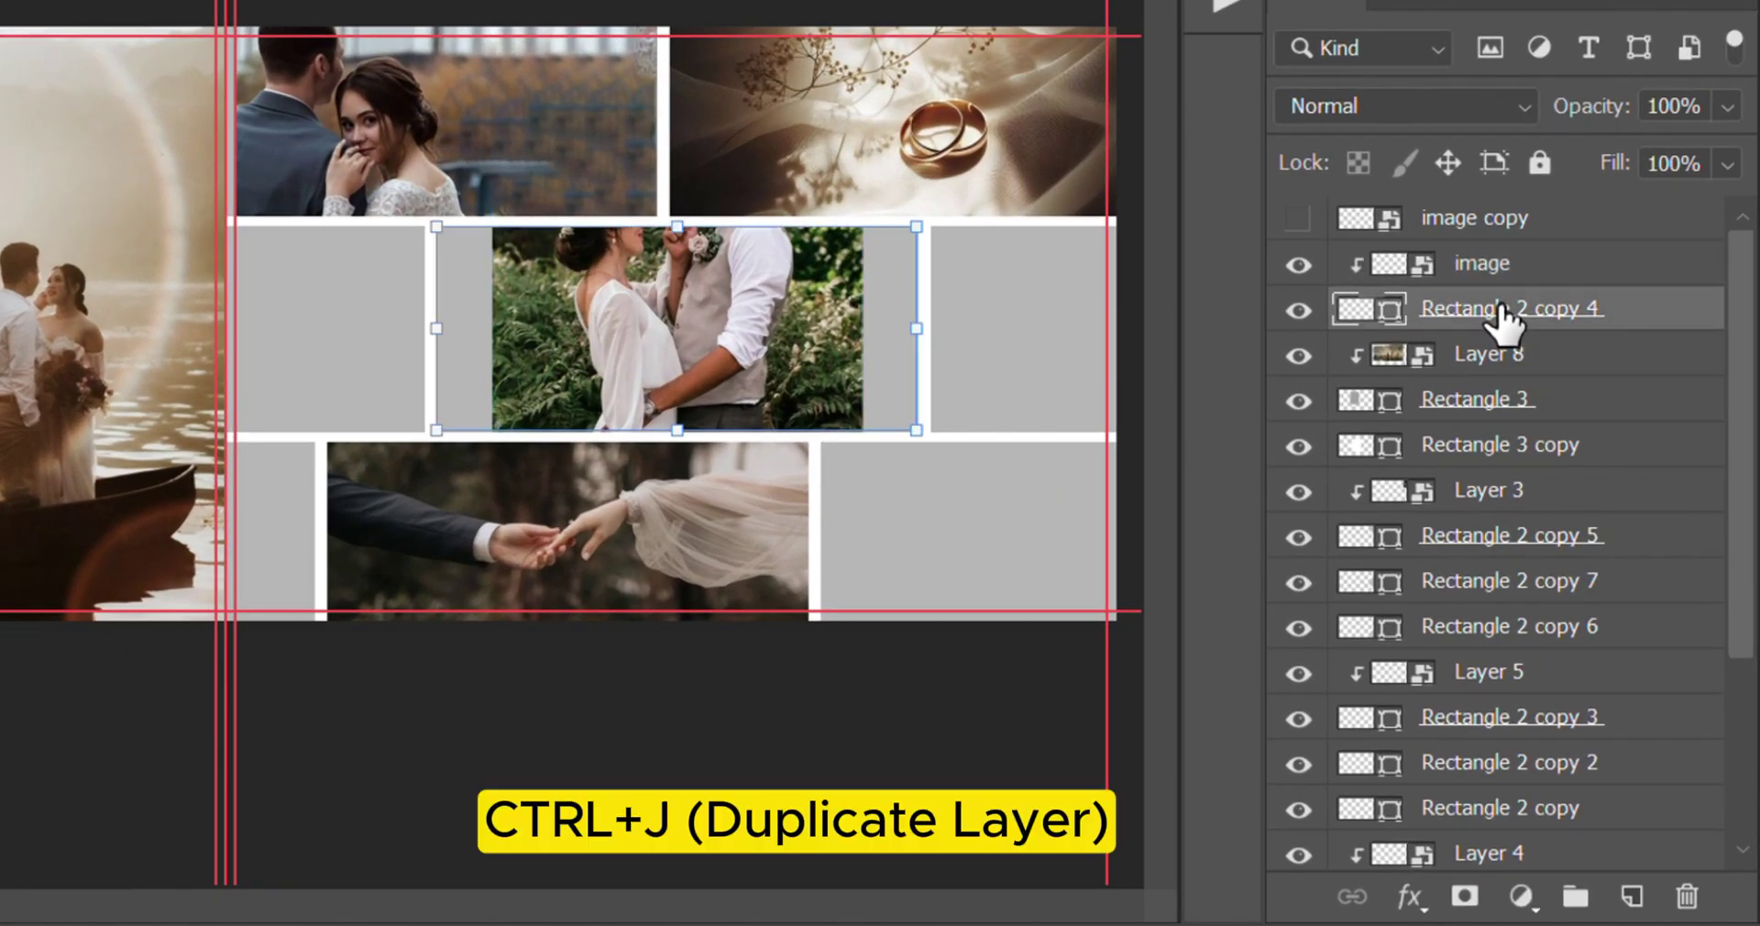
{"action": "key", "text": "ctrl+j"}
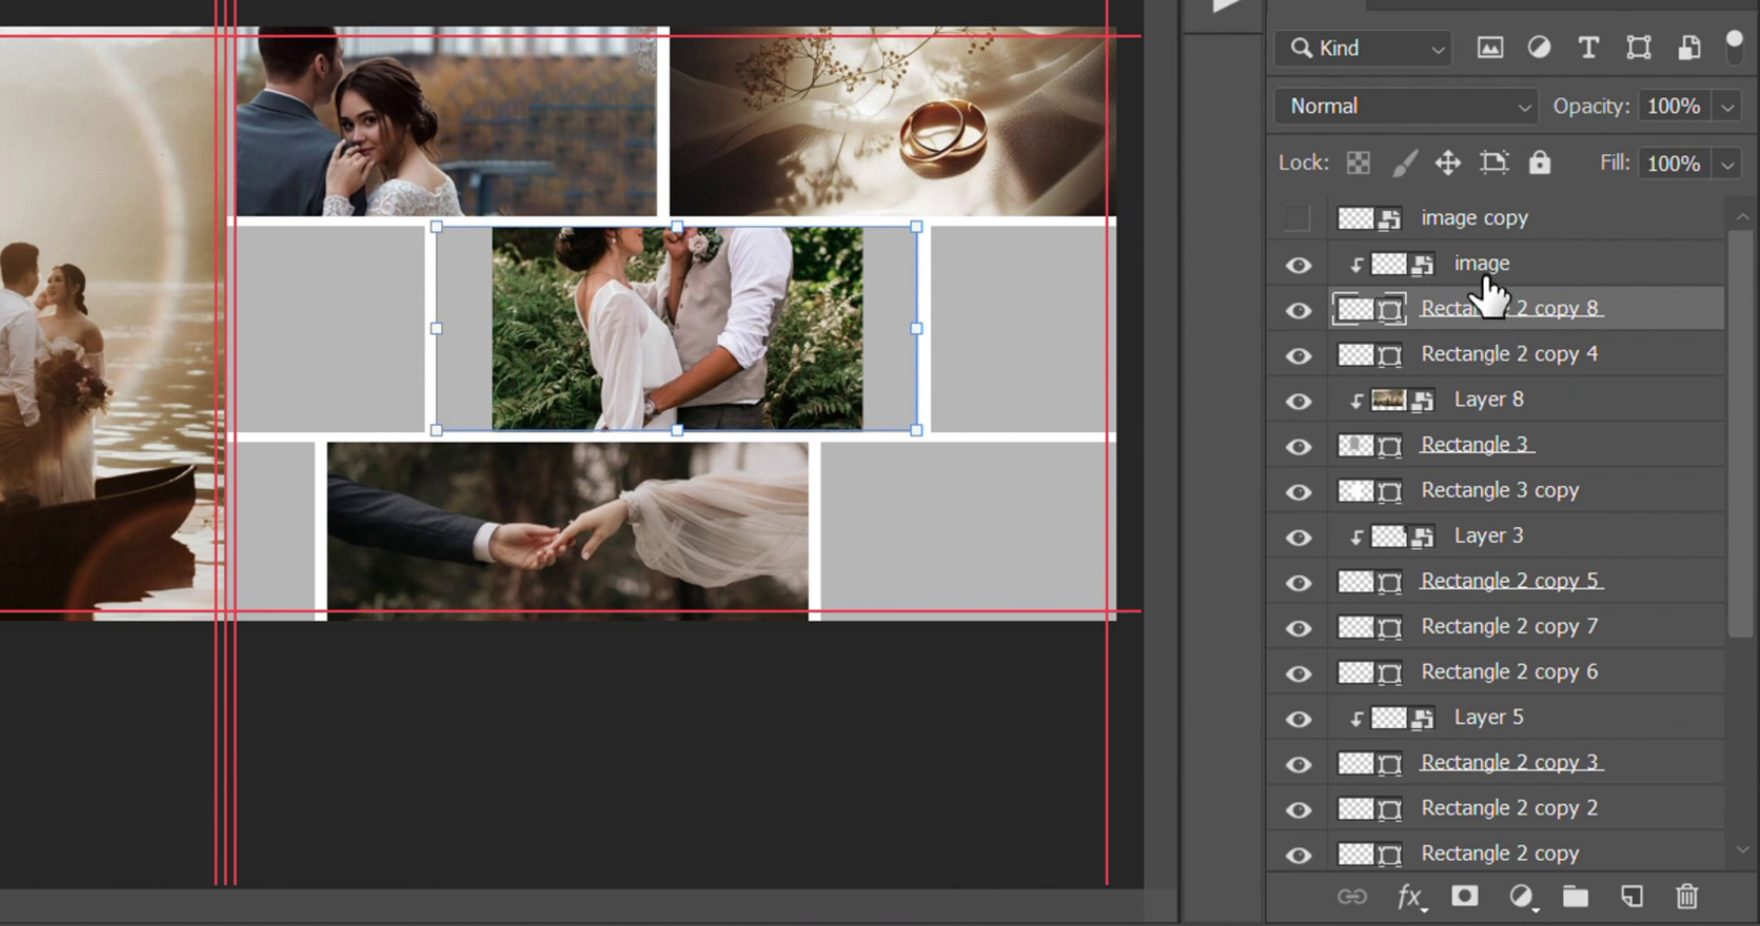
{"action": "left_click", "coordinate": [1487, 275], "text": "shift"}
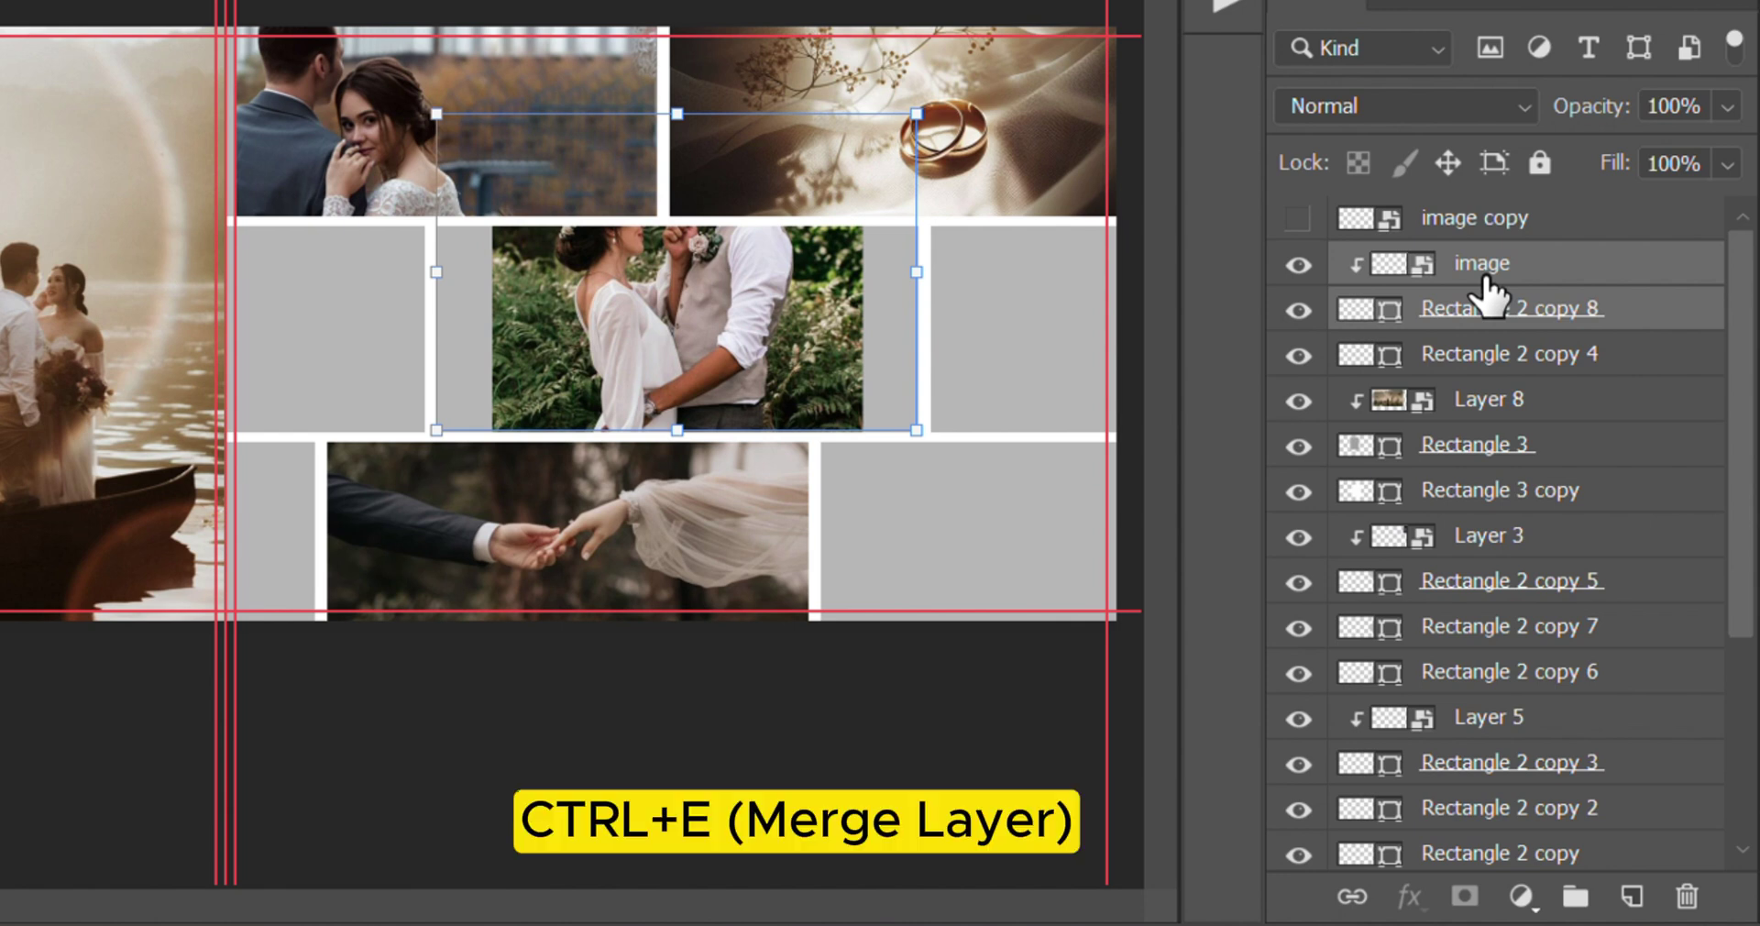
{"action": "key", "text": "ctrl+e"}
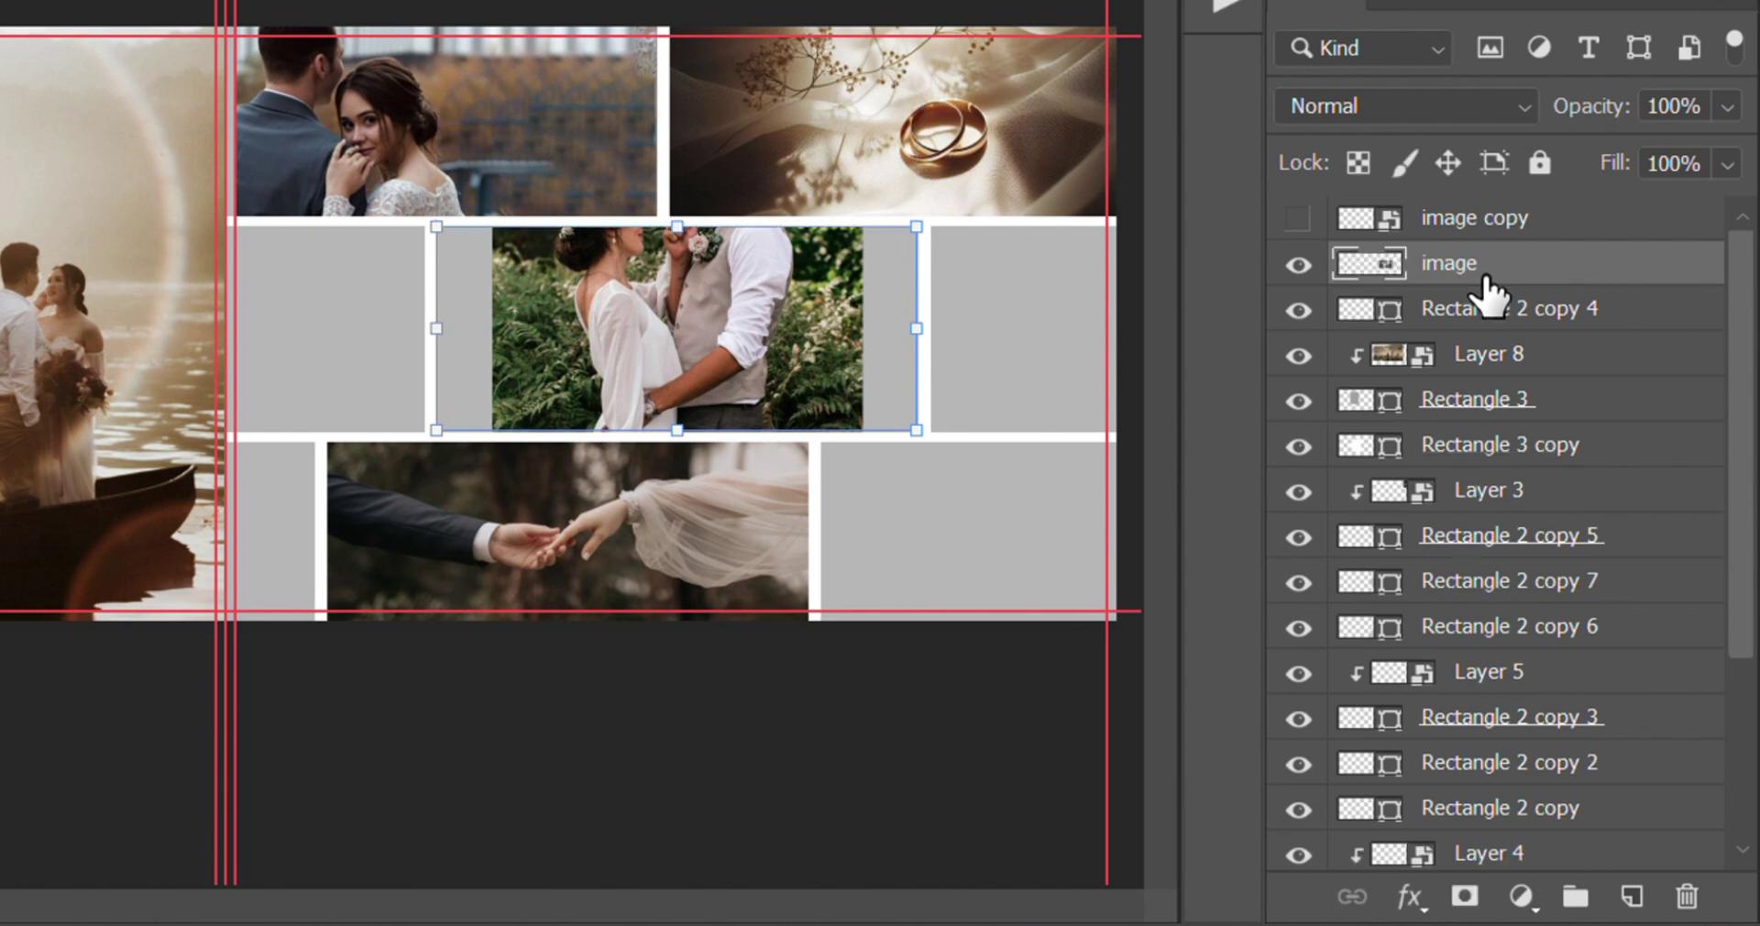
{"action": "key", "text": "m"}
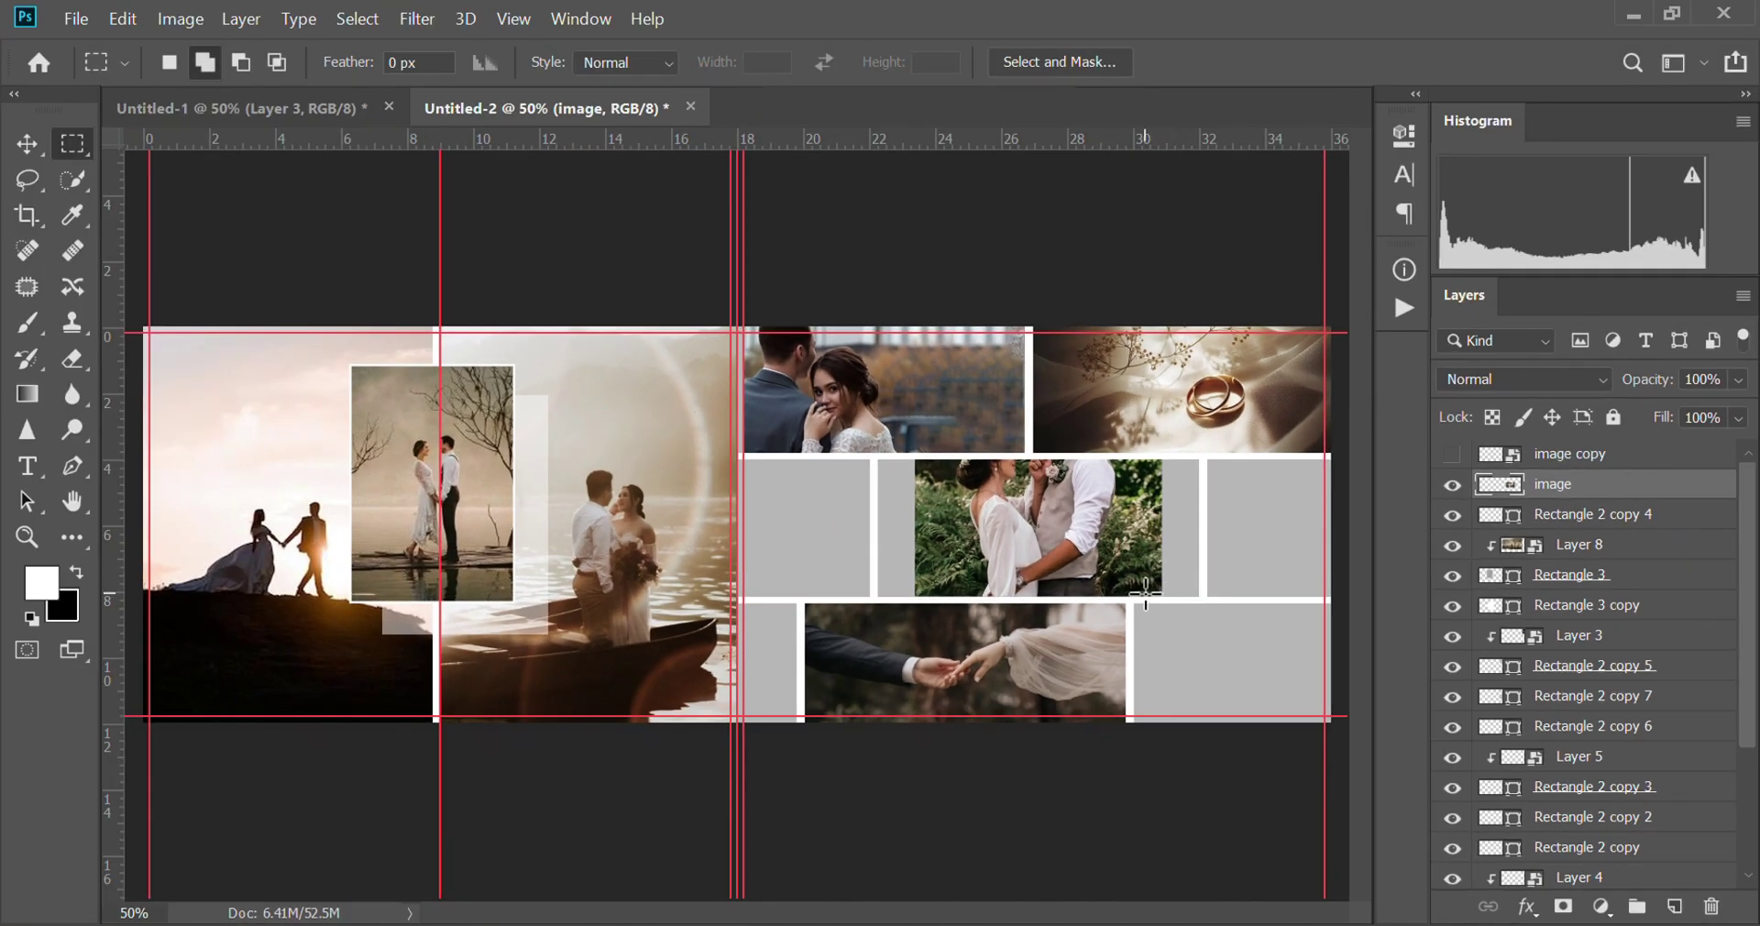
Step: Content-aware fill the grey strip to the right of the couple photo
{"action": "left_click_drag", "start_coordinate": [1144, 598], "coordinate": [1204, 455]}
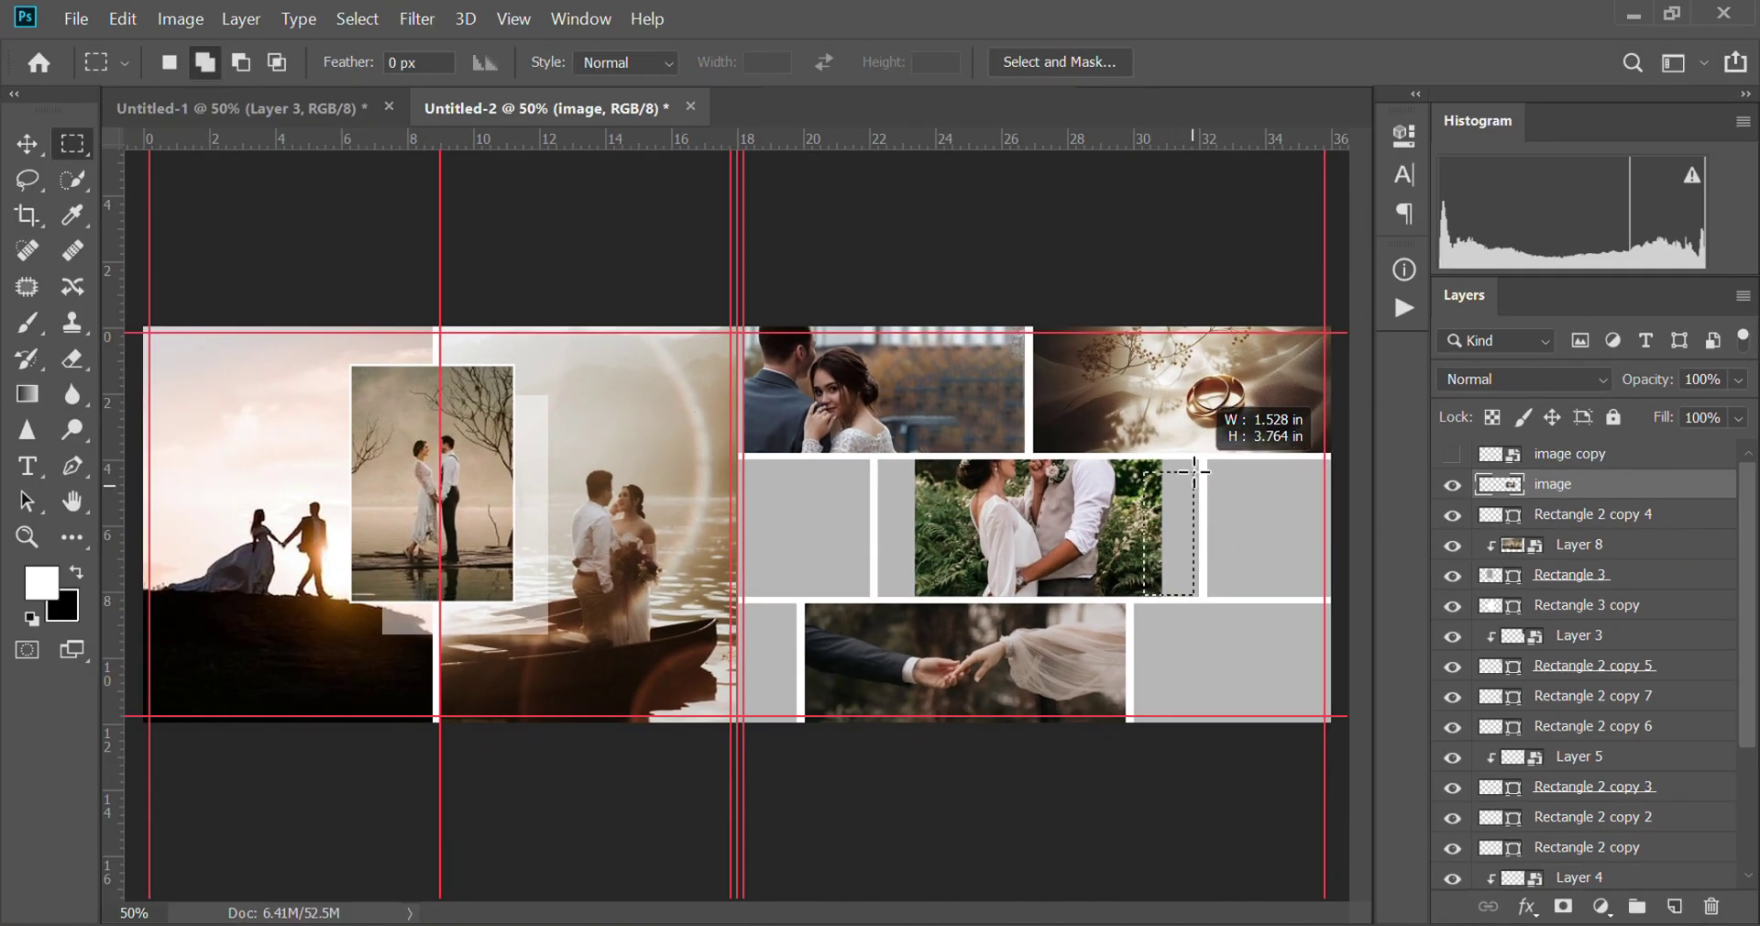
{"action": "left_click_drag", "start_coordinate": [1204, 456], "coordinate": [1200, 458]}
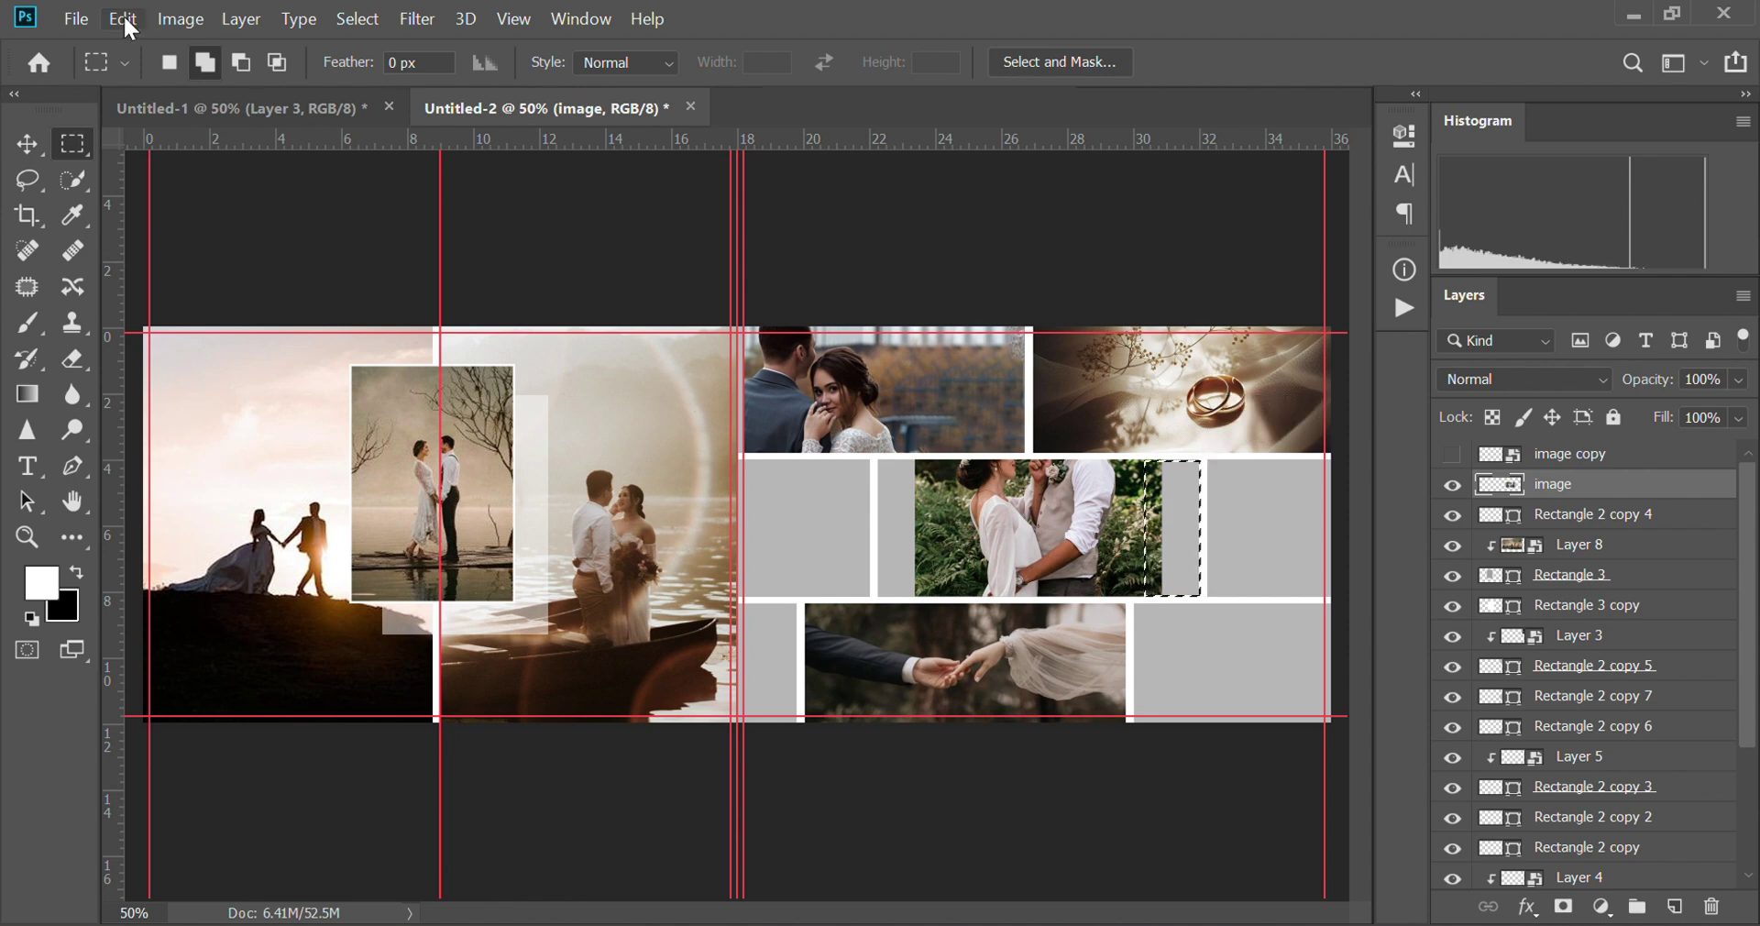
{"action": "left_click", "coordinate": [123, 18]}
{"action": "left_click", "coordinate": [239, 414]}
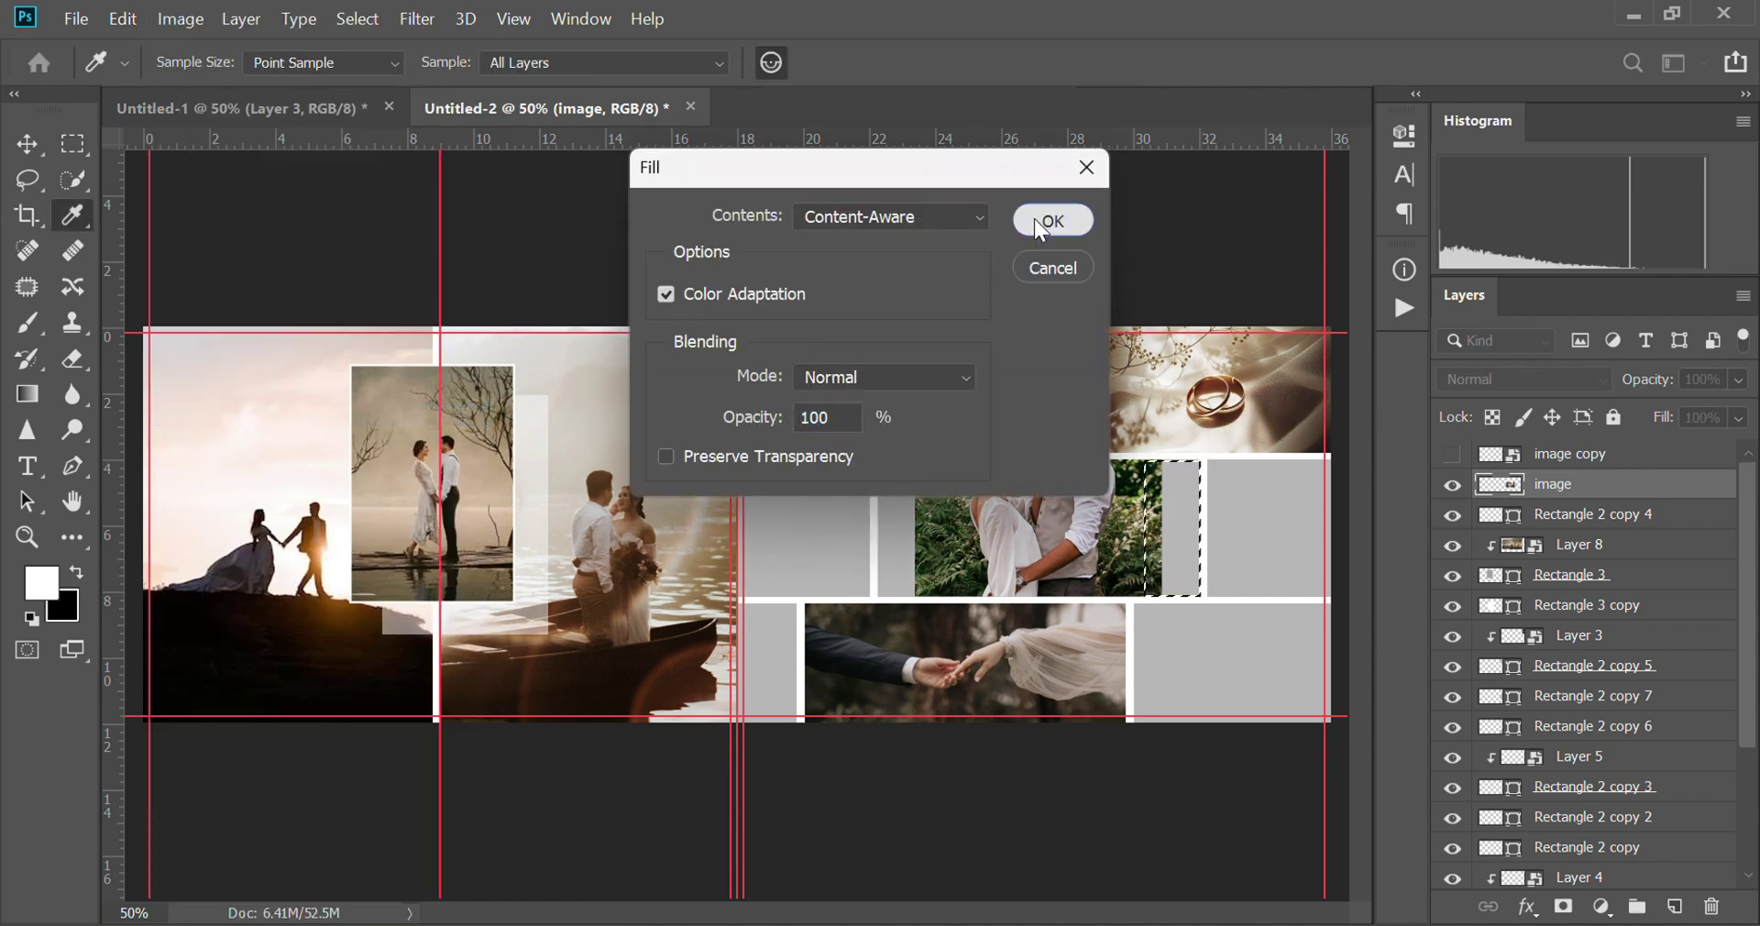
{"action": "left_click", "coordinate": [1034, 218]}
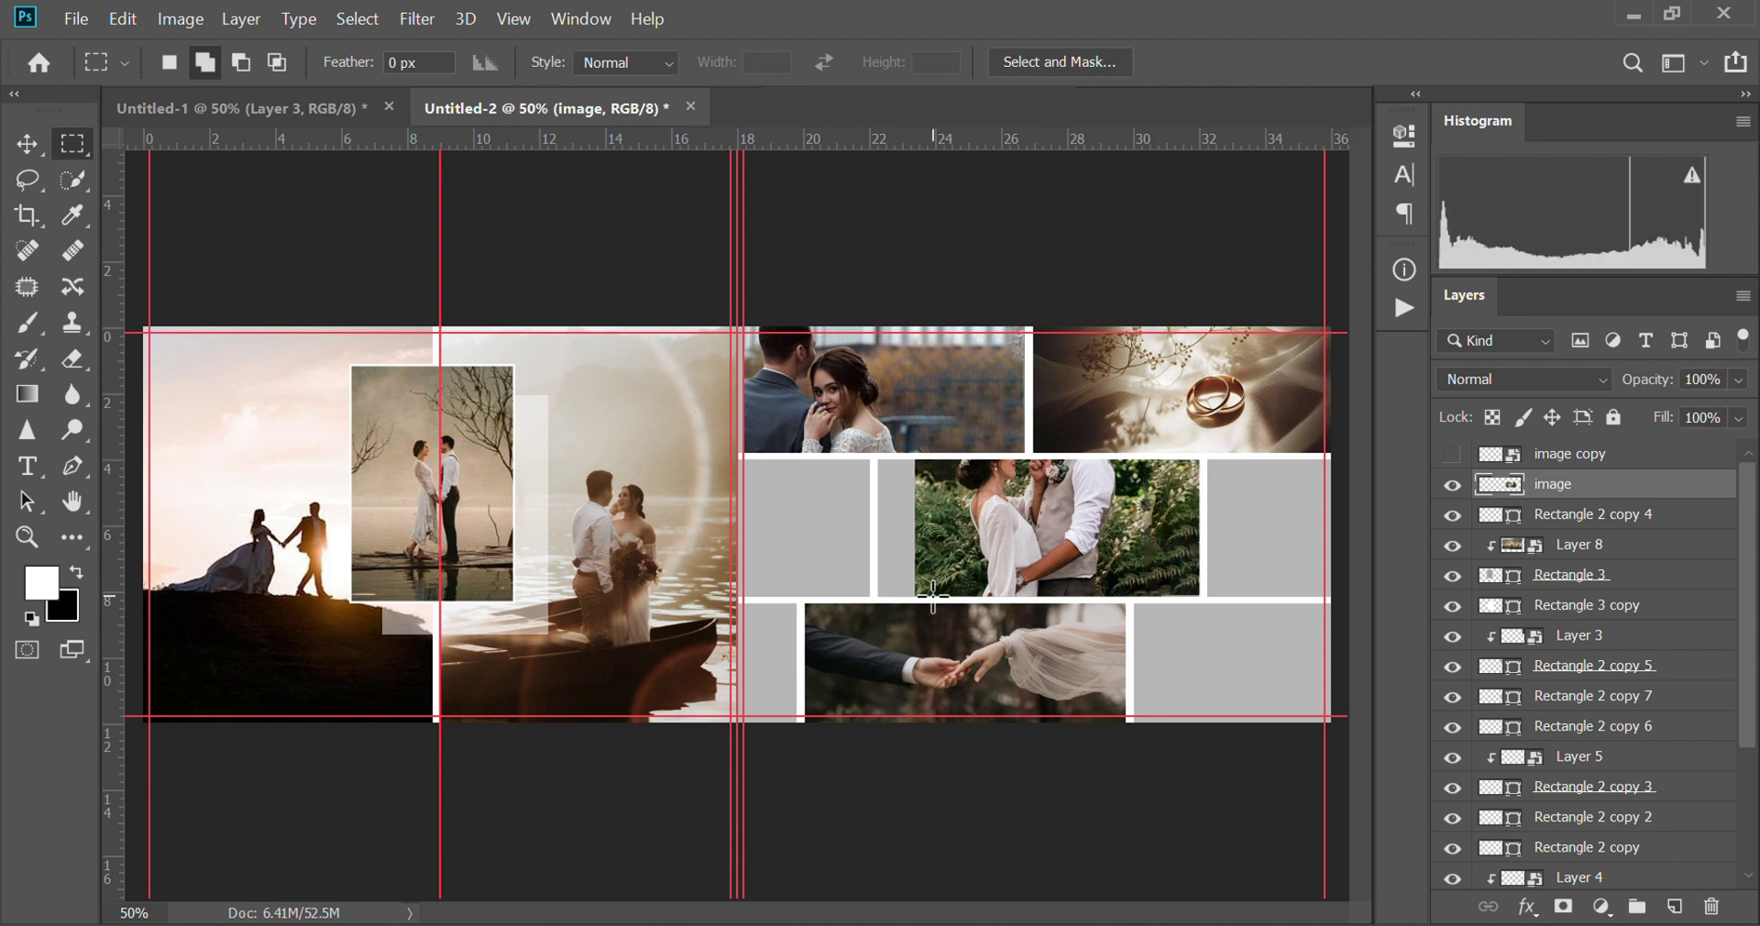
Step: Content-aware fill the grey strip on the left of the photo, then deselect
{"action": "left_click_drag", "start_coordinate": [934, 596], "coordinate": [875, 459]}
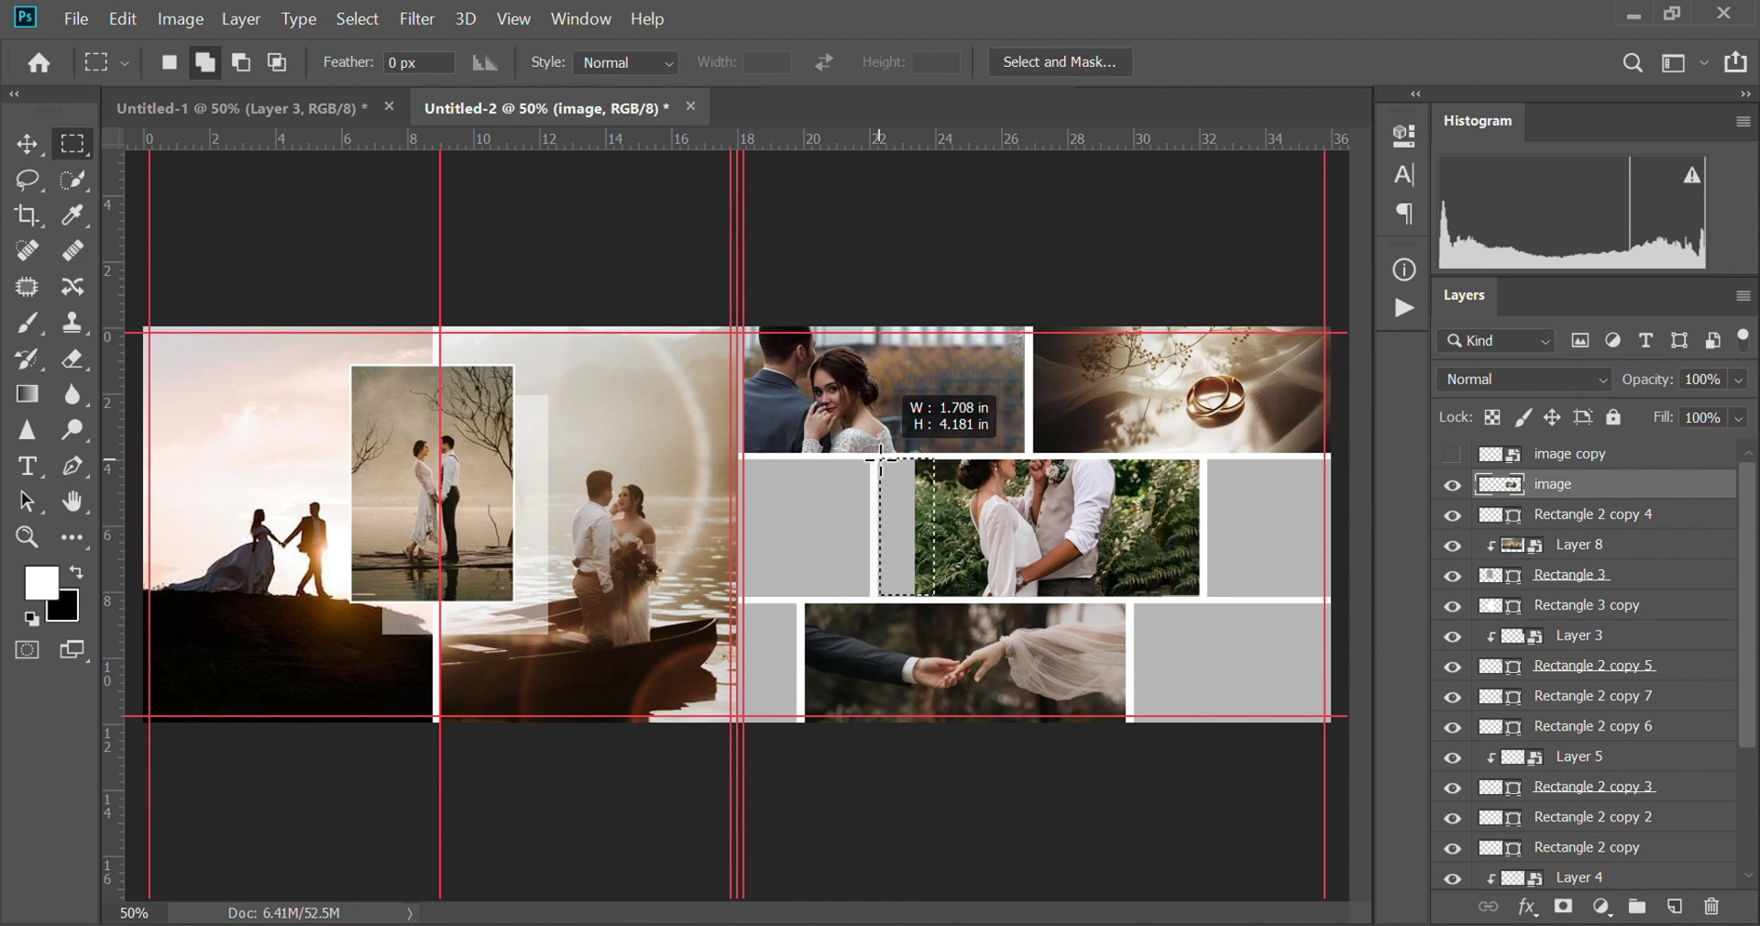
{"action": "left_click_drag", "start_coordinate": [876, 455], "coordinate": [878, 459]}
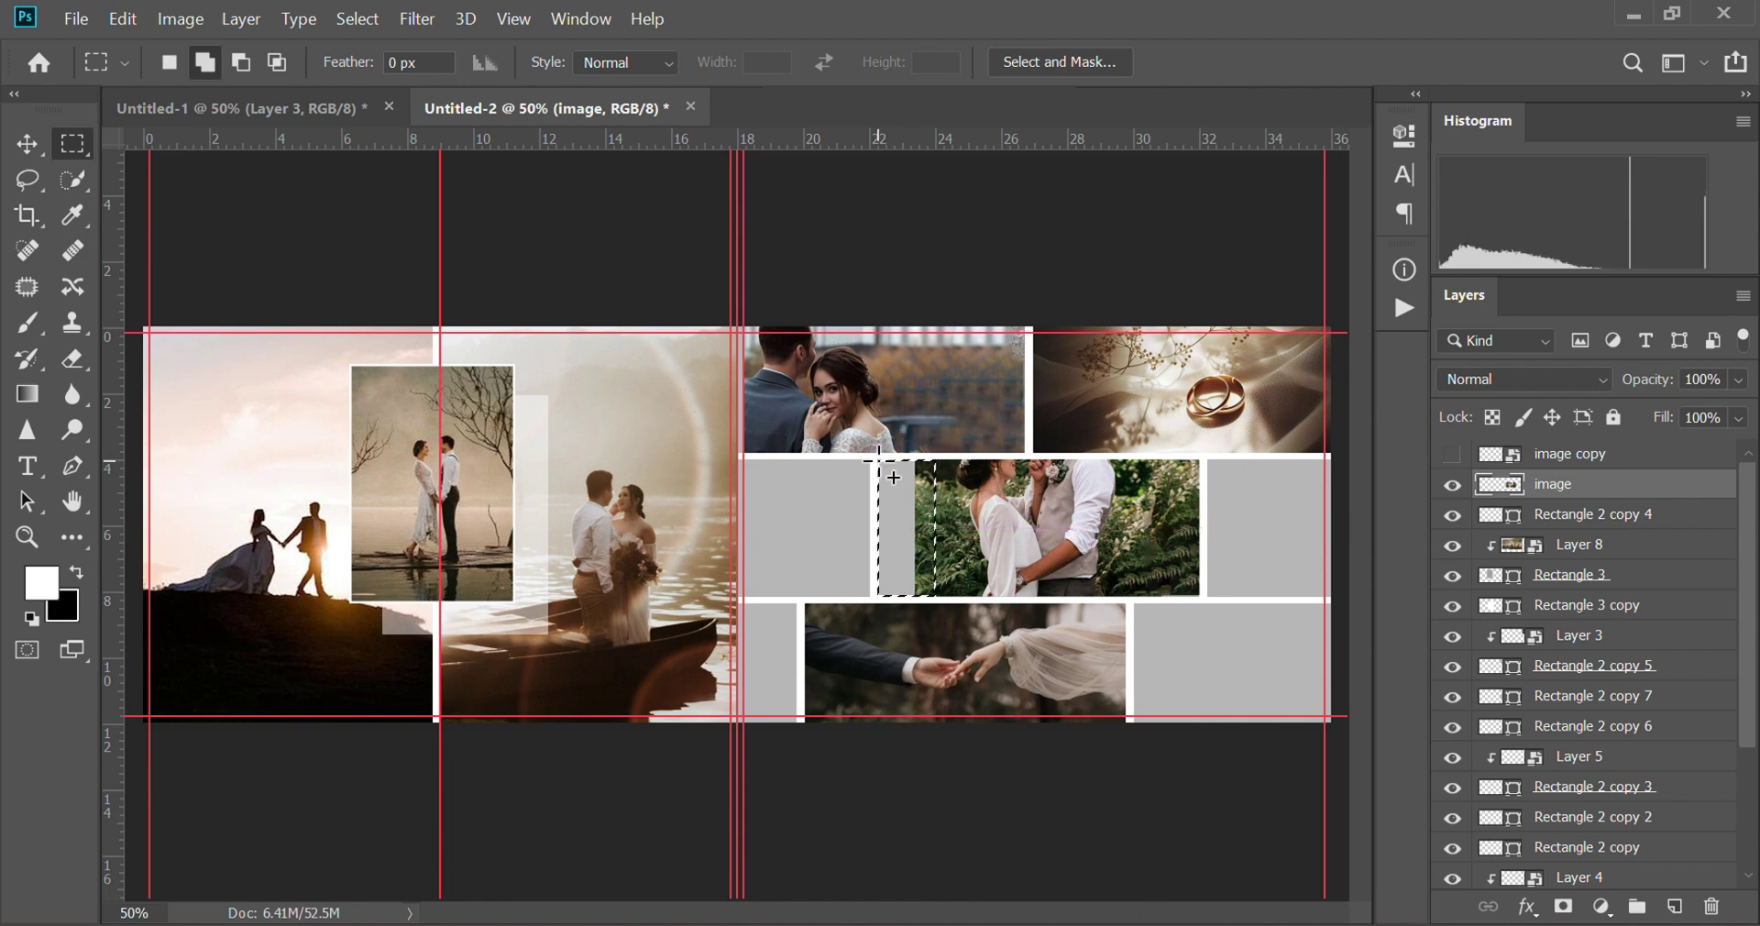
{"action": "left_click", "coordinate": [125, 16]}
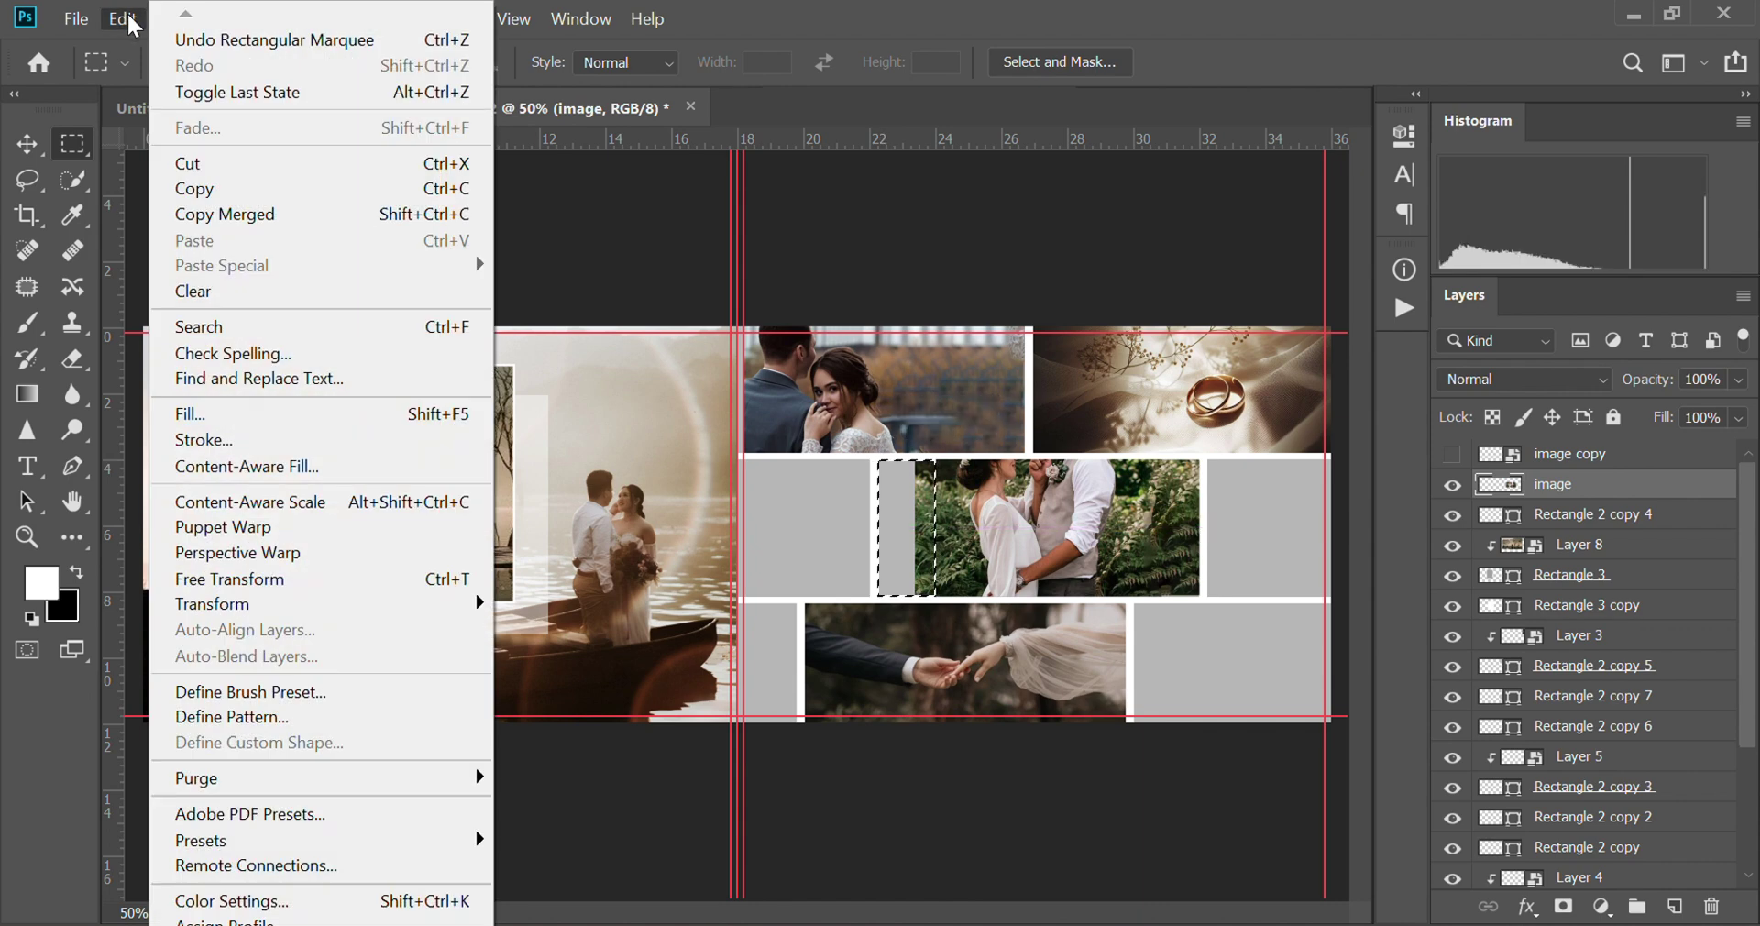
{"action": "left_click", "coordinate": [220, 404]}
{"action": "key", "text": "Return"}
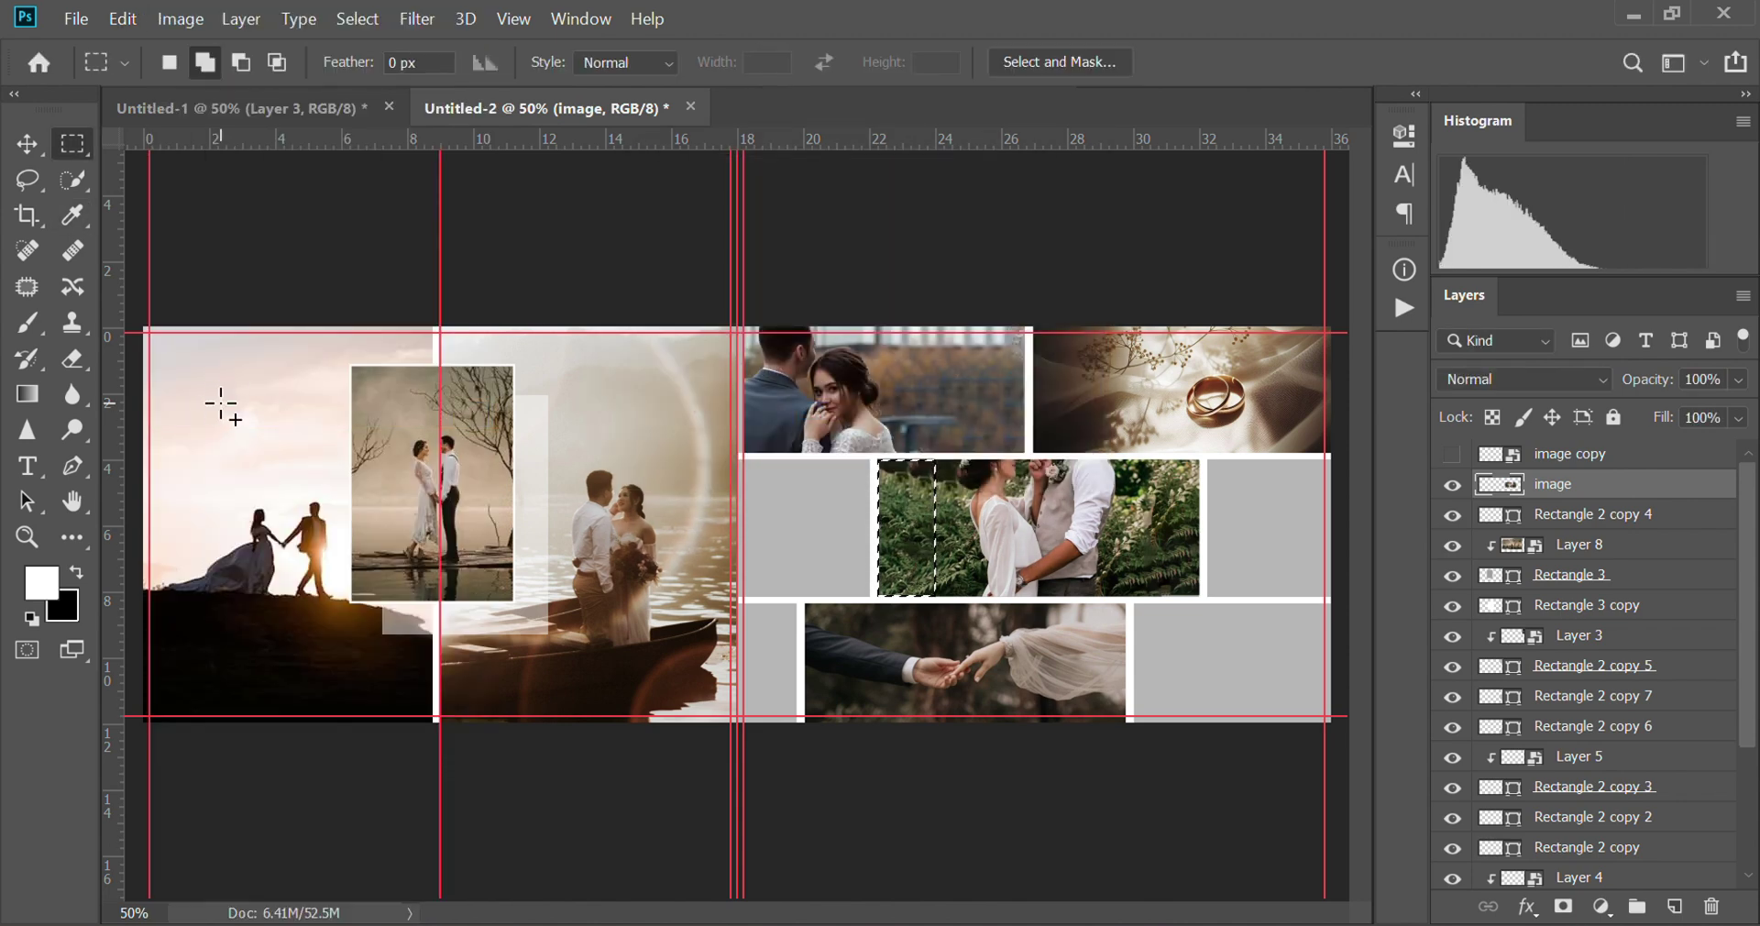
{"action": "key", "text": "ctrl+d"}
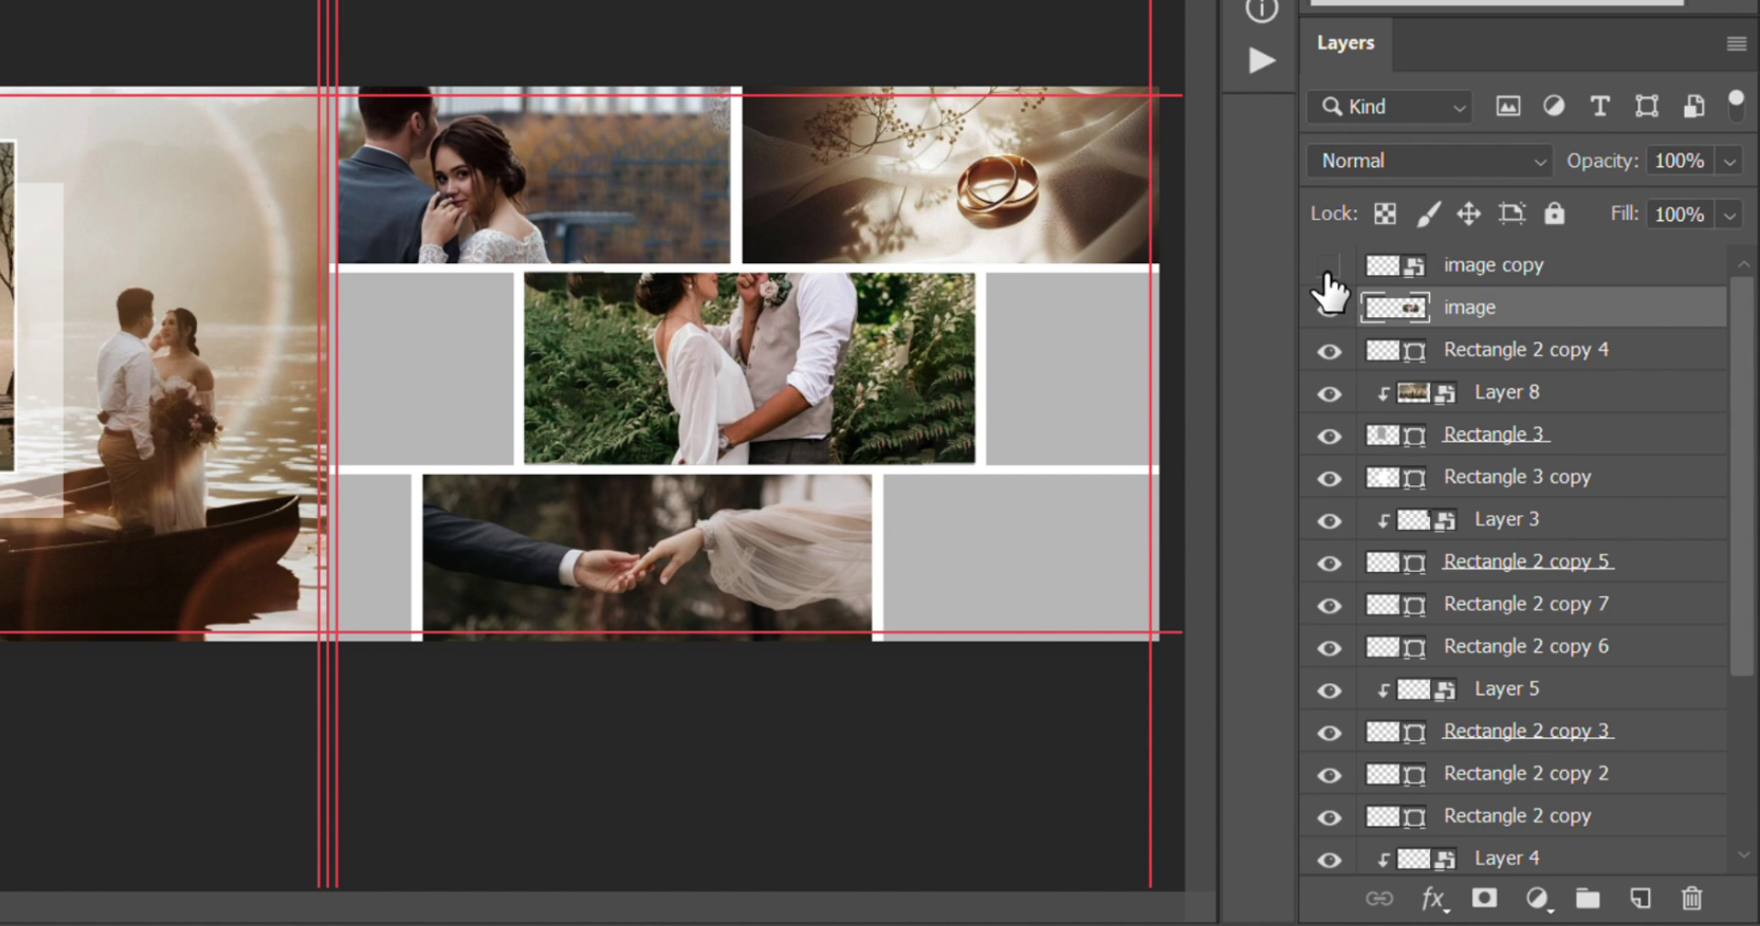
Step: Show image copy again and mask it to the couple using Select Subject
{"action": "left_click", "coordinate": [1328, 269]}
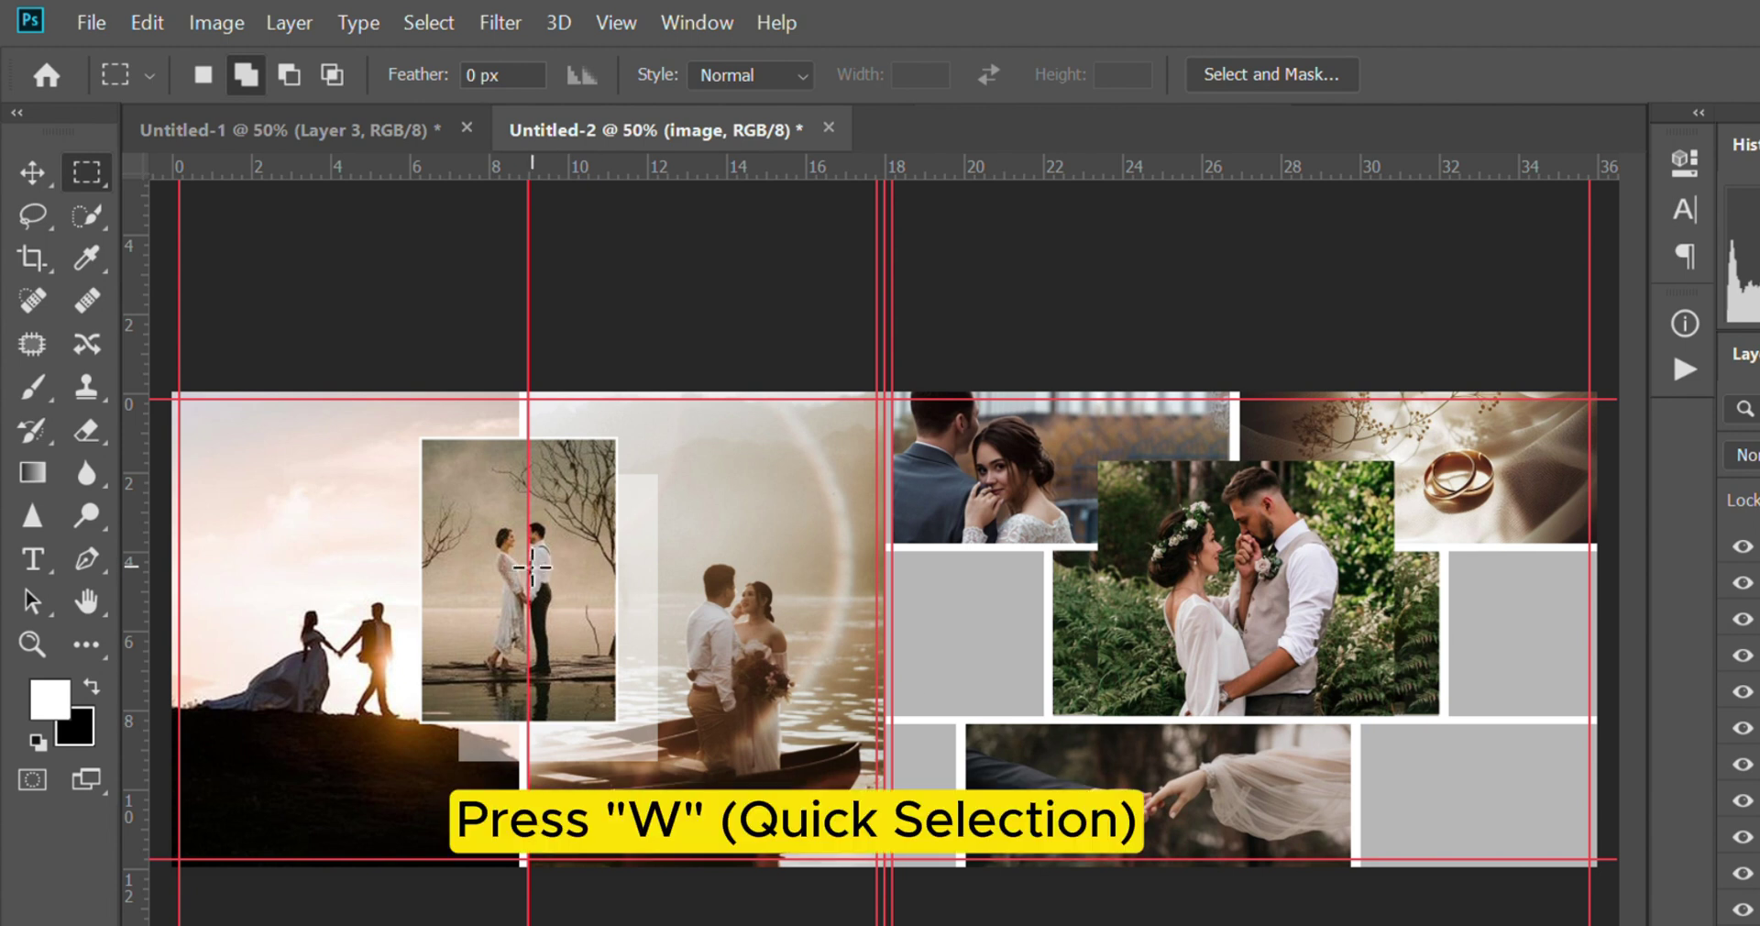
{"action": "key", "text": "w"}
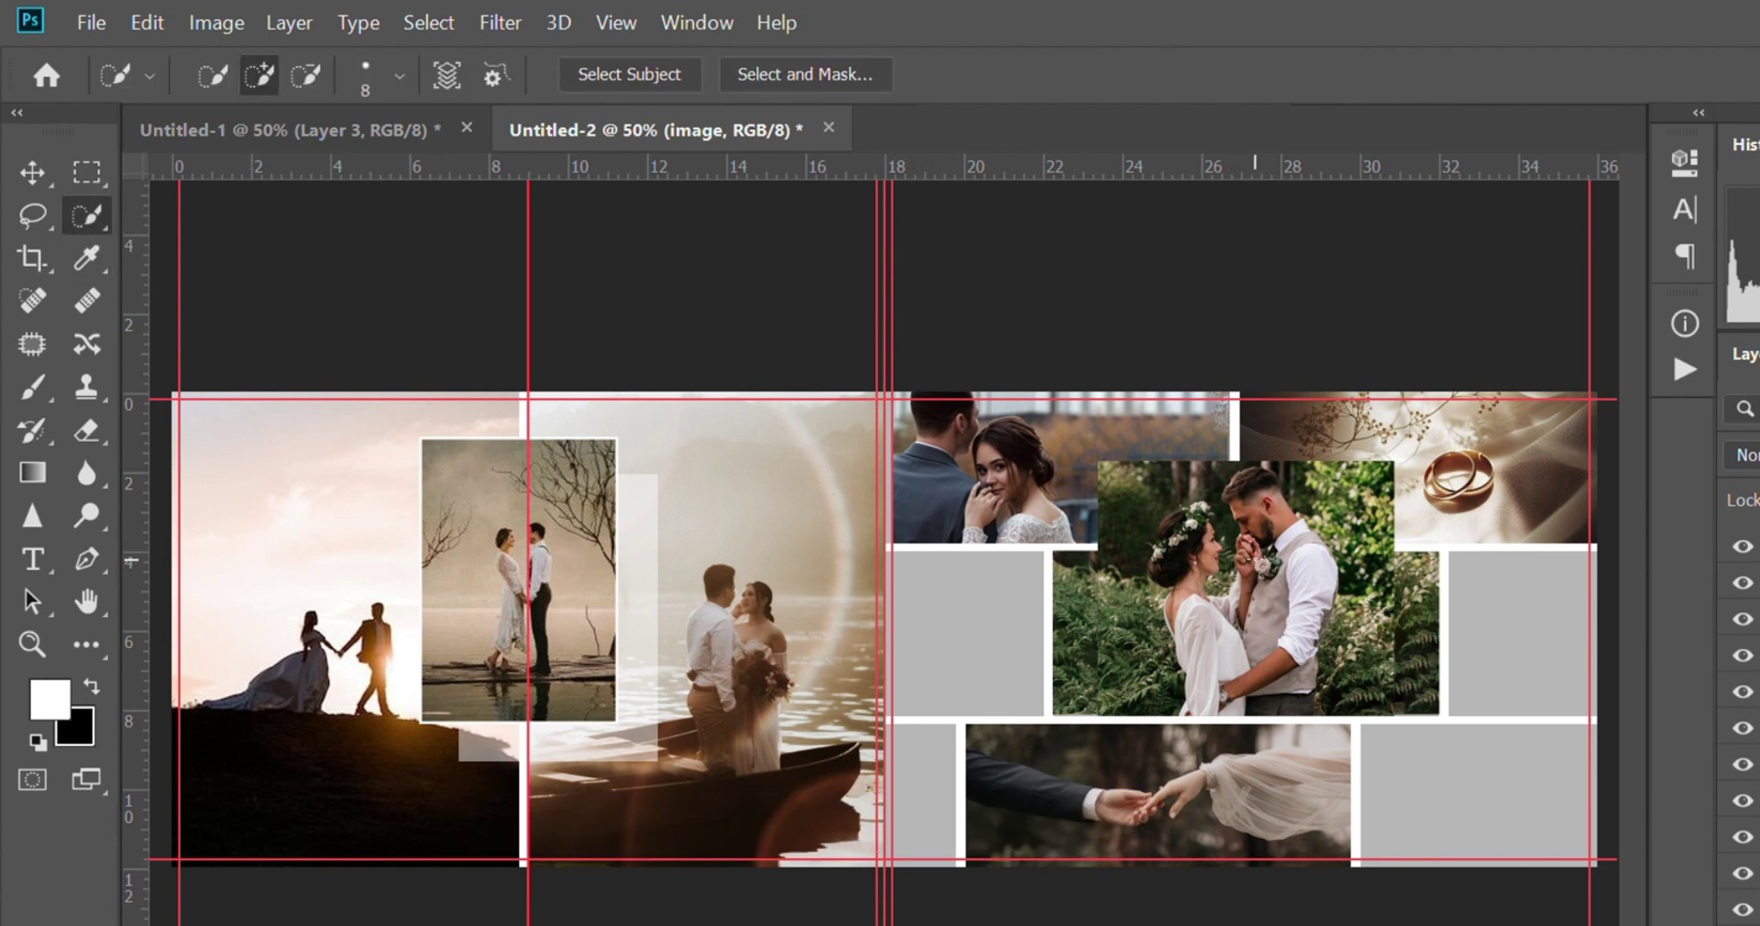
{"action": "left_click", "coordinate": [646, 81]}
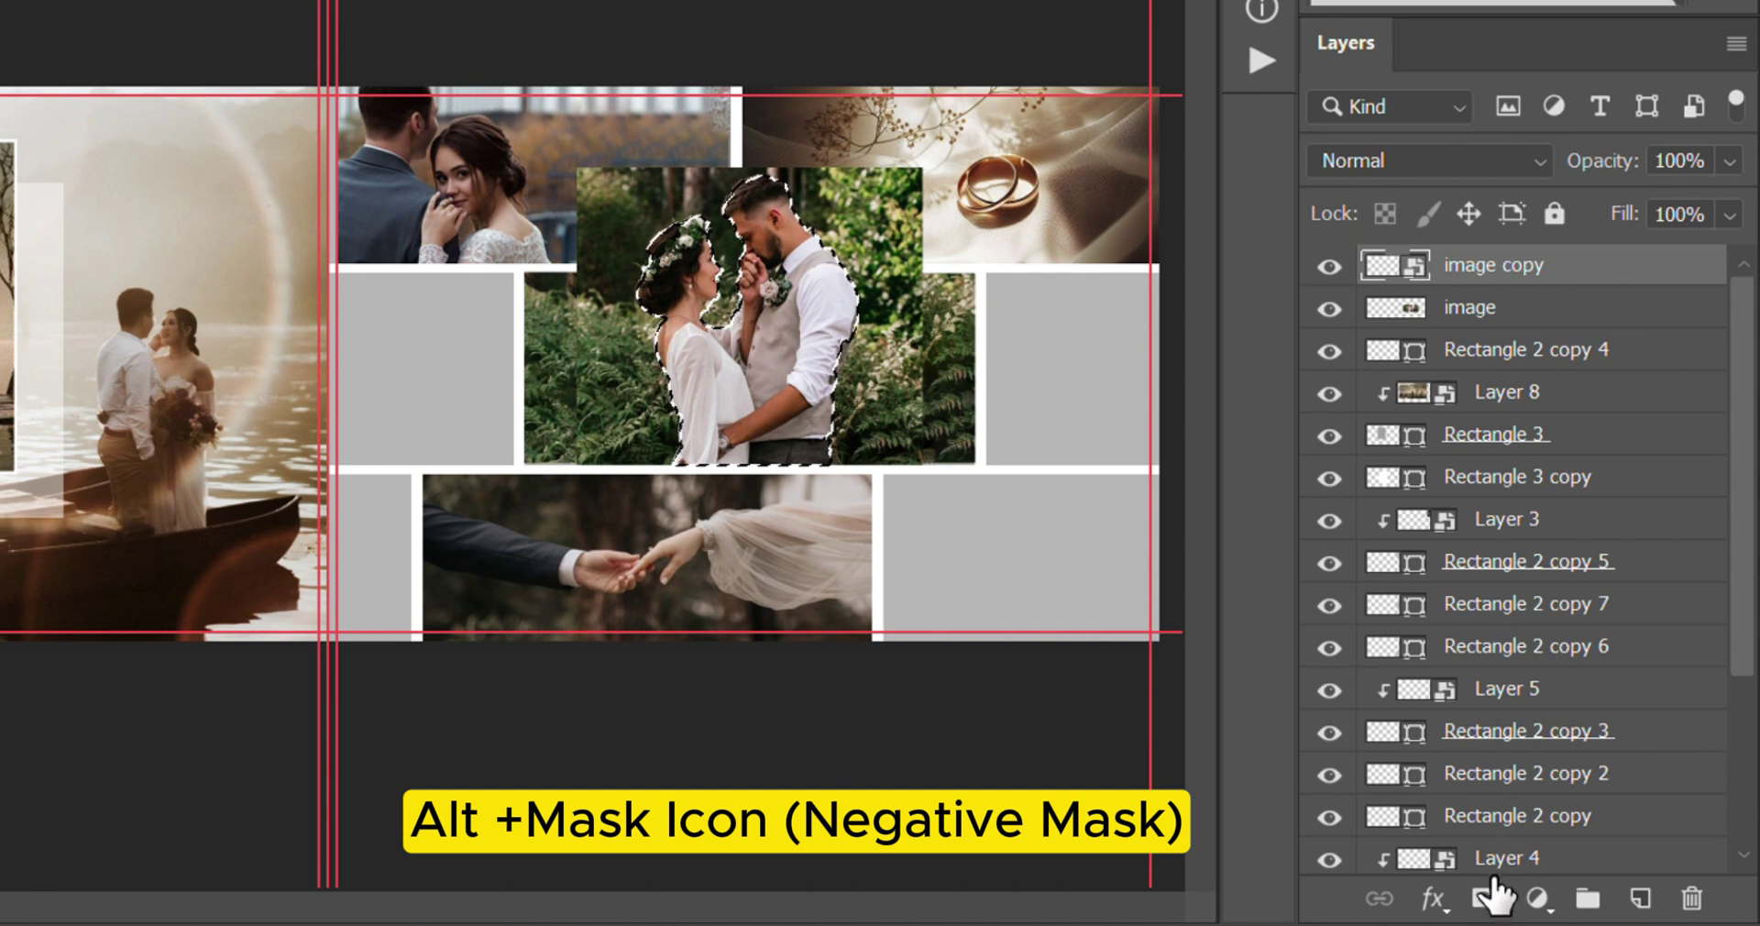
{"action": "left_click", "coordinate": [1485, 899], "text": "alt"}
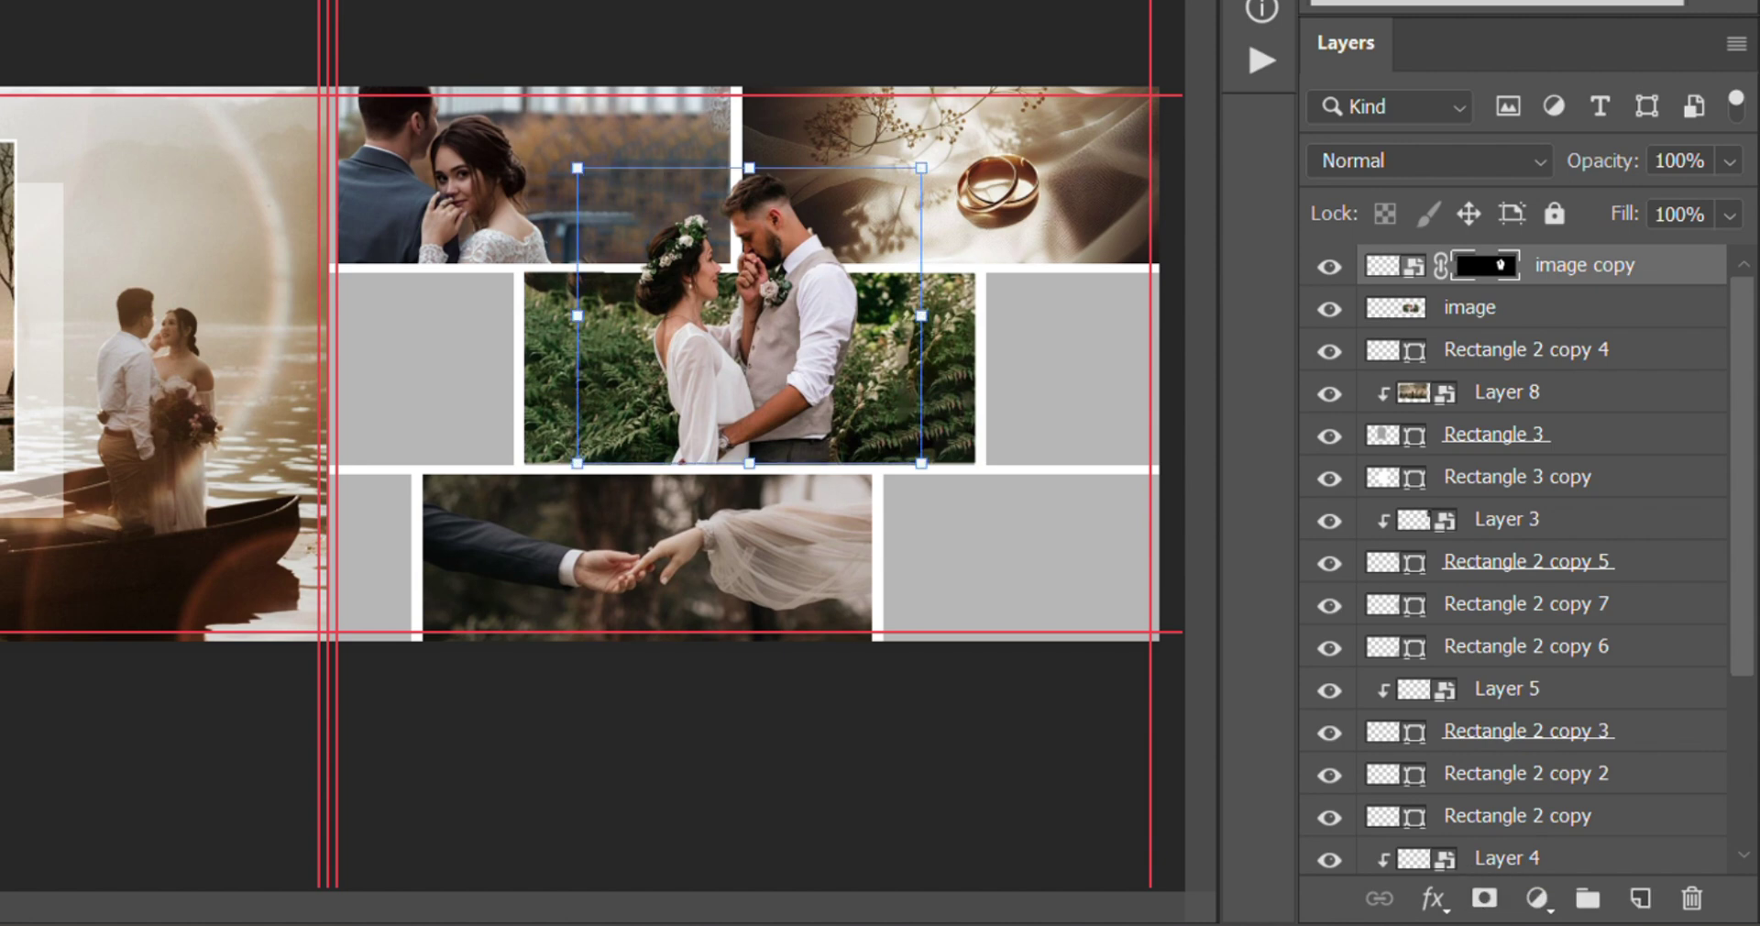
Step: Recolour the bottom-right tile with a dark purple-grey sampled from the photos
{"action": "left_click", "coordinate": [1061, 609]}
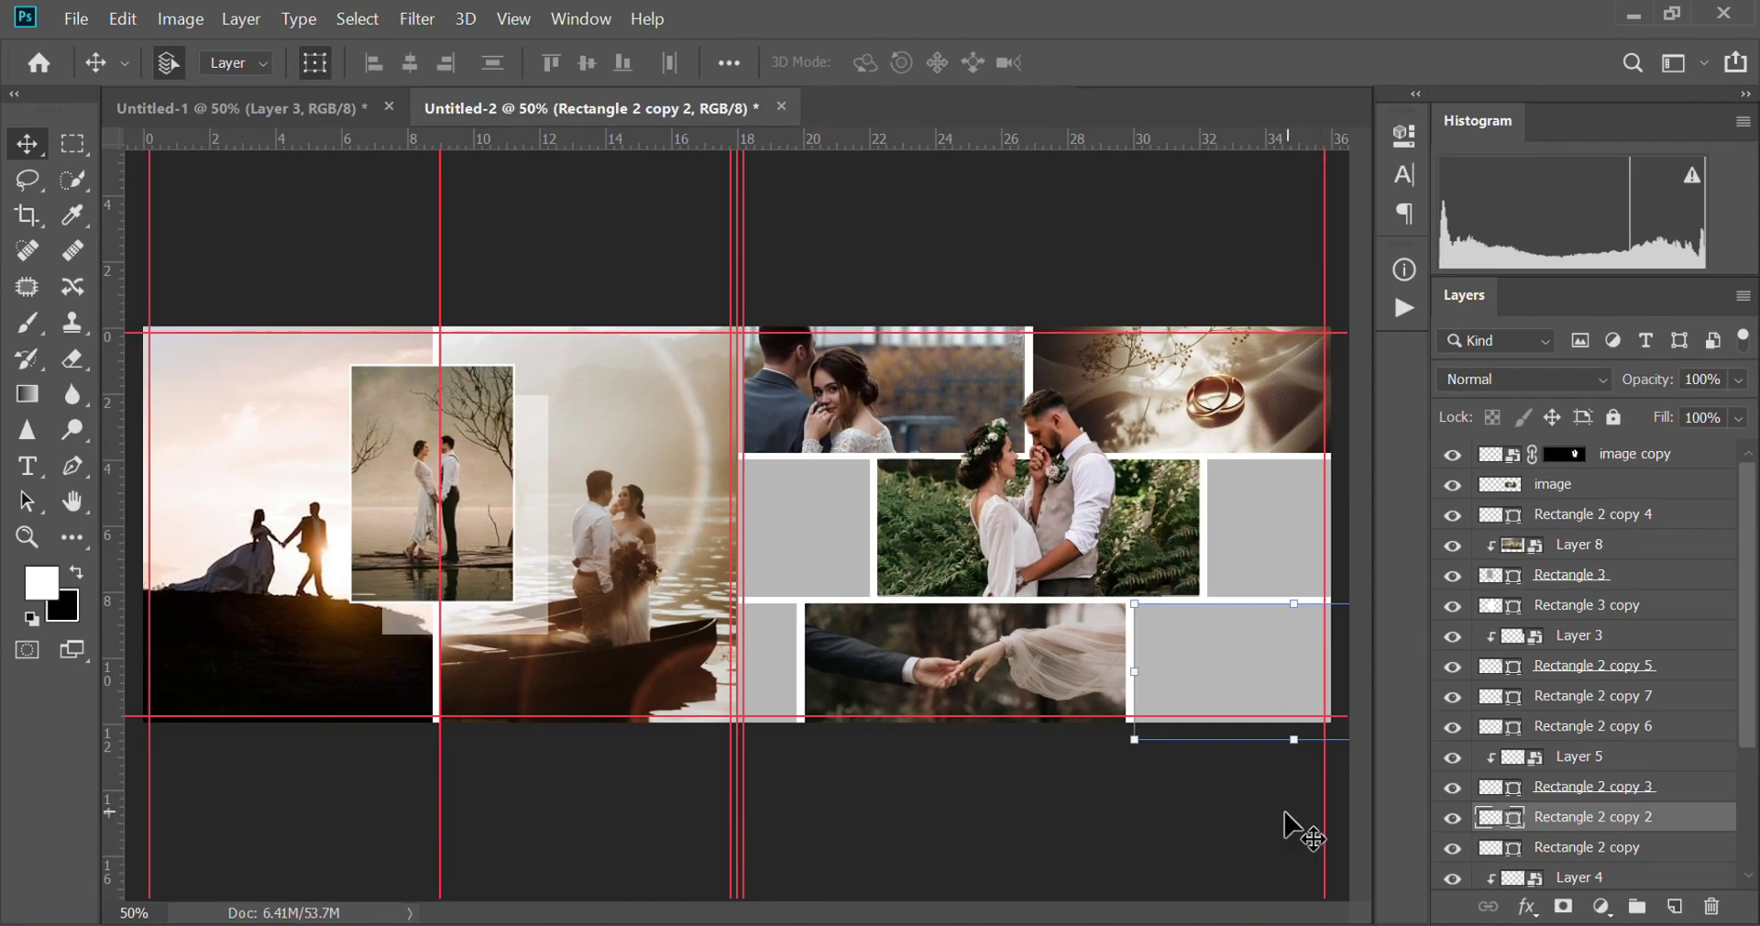
{"action": "double_click", "coordinate": [1501, 817]}
{"action": "left_click", "coordinate": [1067, 643]}
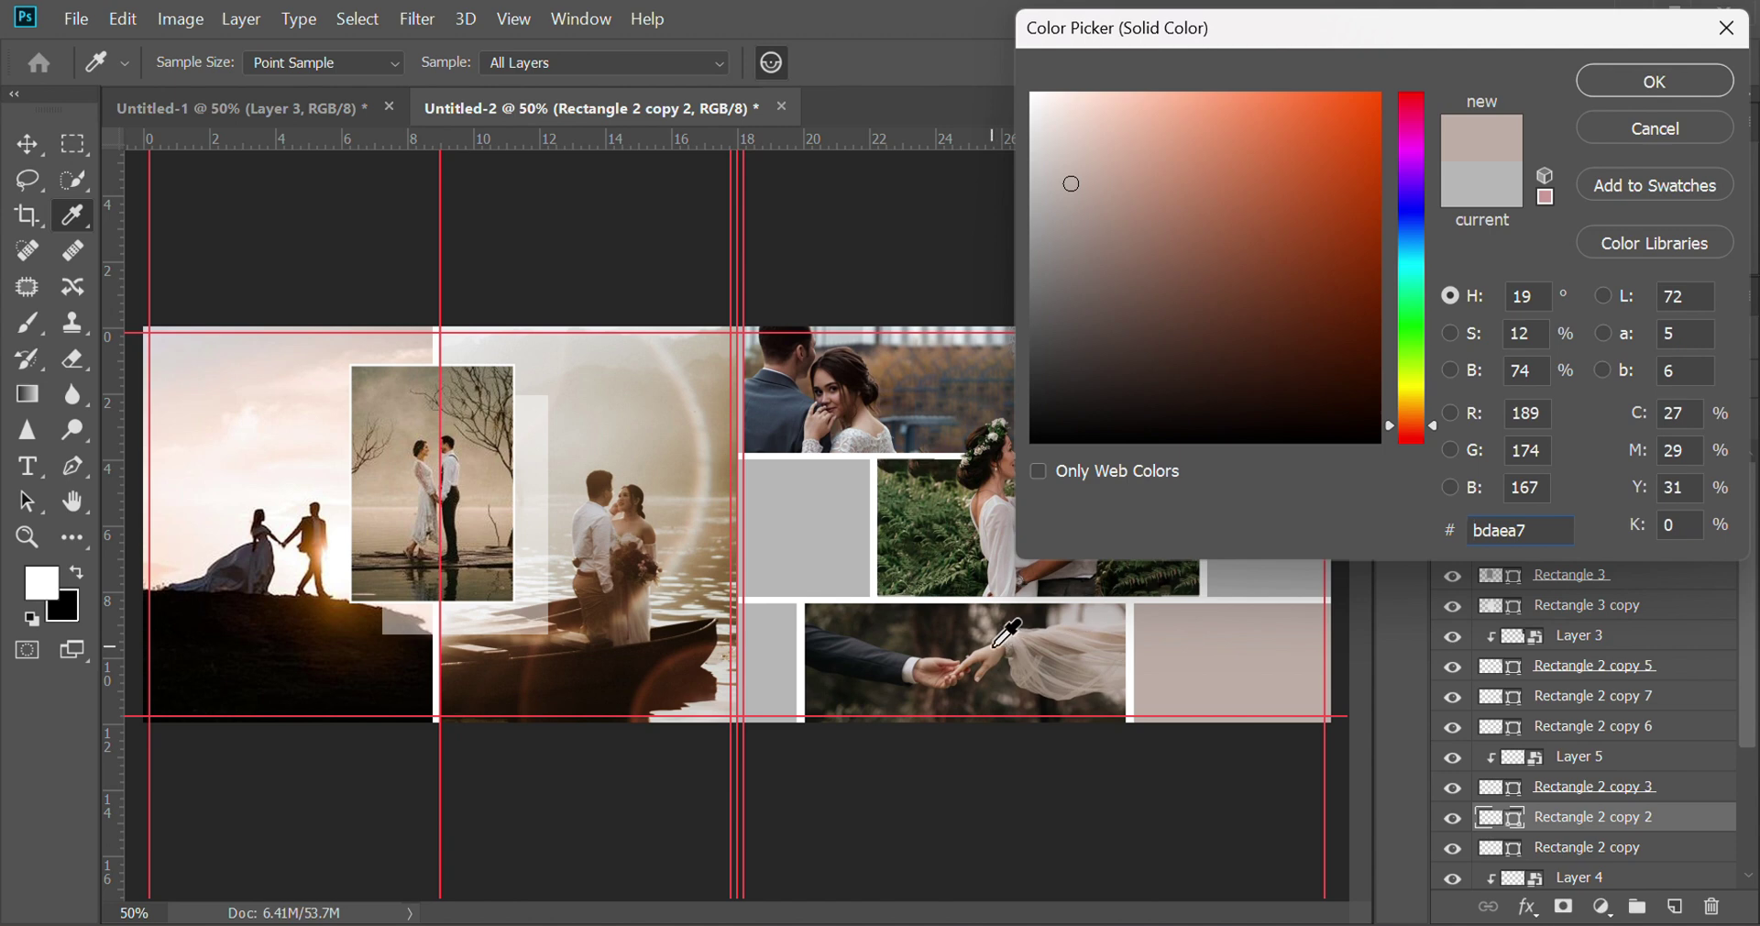
{"action": "left_click", "coordinate": [882, 660]}
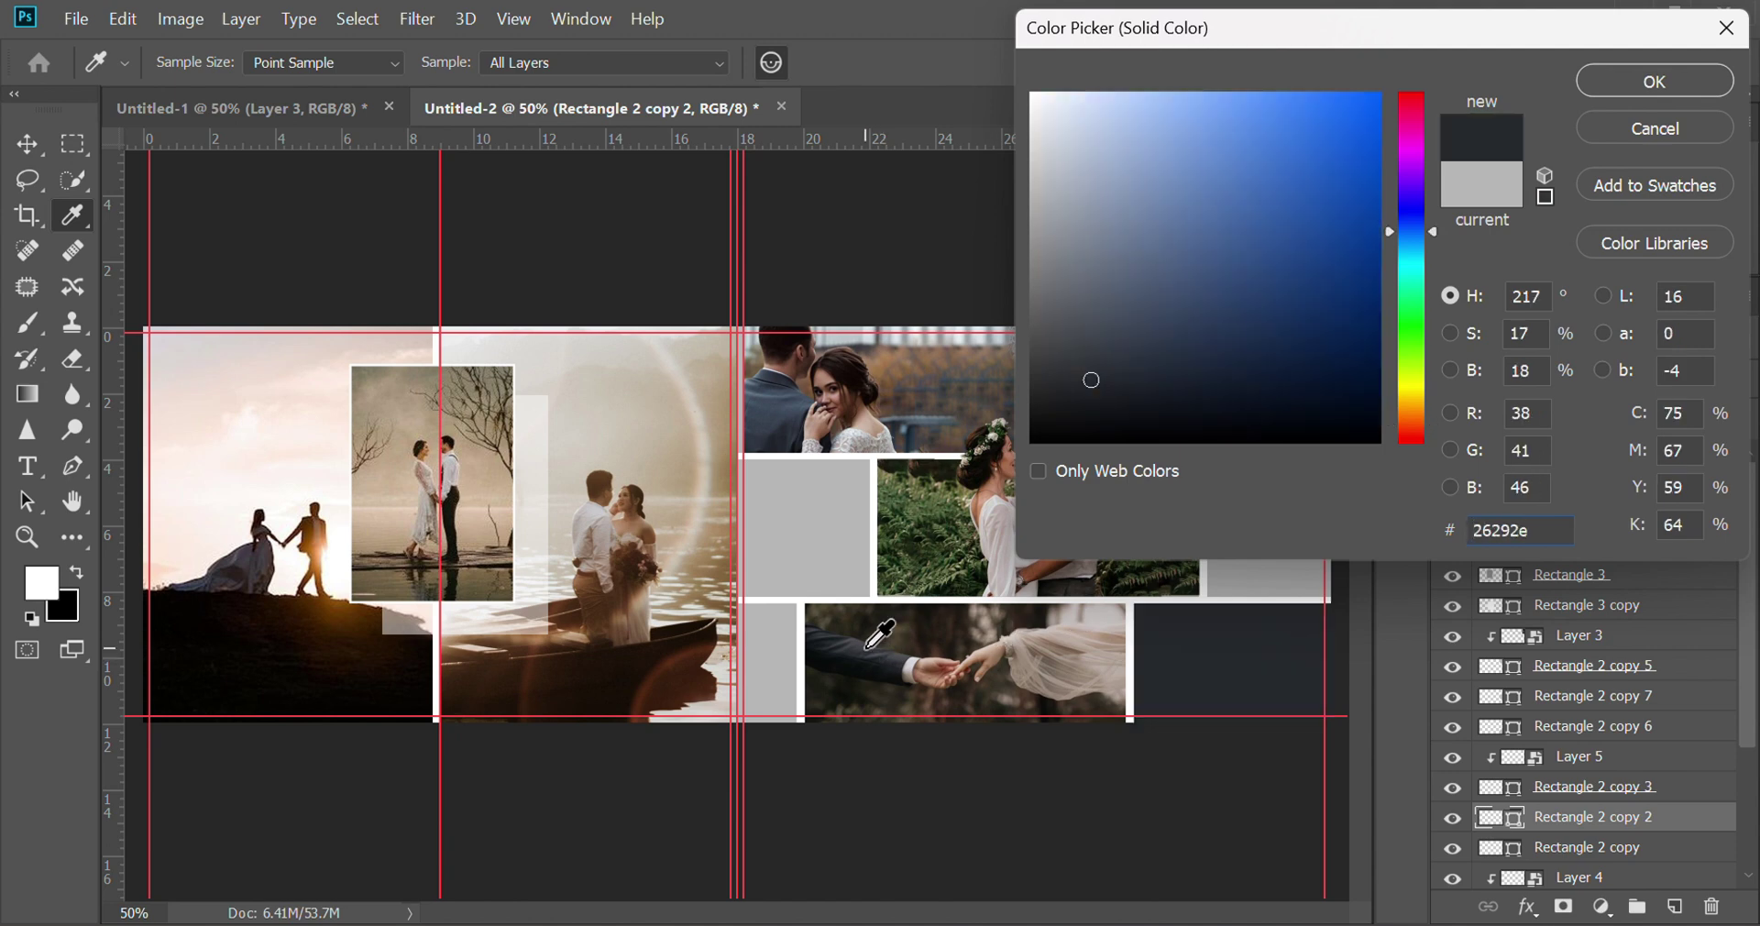
{"action": "left_click", "coordinate": [866, 649]}
{"action": "left_click", "coordinate": [1650, 84]}
Step: Recolour the narrow bottom-left tile with a pale pink sampled from the photos
{"action": "left_click", "coordinate": [770, 679]}
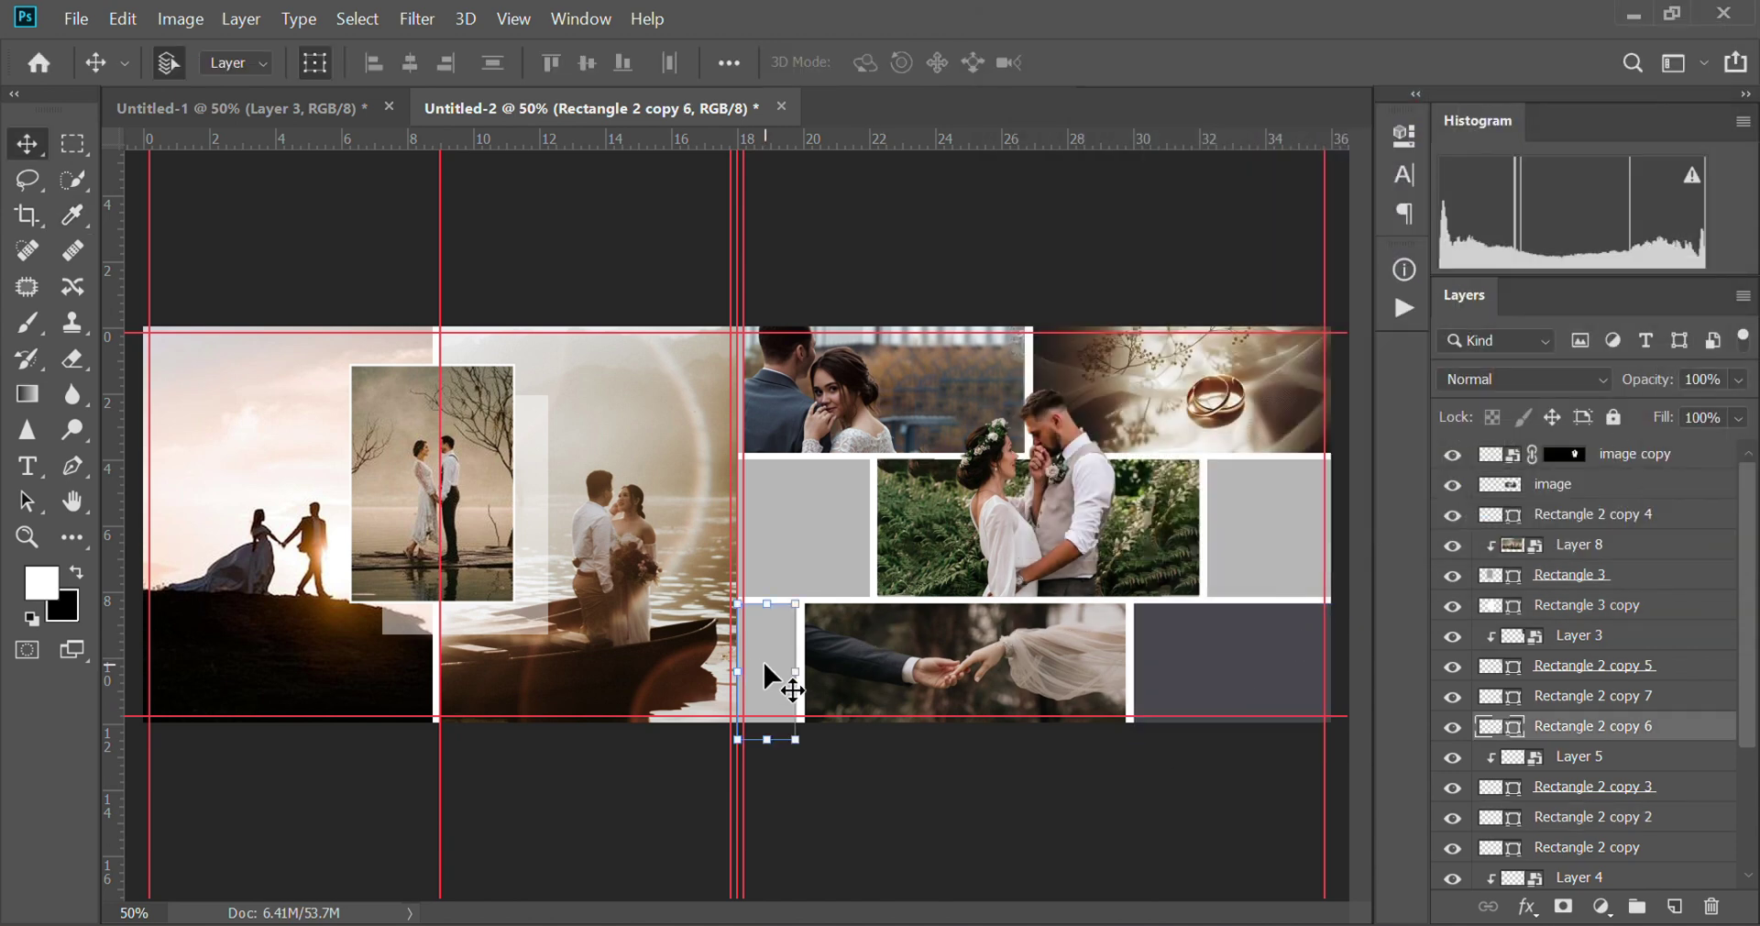
{"action": "double_click", "coordinate": [1501, 726]}
{"action": "left_click", "coordinate": [1084, 640]}
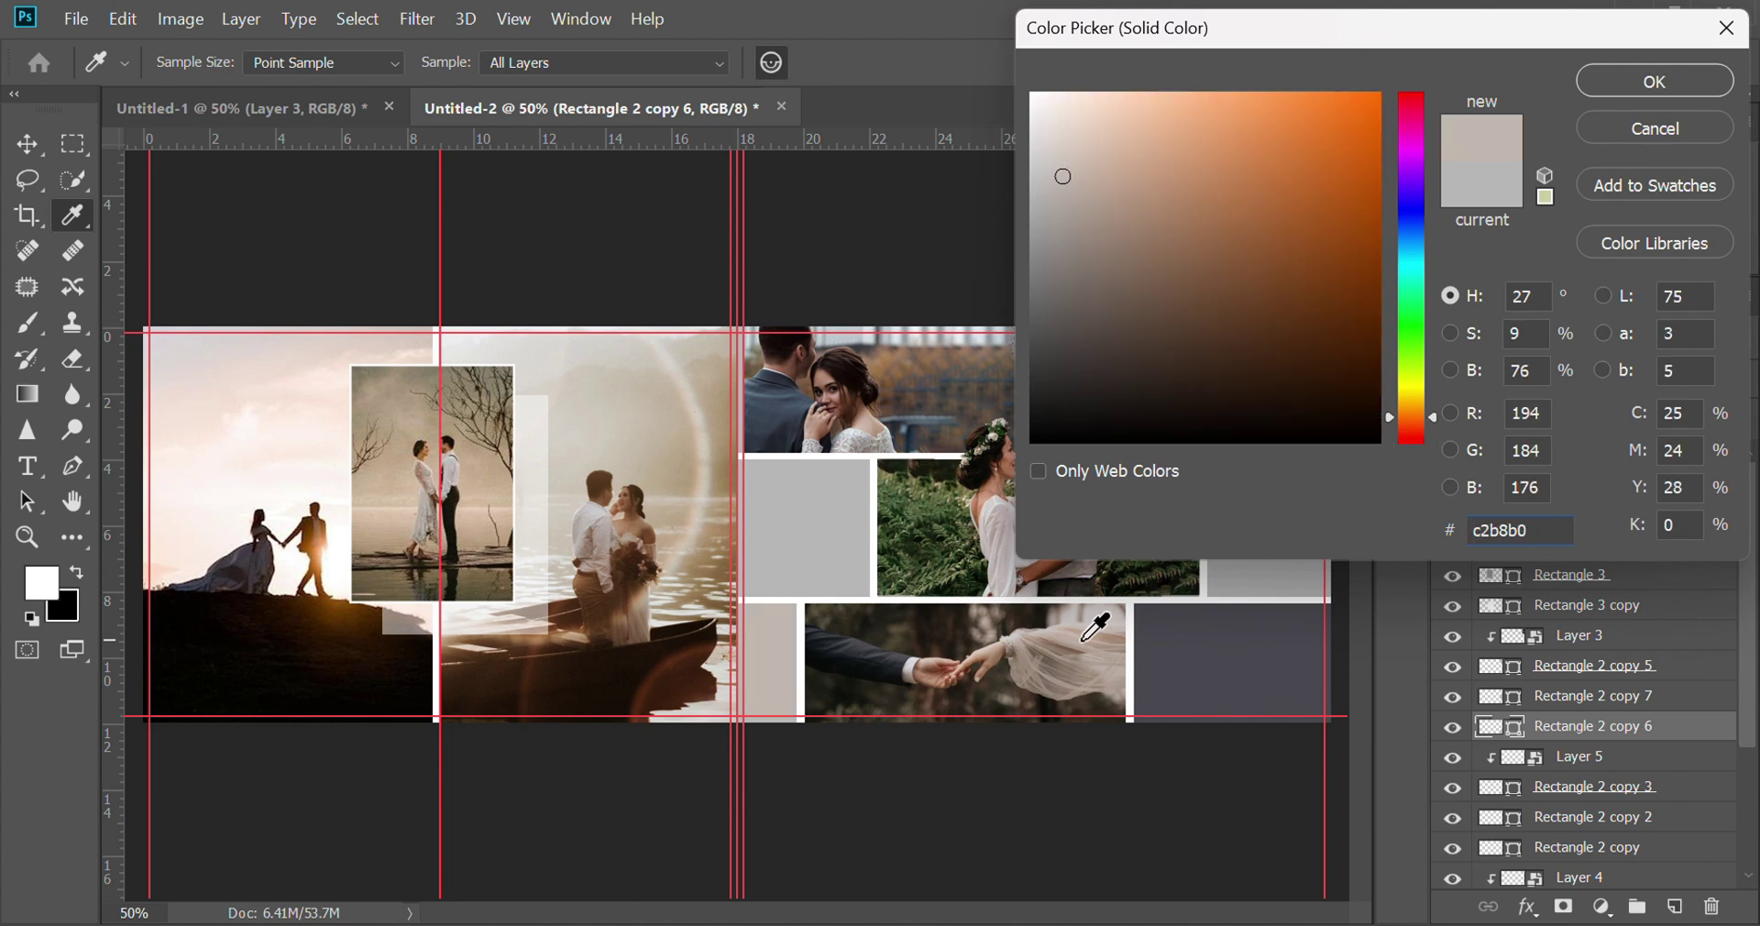
{"action": "left_click", "coordinate": [1111, 634]}
{"action": "left_click", "coordinate": [983, 654]}
{"action": "key", "text": "Return"}
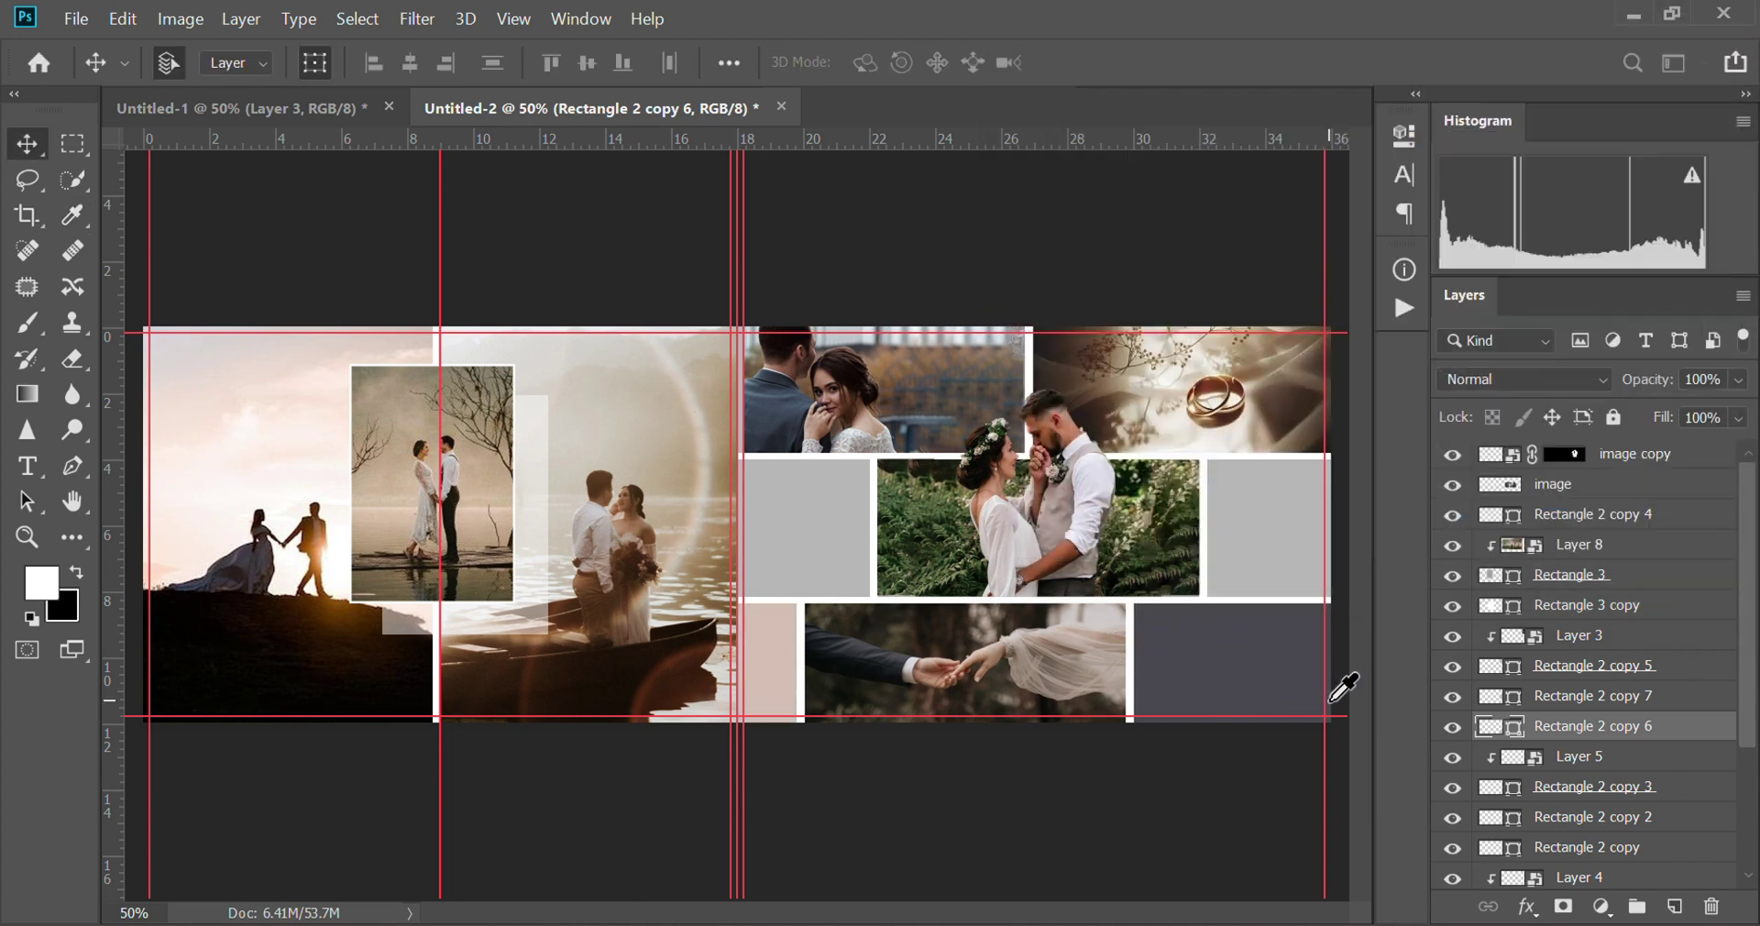
Step: Fill the right-middle tile with a dusty-rose tone from the couple photo
{"action": "left_click", "coordinate": [1269, 534]}
{"action": "double_click", "coordinate": [1494, 847]}
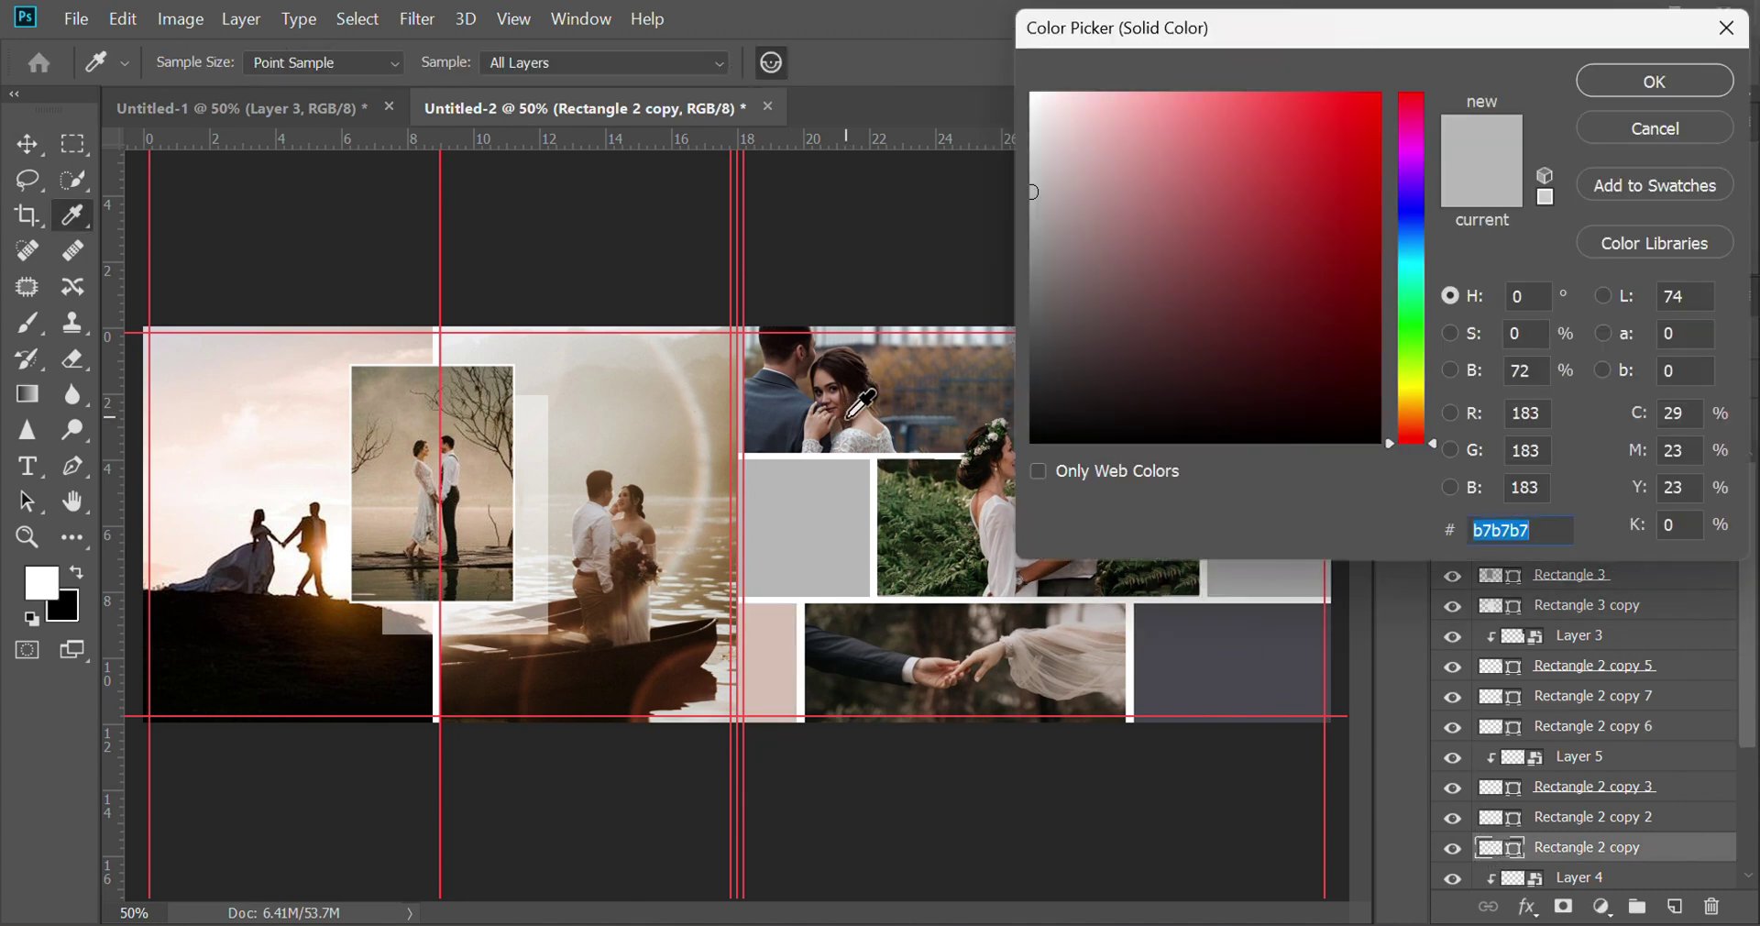
{"action": "left_click", "coordinate": [823, 373]}
{"action": "key", "text": "Return"}
Step: Fill the left-middle tile (Rectangle 2 copy 7) with beige sampled from the rings photo
{"action": "left_click", "coordinate": [829, 554]}
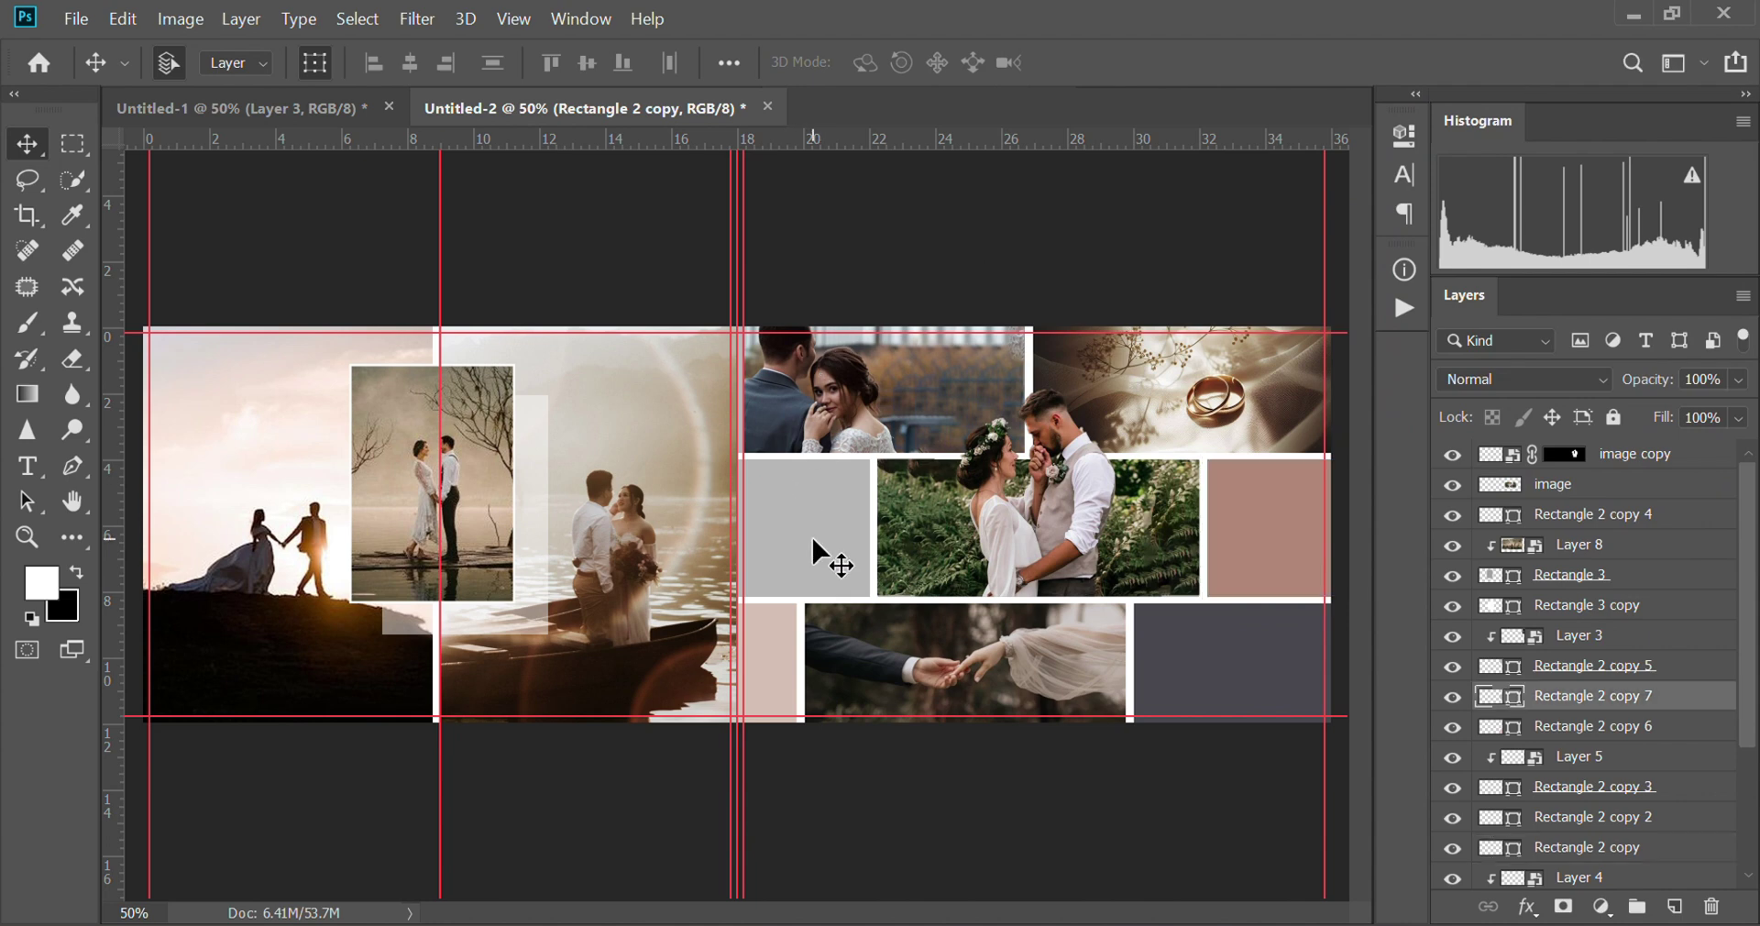
{"action": "double_click", "coordinate": [1500, 706]}
{"action": "left_click_drag", "start_coordinate": [1371, 19], "coordinate": [1636, 107]}
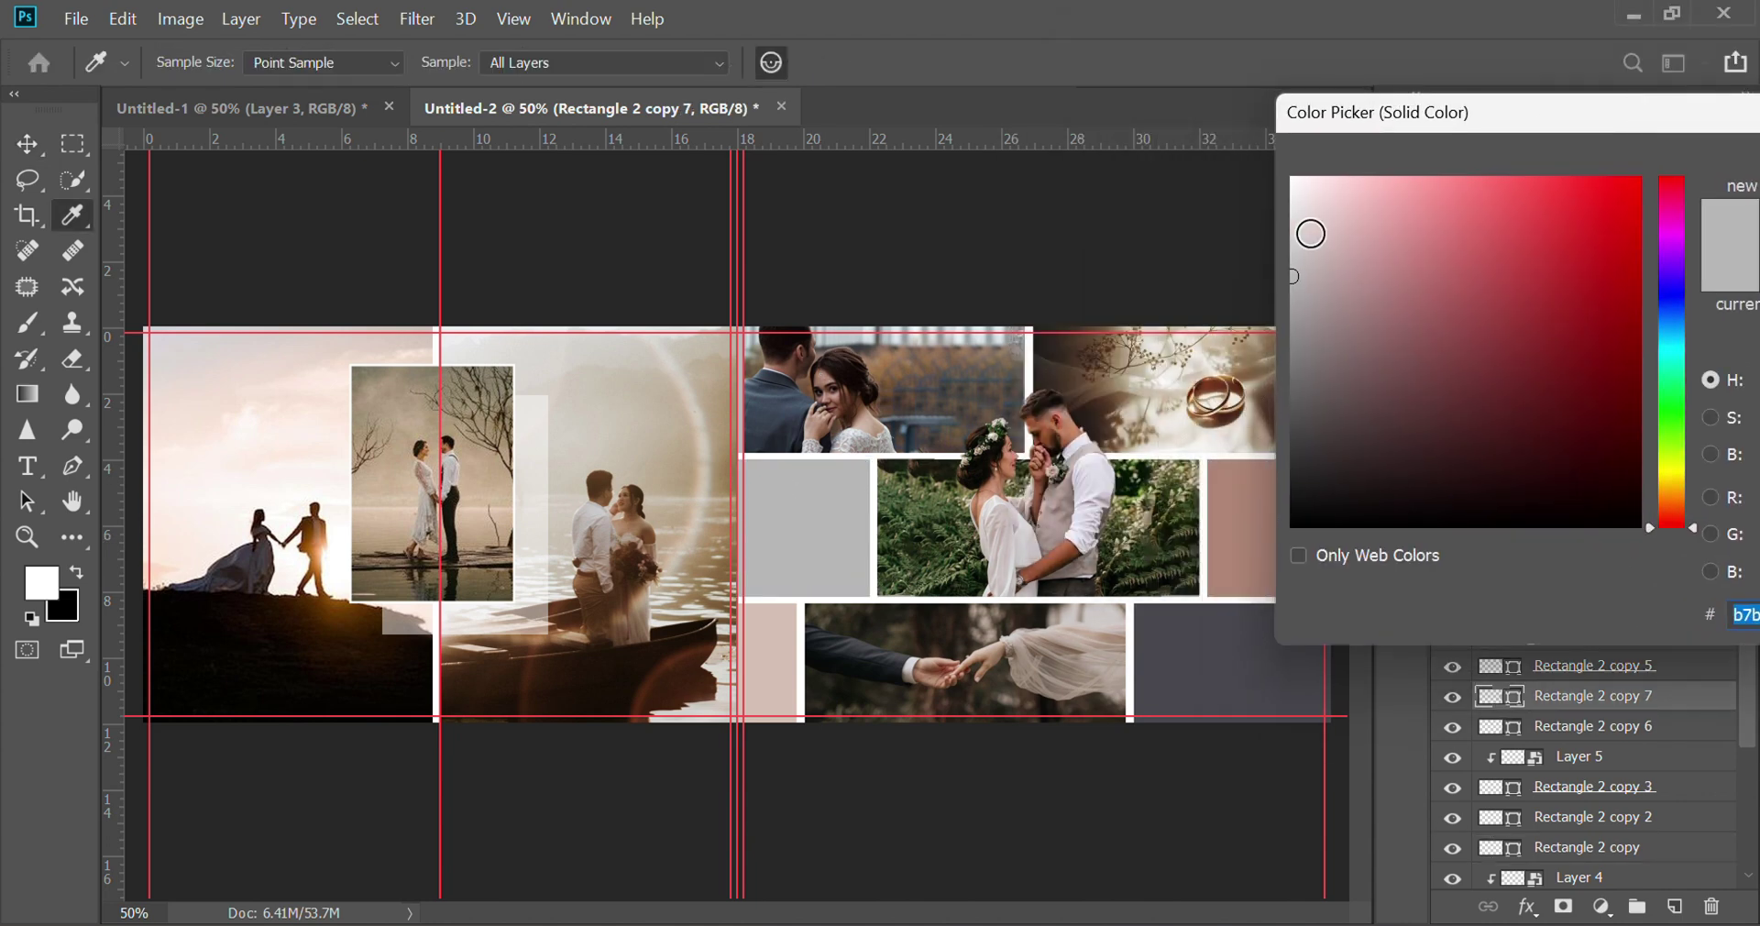
{"action": "left_click", "coordinate": [1212, 360]}
{"action": "left_click", "coordinate": [1170, 358]}
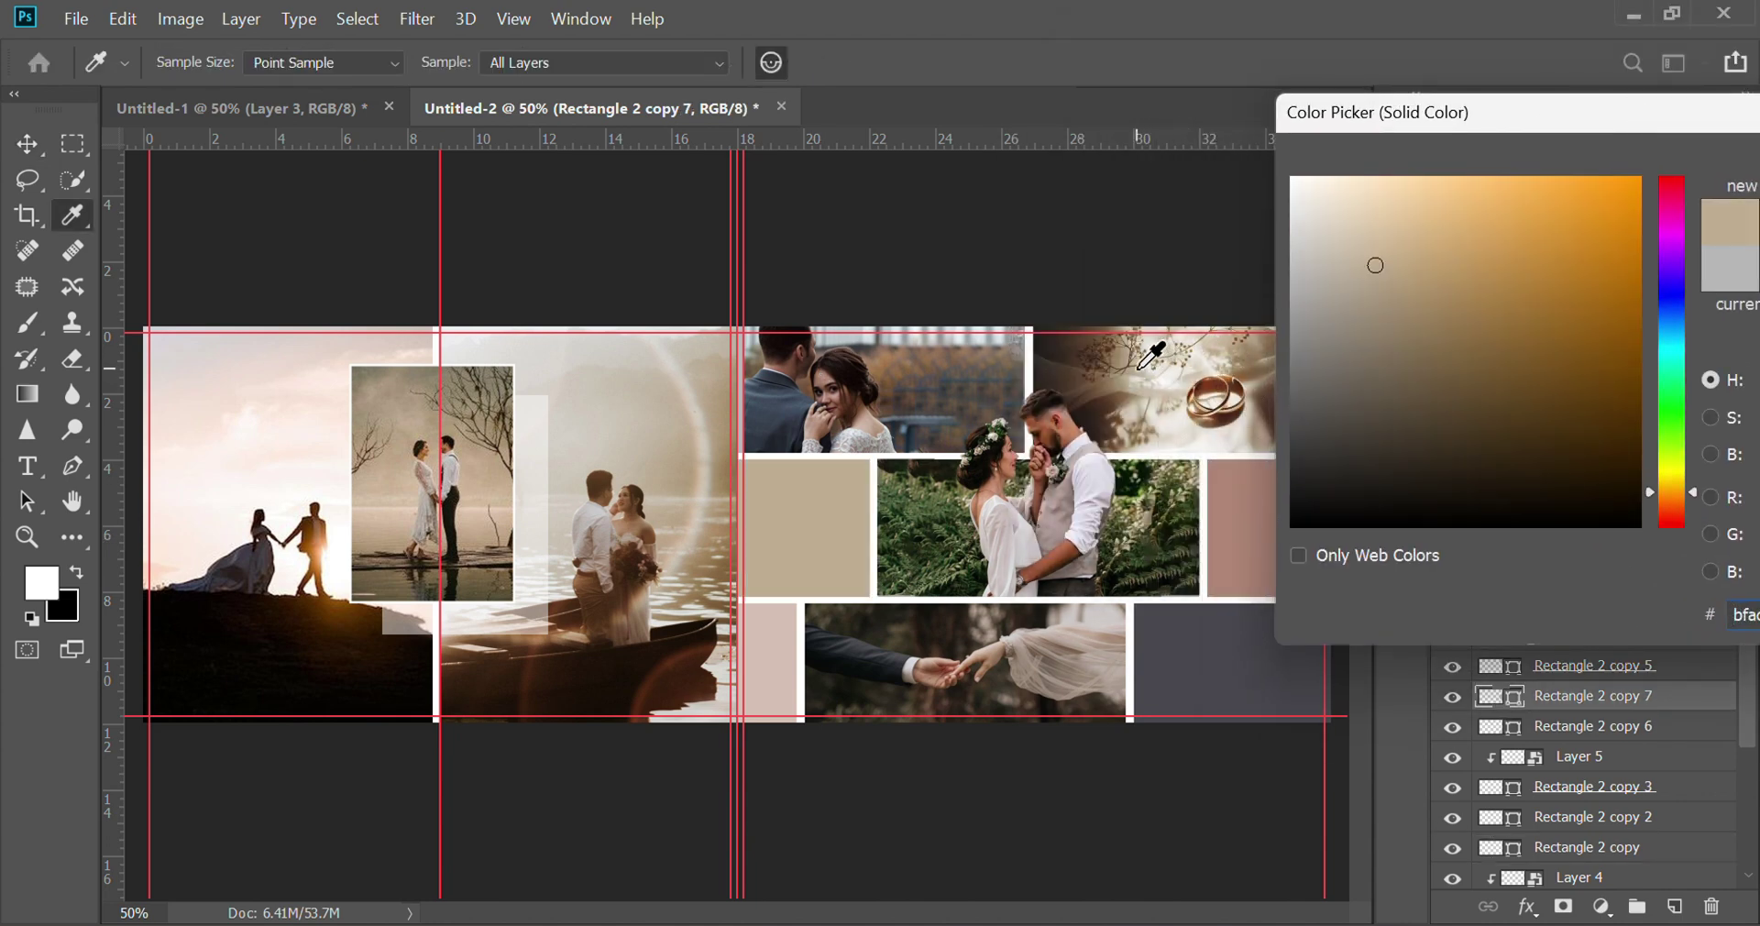
{"action": "key", "text": "Return"}
Step: Set Layer 3's blend mode to Luminosity so it appears black-and-white
{"action": "left_click", "coordinate": [1128, 856]}
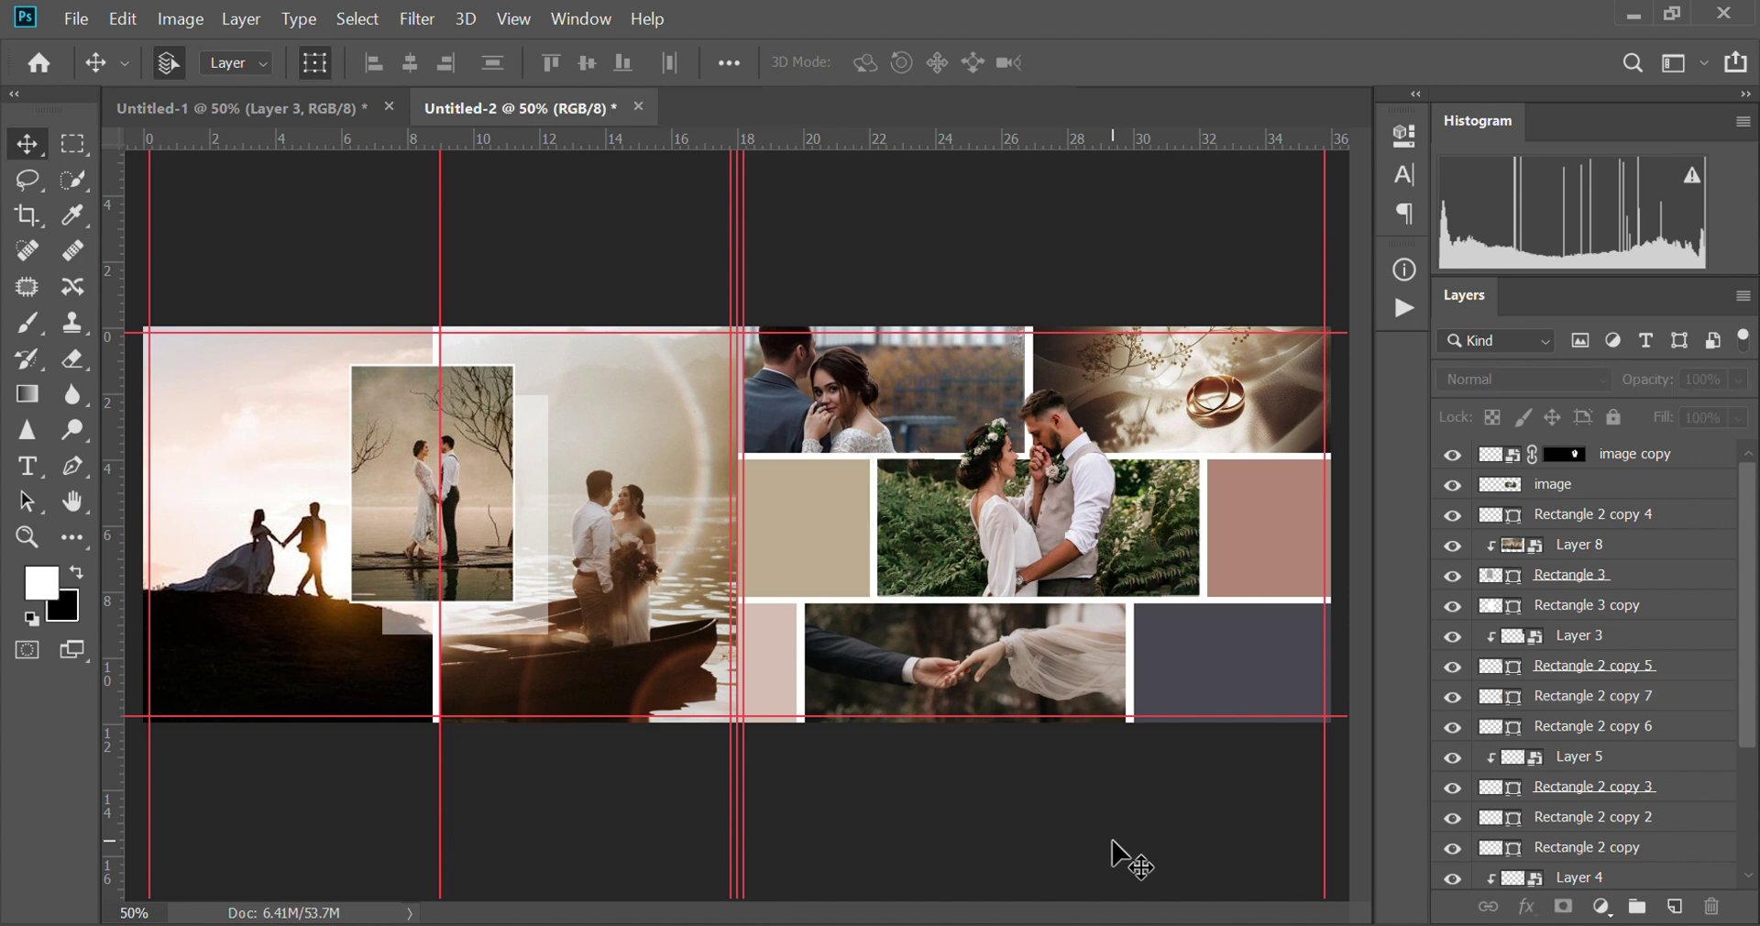
{"action": "left_click", "coordinate": [1577, 635]}
{"action": "left_click", "coordinate": [1521, 379]}
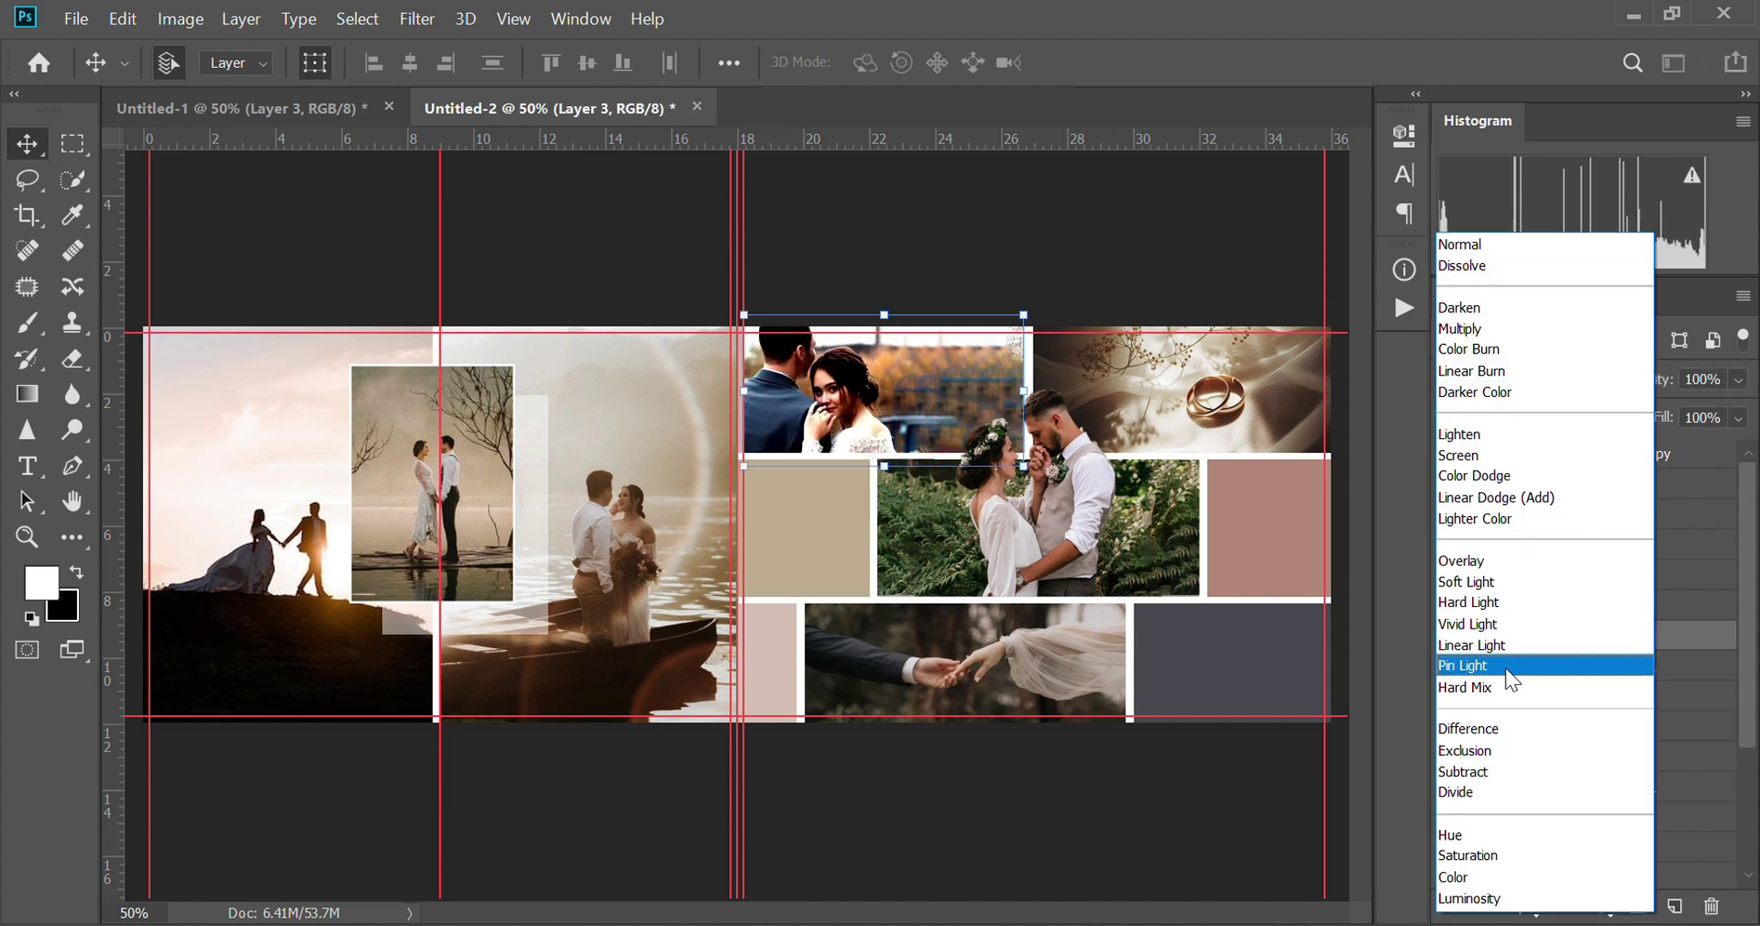
{"action": "left_click", "coordinate": [1494, 899]}
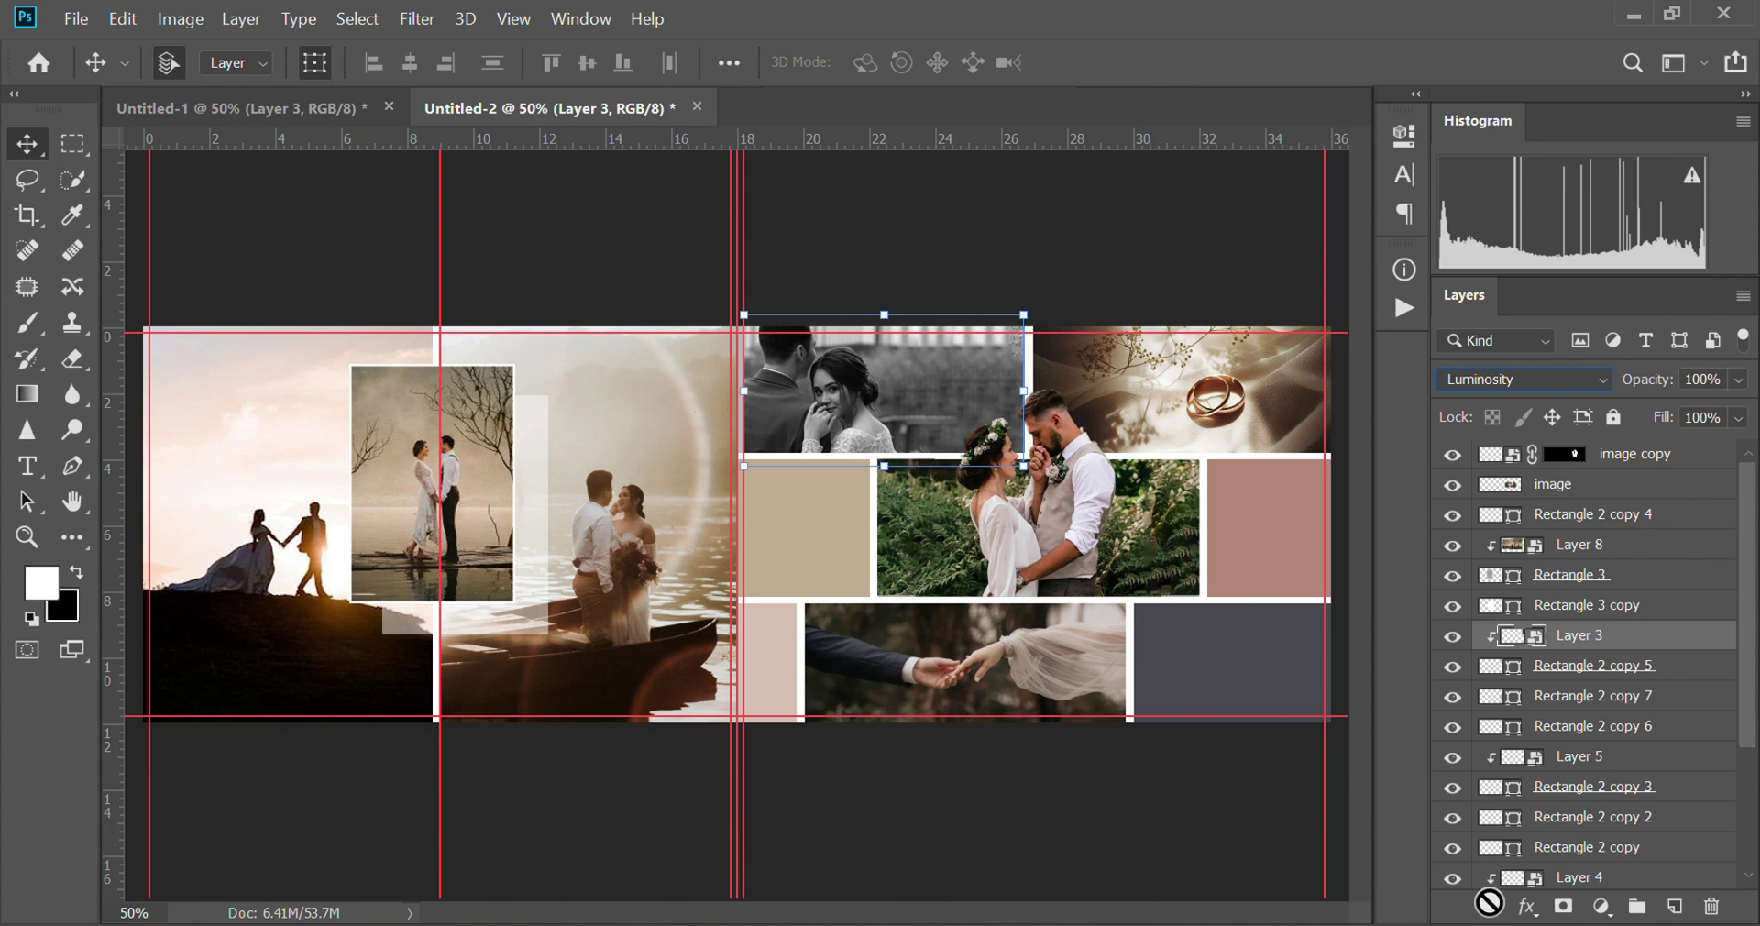
{"action": "left_click", "coordinate": [1180, 855]}
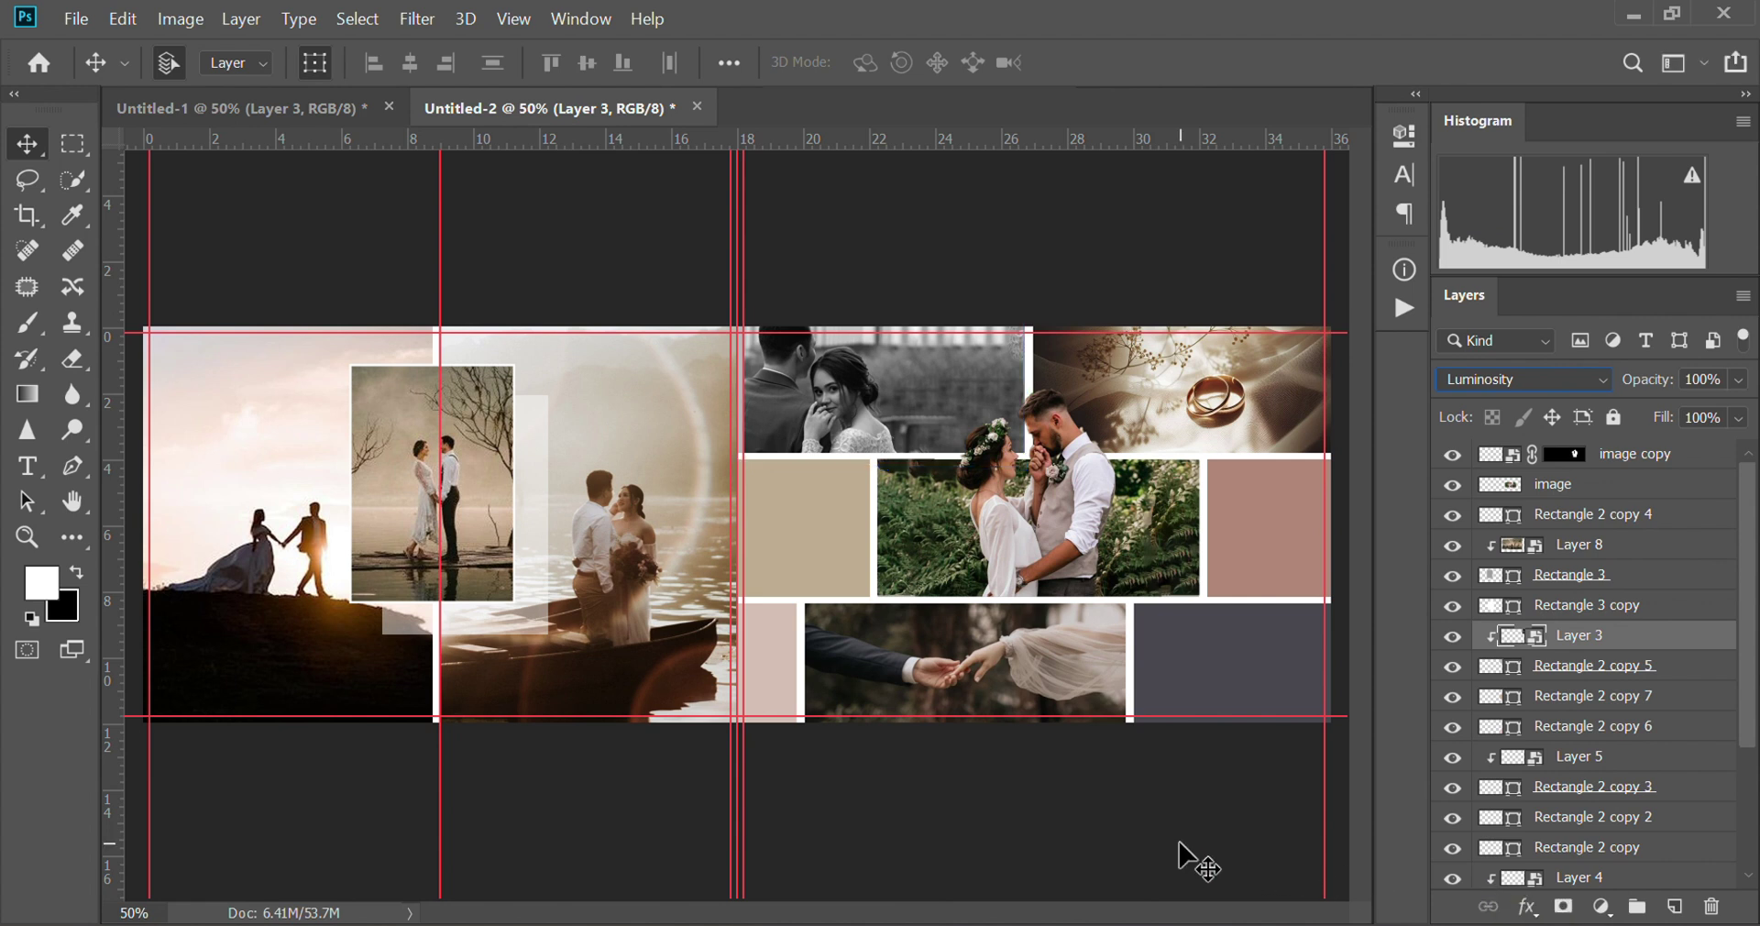
Step: Add large white 'Love' text on the grey middle tile
{"action": "key", "text": "t"}
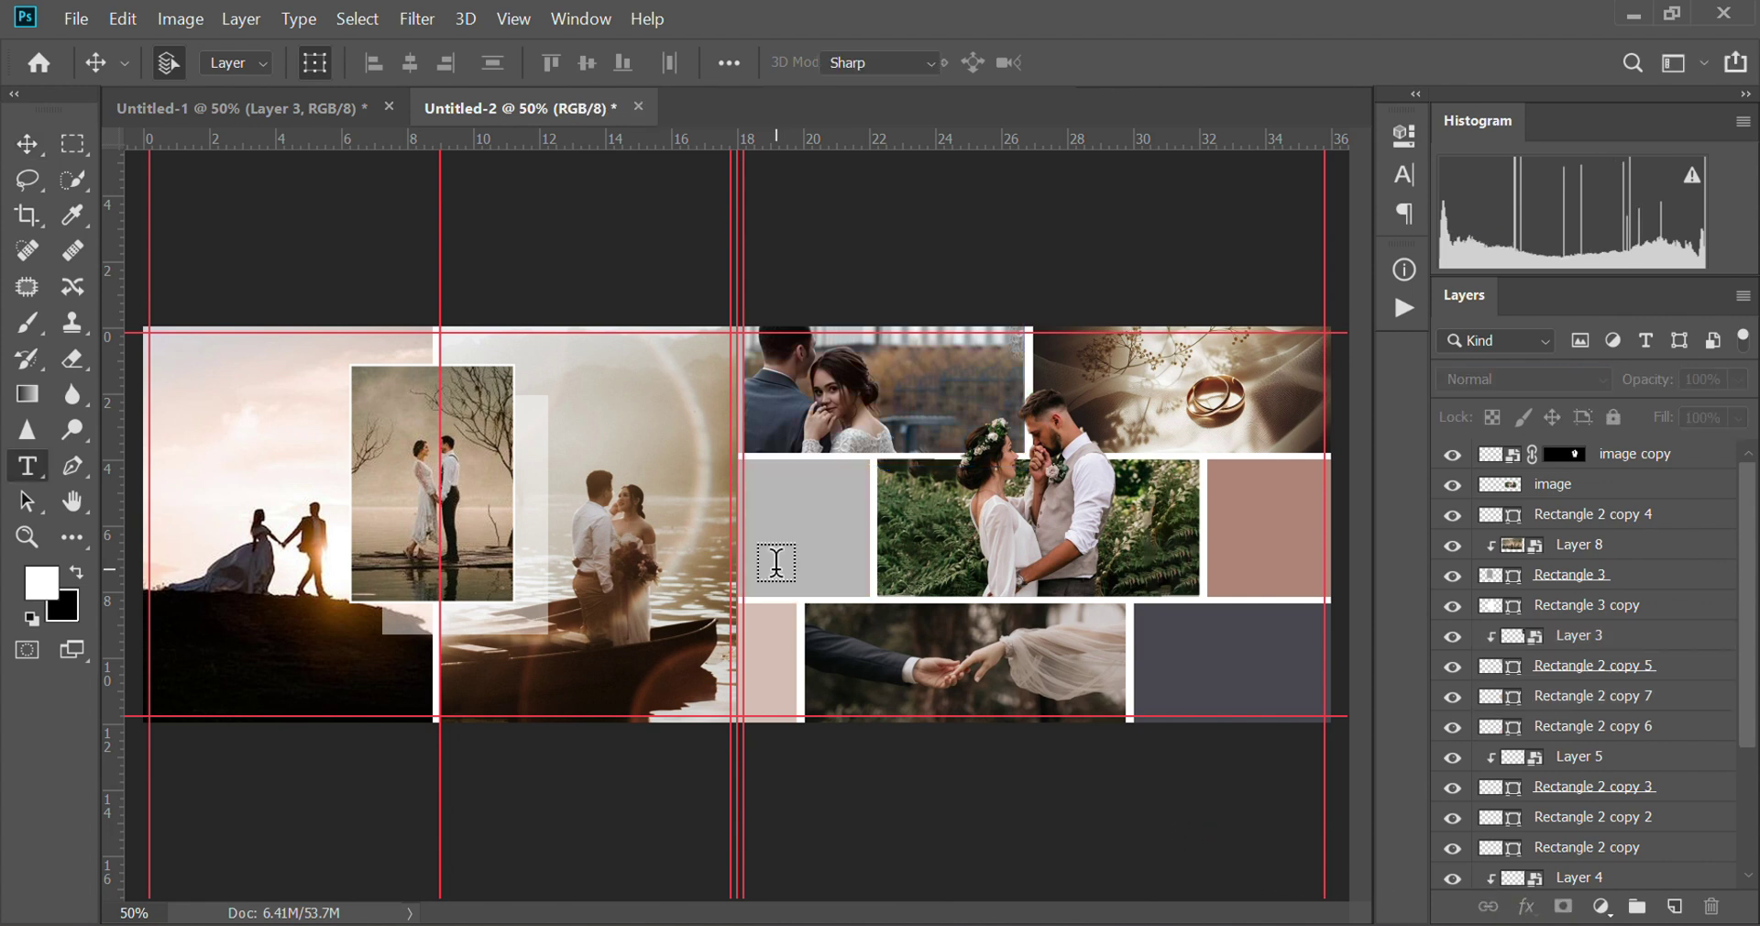
{"action": "left_click", "coordinate": [779, 505]}
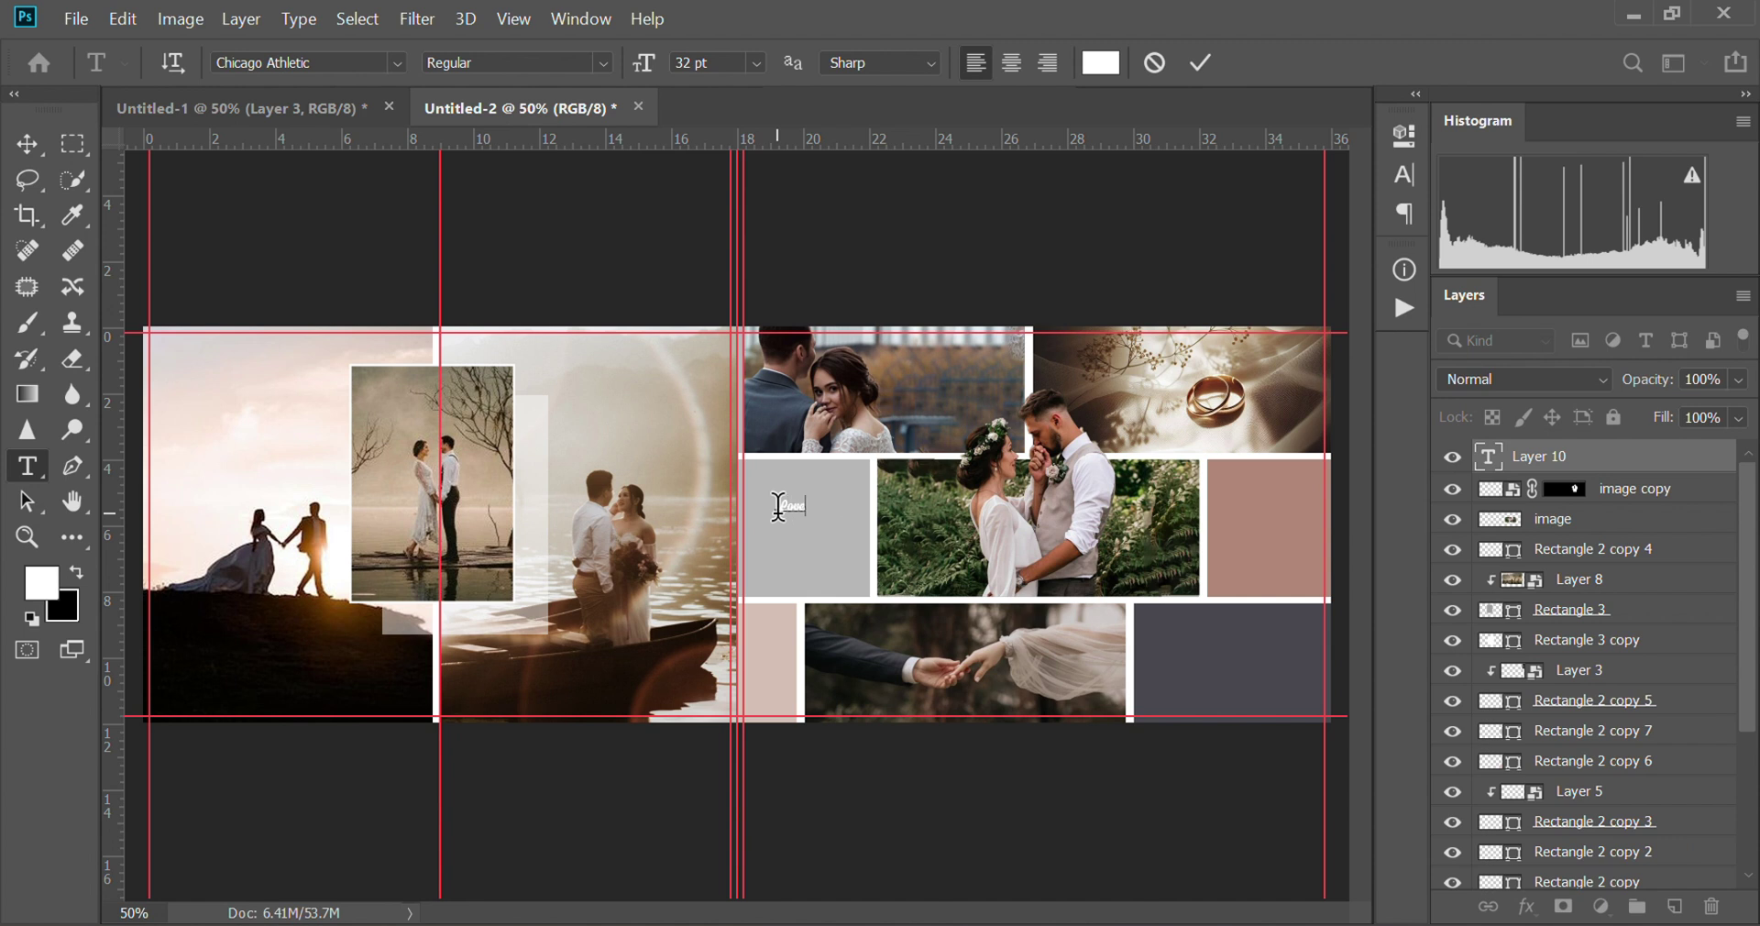
{"action": "key", "text": "ctrl+Return"}
{"action": "key", "text": "ctrl+t"}
{"action": "left_click_drag", "start_coordinate": [807, 515], "coordinate": [858, 563]}
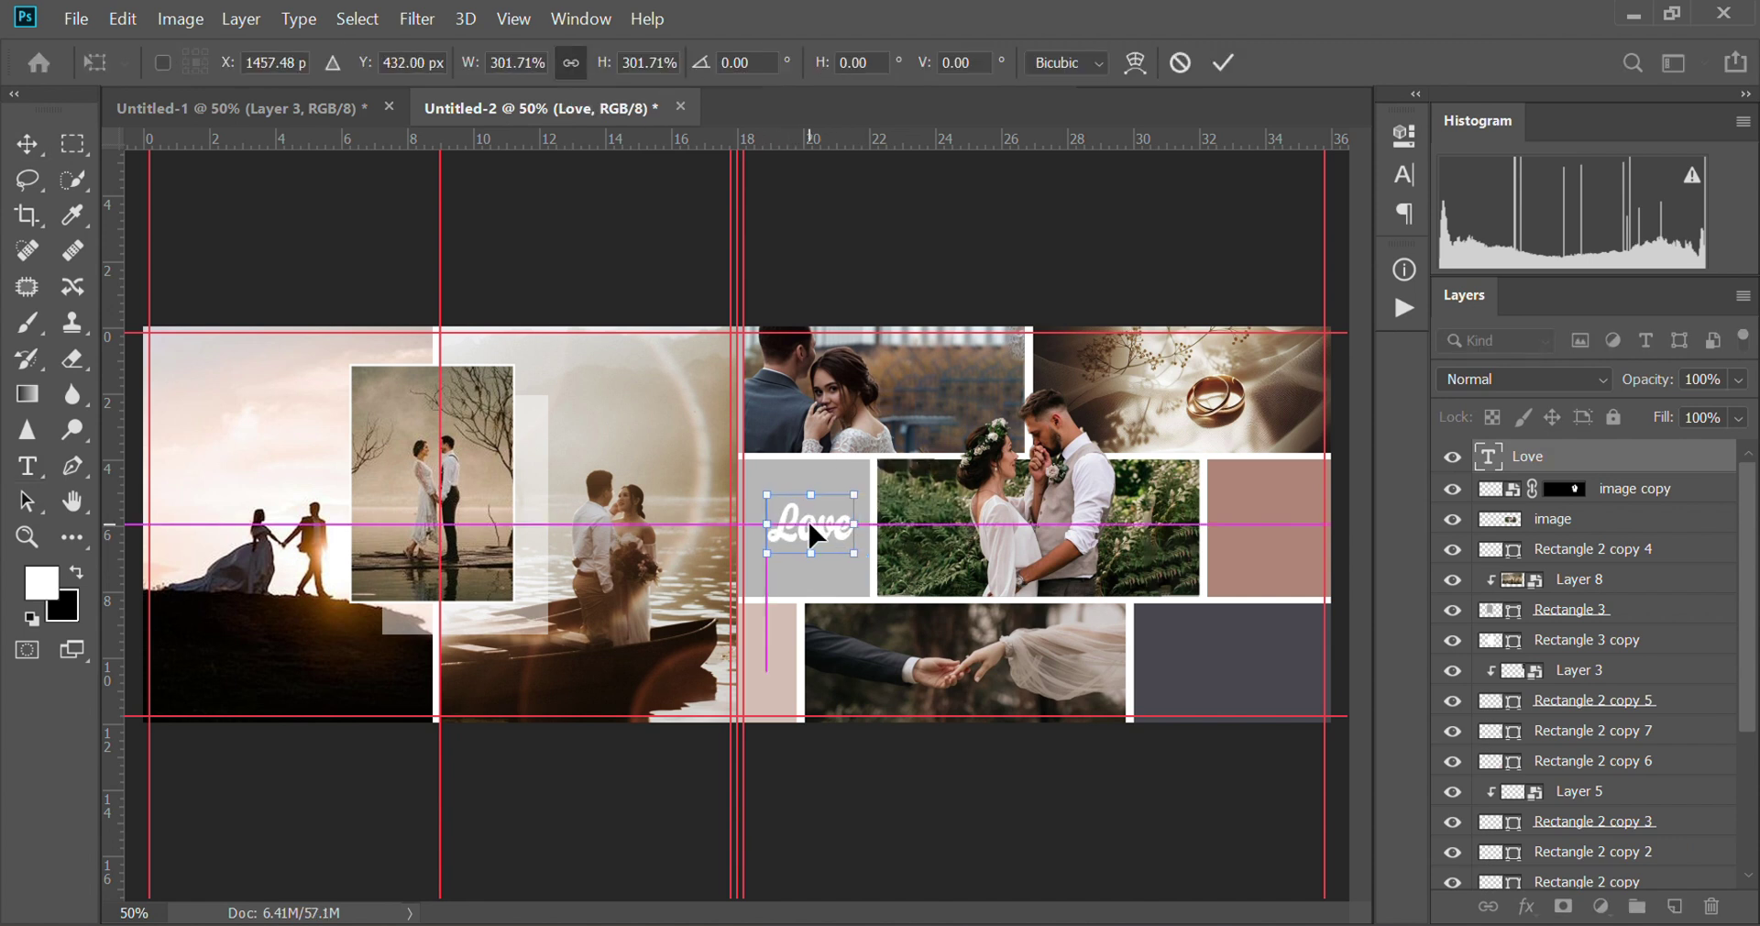
{"action": "left_click_drag", "start_coordinate": [810, 525], "coordinate": [807, 533]}
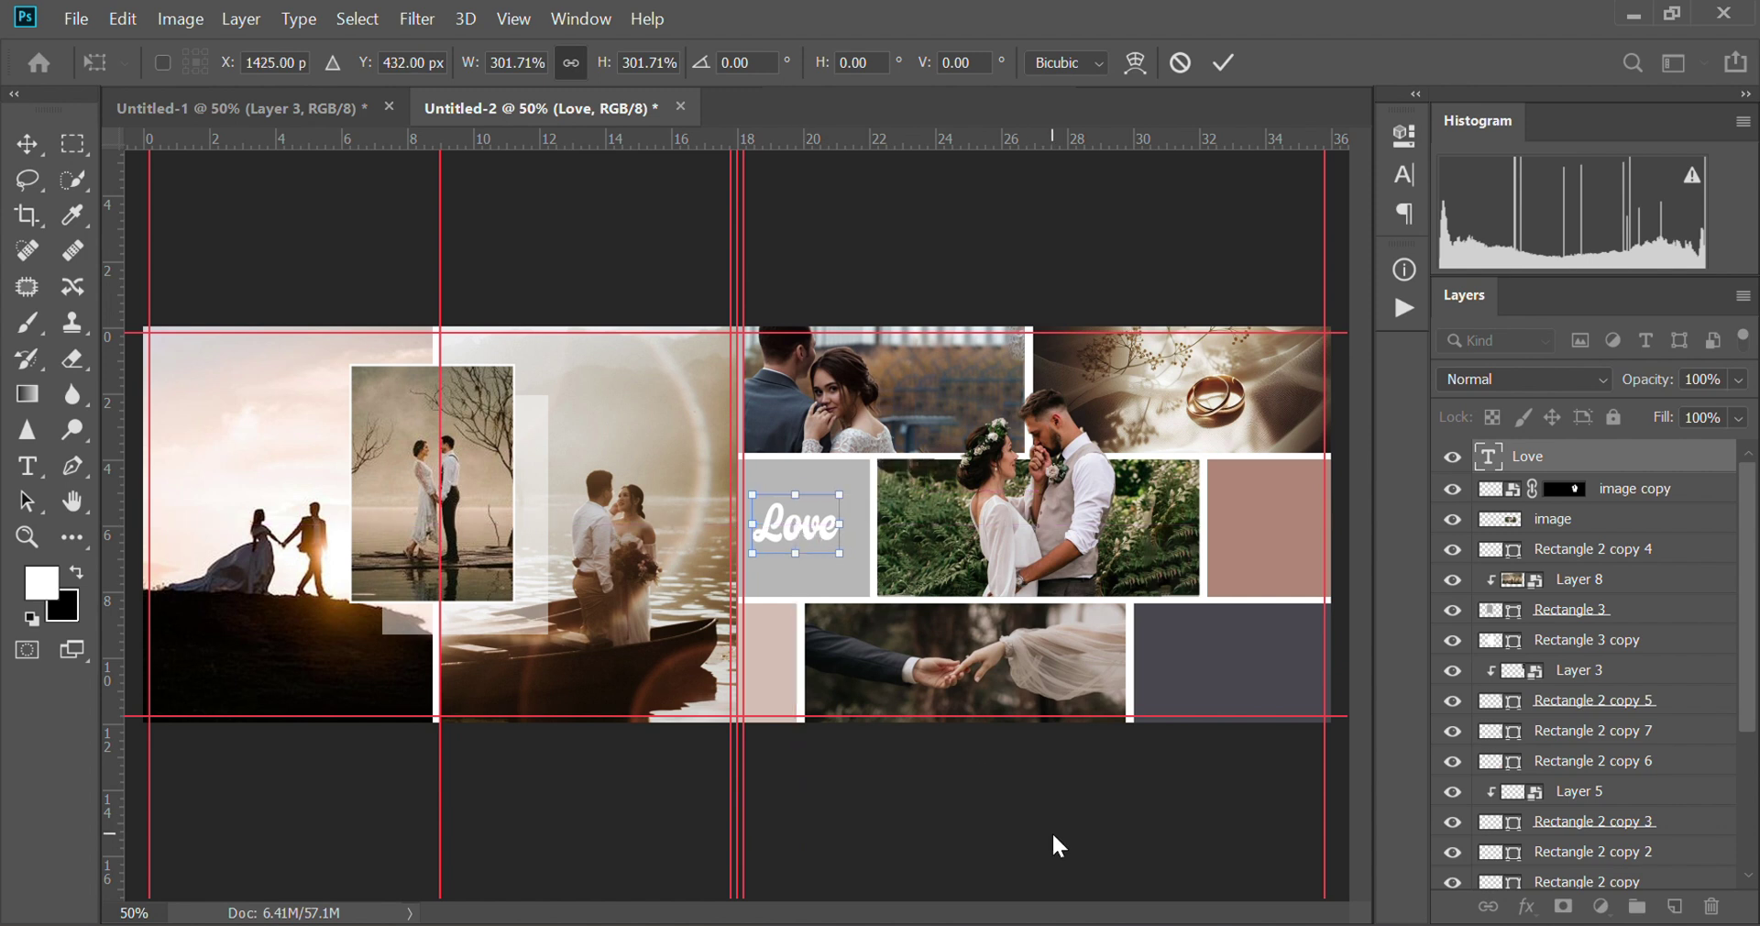
{"action": "key", "text": "Return"}
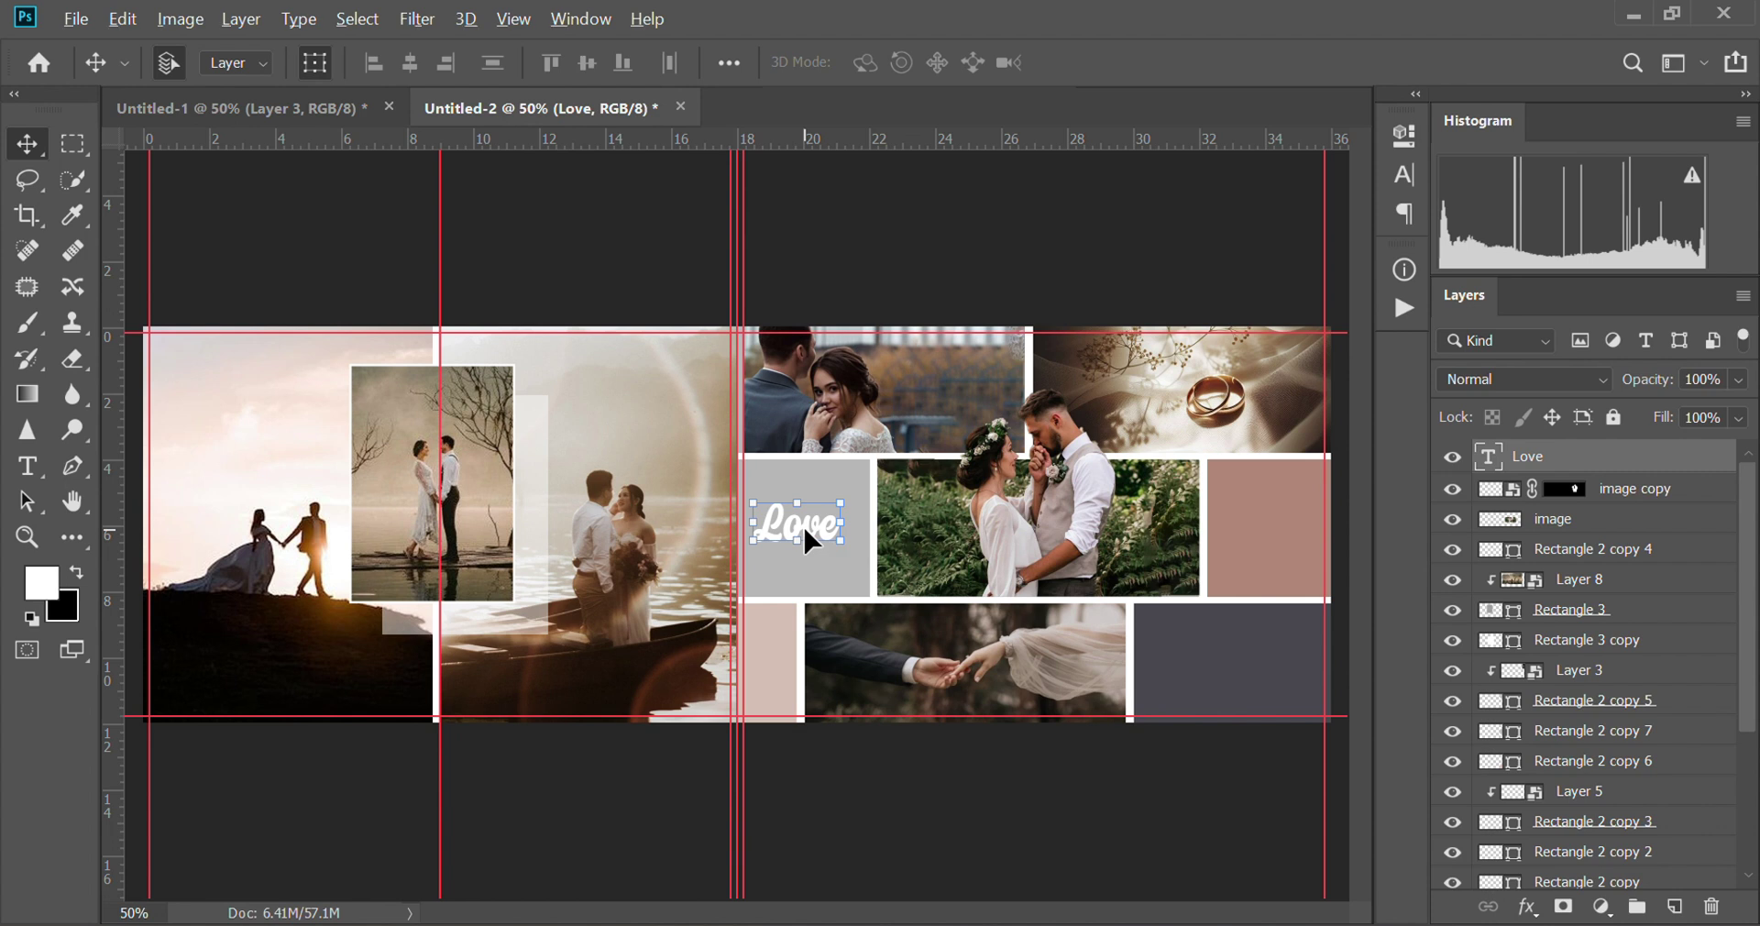
Step: Duplicate the text onto the dark bottom-right tile, change it to 'Birds', and hide guides
{"action": "mouse_move", "coordinate": [803, 524]}
{"action": "left_mouse_down"}
{"action": "mouse_move", "coordinate": [1254, 698]}
{"action": "mouse_move", "coordinate": [1238, 664]}
{"action": "left_mouse_up"}
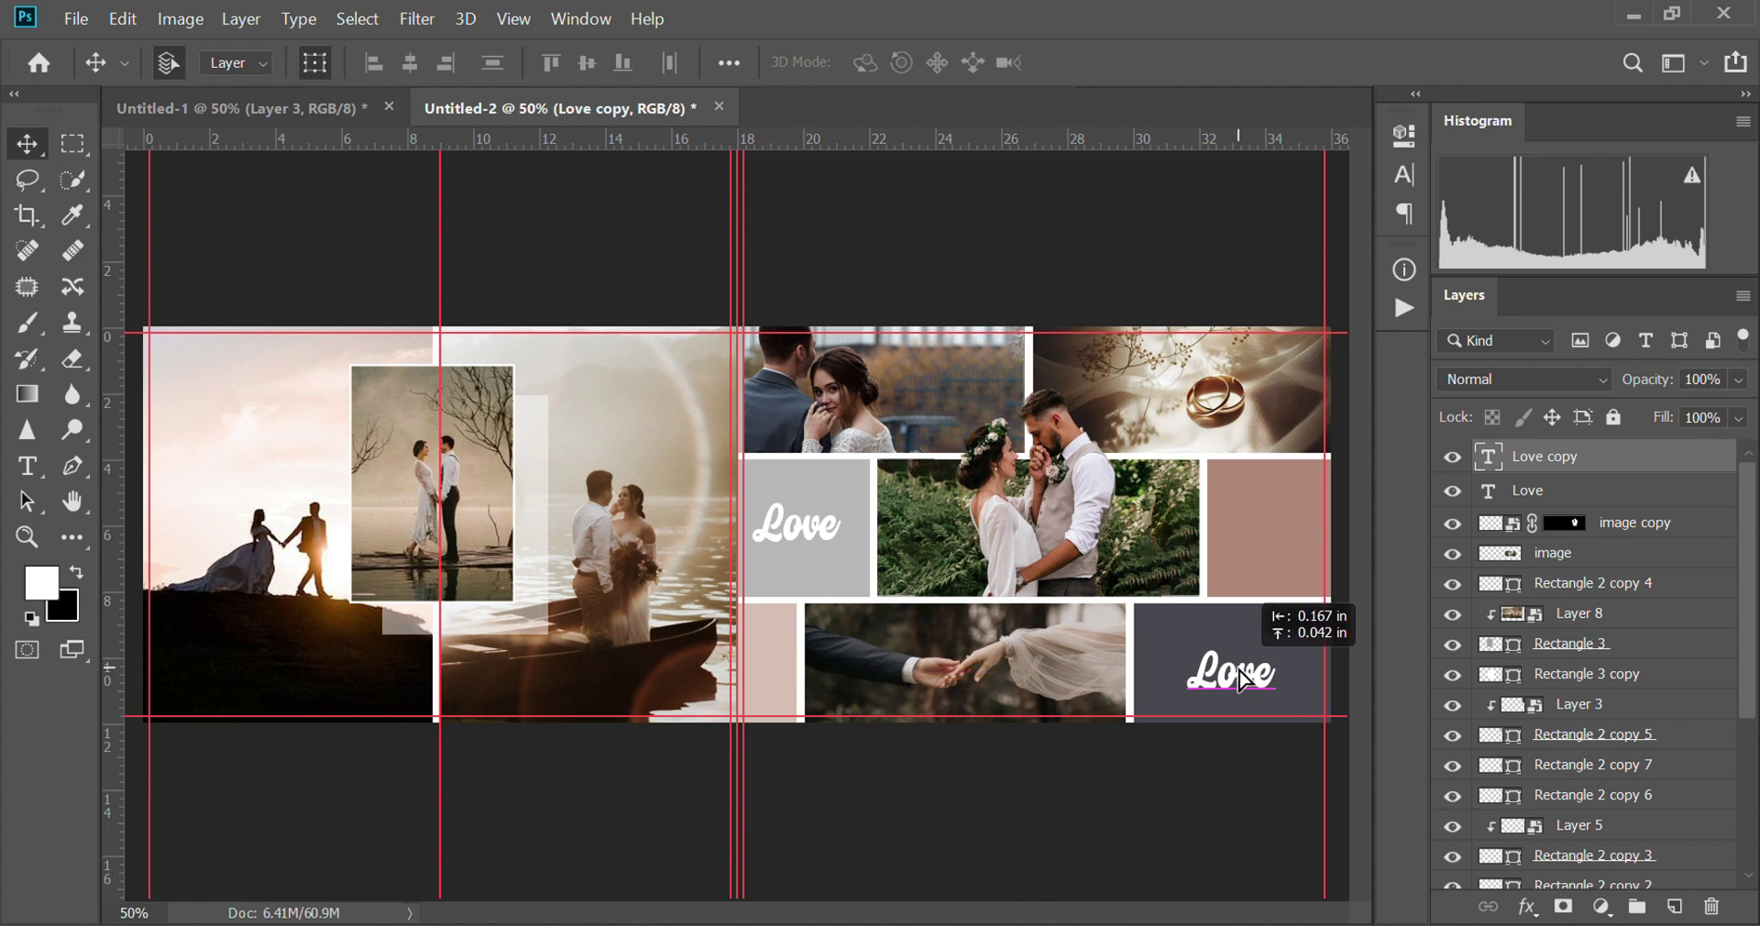
{"action": "double_click", "coordinate": [1239, 662]}
{"action": "key", "text": "ctrl+a"}
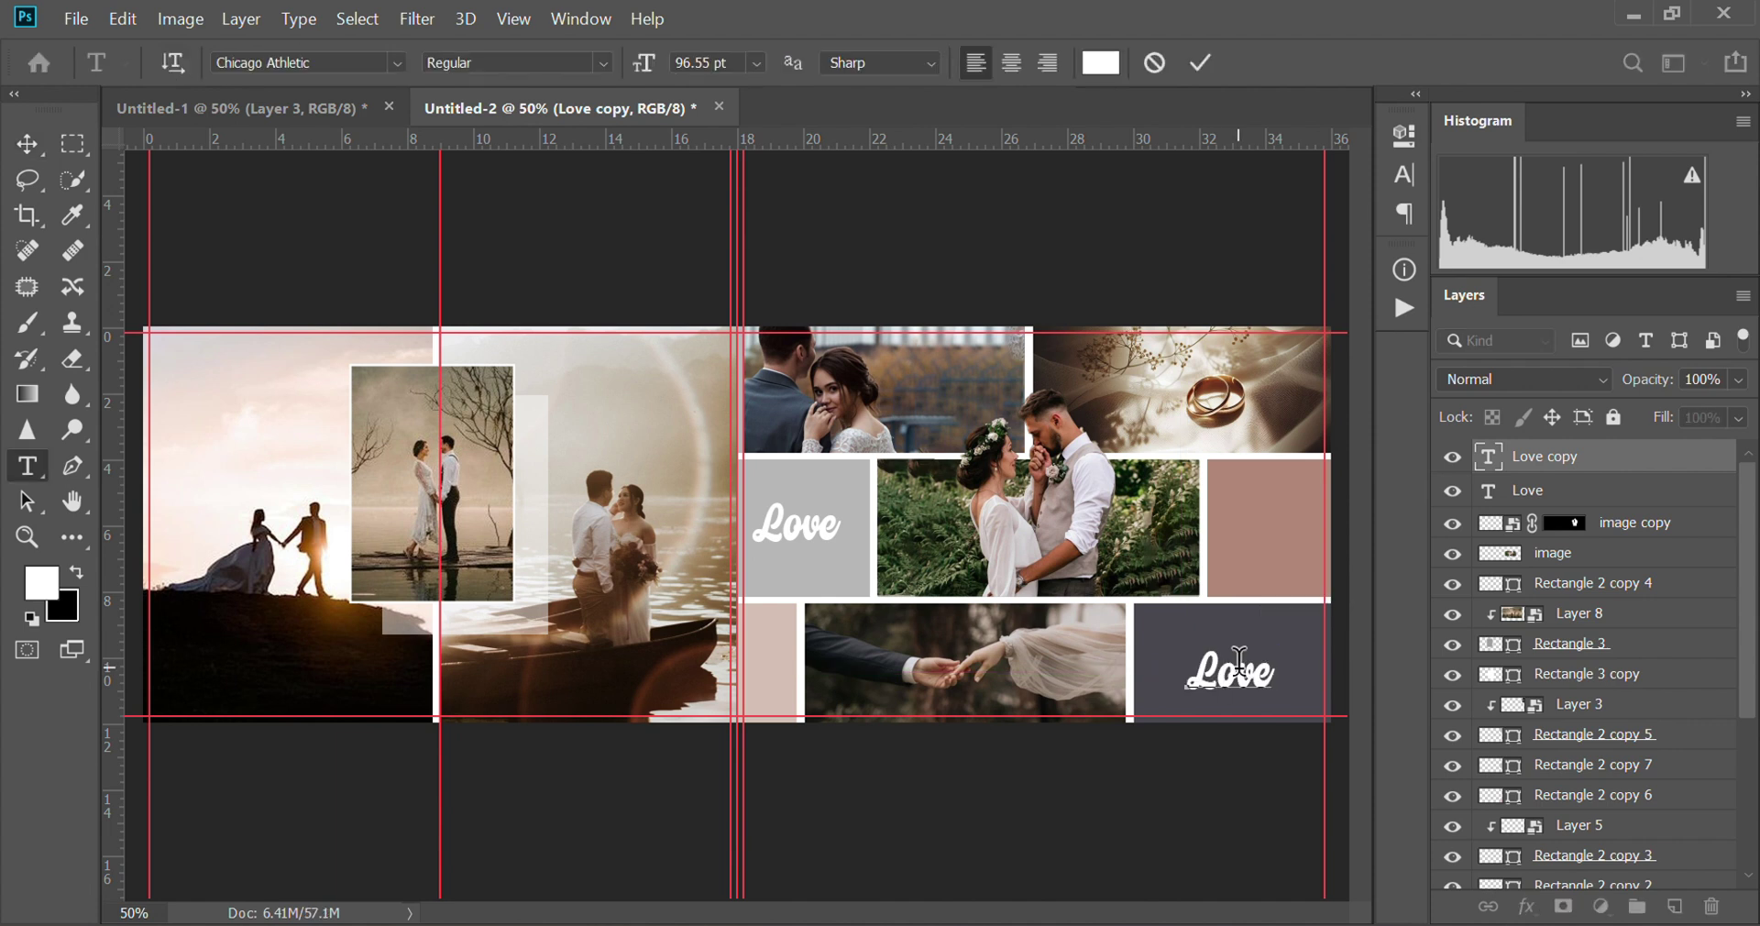
{"action": "type", "text": "Birds"}
{"action": "key", "text": "ctrl+Return"}
{"action": "key", "text": "v"}
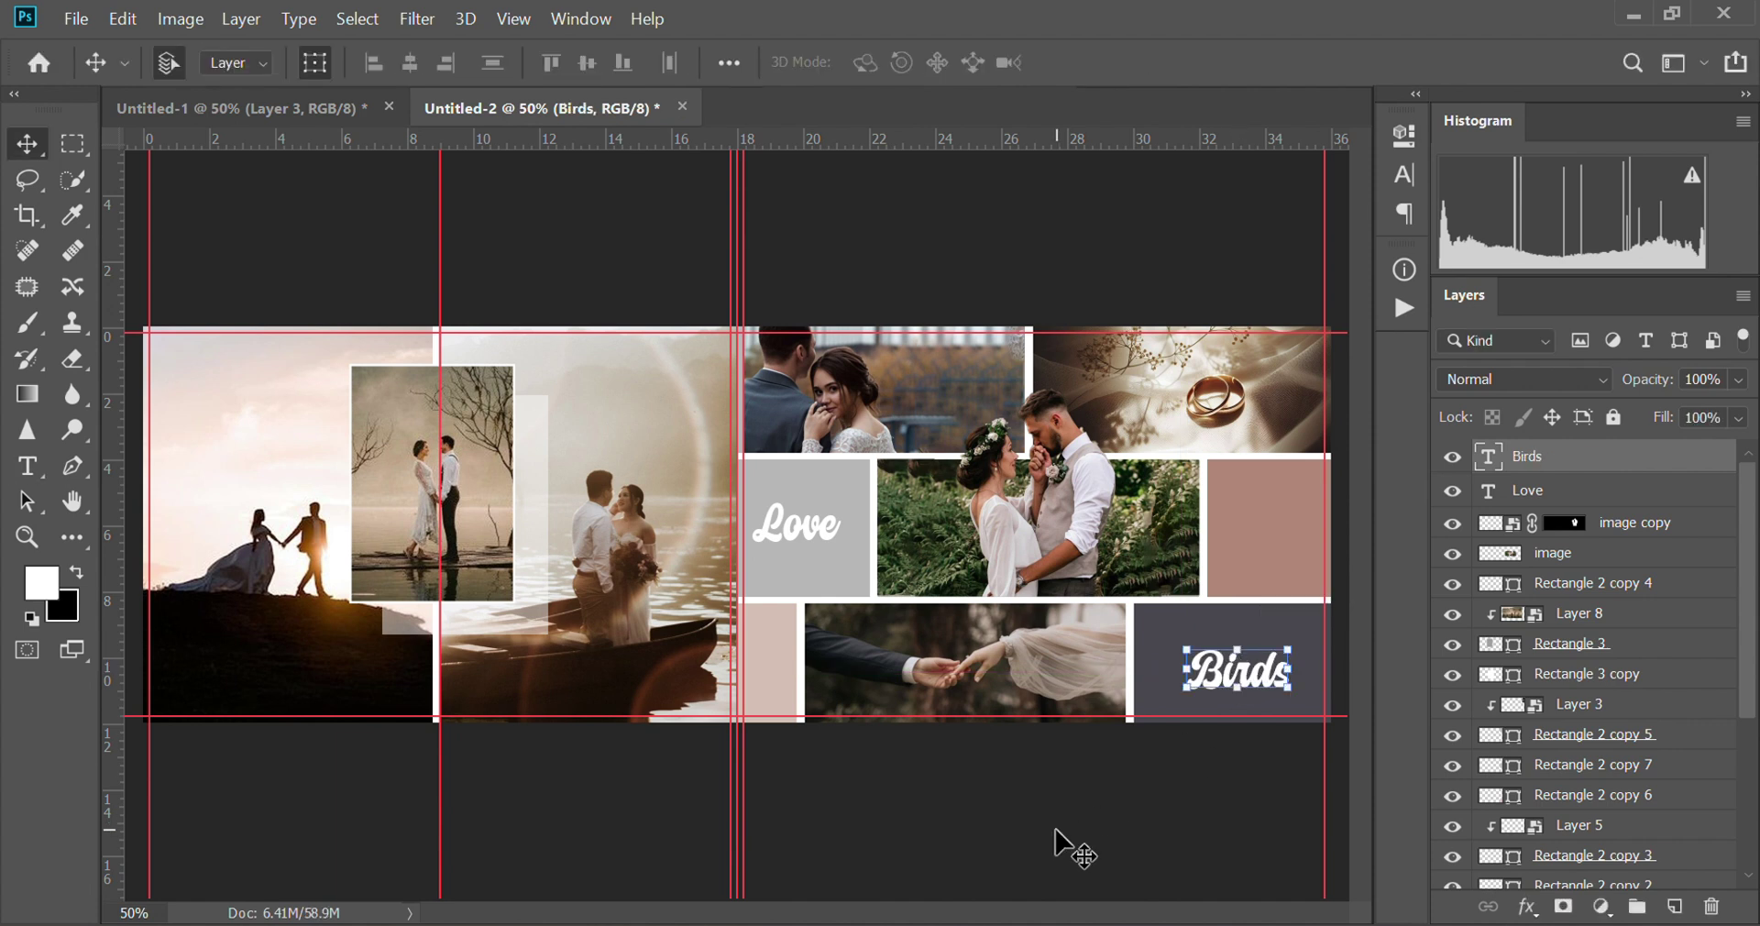
{"action": "left_click", "coordinate": [781, 824]}
{"action": "key", "text": "ctrl+semicolon"}
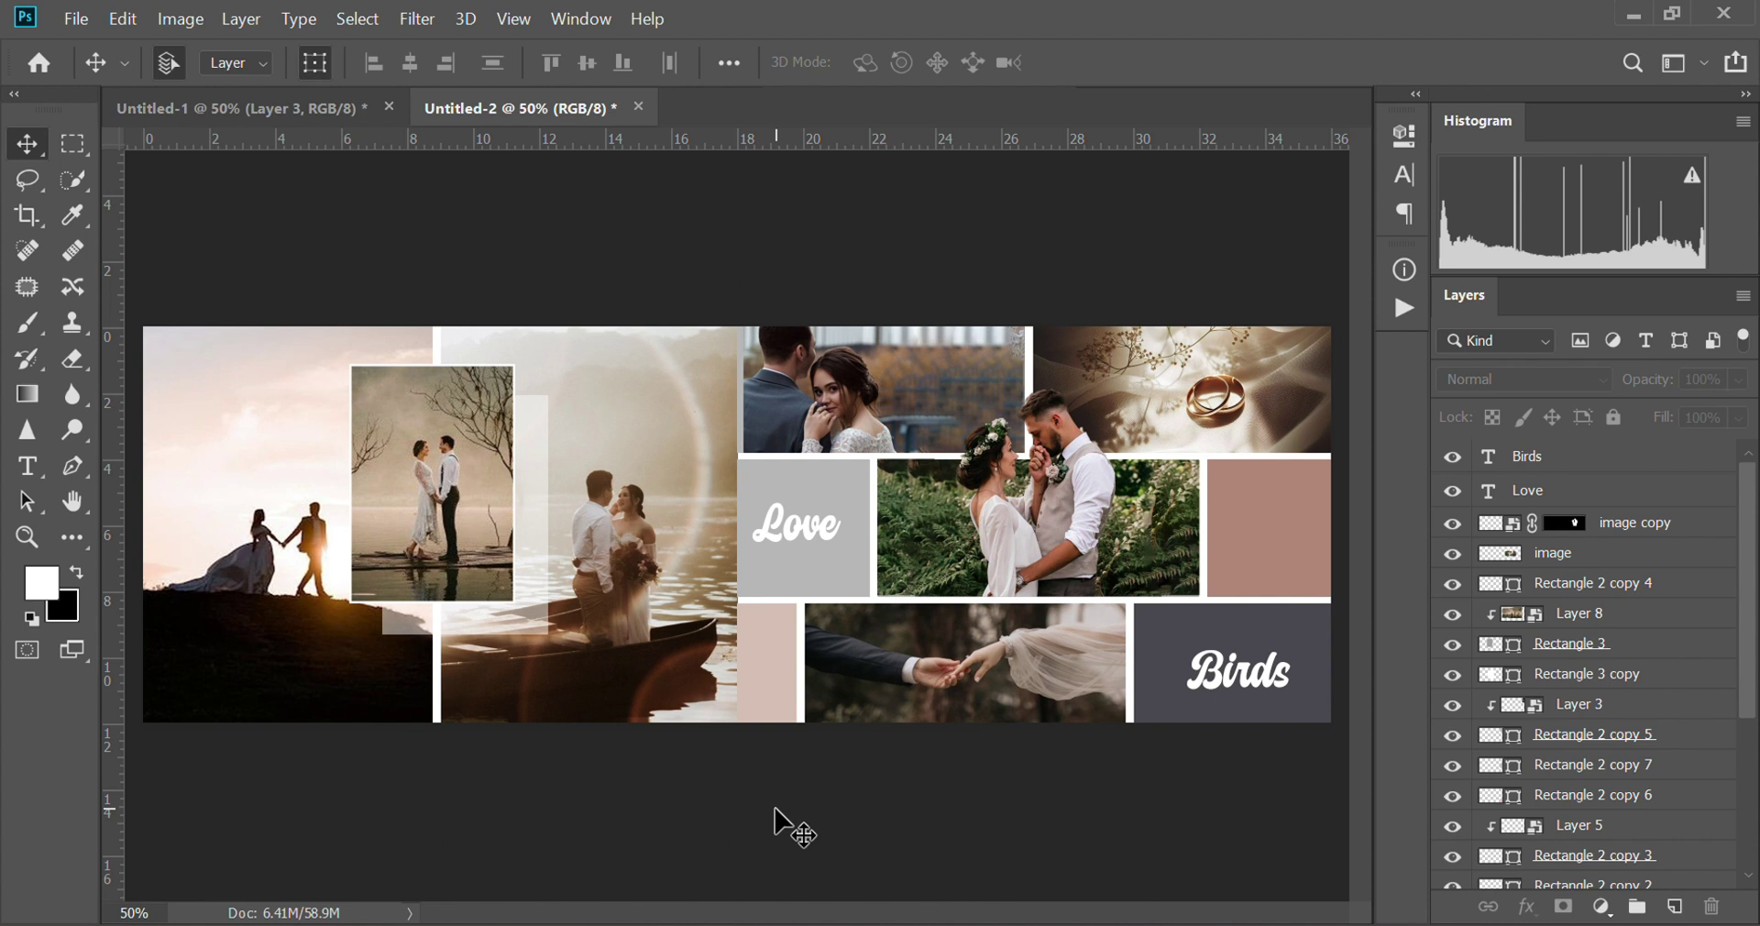
Step: Stretch Layer 3's left edge to 113.36% to fill its tile, then hide the guides
{"action": "key", "text": "ctrl+semicolon"}
{"action": "left_click", "coordinate": [768, 394]}
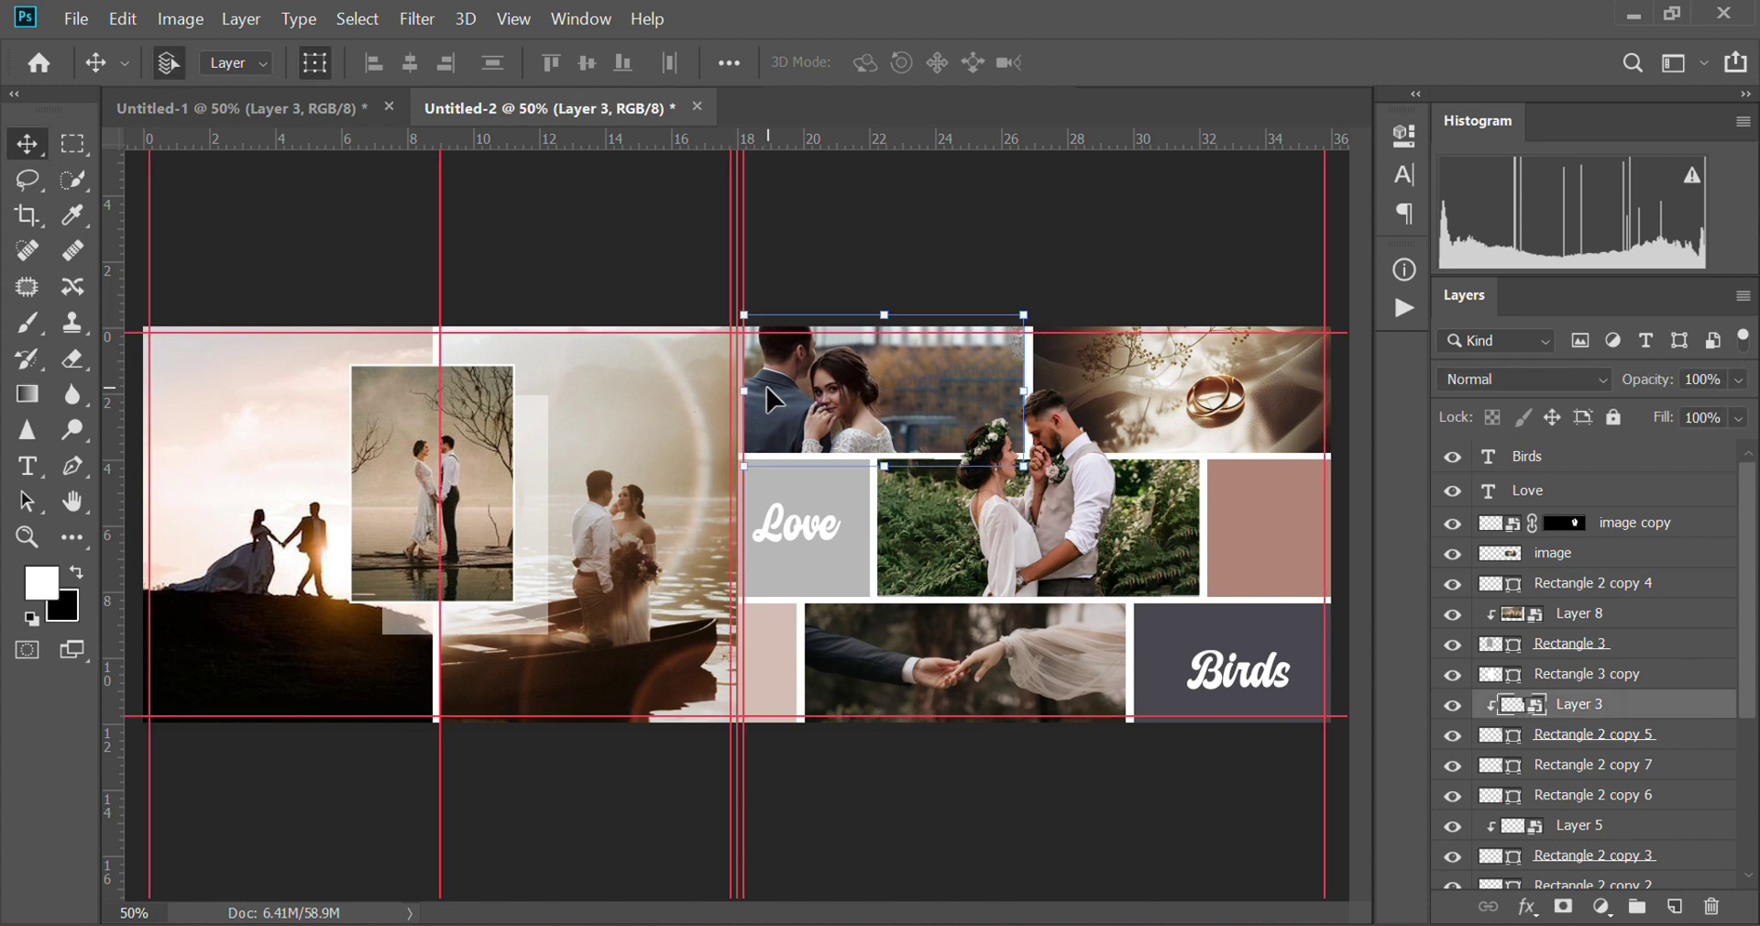
{"action": "left_click_drag", "start_coordinate": [747, 389], "coordinate": [741, 389]}
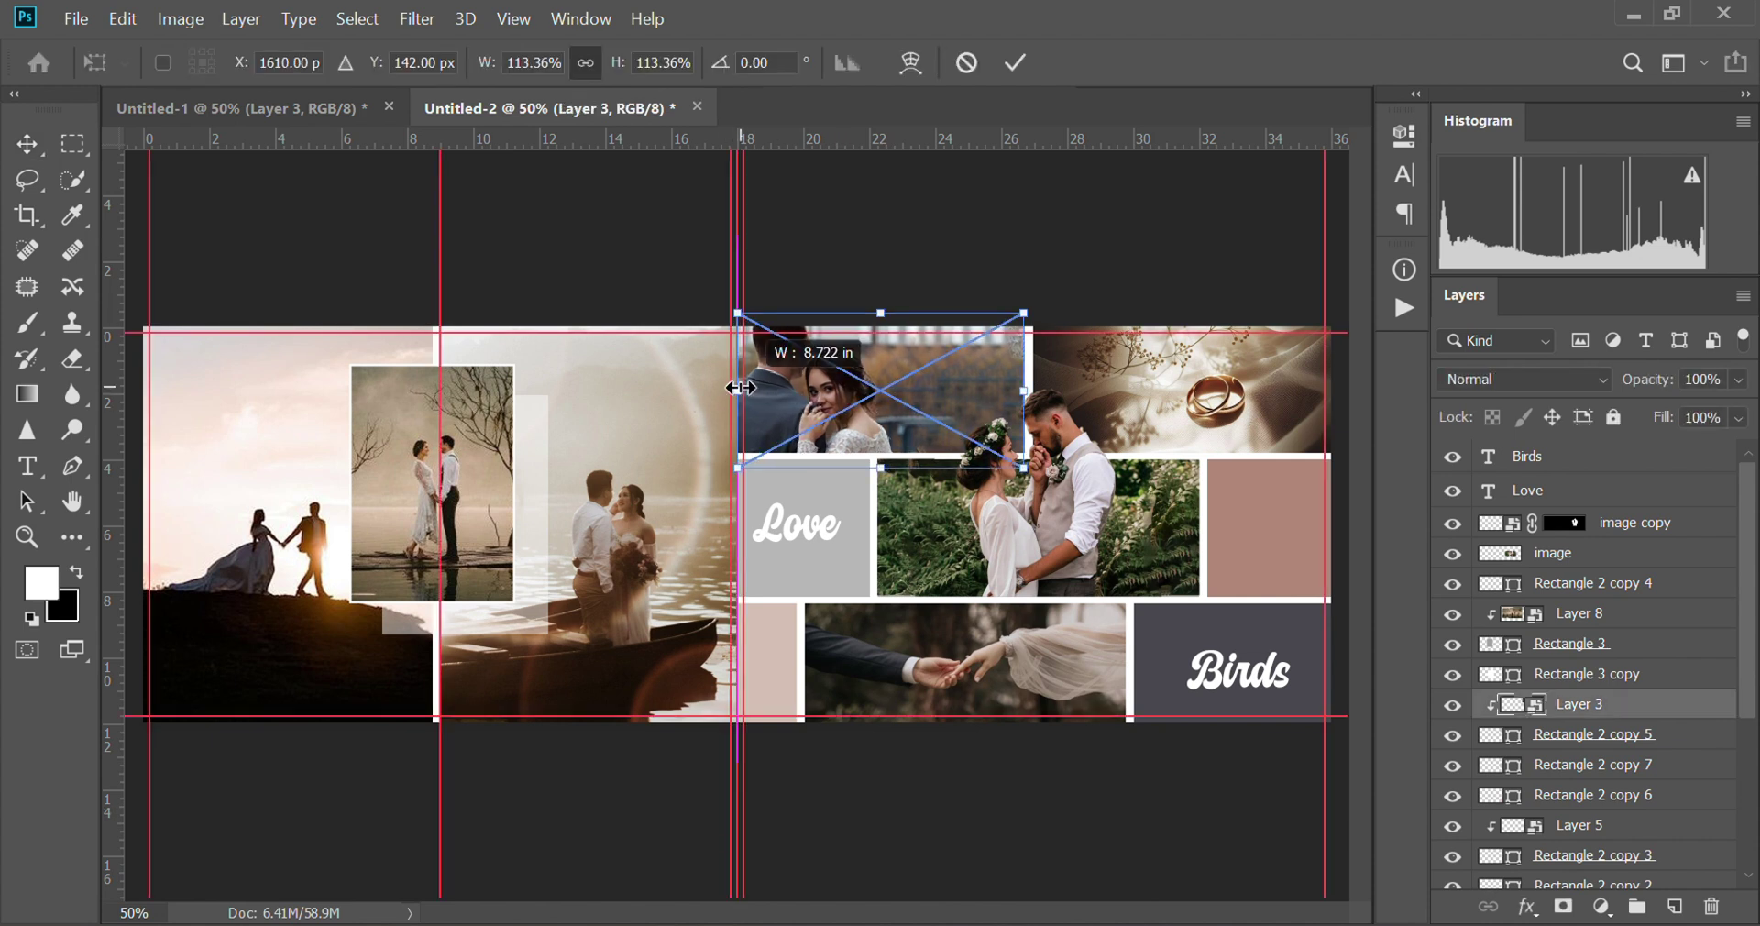
{"action": "key", "text": "Return"}
{"action": "left_click", "coordinate": [907, 788]}
{"action": "key", "text": "ctrl+semicolon"}
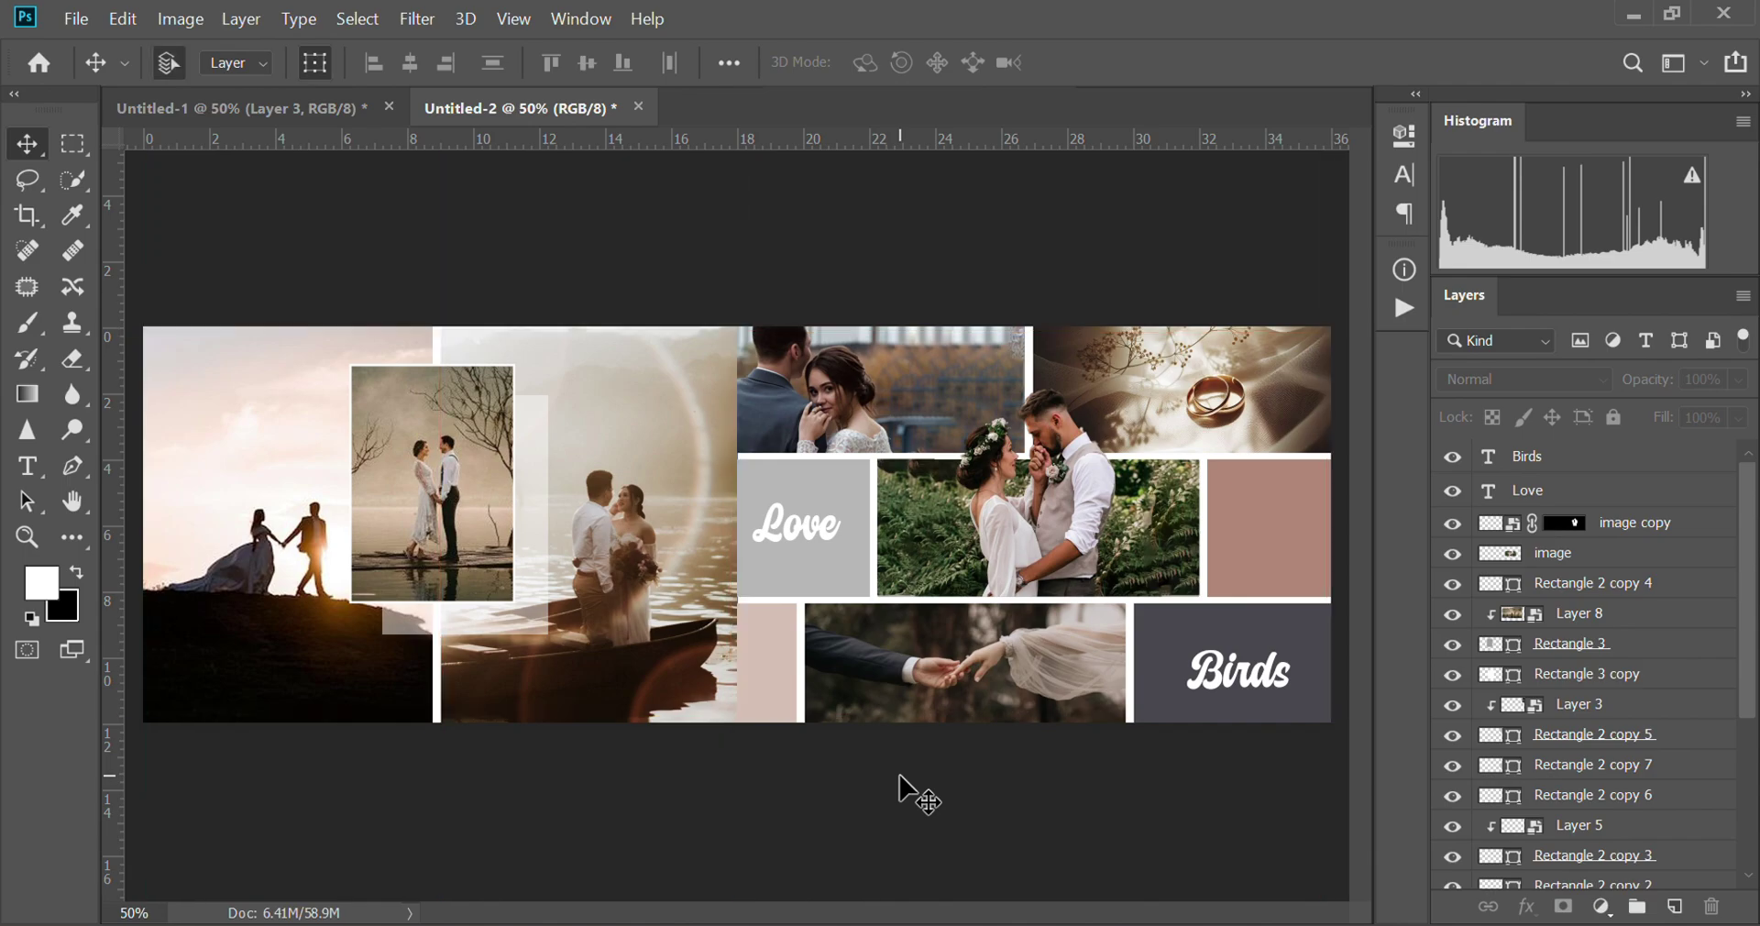